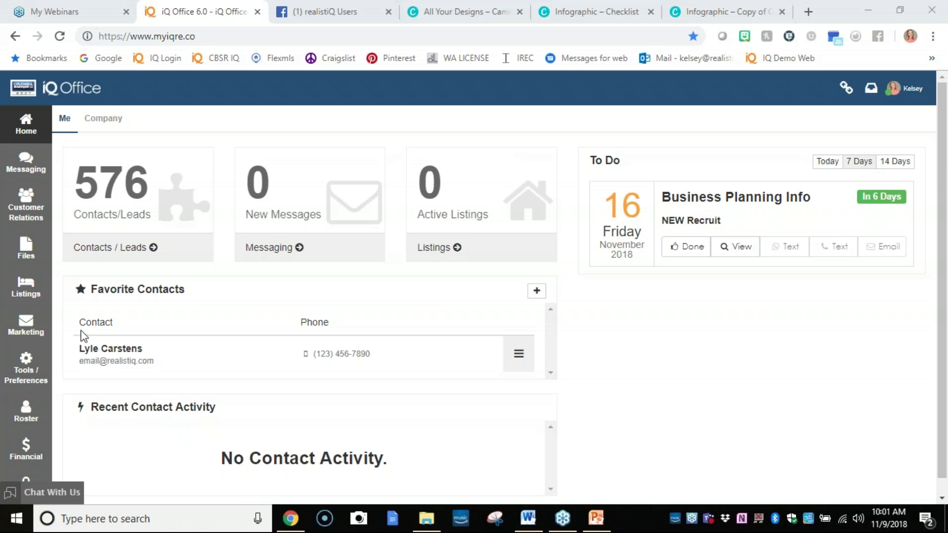
Go to My Saved Content in Marketing's eMarketing section.
{"action": "left_click", "coordinate": [42, 328]}
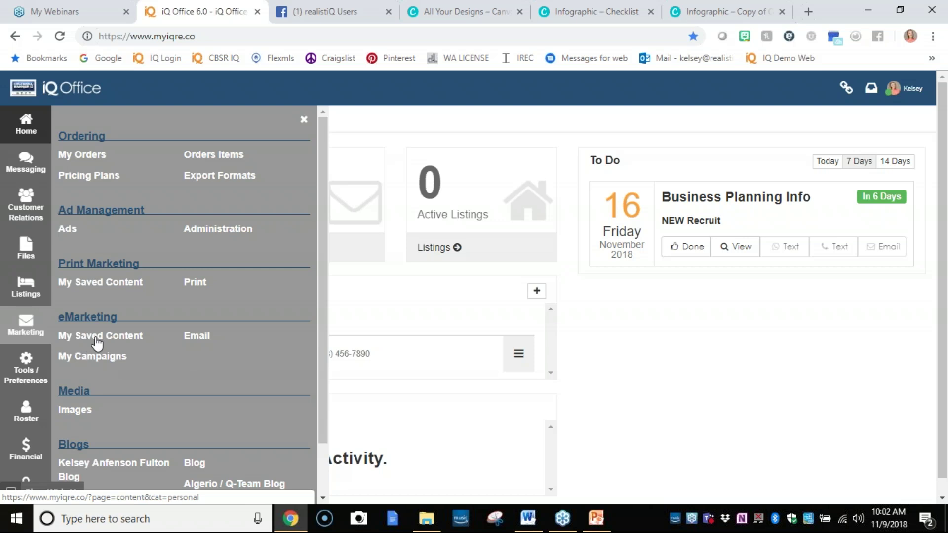
{"action": "left_click", "coordinate": [101, 339]}
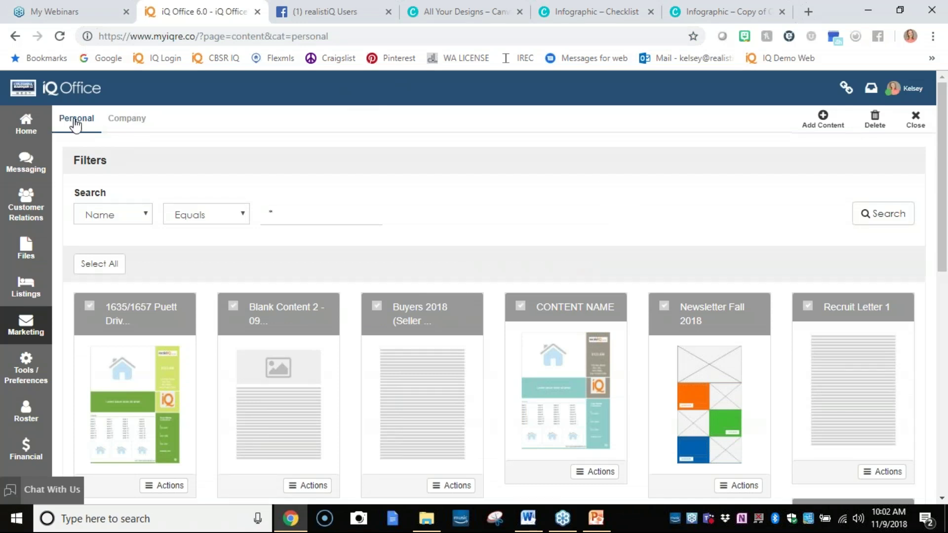
On the Personal tab, begin adding a new content item to bring up the template chooser.
{"action": "left_click", "coordinate": [133, 128]}
{"action": "left_click", "coordinate": [830, 122]}
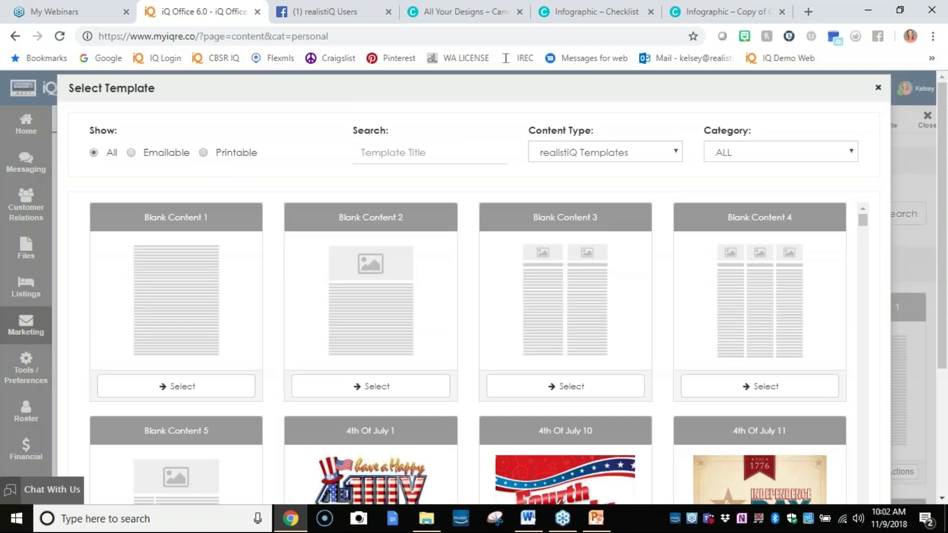
Filter the template list to emailable templates and browse them.
{"action": "left_click", "coordinate": [203, 153]}
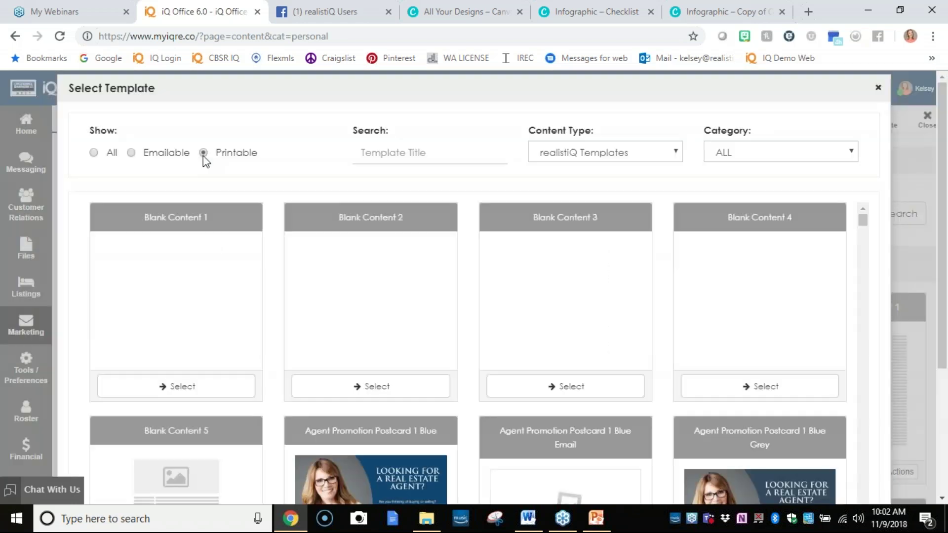
{"action": "left_click", "coordinate": [131, 153]}
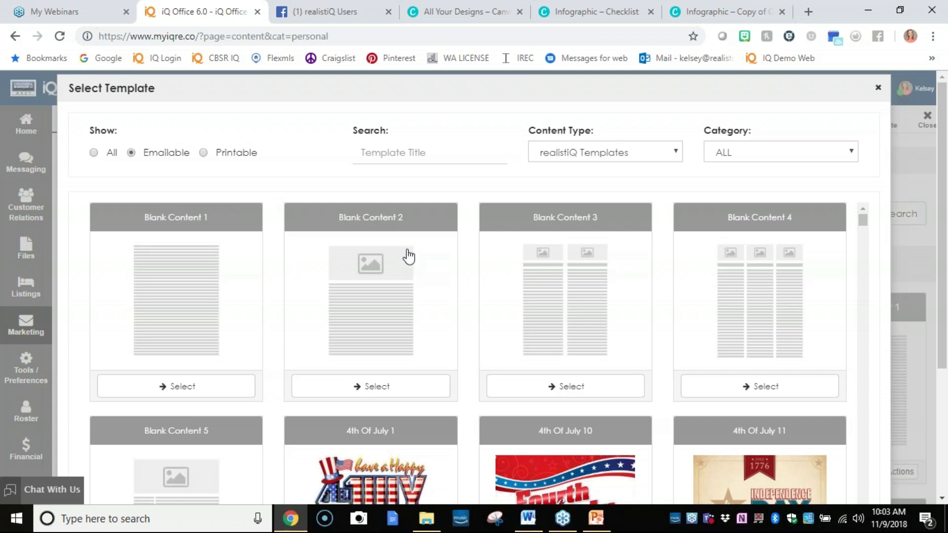
{"action": "scroll", "coordinate": [406, 308], "scroll_direction": "down", "scroll_amount": 1}
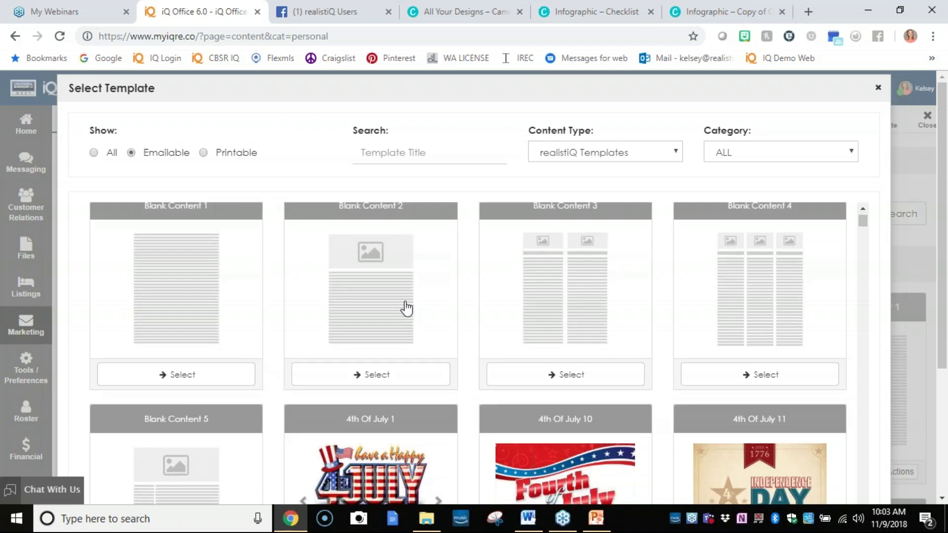
{"action": "scroll", "coordinate": [406, 308], "scroll_direction": "down", "scroll_amount": 10}
{"action": "scroll", "coordinate": [410, 305], "scroll_direction": "down", "scroll_amount": 10}
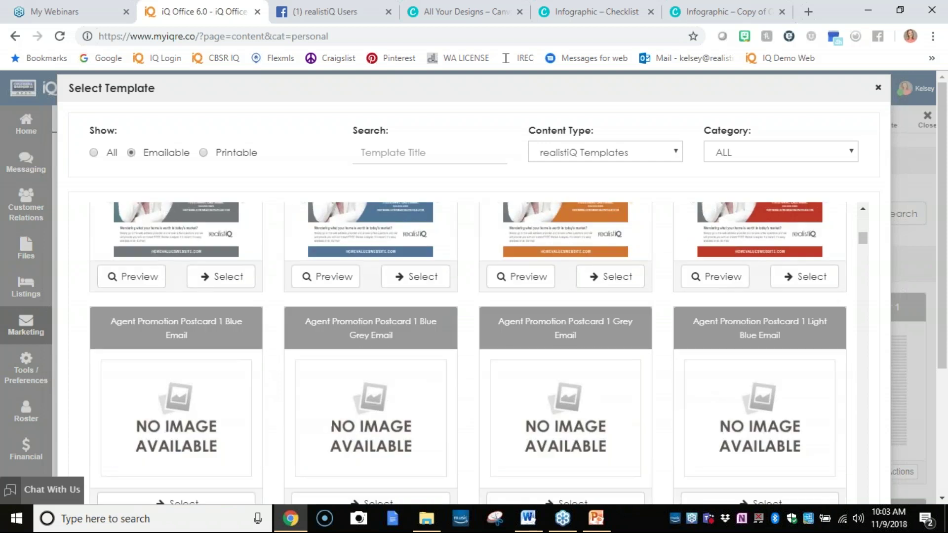
{"action": "scroll", "coordinate": [380, 329], "scroll_direction": "up", "scroll_amount": 5}
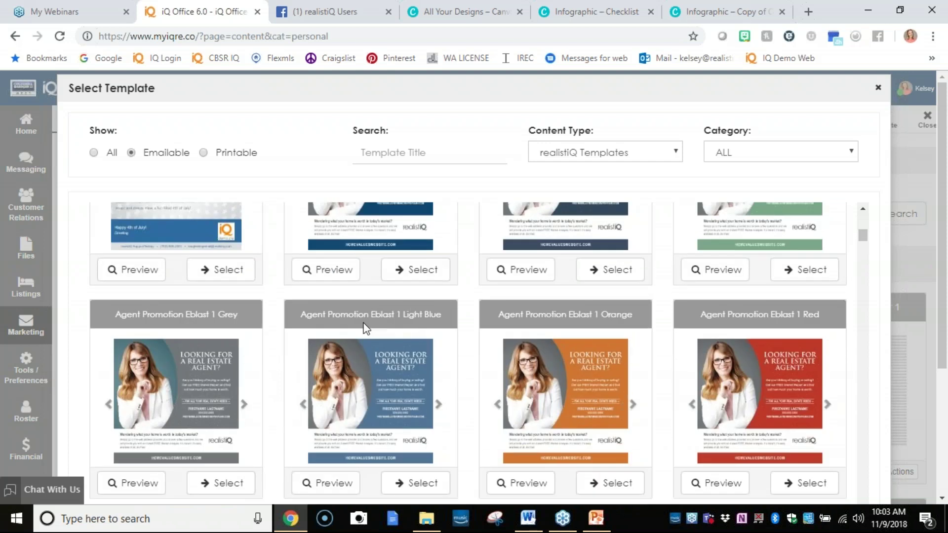
{"action": "scroll", "coordinate": [390, 326], "scroll_direction": "up", "scroll_amount": 5}
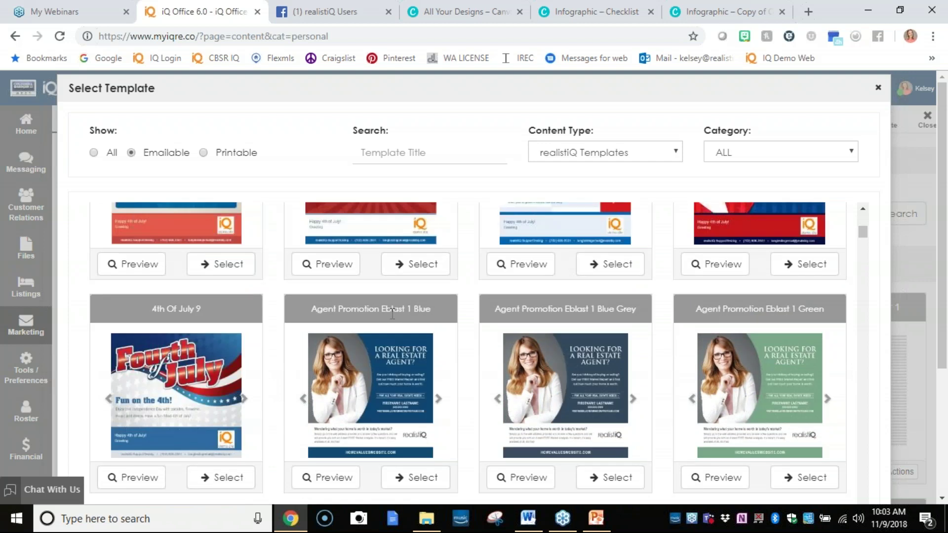
{"action": "scroll", "coordinate": [247, 356], "scroll_direction": "up", "scroll_amount": 5}
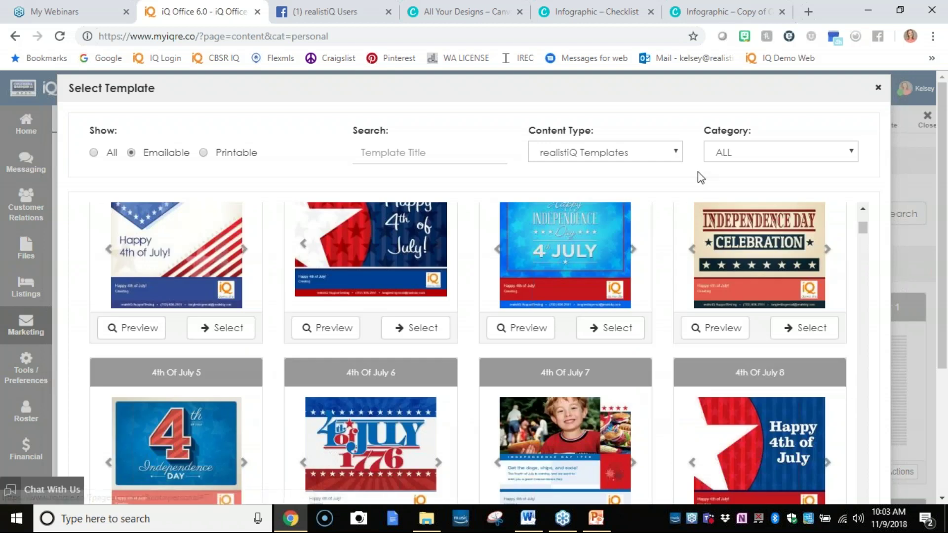
Filter to the Letters - Buyer Prospecting category and start from the Introduction Letter template.
{"action": "left_click", "coordinate": [730, 155]}
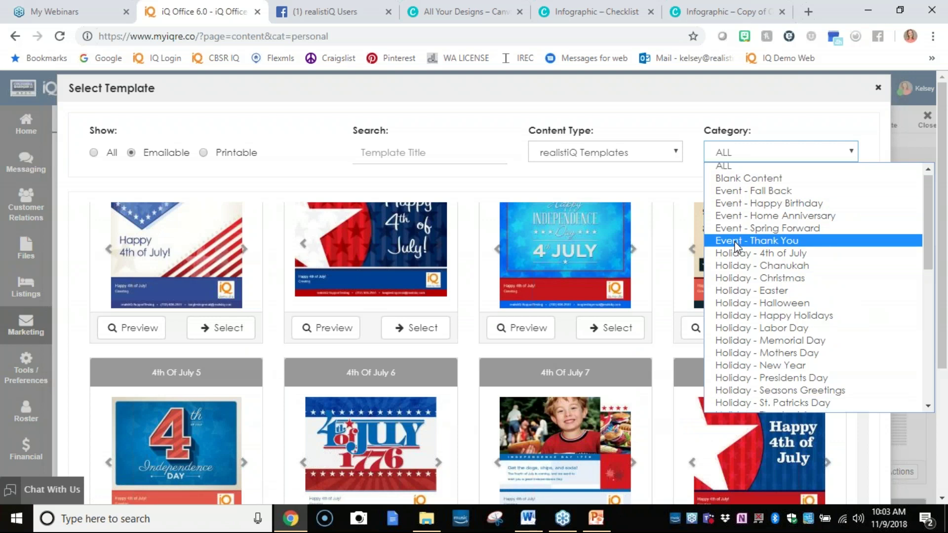
{"action": "scroll", "coordinate": [734, 242], "scroll_direction": "down", "scroll_amount": 7}
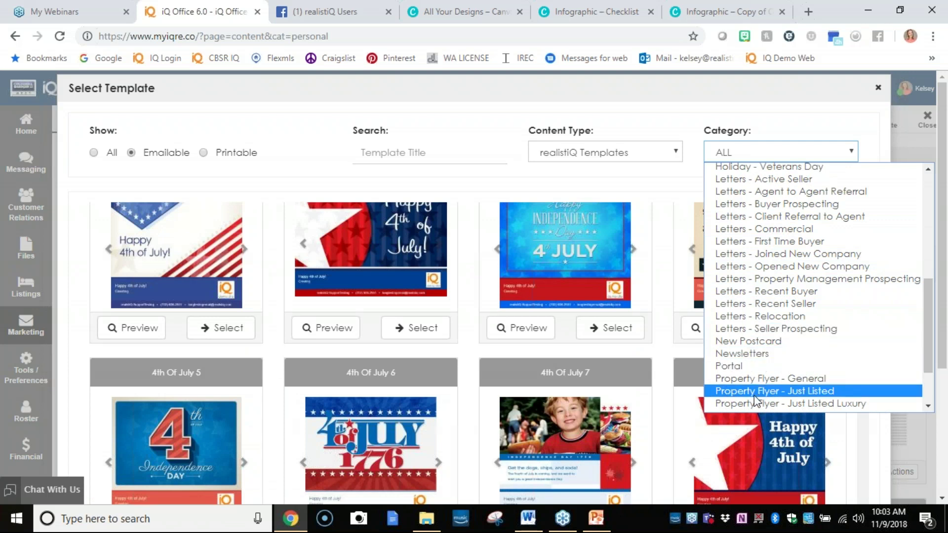
{"action": "left_click", "coordinate": [764, 210]}
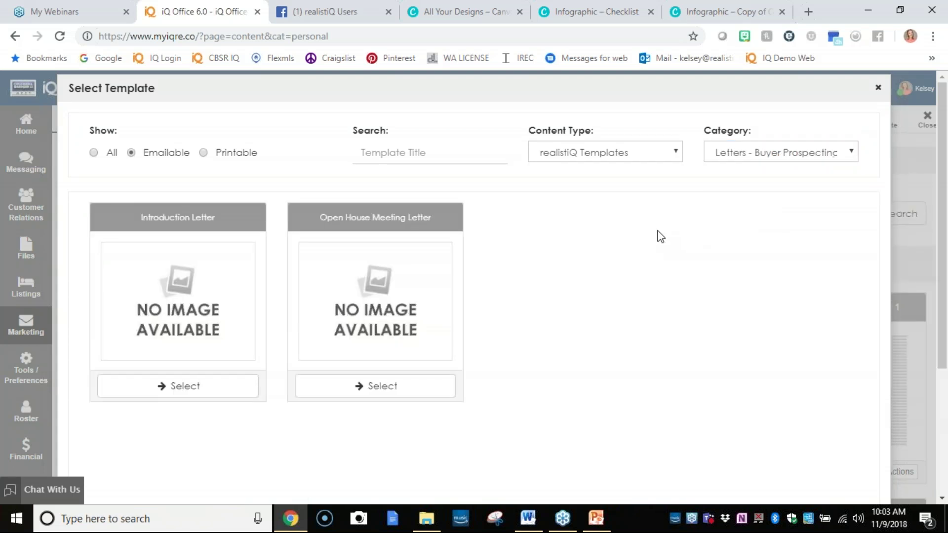
{"action": "left_click", "coordinate": [239, 388]}
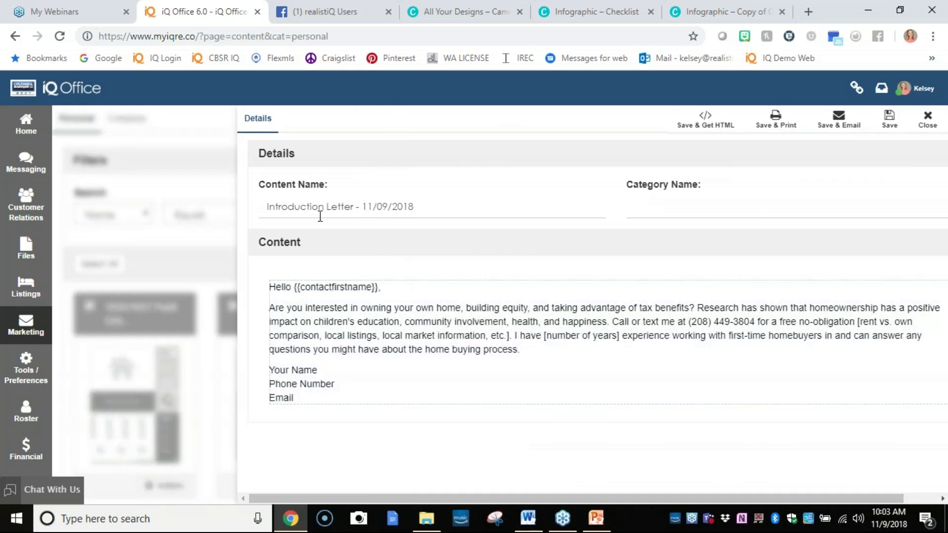
Rename the content to 'About me Bio 2018 Letter'.
{"action": "left_click_drag", "start_coordinate": [426, 206], "coordinate": [175, 217]}
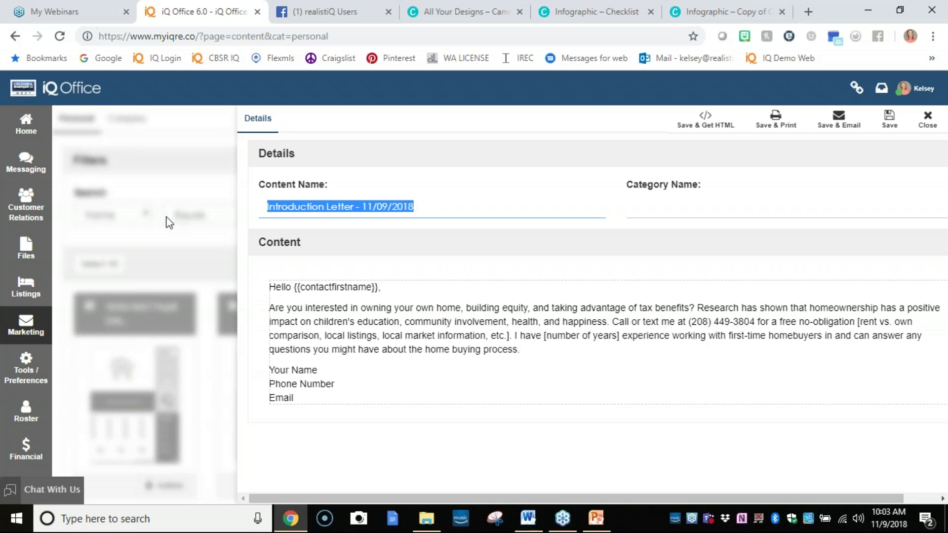
{"action": "type", "text": "About me Bion"}
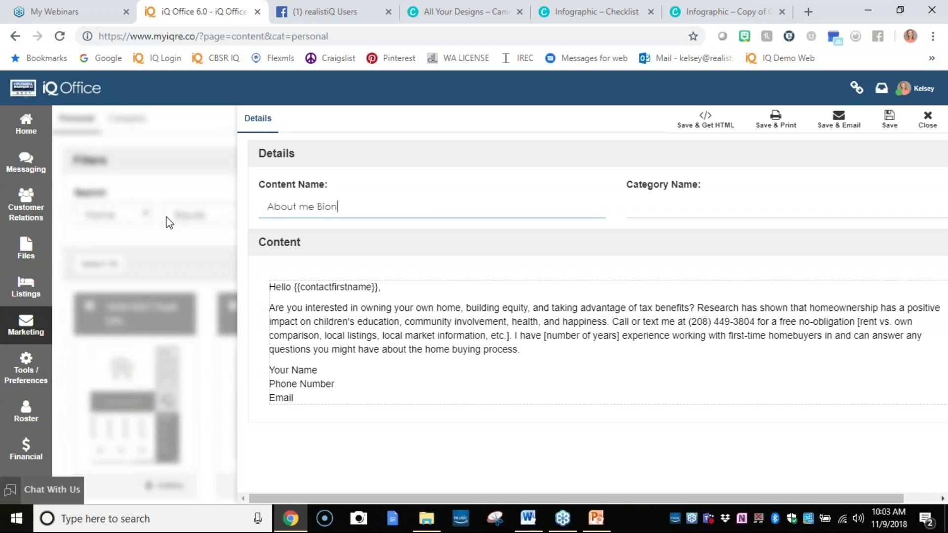
{"action": "key", "text": "BackSpace"}
{"action": "type", "text": "2018"}
{"action": "type", "text": "Letter"}
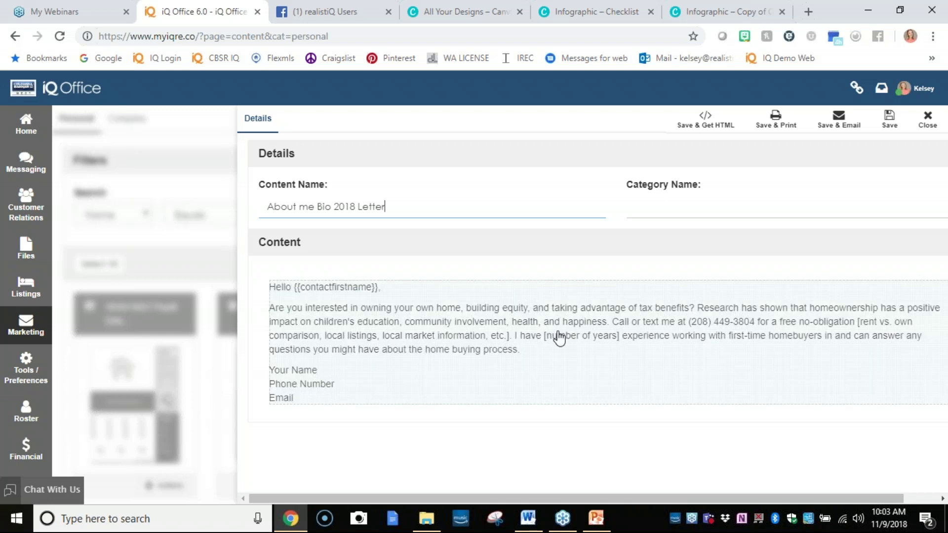
Set the category name to 'Prospective Buyer'.
{"action": "left_click", "coordinate": [665, 208]}
{"action": "type", "text": "Pro"}
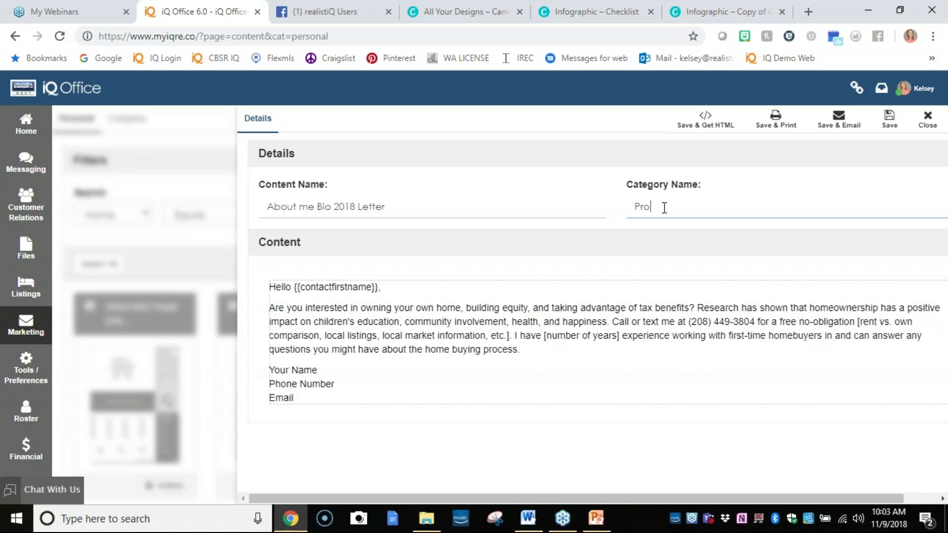
{"action": "type", "text": "spective Buyer"}
{"action": "left_click", "coordinate": [339, 385]}
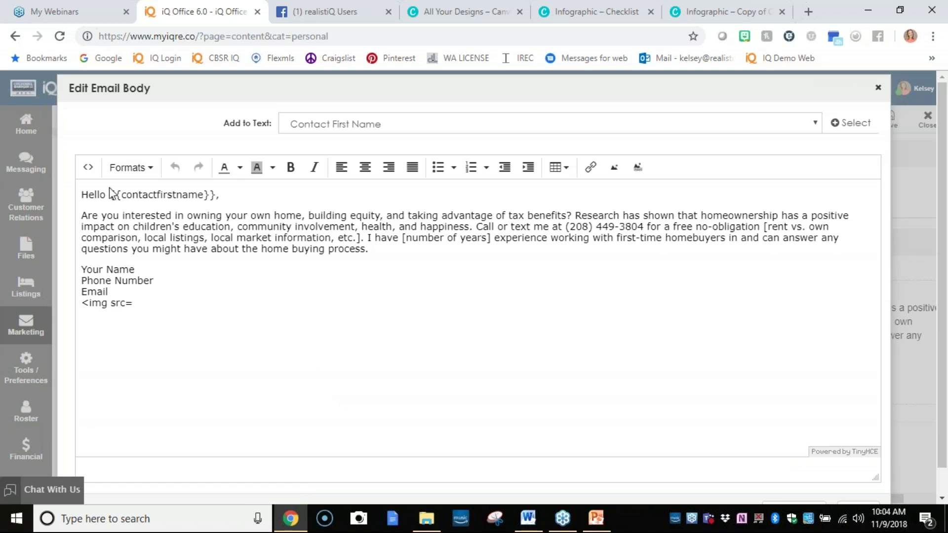
Review the letter's body text, accept the body edits, and save the letter.
{"action": "left_click", "coordinate": [375, 251]}
{"action": "left_click_drag", "start_coordinate": [355, 252], "coordinate": [75, 217]}
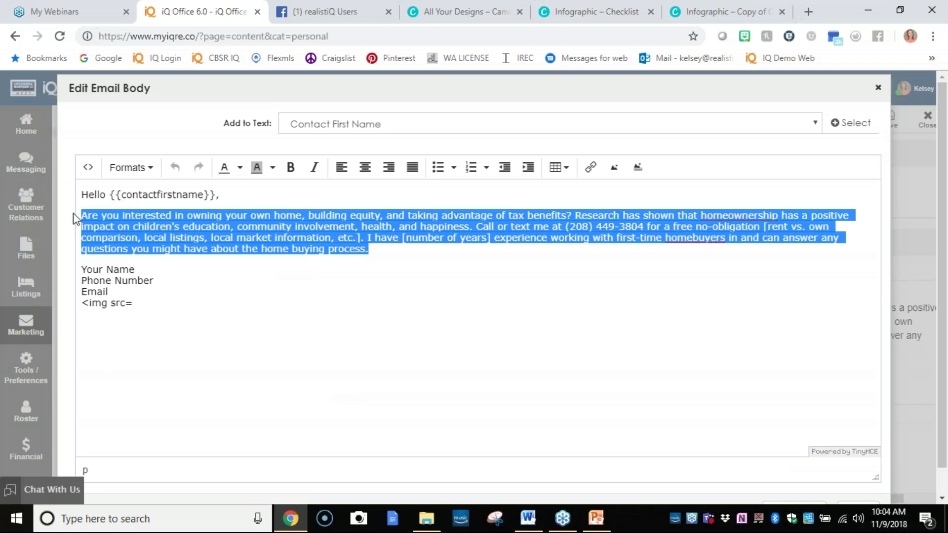
{"action": "left_click", "coordinate": [476, 284]}
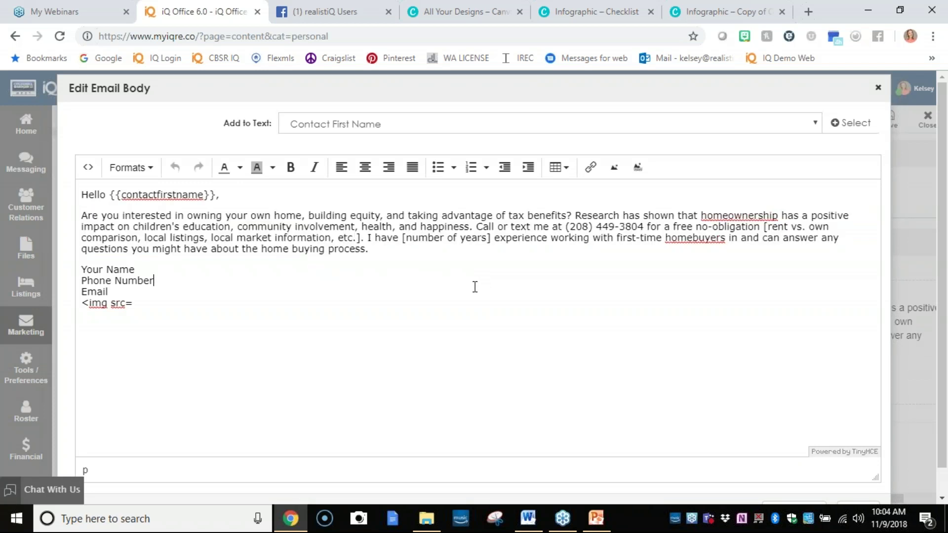
{"action": "scroll", "coordinate": [631, 345], "scroll_direction": "down", "scroll_amount": 1}
{"action": "left_click", "coordinate": [858, 485]}
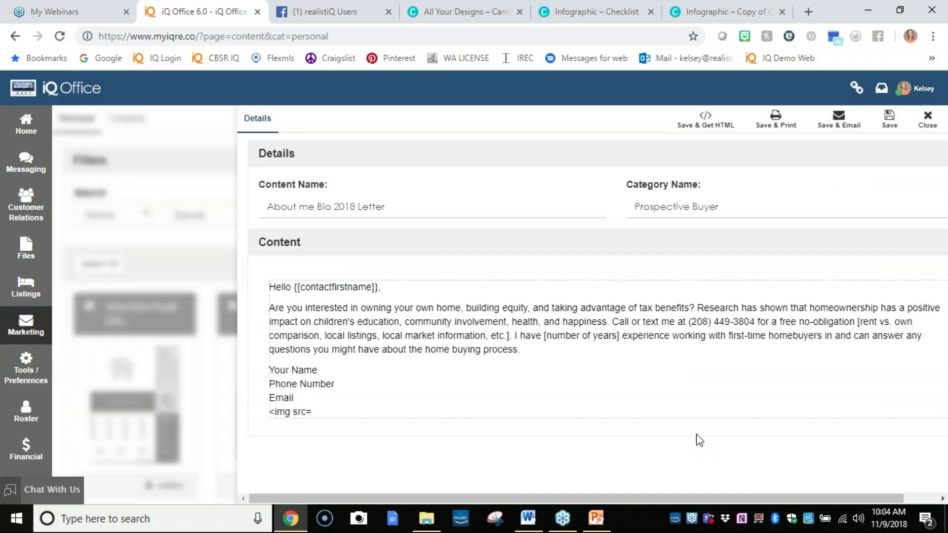
{"action": "left_click", "coordinate": [881, 129]}
Close the letter and search saved content by Category for 'Prospective Buyer'.
{"action": "left_click", "coordinate": [924, 129]}
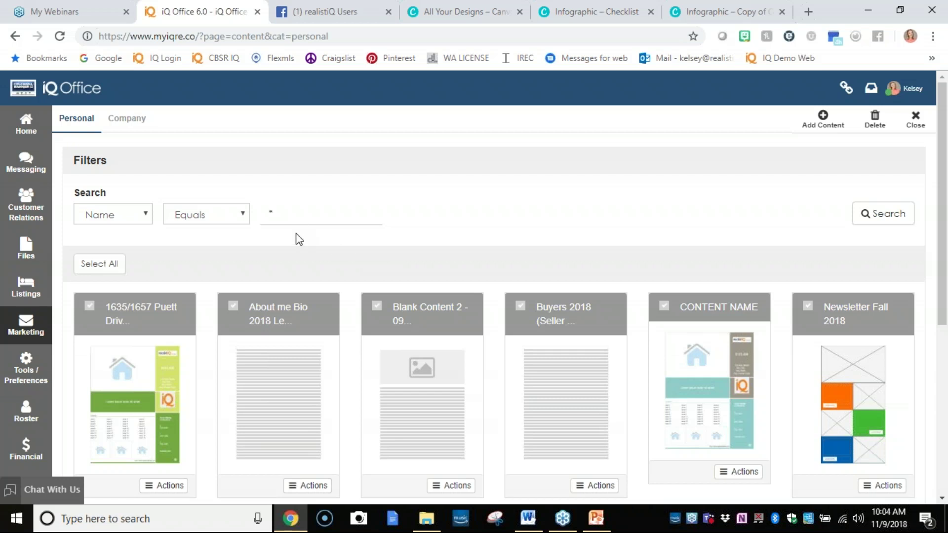
{"action": "left_click", "coordinate": [117, 217]}
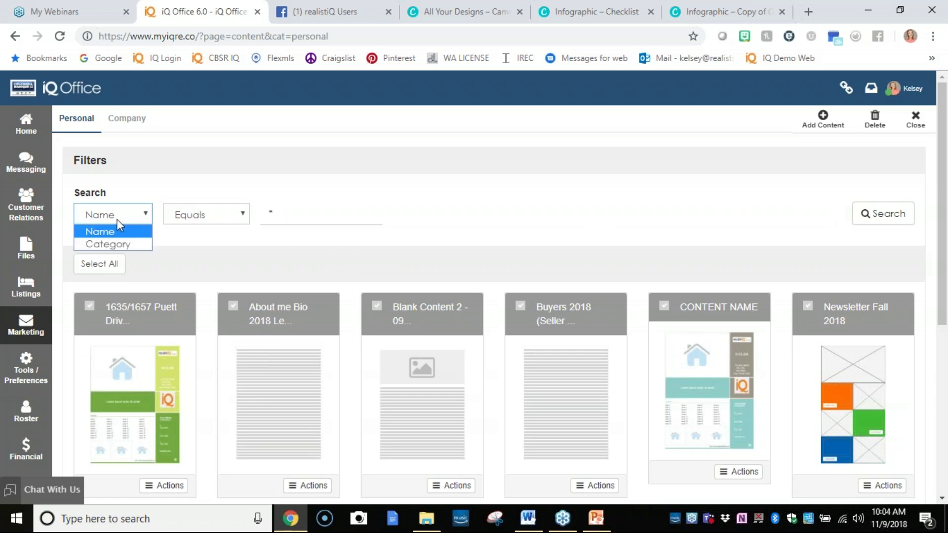
{"action": "left_click", "coordinate": [120, 243]}
{"action": "left_click", "coordinate": [273, 216]}
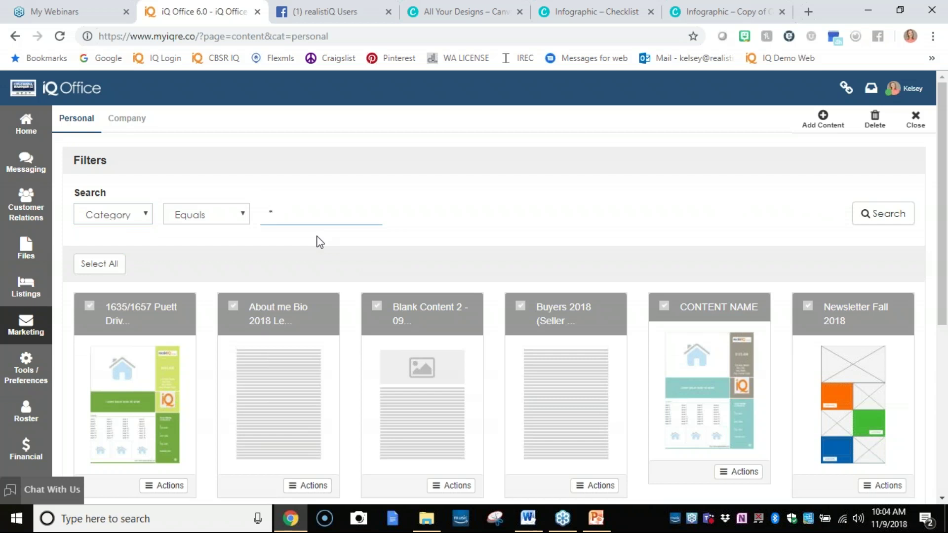
{"action": "type", "text": "Prospective"}
{"action": "key", "text": "Return"}
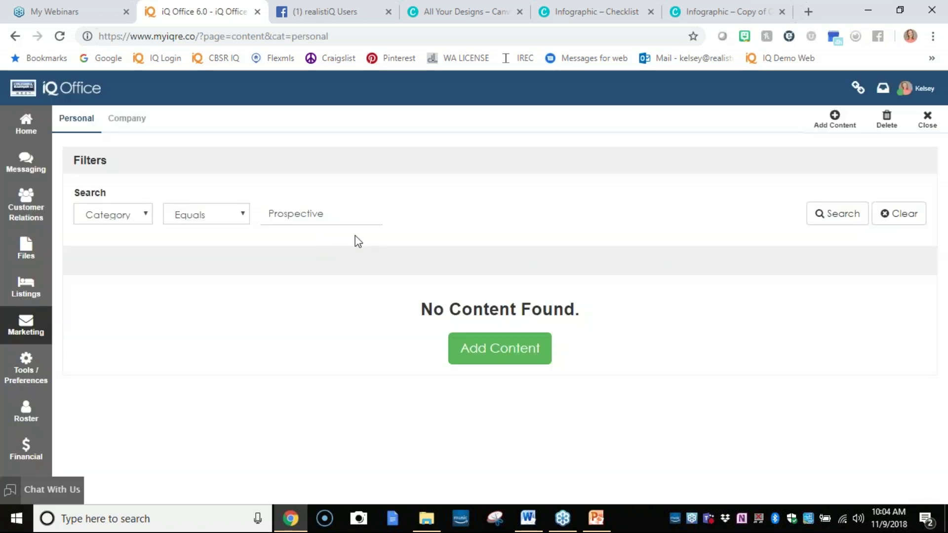
{"action": "left_click", "coordinate": [339, 213]}
{"action": "type", "text": "Buyer"}
{"action": "left_click", "coordinate": [836, 217]}
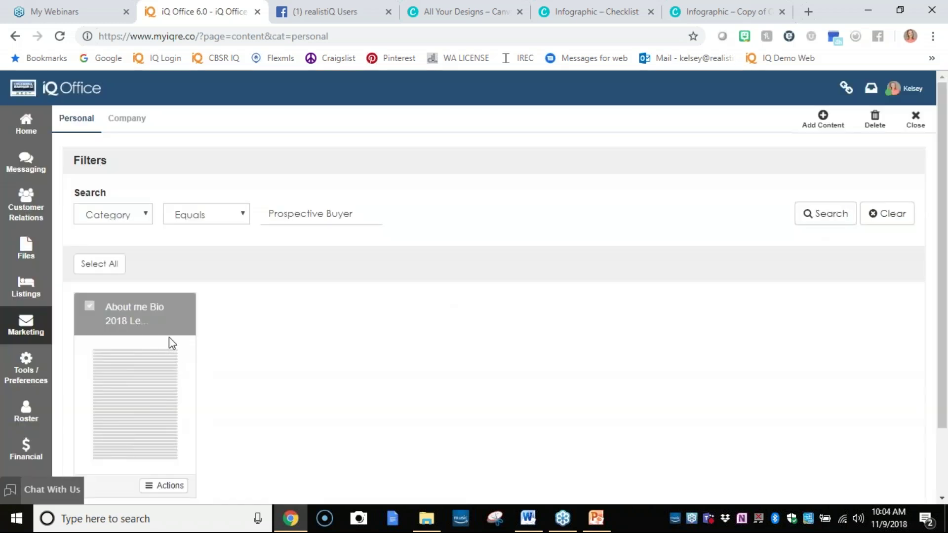
{"action": "left_click", "coordinate": [30, 340]}
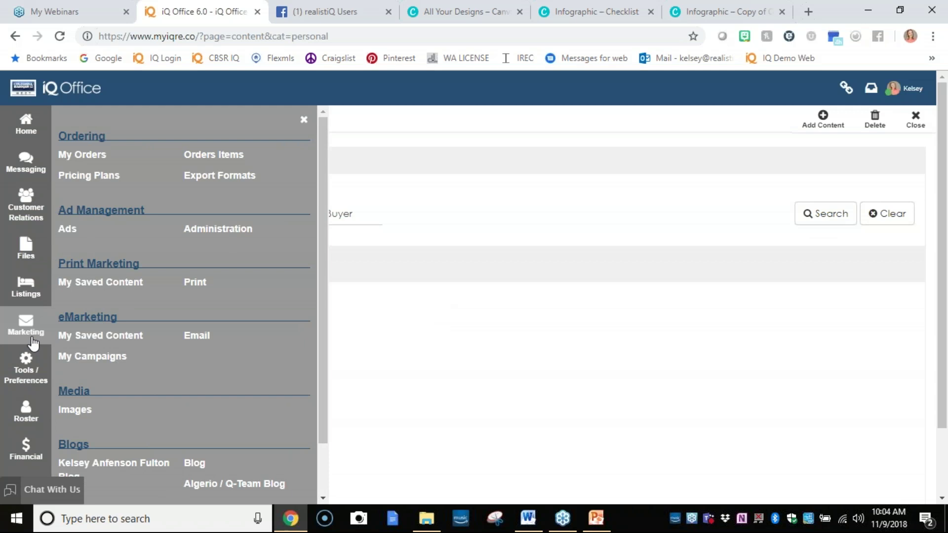
Show My Campaigns under eMarketing, then start a new browser tab at the iQ Office login page.
{"action": "left_click", "coordinate": [121, 360]}
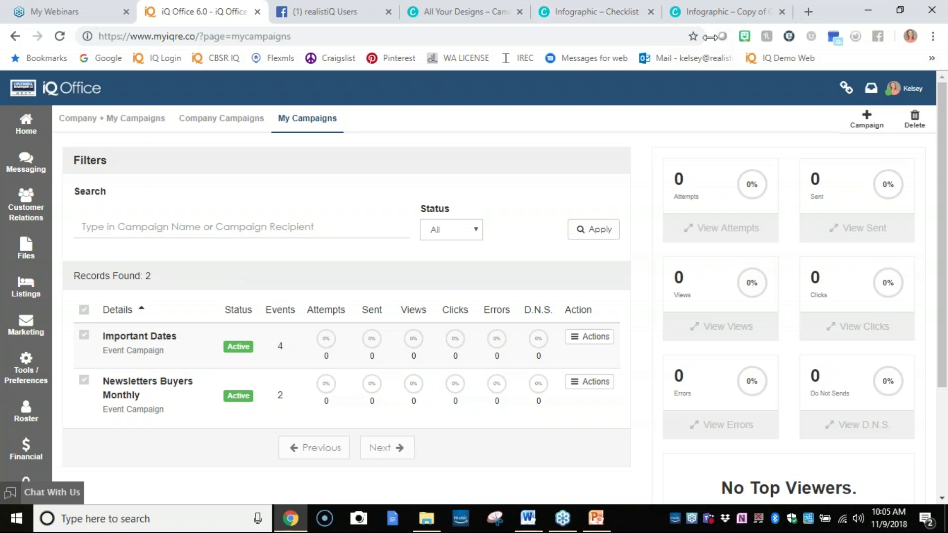
{"action": "left_click", "coordinate": [809, 11]}
Sign in to iQ Office on the login tab and return to the My Campaigns tab.
{"action": "left_click", "coordinate": [153, 58]}
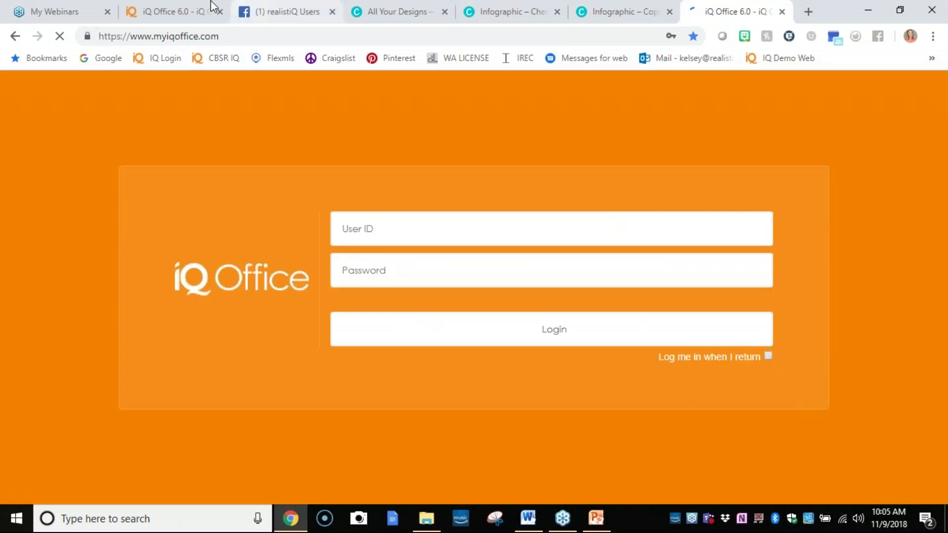
{"action": "left_click", "coordinate": [438, 342]}
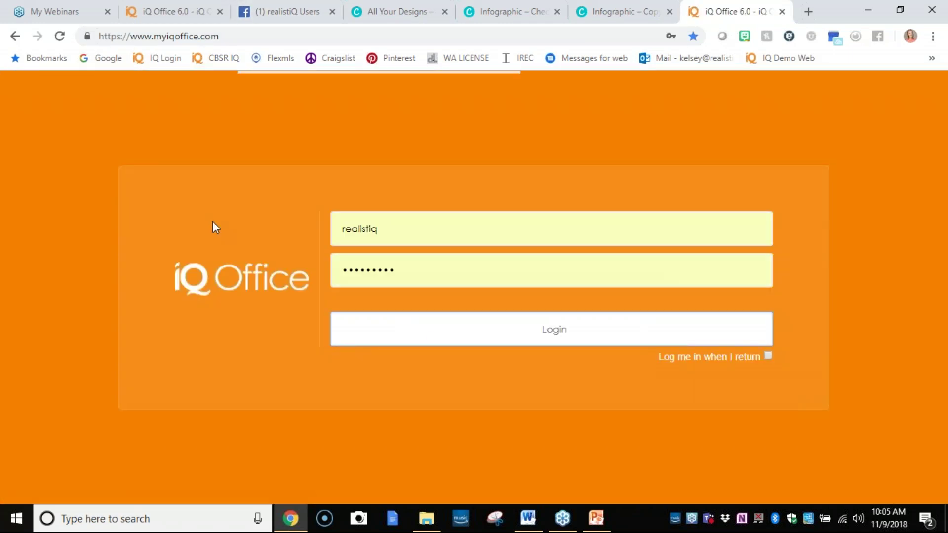
{"action": "left_click", "coordinate": [185, 19]}
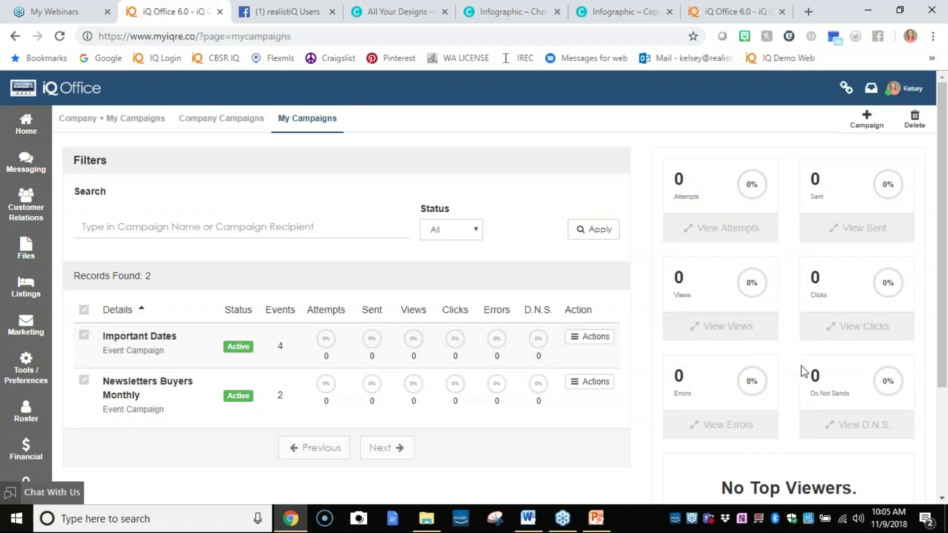
{"action": "left_click", "coordinate": [776, 7]}
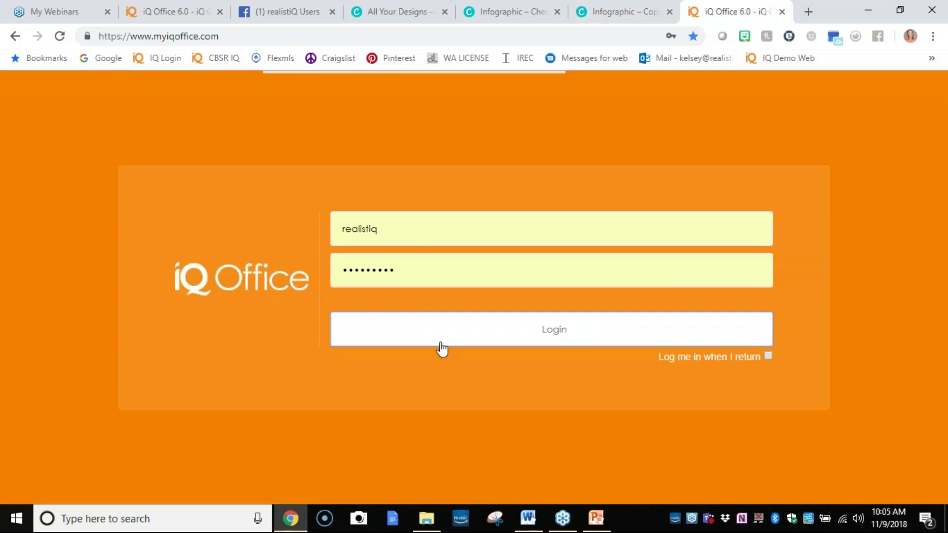
{"action": "left_click", "coordinate": [200, 8]}
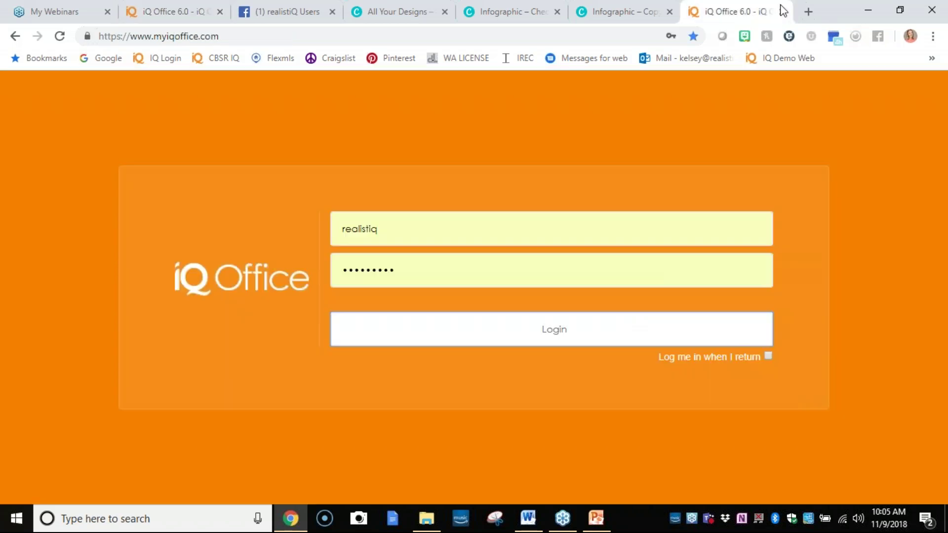
{"action": "left_click", "coordinate": [788, 8]}
{"action": "left_click", "coordinate": [601, 344]}
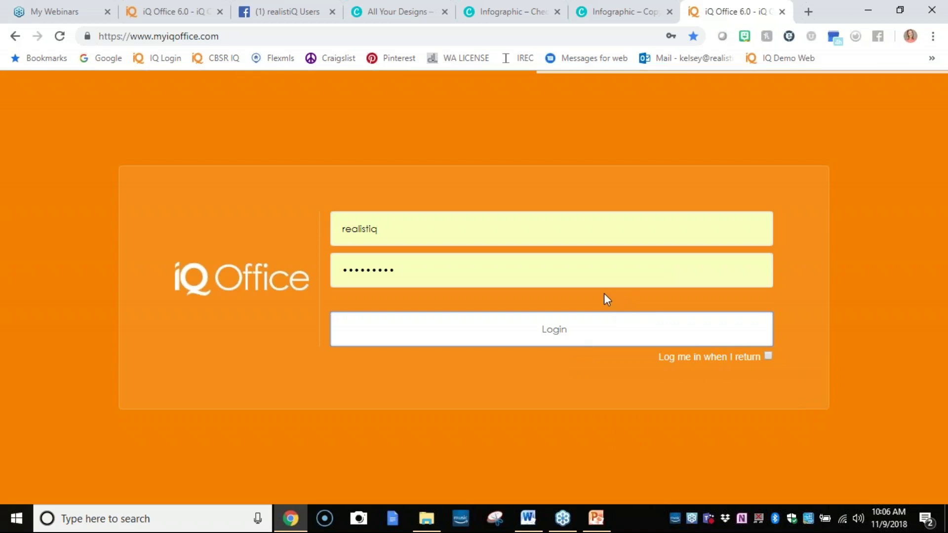
{"action": "left_click", "coordinate": [170, 10]}
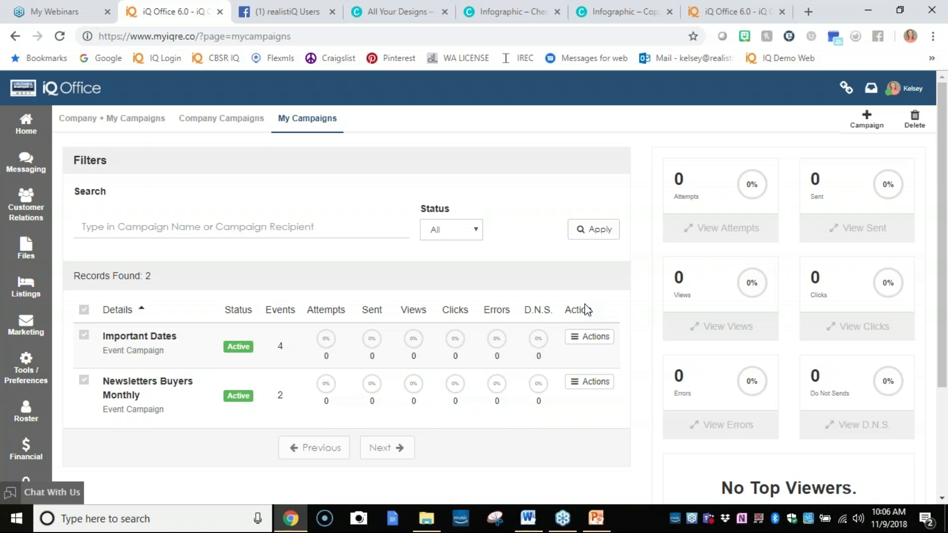
{"action": "left_click", "coordinate": [941, 43]}
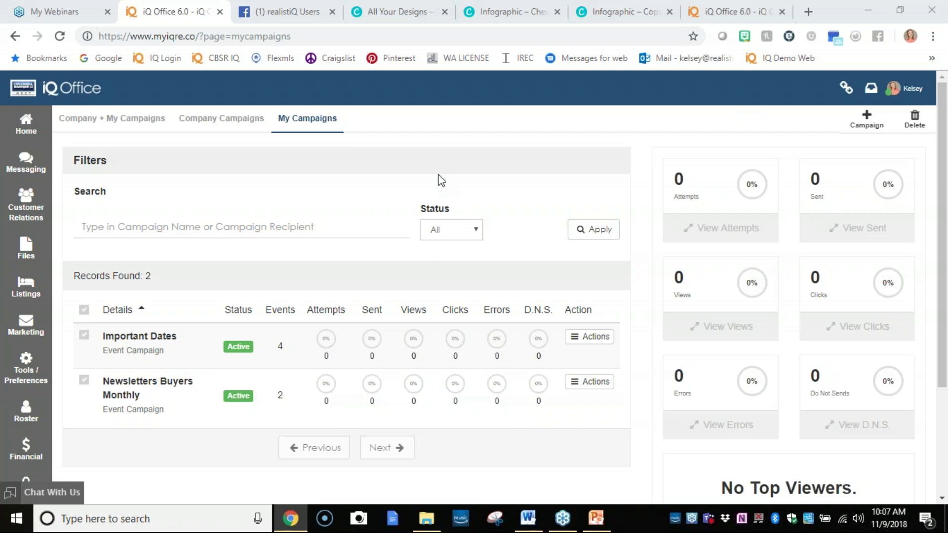
Create a new campaign named 'Prospective Buyer'.
{"action": "left_click", "coordinate": [867, 120]}
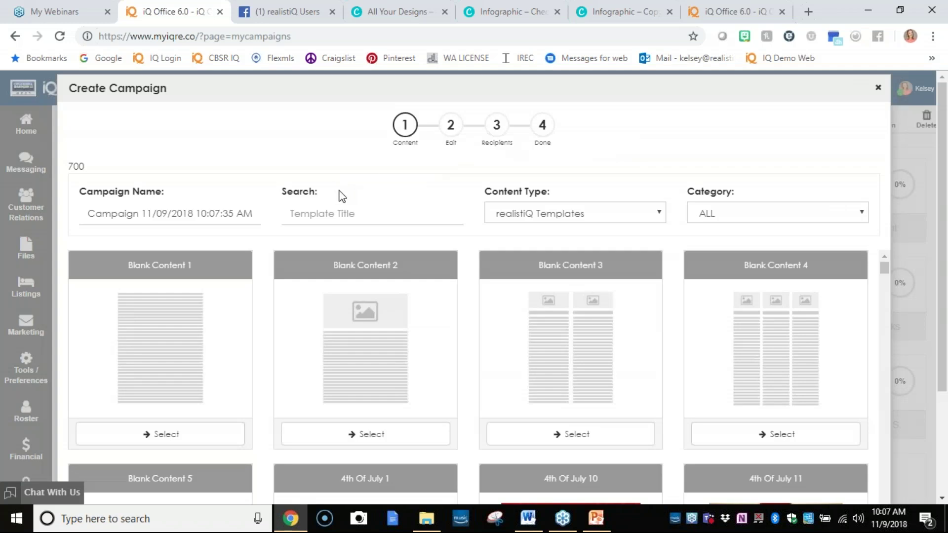
{"action": "left_click_drag", "start_coordinate": [257, 213], "coordinate": [42, 234]}
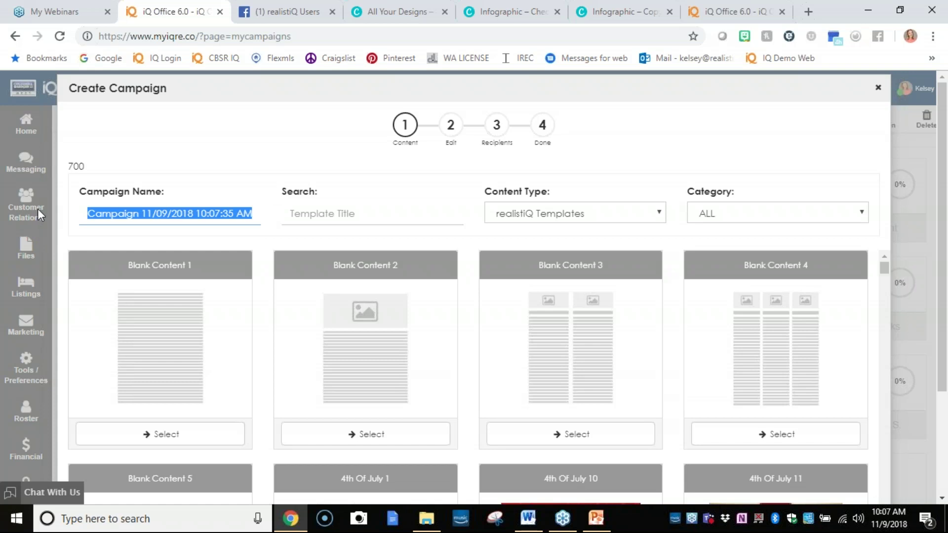
{"action": "type", "text": "Prospective BUyer"}
{"action": "key", "text": "BackSpace"}
{"action": "key", "text": "BackSpace"}
{"action": "key", "text": "BackSpace"}
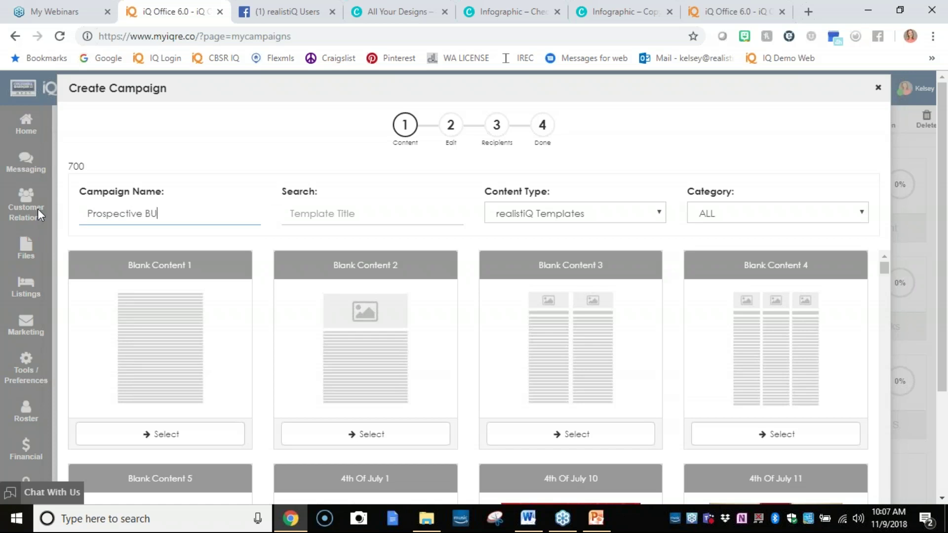
{"action": "type", "text": "ye"}
{"action": "key", "text": "BackSpace"}
{"action": "key", "text": "BackSpace"}
{"action": "type", "text": "ue"}
{"action": "key", "text": "BackSpace"}
{"action": "type", "text": "yer"}
Filter the campaign's template choices to the Portal category.
{"action": "scroll", "coordinate": [658, 244], "scroll_direction": "down", "scroll_amount": 1}
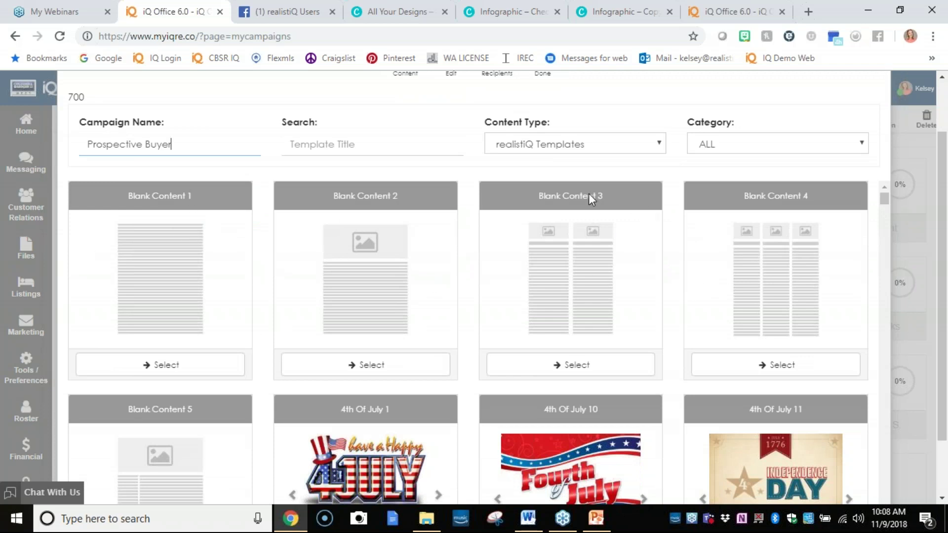
{"action": "left_click", "coordinate": [704, 144]}
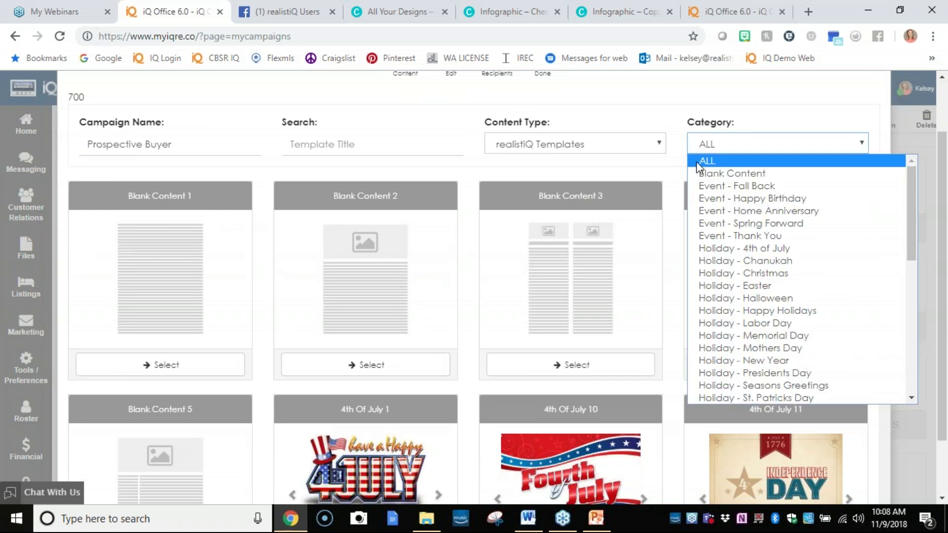
{"action": "scroll", "coordinate": [776, 208], "scroll_direction": "down", "scroll_amount": 3}
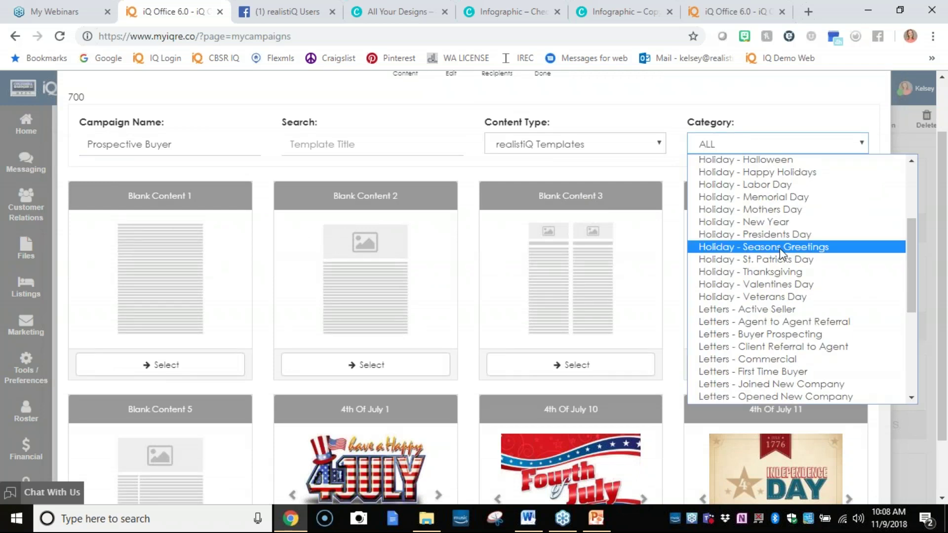
{"action": "scroll", "coordinate": [783, 307], "scroll_direction": "down", "scroll_amount": 3}
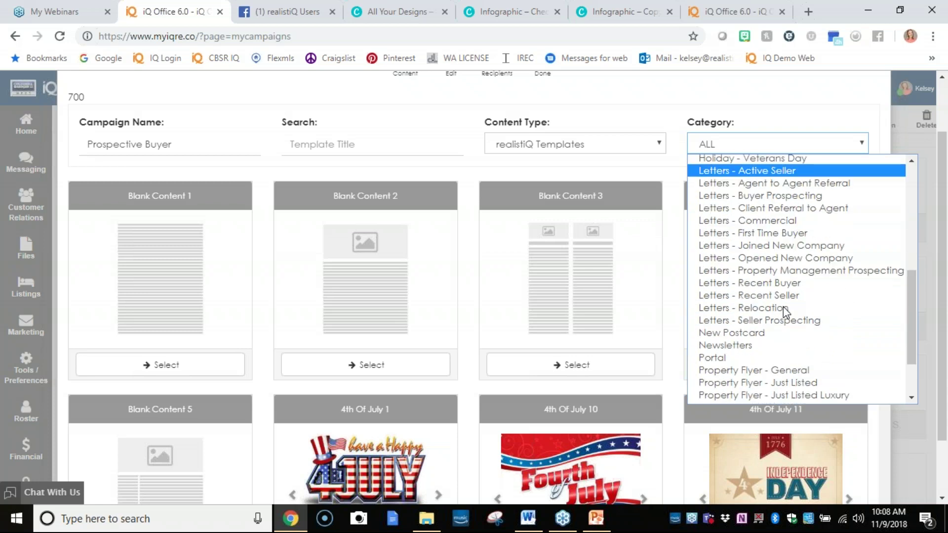
{"action": "left_click", "coordinate": [778, 357]}
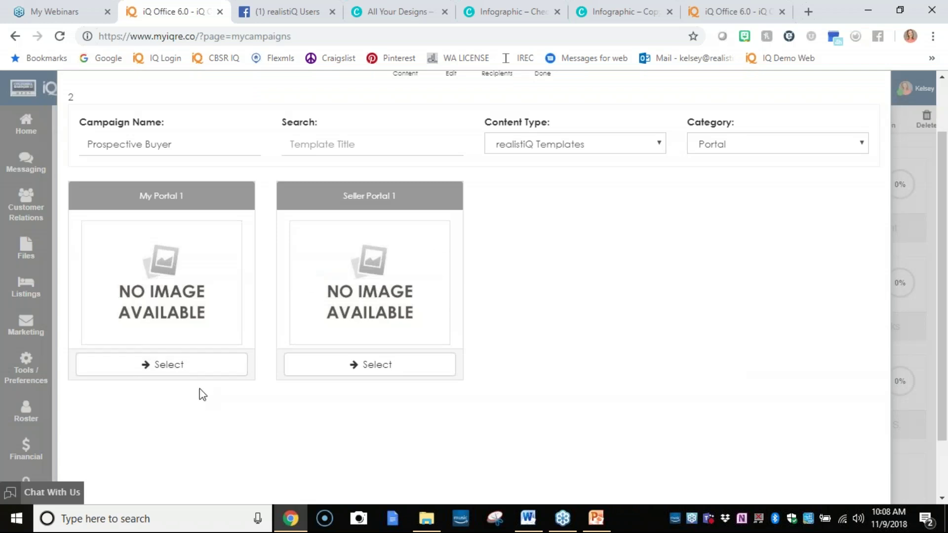
Use the My Portal 1 template with subject 'Welcome to your portal'.
{"action": "left_click", "coordinate": [193, 368]}
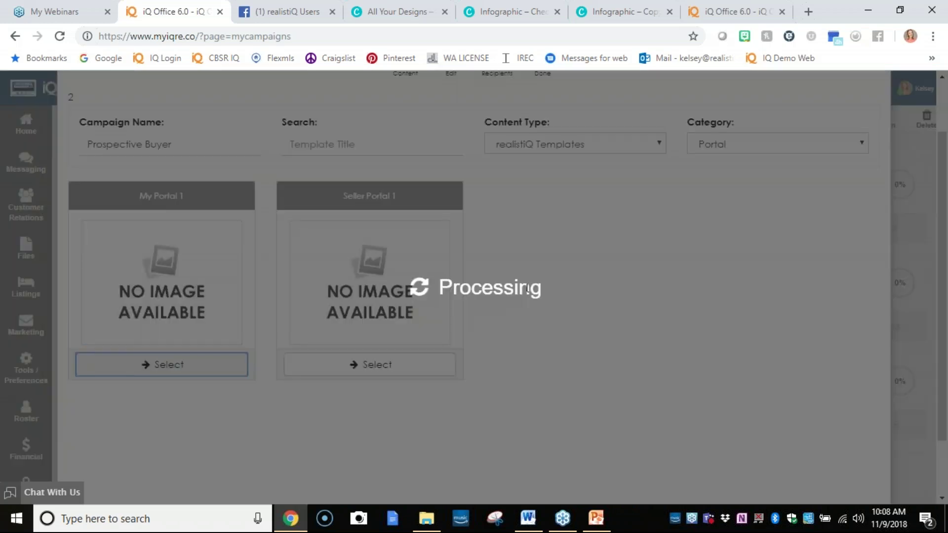
{"action": "scroll", "coordinate": [488, 304], "scroll_direction": "down", "scroll_amount": 2}
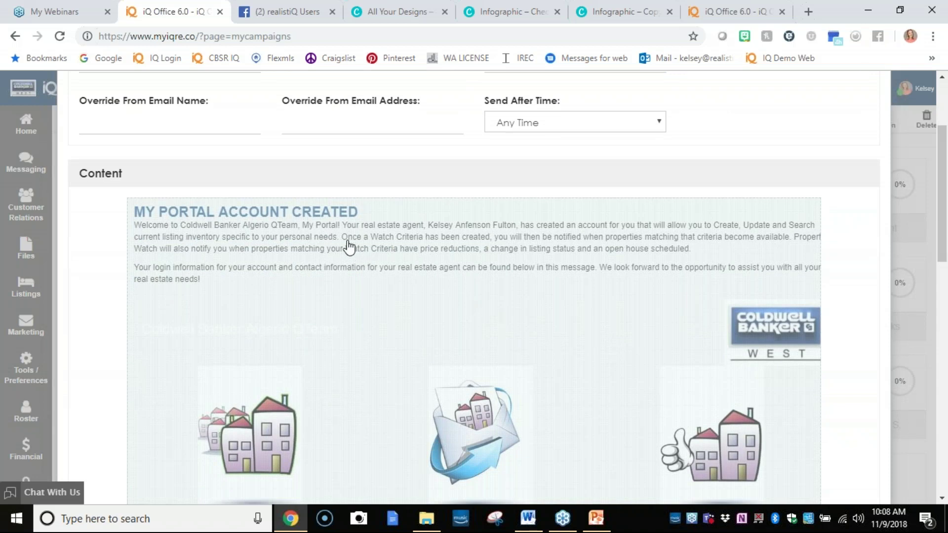
{"action": "scroll", "coordinate": [345, 230], "scroll_direction": "up", "scroll_amount": 3}
{"action": "left_click_drag", "start_coordinate": [210, 200], "coordinate": [75, 193]}
{"action": "type", "text": "Welco"}
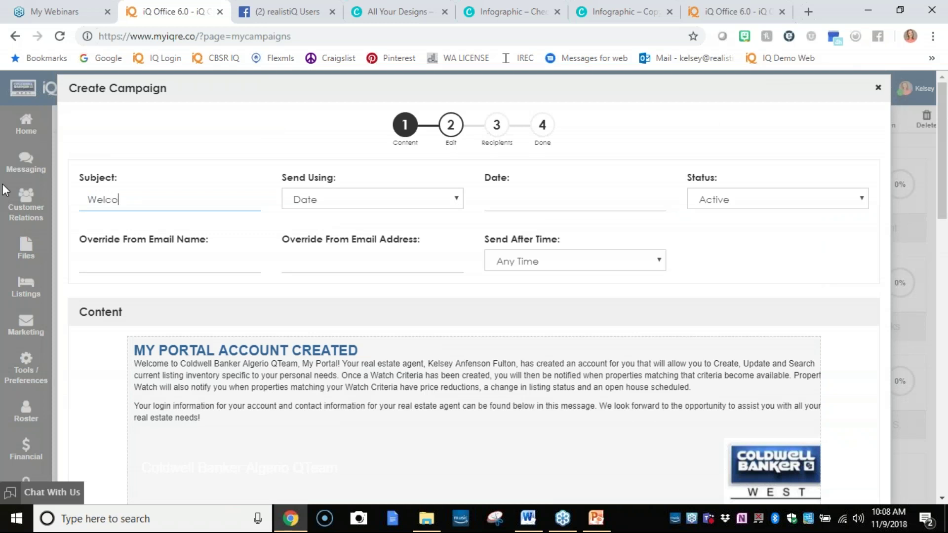
{"action": "type", "text": "me to your portal"}
Schedule the message by Interval, with interval 1 and send-after time 10:00 AM.
{"action": "left_click", "coordinate": [361, 201]}
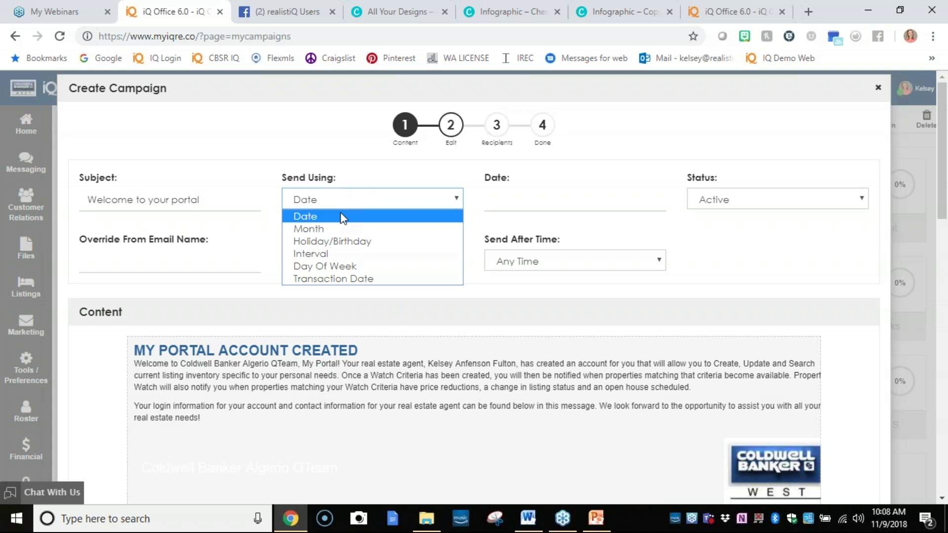
{"action": "left_click", "coordinate": [349, 254]}
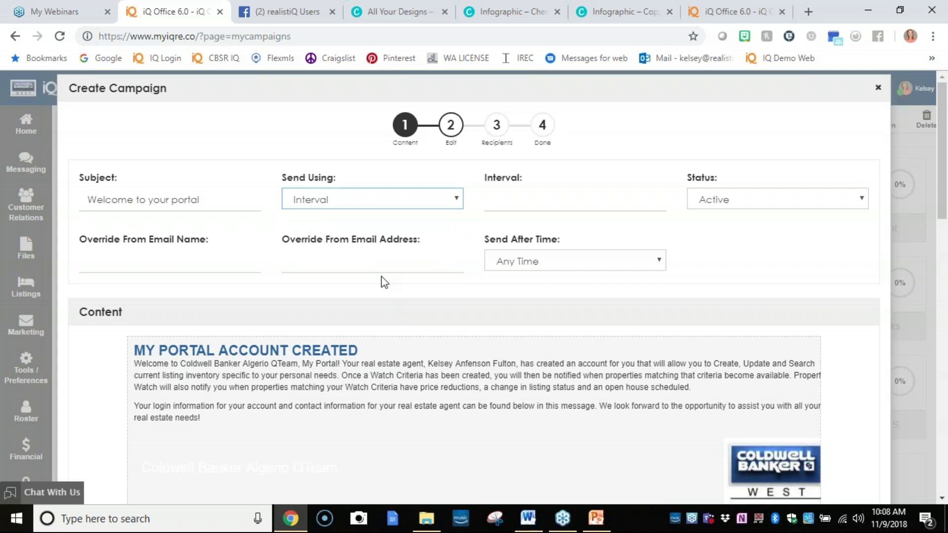
{"action": "left_click", "coordinate": [582, 199]}
{"action": "type", "text": "1"}
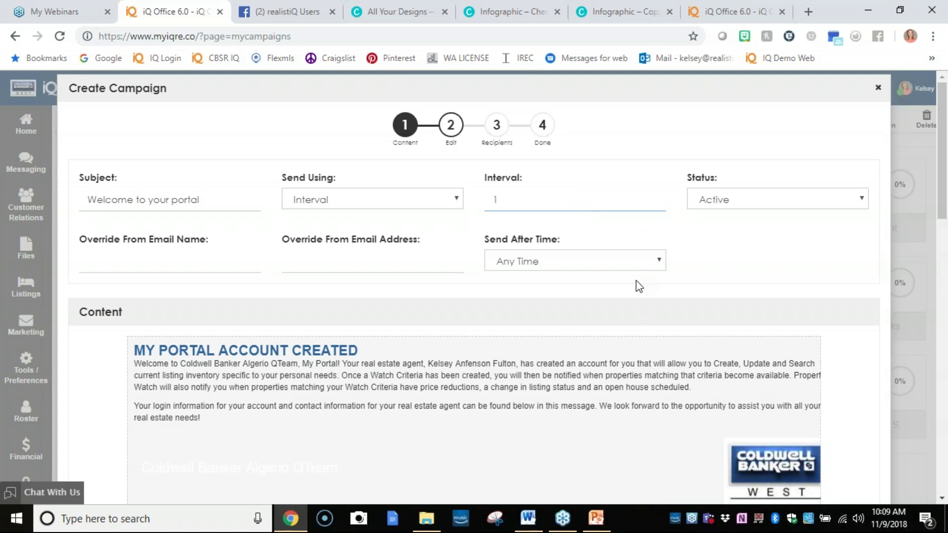
{"action": "left_click", "coordinate": [574, 272]}
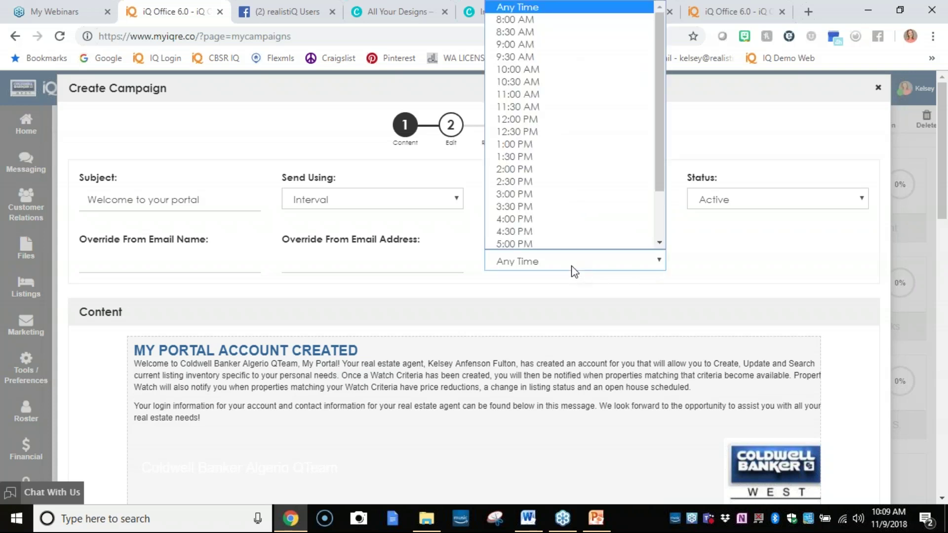
{"action": "left_click", "coordinate": [540, 68]}
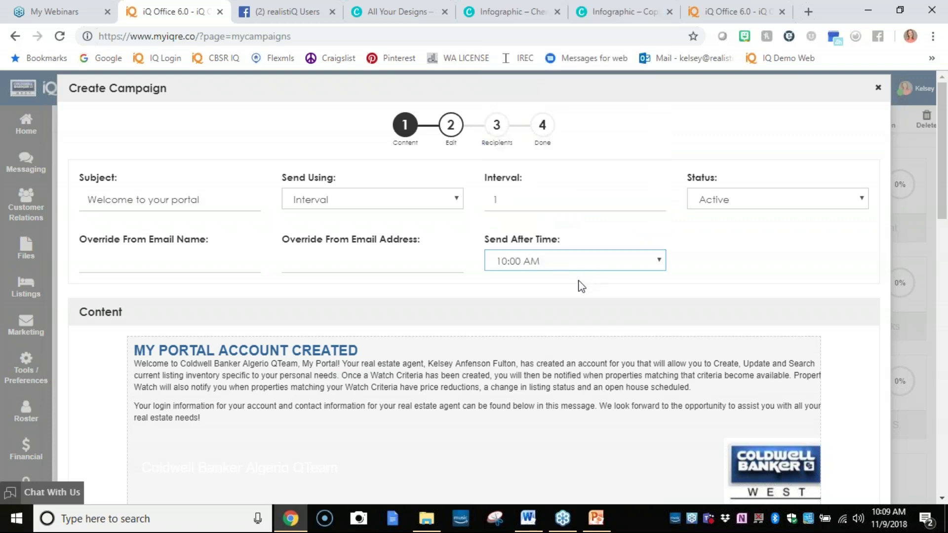
{"action": "scroll", "coordinate": [559, 285], "scroll_direction": "down", "scroll_amount": 3}
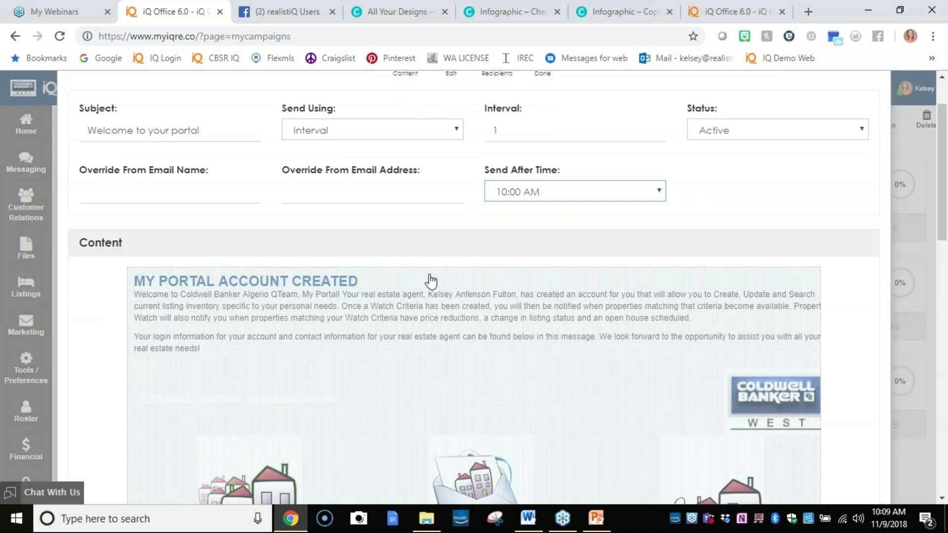
Open the portal-welcome email body in the editor and review its intro and notification text.
{"action": "left_click", "coordinate": [393, 265]}
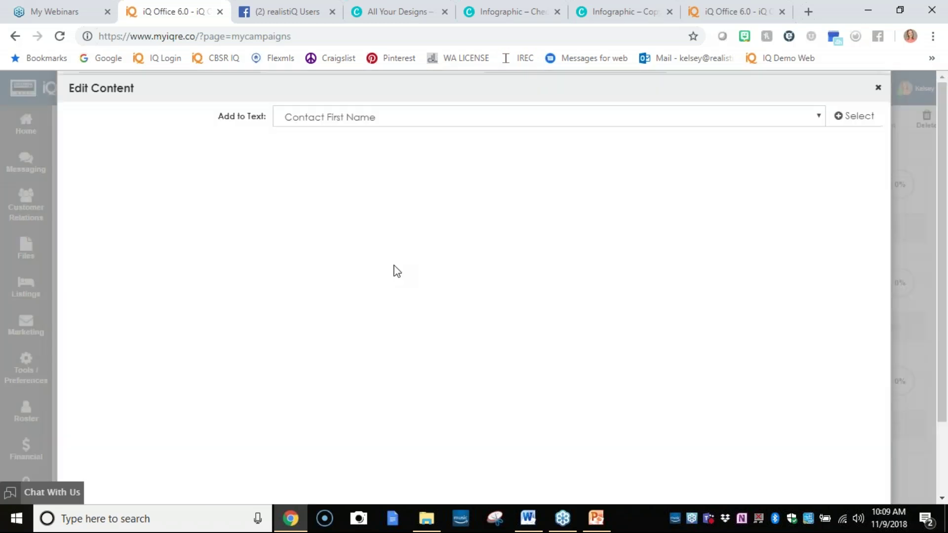
{"action": "scroll", "coordinate": [307, 270], "scroll_direction": "down", "scroll_amount": 2}
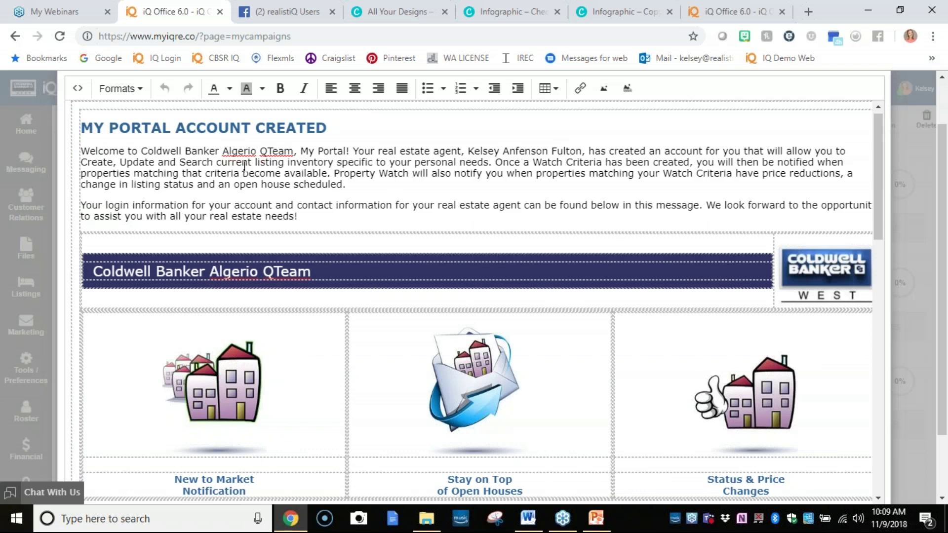
{"action": "left_click_drag", "start_coordinate": [299, 217], "coordinate": [150, 150]}
{"action": "scroll", "coordinate": [573, 233], "scroll_direction": "down", "scroll_amount": 5}
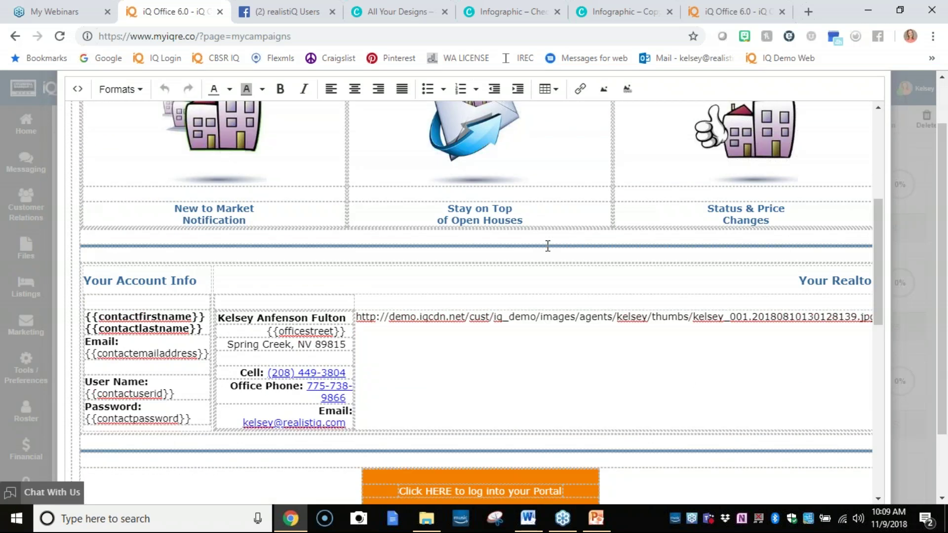
{"action": "scroll", "coordinate": [421, 388], "scroll_direction": "down", "scroll_amount": 6}
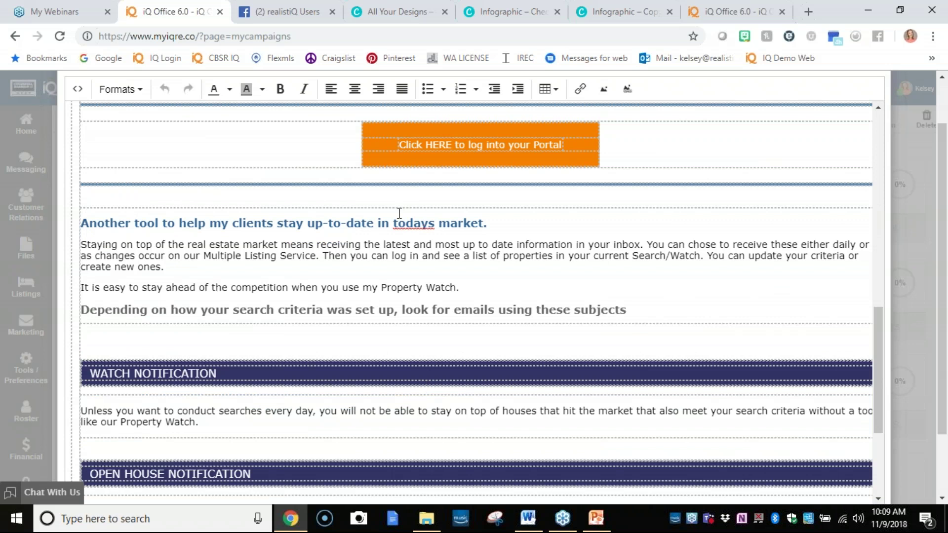
{"action": "scroll", "coordinate": [399, 214], "scroll_direction": "down", "scroll_amount": 1}
{"action": "scroll", "coordinate": [399, 213], "scroll_direction": "down", "scroll_amount": 3}
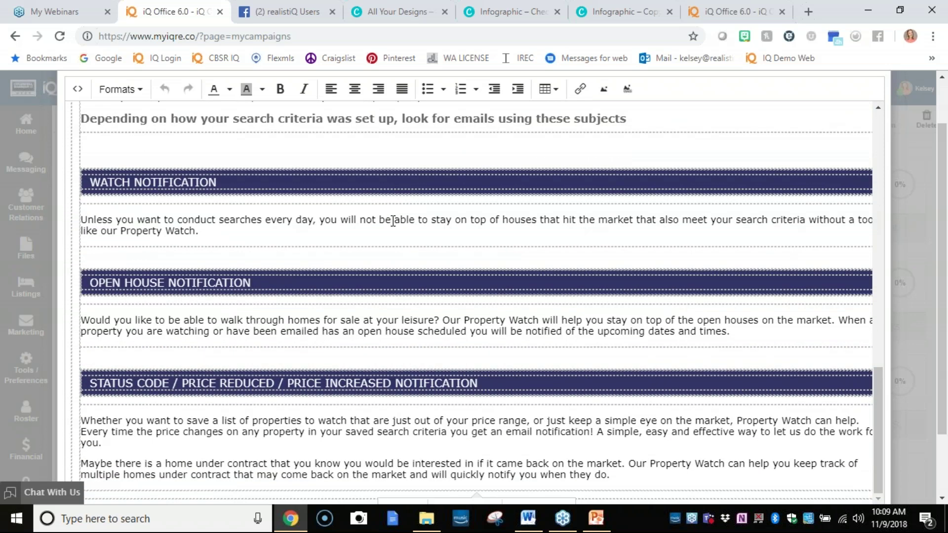
{"action": "scroll", "coordinate": [515, 333], "scroll_direction": "down", "scroll_amount": 2}
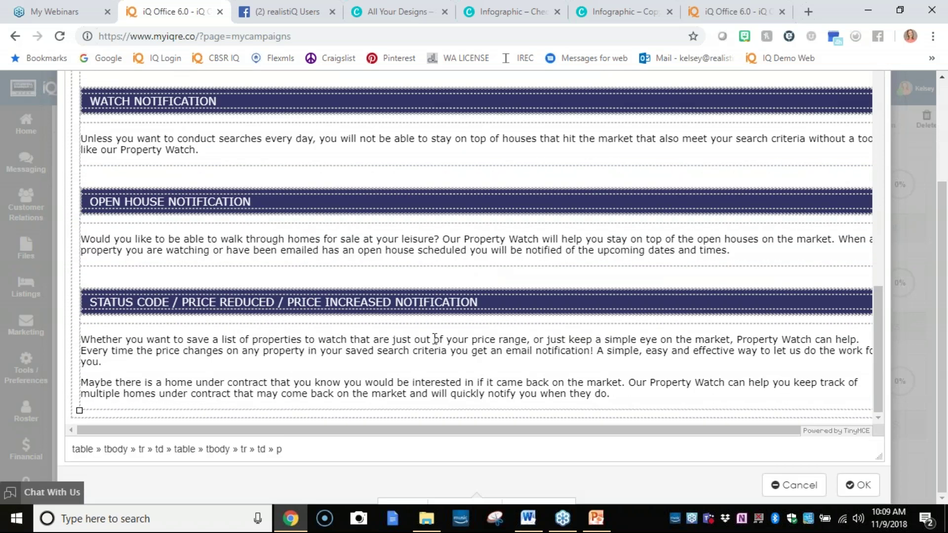
Place the cursor in the Open House paragraph, accept the edited content, and scroll the preview down.
{"action": "left_click", "coordinate": [309, 239]}
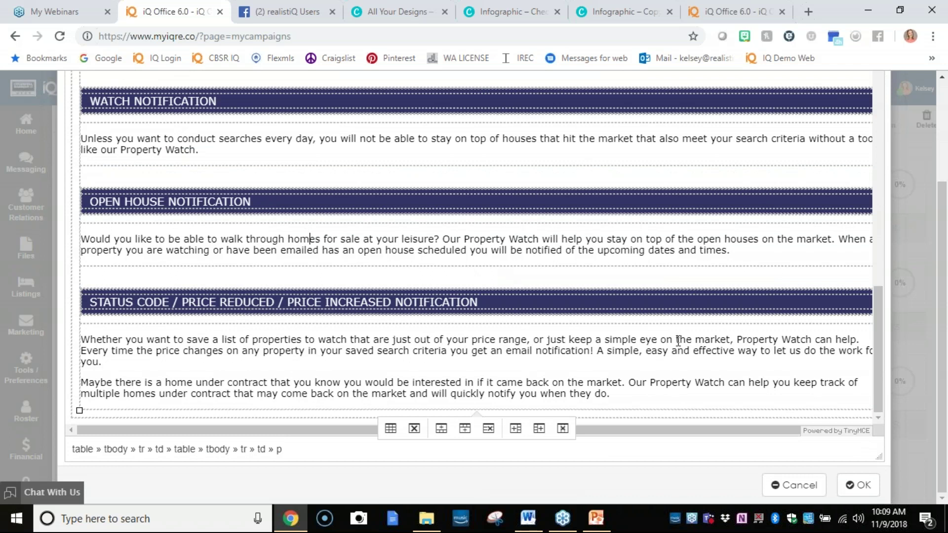
{"action": "left_click", "coordinate": [858, 486]}
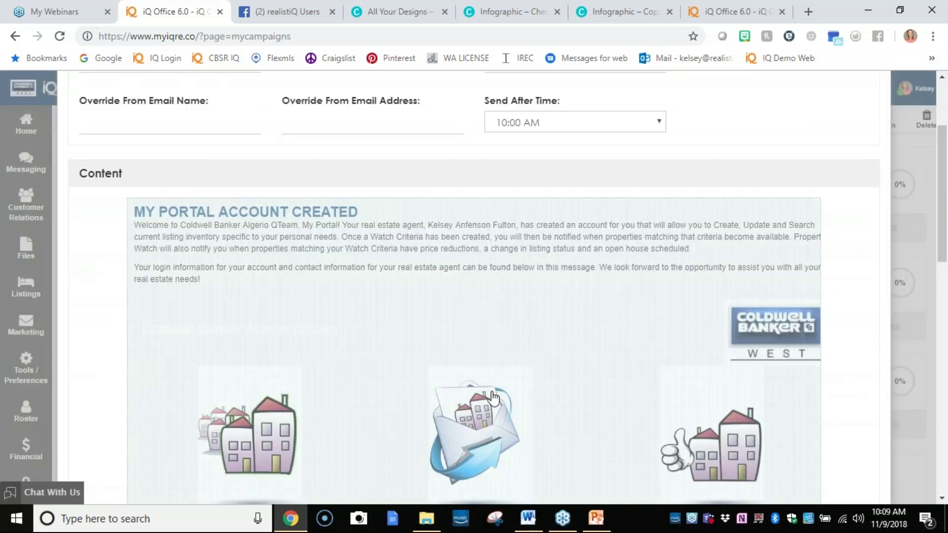
{"action": "scroll", "coordinate": [487, 372], "scroll_direction": "down", "scroll_amount": 5}
{"action": "scroll", "coordinate": [486, 374], "scroll_direction": "down", "scroll_amount": 8}
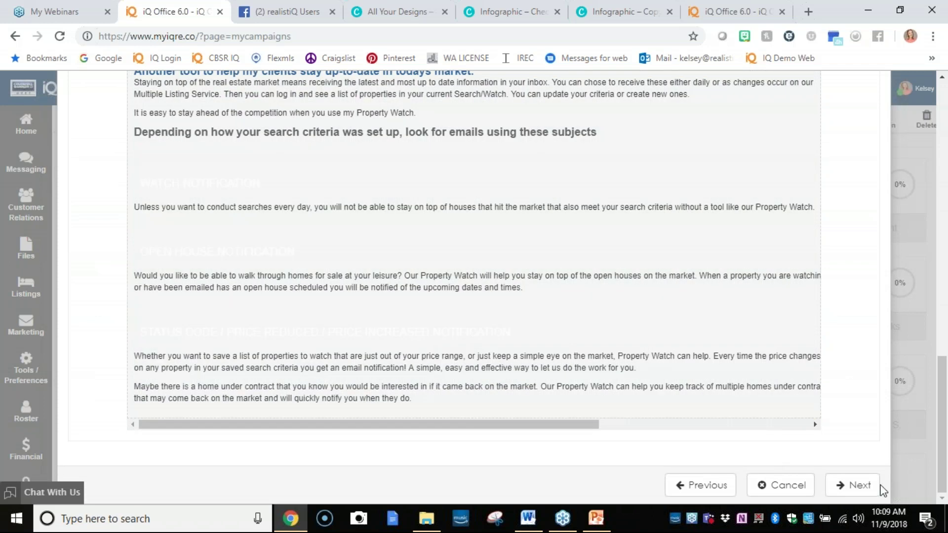
Finish the Prospective Buyer campaign without recipients and open it from Personal Campaigns.
{"action": "left_click", "coordinate": [867, 491]}
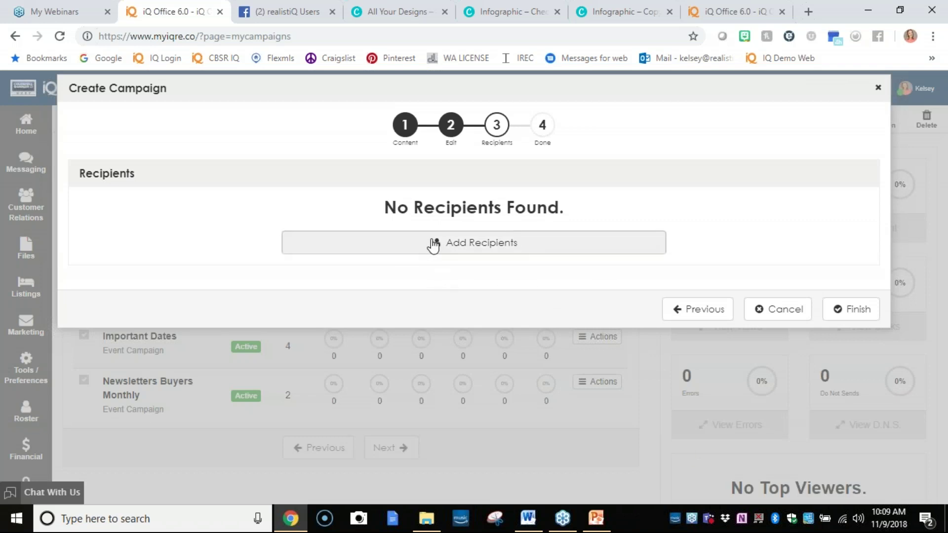
{"action": "left_click", "coordinate": [855, 316]}
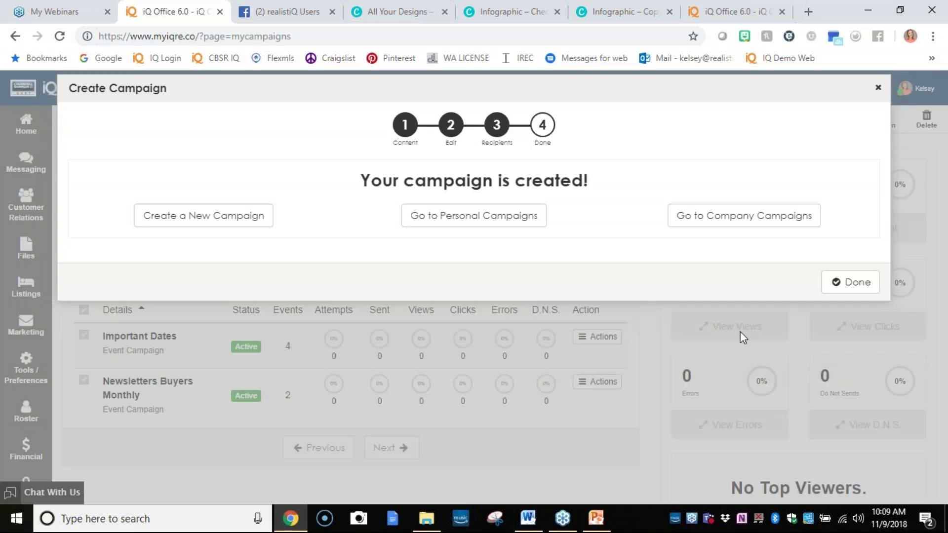
{"action": "left_click", "coordinate": [530, 217]}
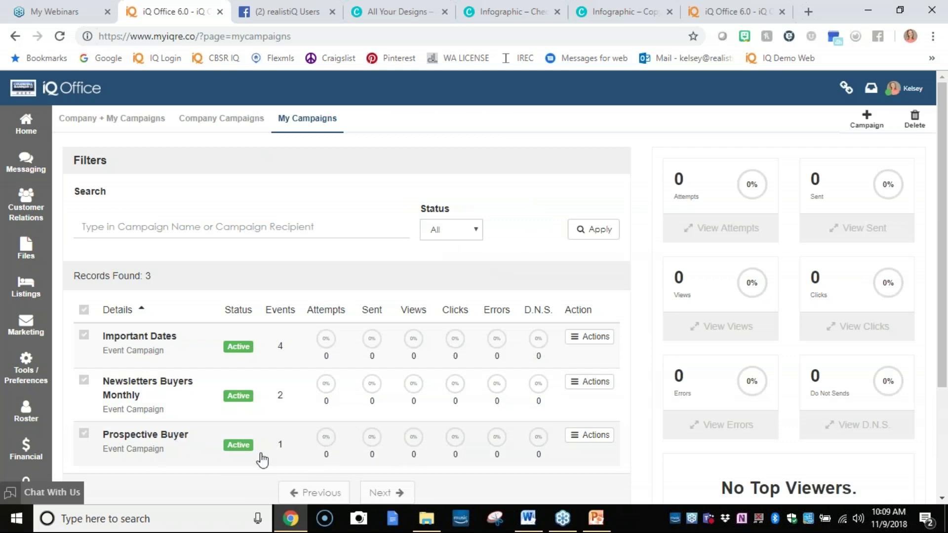
{"action": "left_click", "coordinate": [184, 445]}
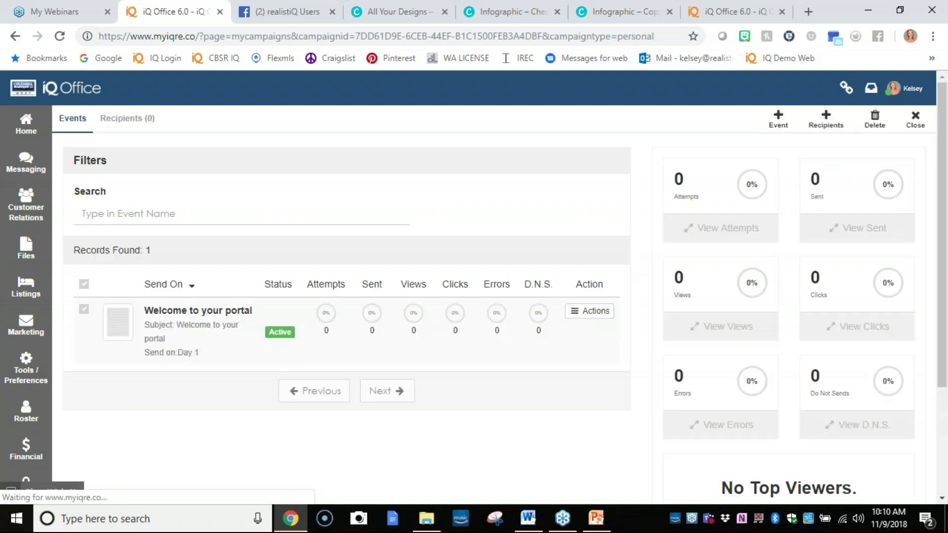
Start a new campaign event using the Personal Content template About Me Bio 2018 Letter.
{"action": "left_click", "coordinate": [778, 120]}
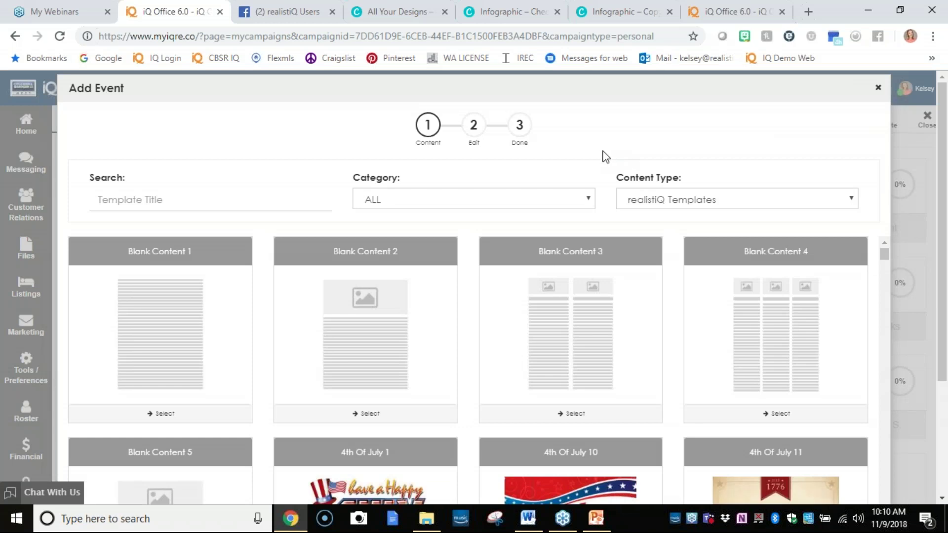
{"action": "left_click", "coordinate": [562, 203]}
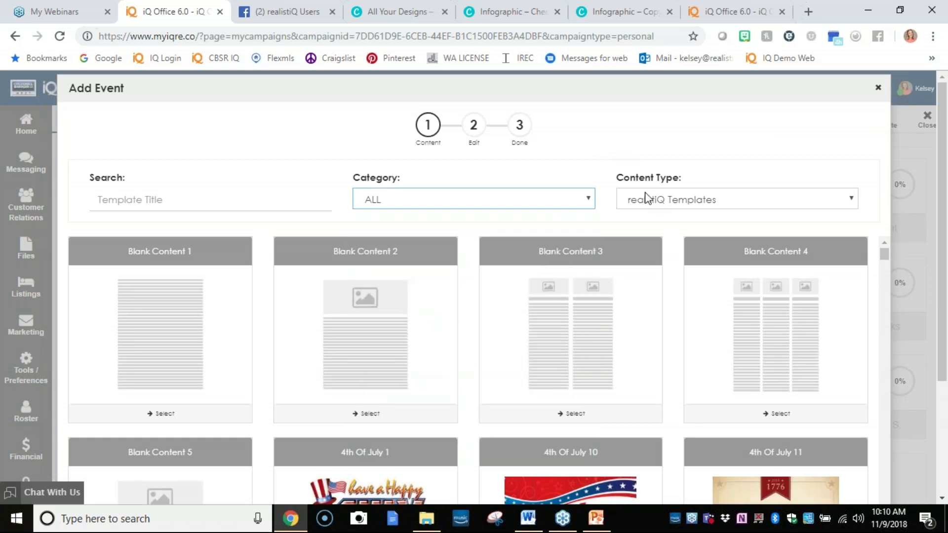
{"action": "left_click", "coordinate": [658, 198]}
{"action": "left_click", "coordinate": [648, 254]}
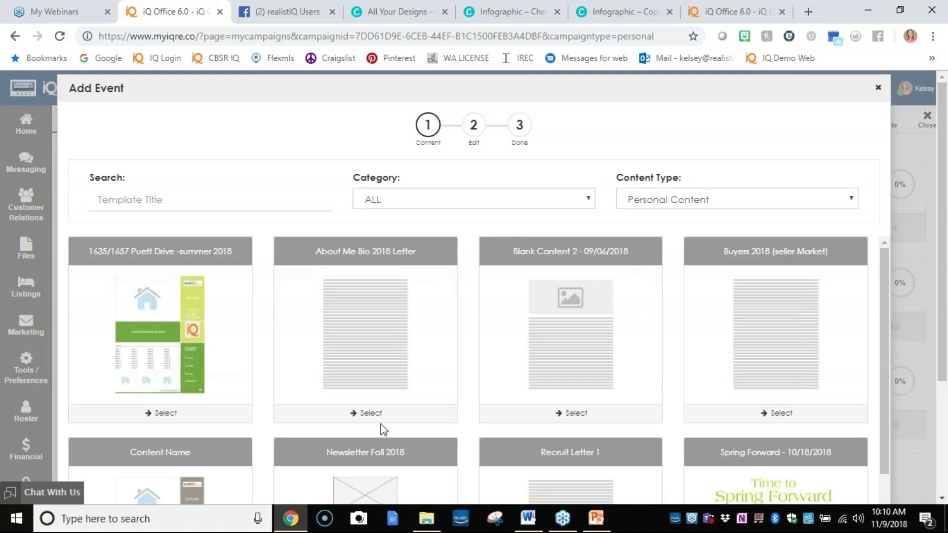
{"action": "left_click", "coordinate": [383, 417]}
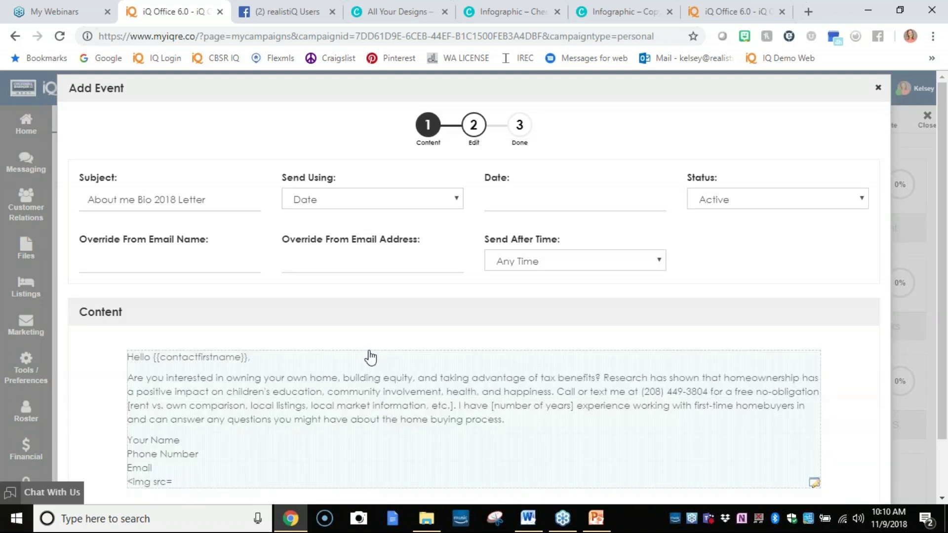
Schedule the event by a 5-day interval after 1:30 PM, and save it for this event only.
{"action": "left_click", "coordinate": [363, 202]}
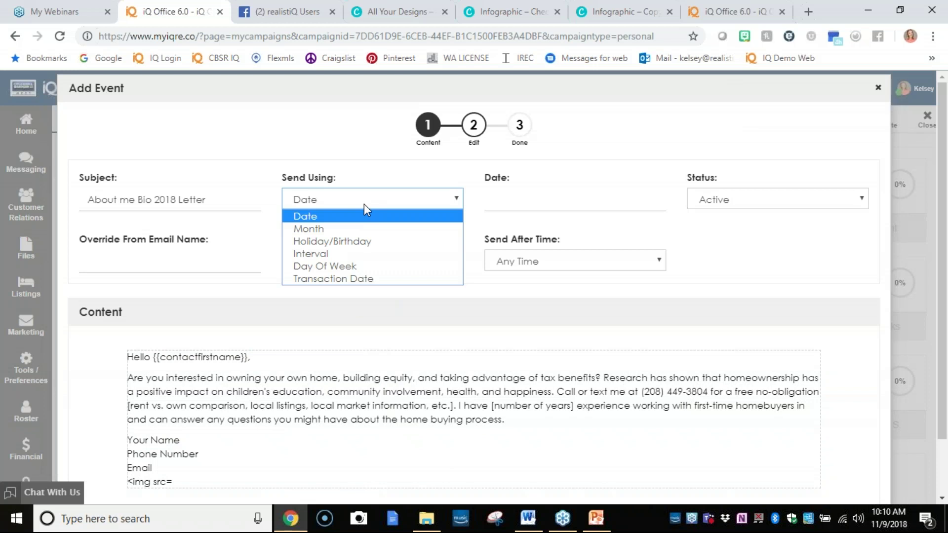
{"action": "left_click", "coordinate": [365, 253]}
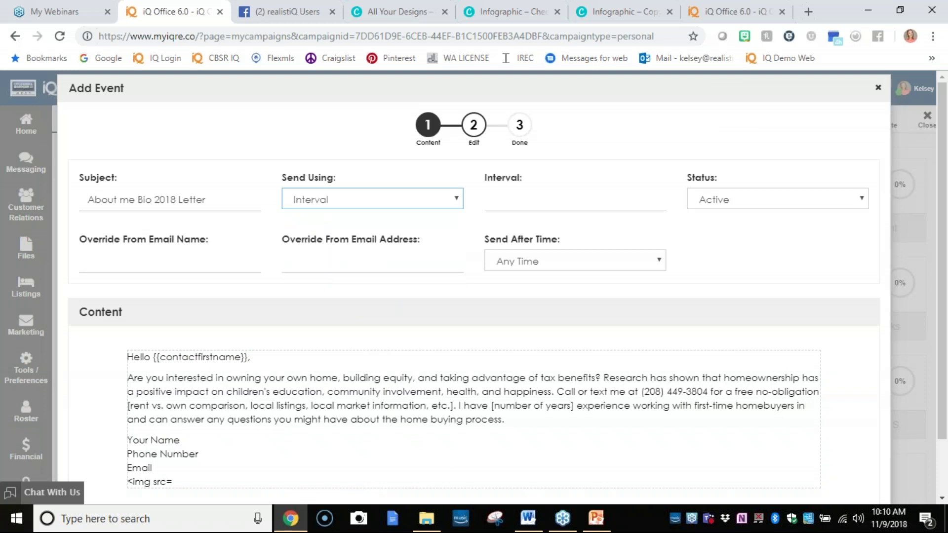
{"action": "left_click", "coordinate": [500, 201]}
{"action": "type", "text": "5"}
{"action": "left_click", "coordinate": [657, 261]}
{"action": "left_click", "coordinate": [516, 158]}
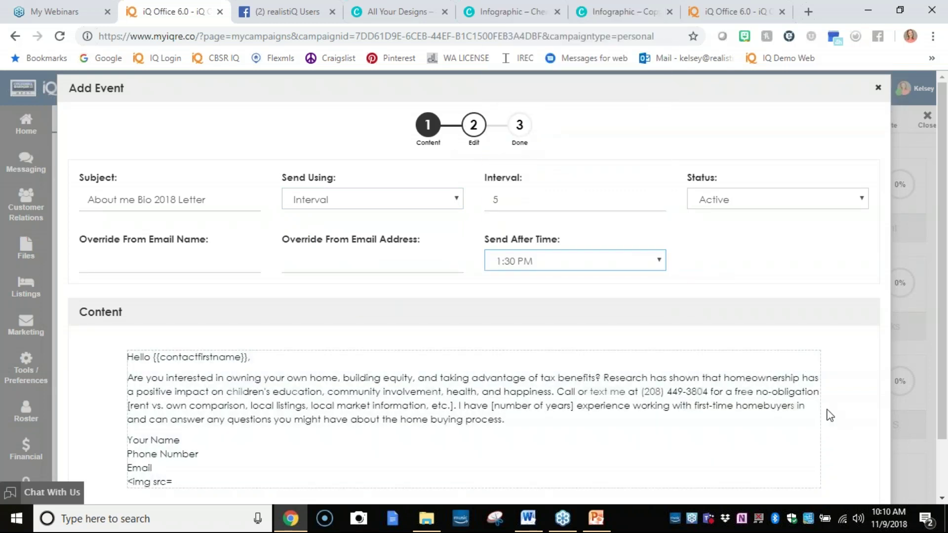
{"action": "scroll", "coordinate": [830, 415], "scroll_direction": "down", "scroll_amount": 2}
{"action": "left_click", "coordinate": [846, 484]}
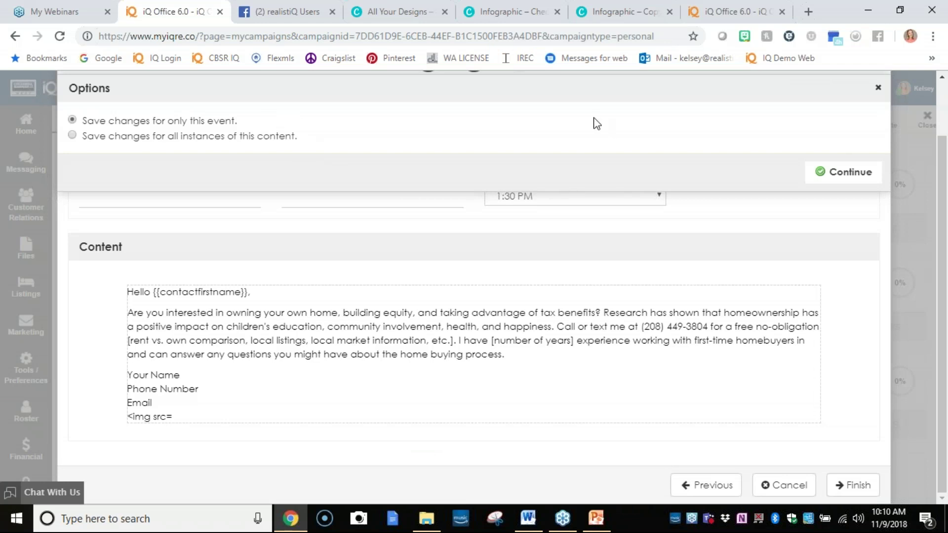
{"action": "left_click", "coordinate": [846, 174]}
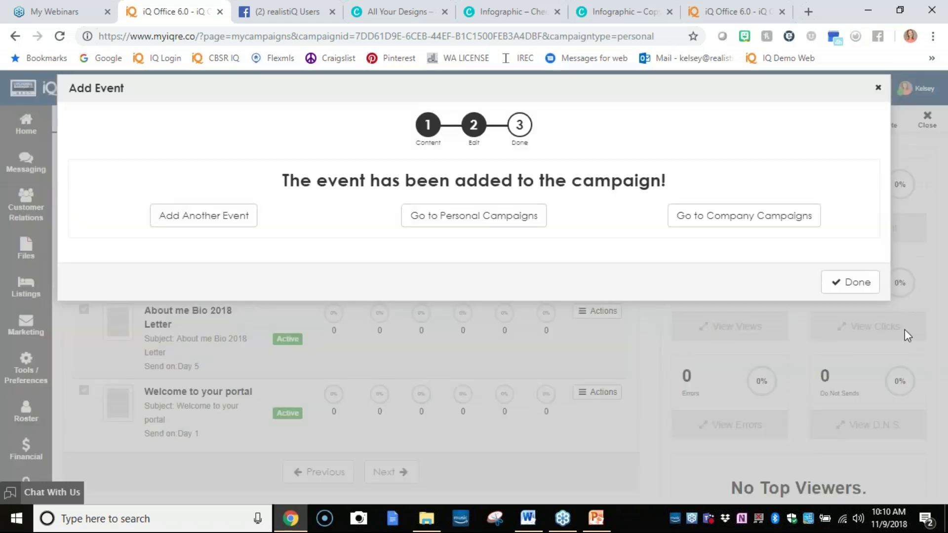
Close the Add Event confirmation to see both campaign events listed.
{"action": "left_click", "coordinate": [841, 282]}
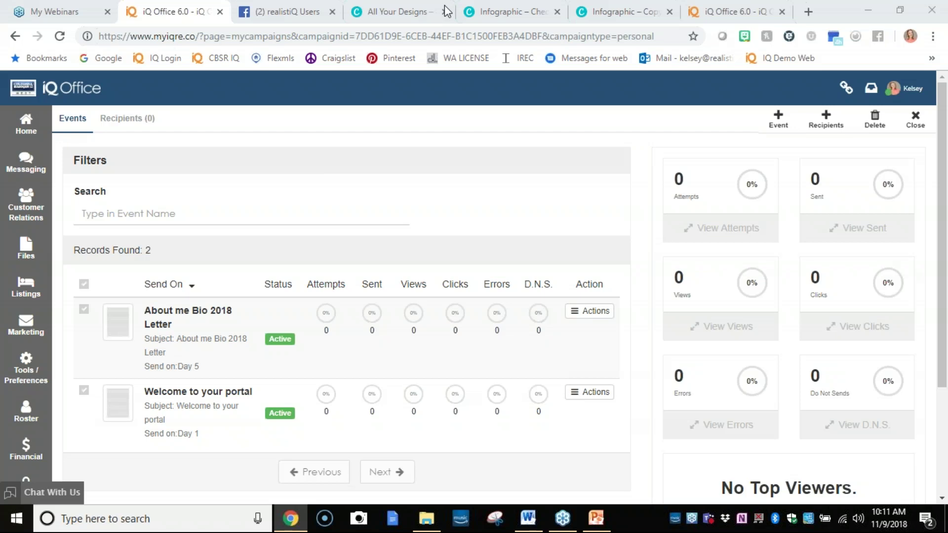
On the extra login tab, pick a saved username with Log me in when I return, then close that tab.
{"action": "left_click", "coordinate": [760, 9]}
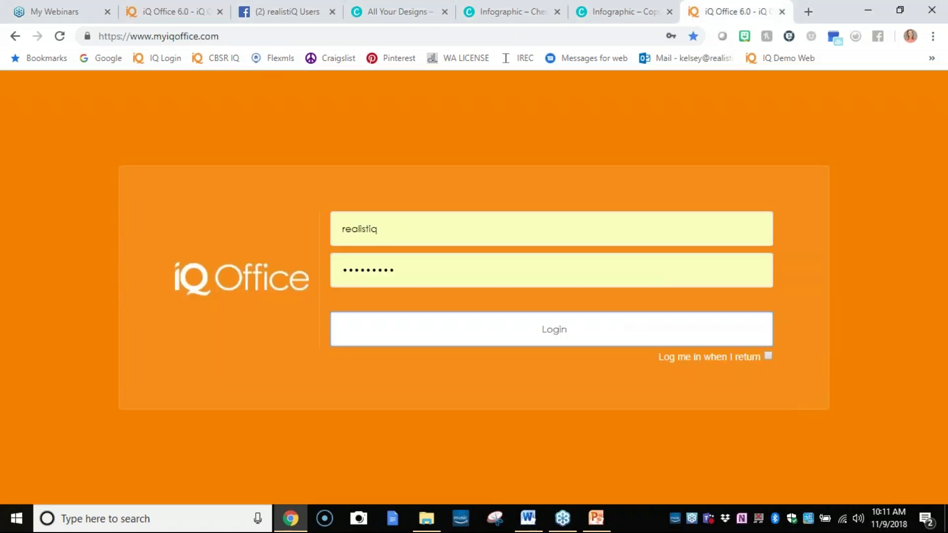
{"action": "left_click", "coordinate": [438, 244]}
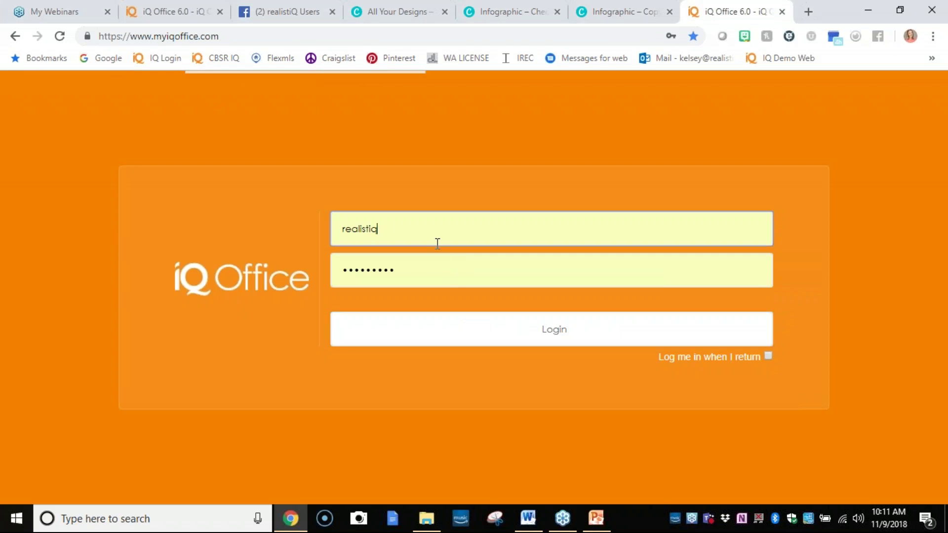
{"action": "left_click", "coordinate": [408, 288]}
{"action": "left_click", "coordinate": [415, 246]}
{"action": "left_click", "coordinate": [365, 265]}
{"action": "left_click", "coordinate": [498, 345]}
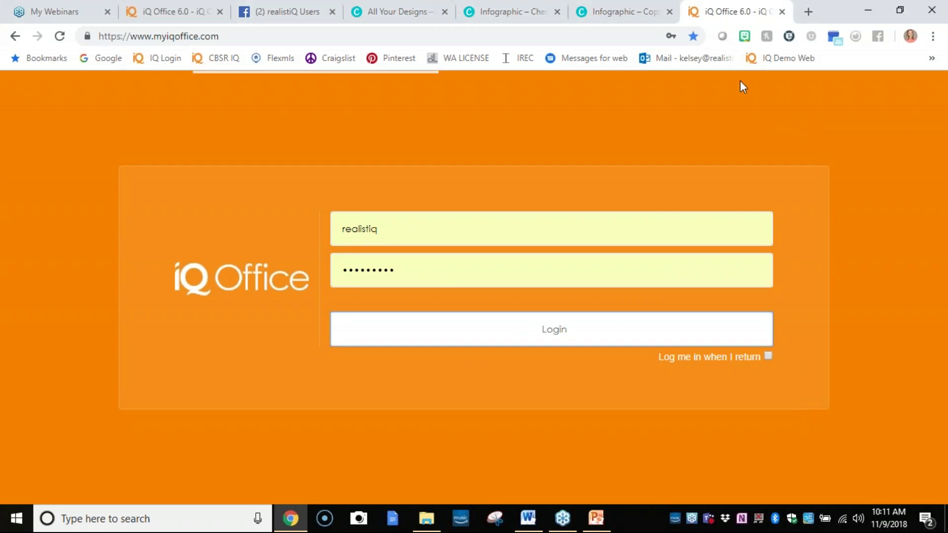
{"action": "left_click", "coordinate": [769, 356]}
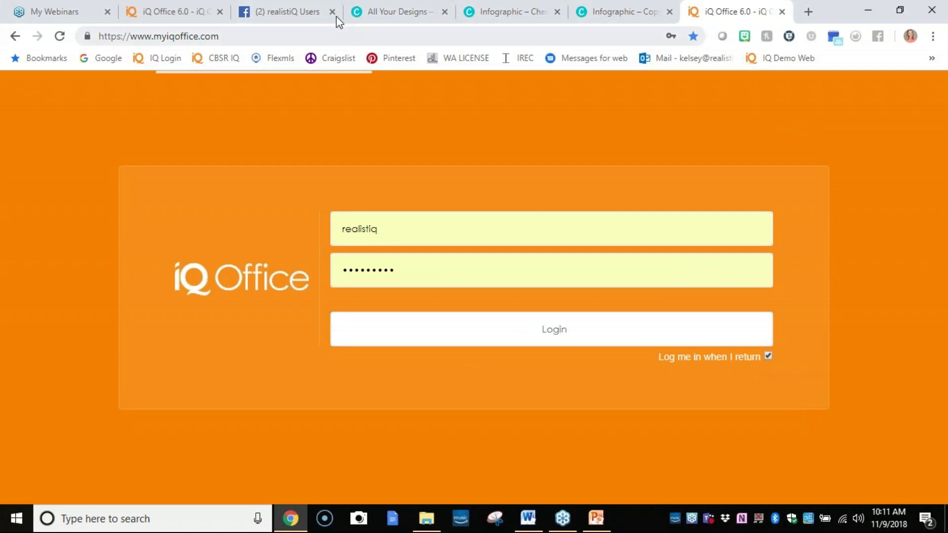
{"action": "left_click", "coordinate": [193, 12]}
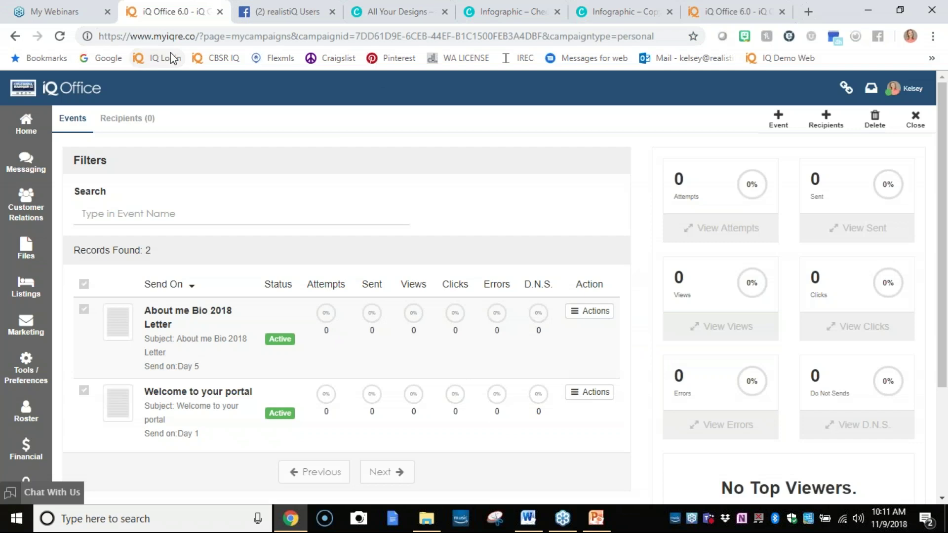
{"action": "left_click", "coordinate": [718, 11]}
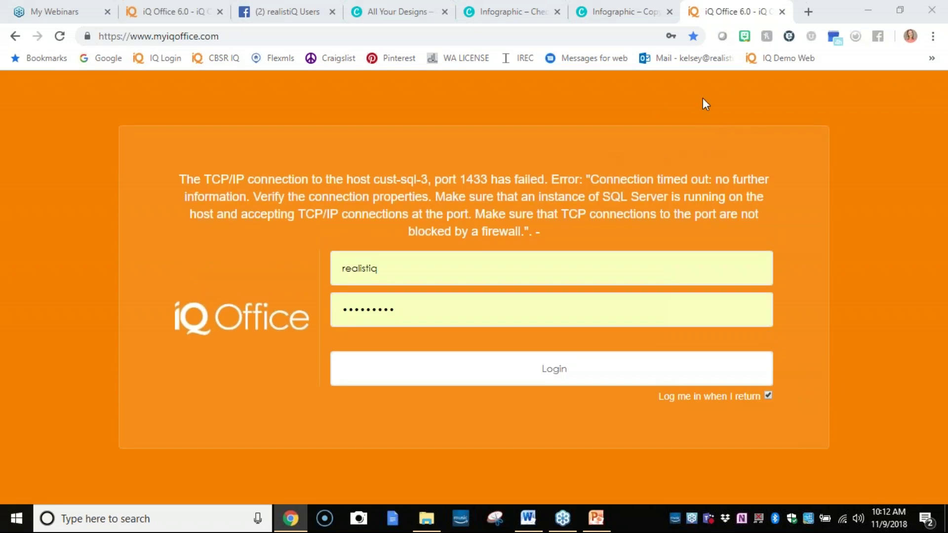
{"action": "left_click", "coordinate": [783, 12]}
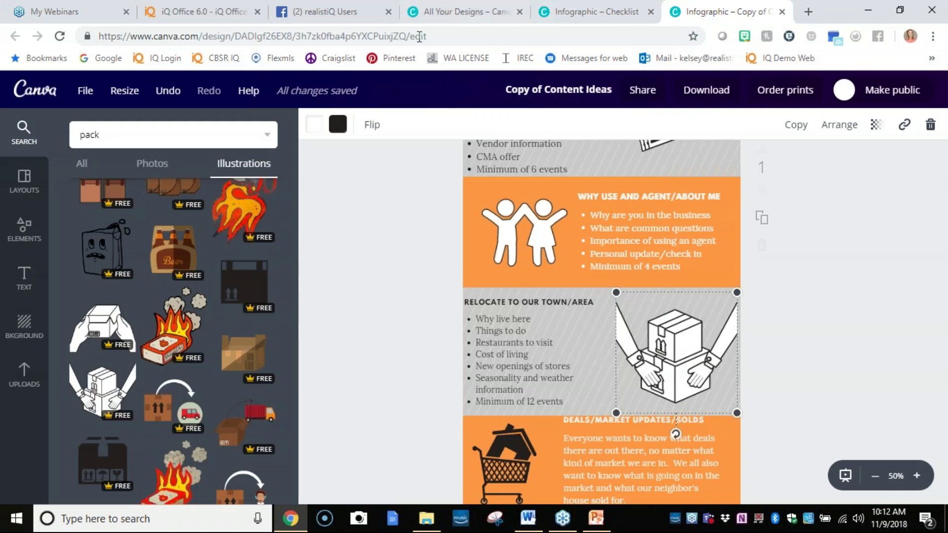
Switch back to the iQ Office 6.0 tab showing the campaign events.
{"action": "left_click", "coordinate": [175, 11]}
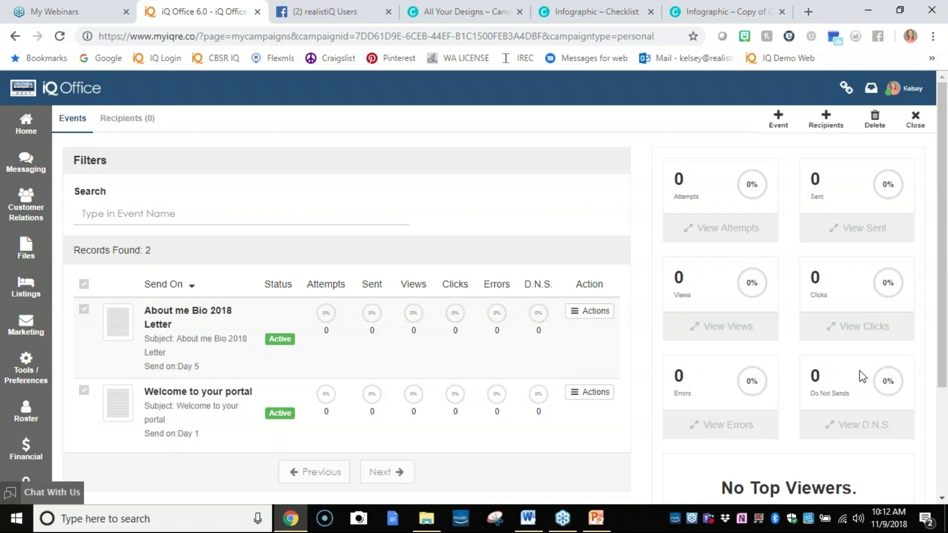
Close the Prospective Buyer campaign page to return to My Campaigns.
{"action": "left_click", "coordinate": [916, 121]}
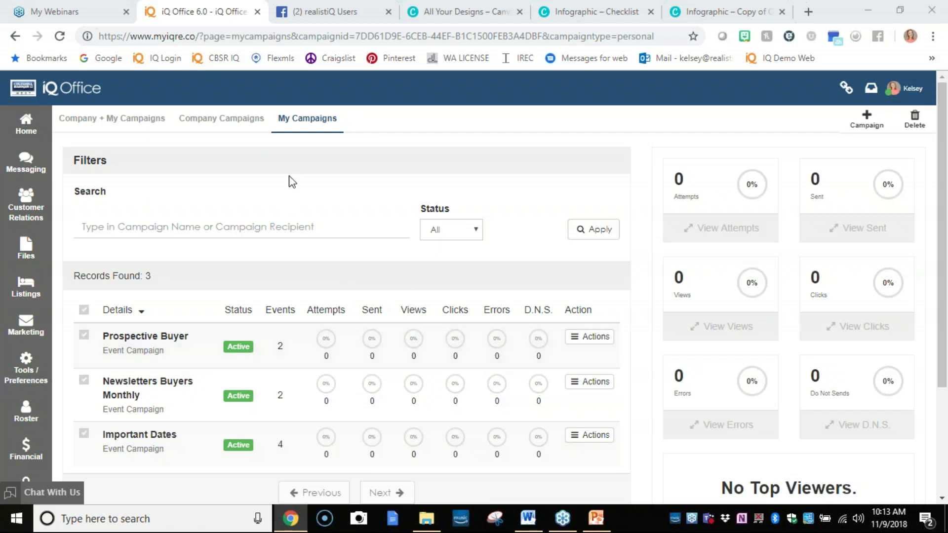
{"action": "left_click", "coordinate": [230, 121]}
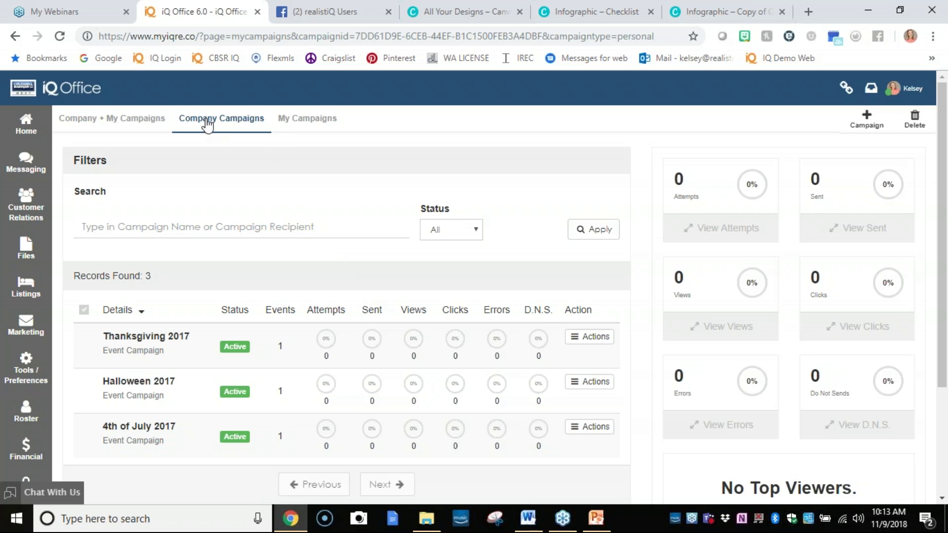
{"action": "scroll", "coordinate": [390, 284], "scroll_direction": "down", "scroll_amount": 1}
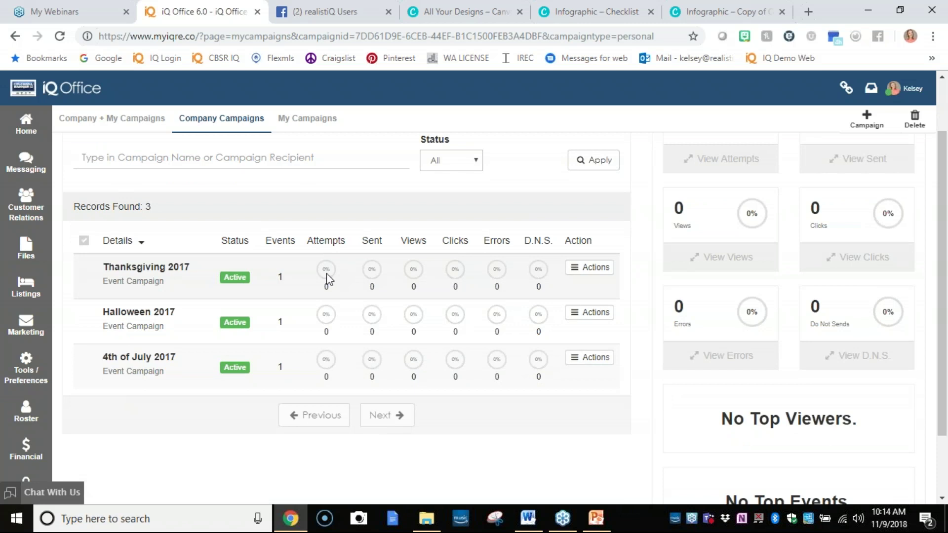
{"action": "left_click", "coordinate": [586, 272]}
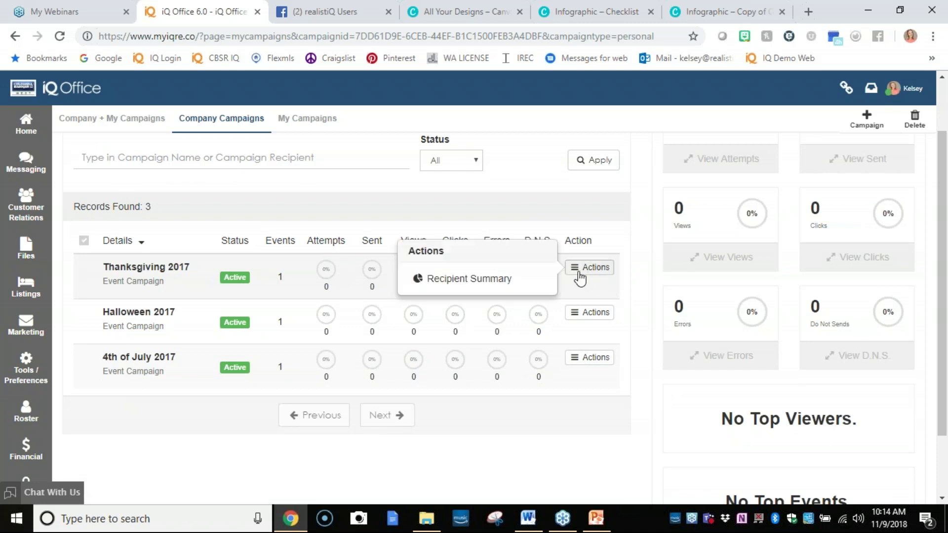
{"action": "left_click", "coordinate": [246, 272]}
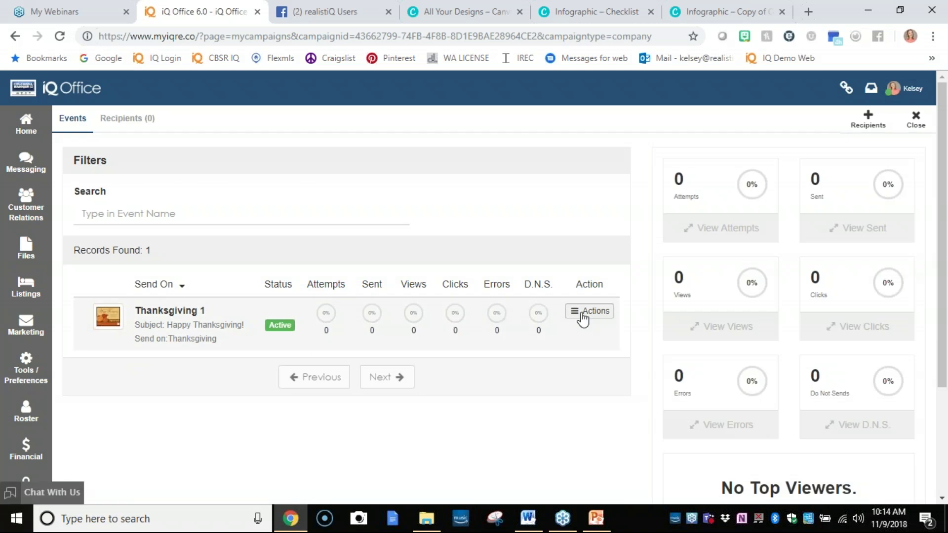
{"action": "left_click", "coordinate": [582, 317]}
{"action": "left_click", "coordinate": [444, 303]}
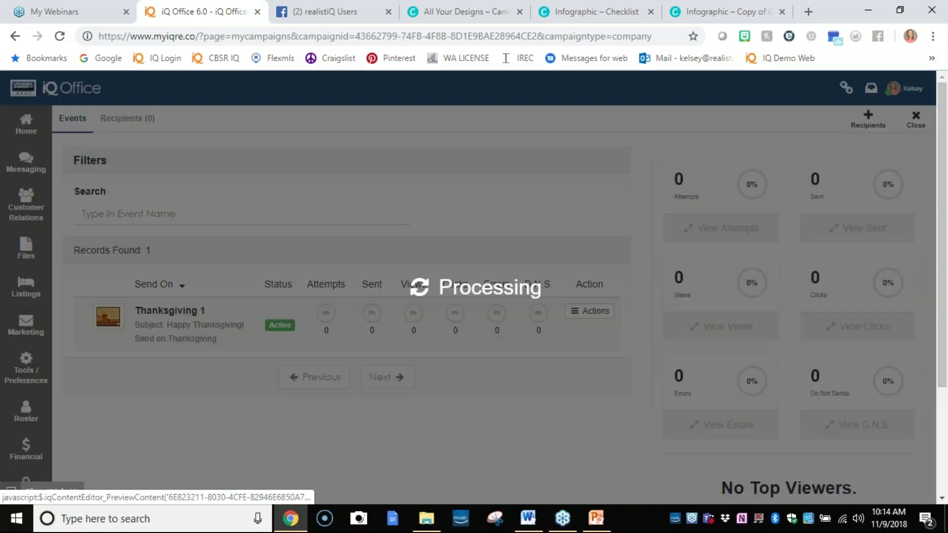
{"action": "scroll", "coordinate": [475, 297], "scroll_direction": "down", "scroll_amount": 3}
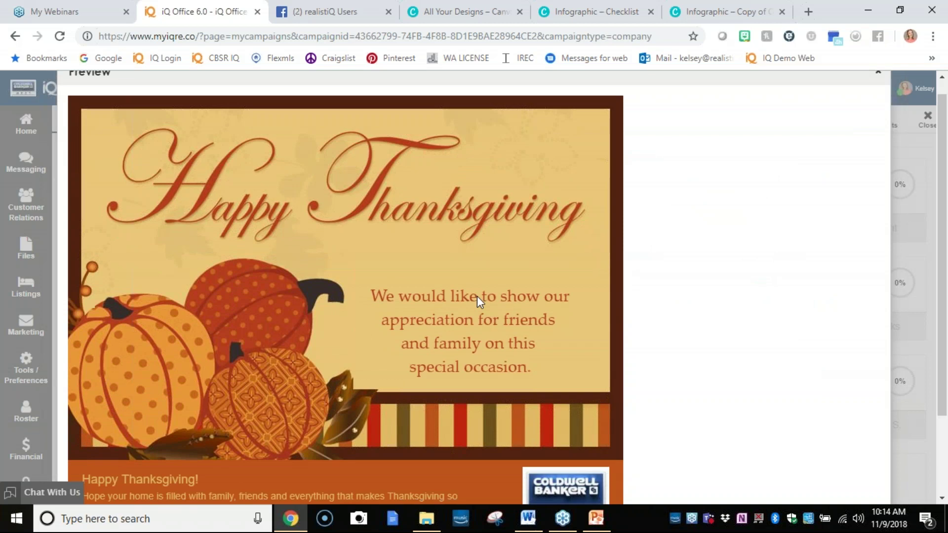
{"action": "scroll", "coordinate": [548, 328], "scroll_direction": "up", "scroll_amount": 2}
{"action": "scroll", "coordinate": [552, 335], "scroll_direction": "up", "scroll_amount": 1}
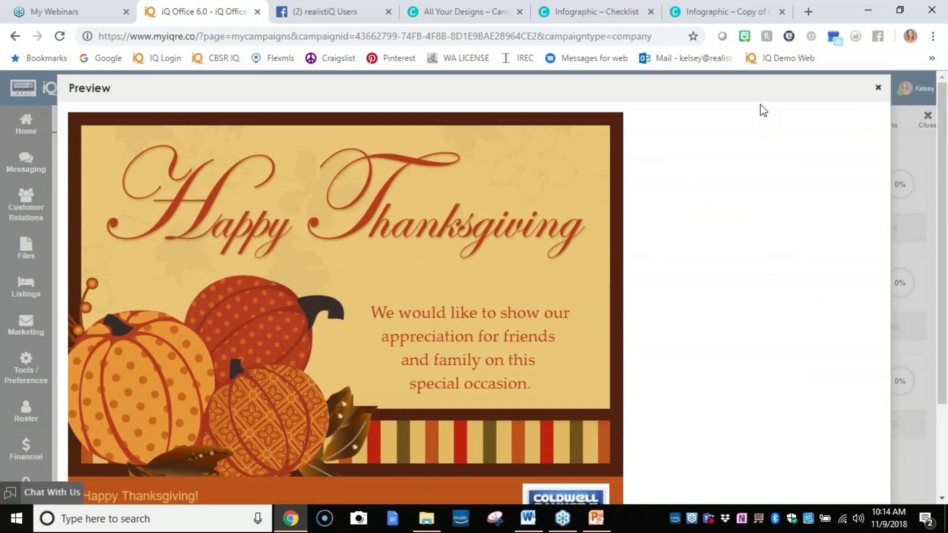
{"action": "left_click", "coordinate": [878, 88]}
{"action": "left_click", "coordinate": [907, 127]}
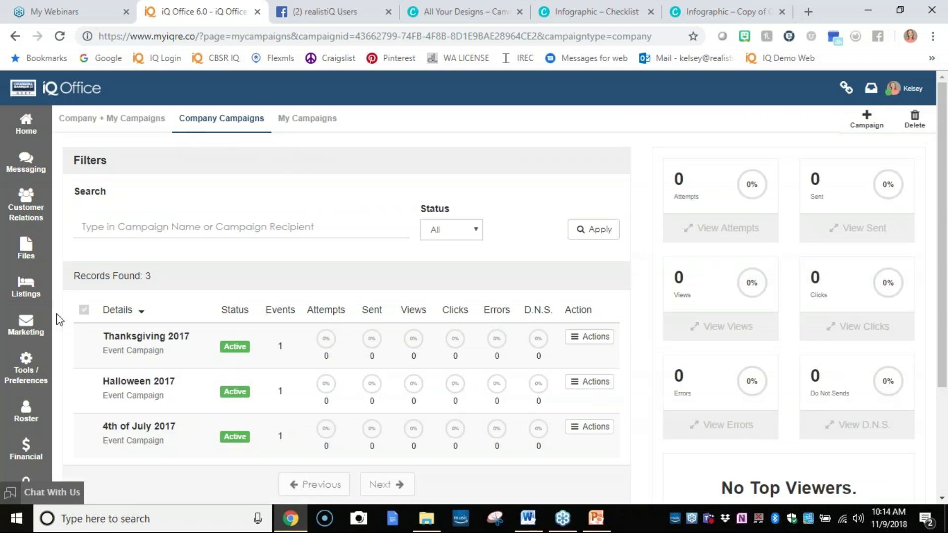
{"action": "left_click", "coordinate": [20, 338]}
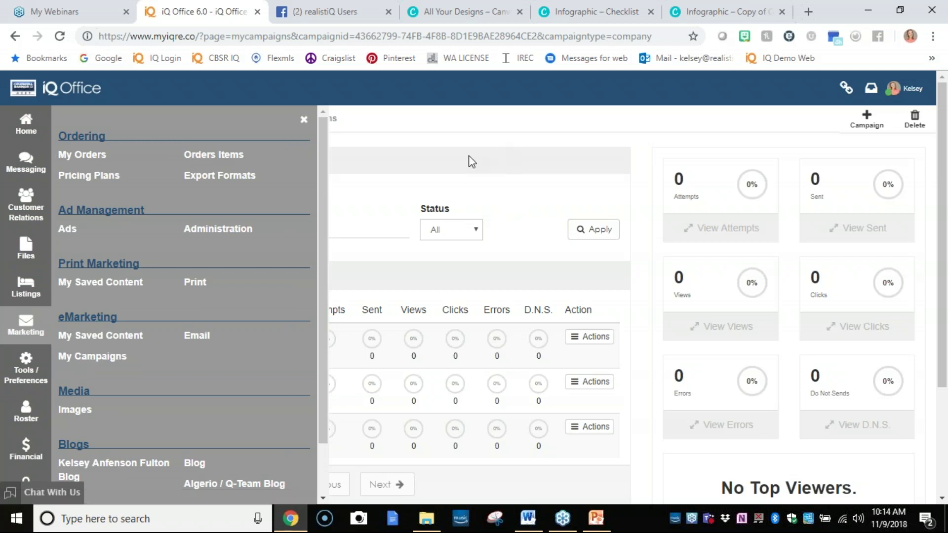
{"action": "left_click", "coordinate": [304, 121]}
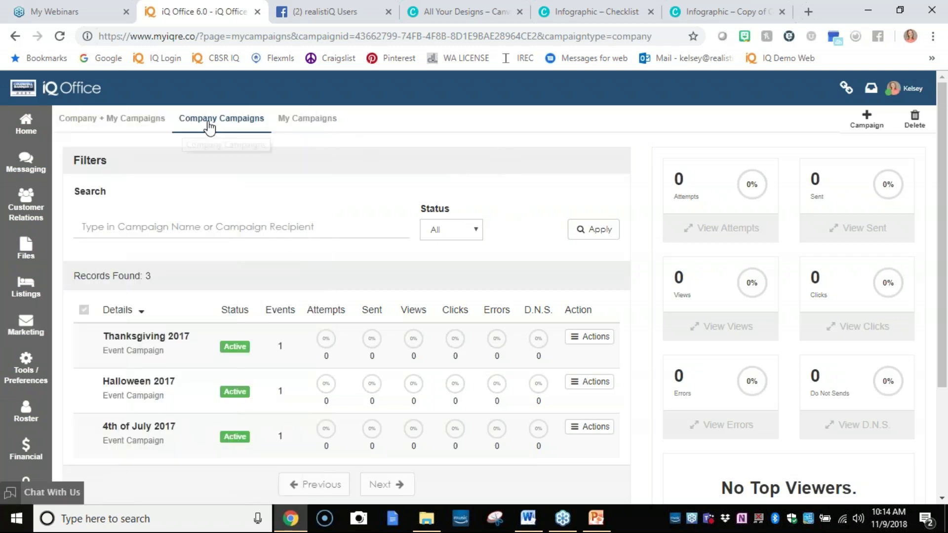
{"action": "left_click", "coordinate": [234, 126]}
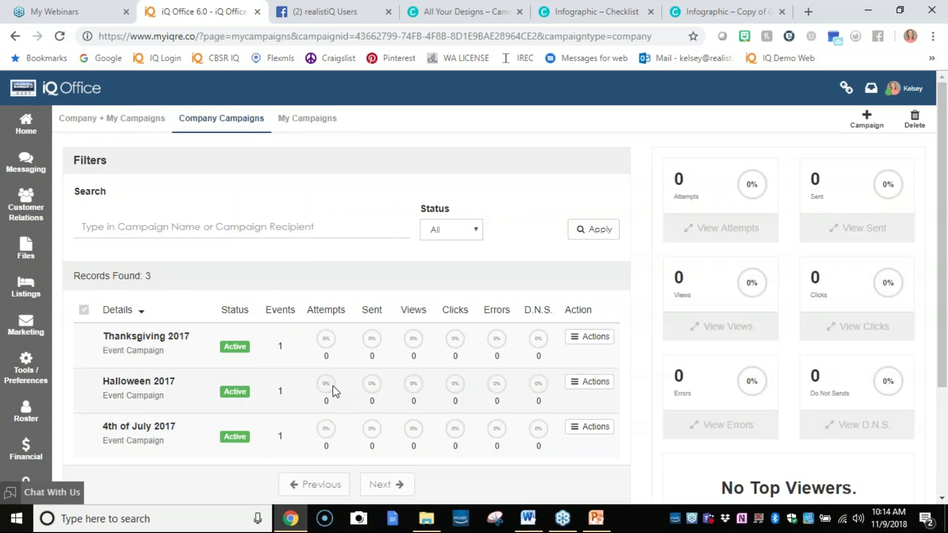
Open the Halloween 2017 campaign, preview its Happy Halloween! email, then close the preview.
{"action": "left_click", "coordinate": [526, 393]}
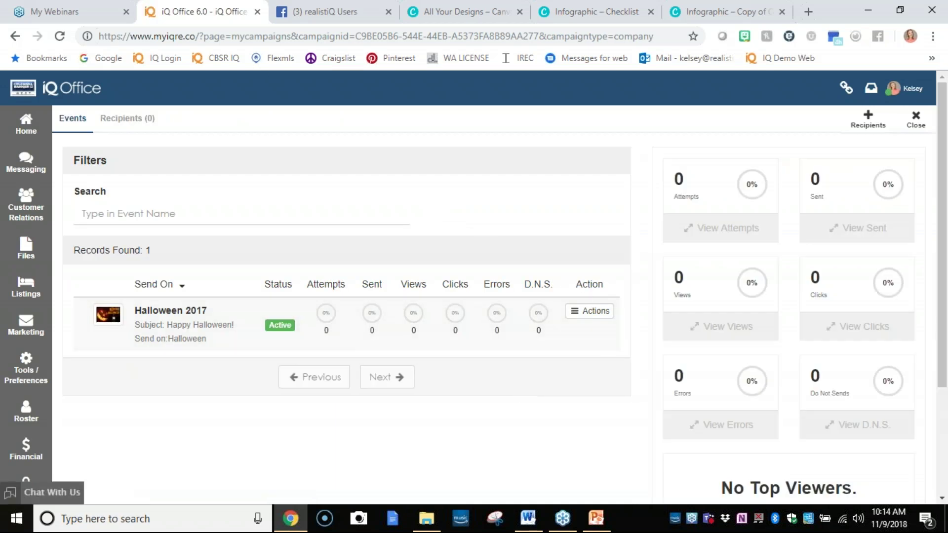
{"action": "left_click", "coordinate": [590, 315]}
{"action": "left_click", "coordinate": [450, 302]}
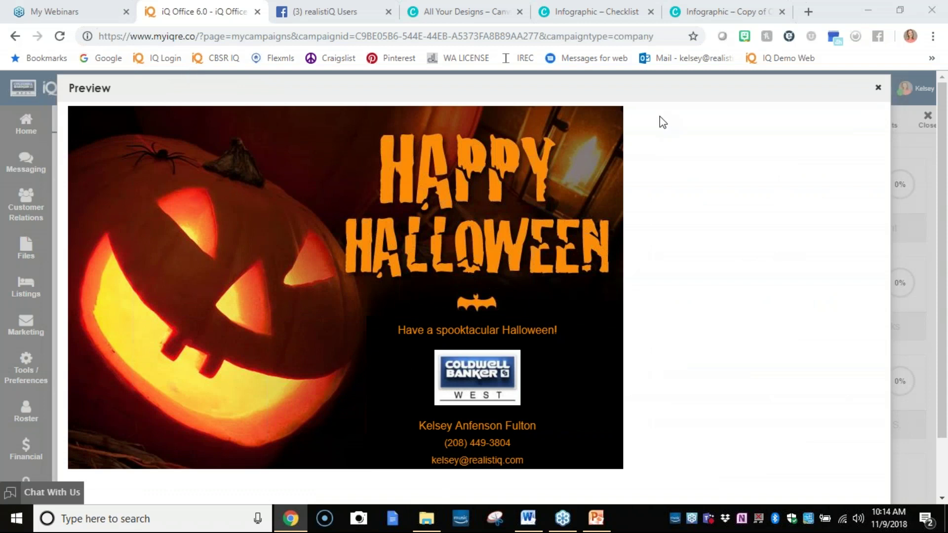
{"action": "left_click", "coordinate": [878, 89]}
{"action": "left_click", "coordinate": [878, 89]}
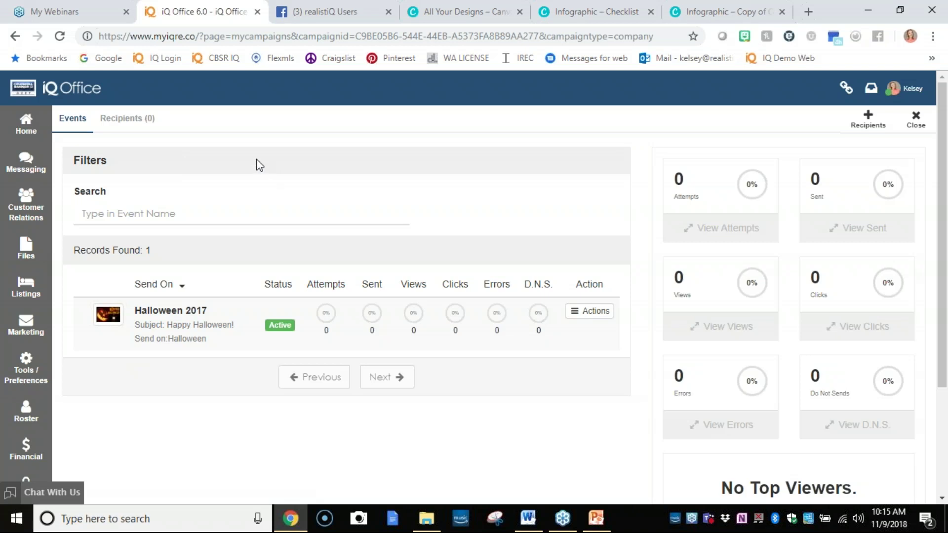
Create and save a Contacts/Leads action plan named 'Prospective Buyer', then start adding its first item.
{"action": "left_click", "coordinate": [24, 364]}
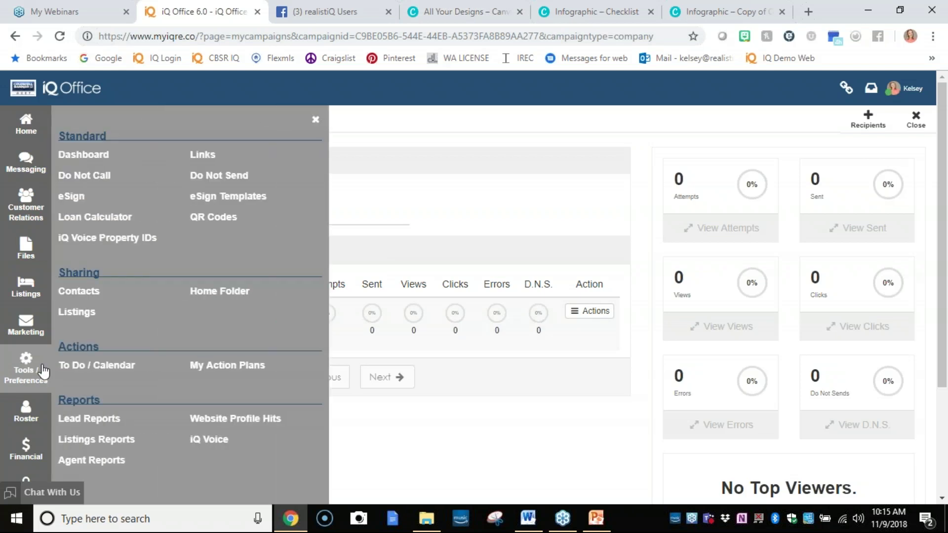
{"action": "left_click", "coordinate": [221, 368]}
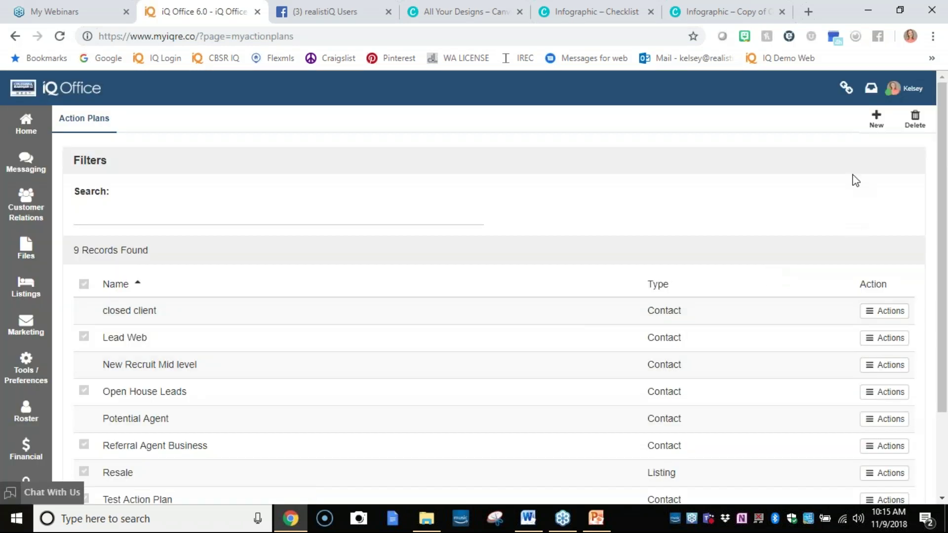
{"action": "left_click", "coordinate": [877, 120]}
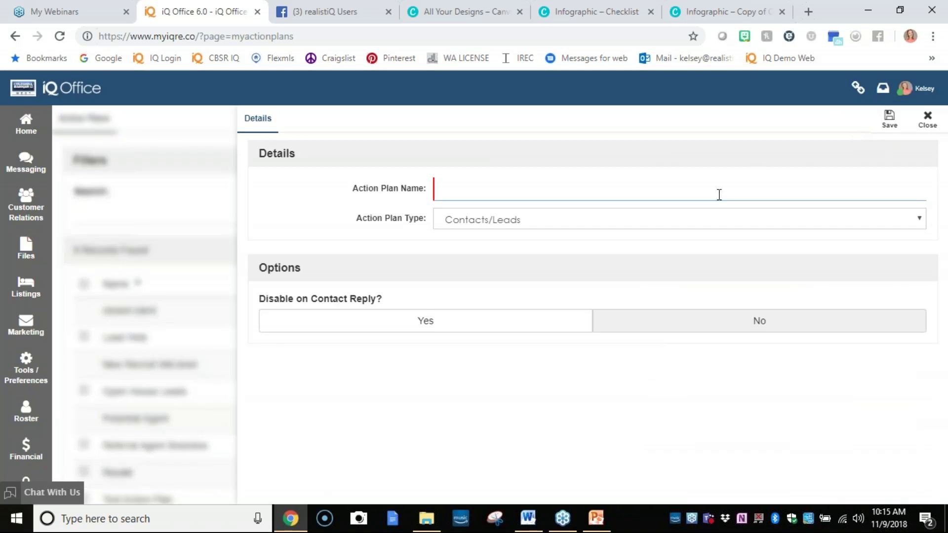
{"action": "type", "text": "Prospective Buyer"}
{"action": "left_click", "coordinate": [545, 226]}
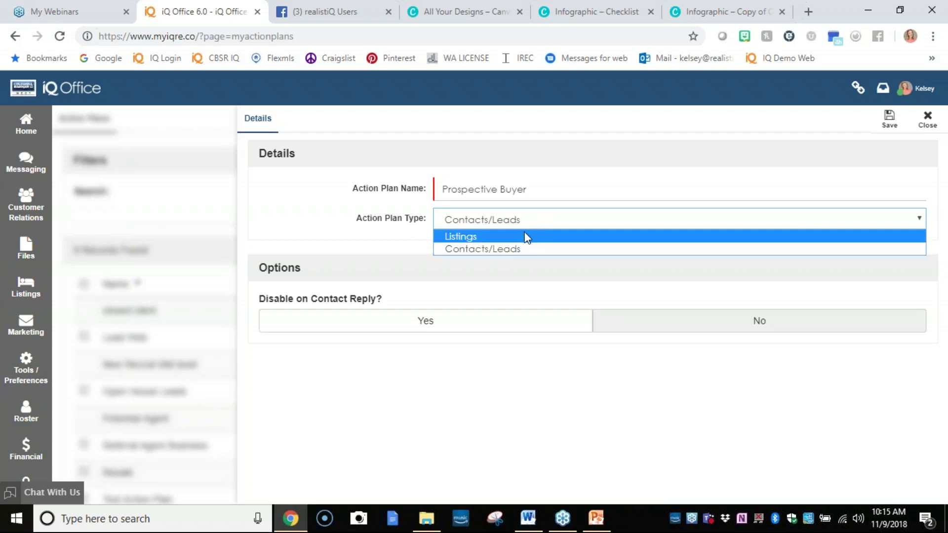
{"action": "left_click", "coordinate": [530, 248]}
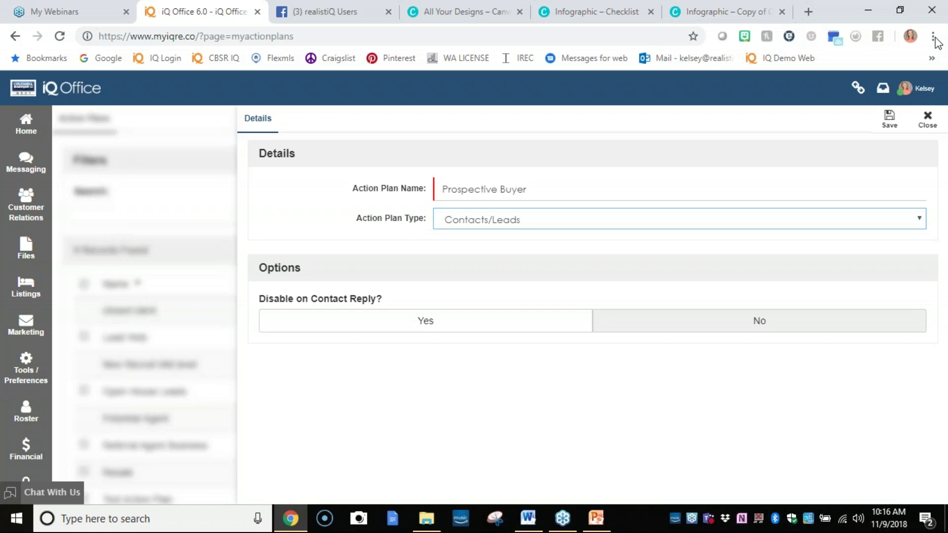
{"action": "left_click", "coordinate": [944, 37]}
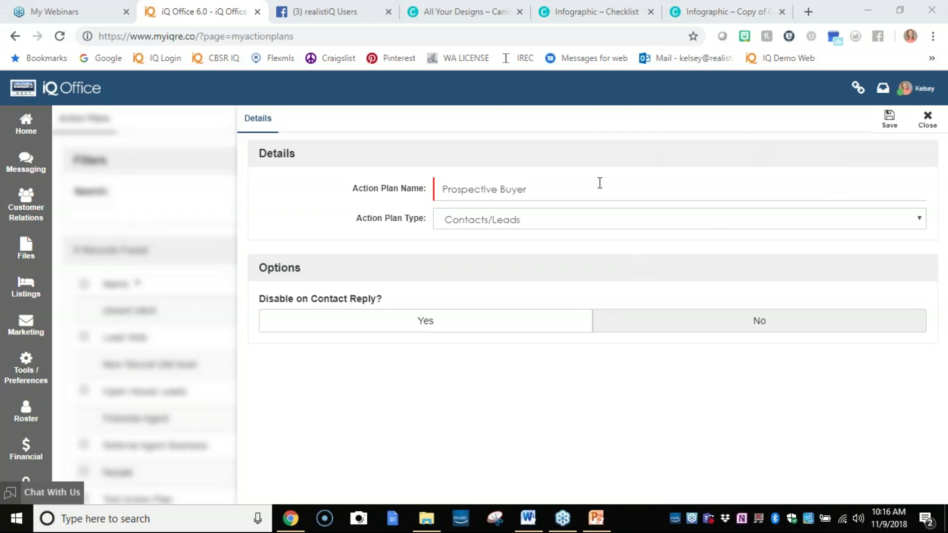
{"action": "left_click", "coordinate": [897, 127]}
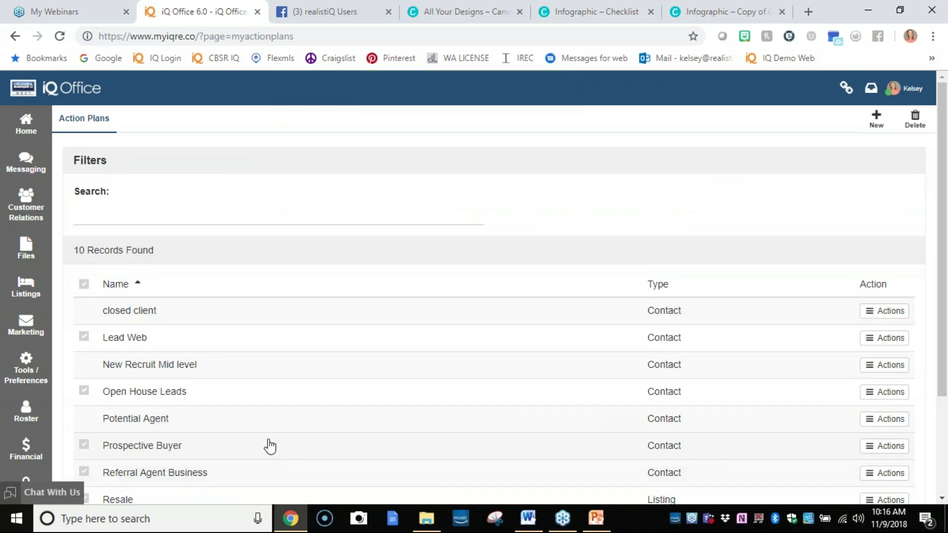
{"action": "left_click", "coordinate": [775, 446]}
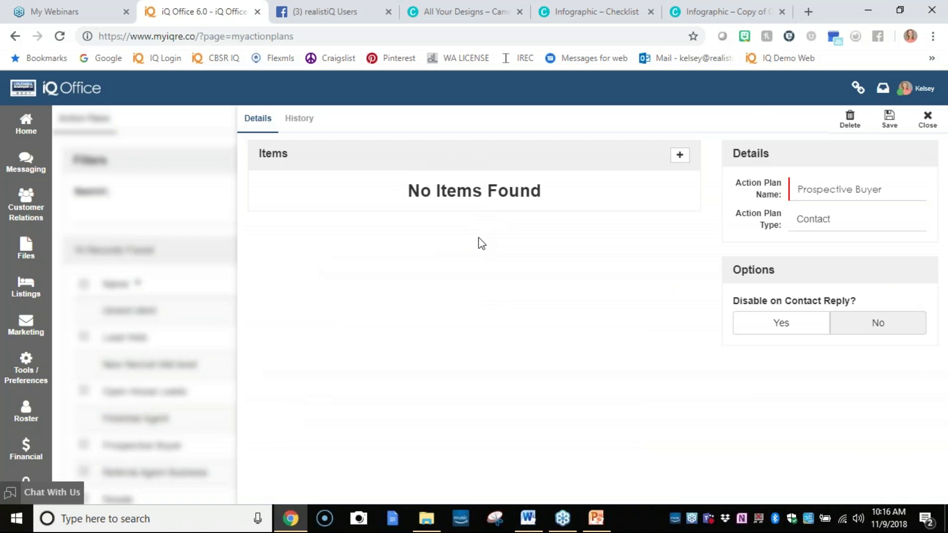
{"action": "left_click", "coordinate": [679, 155]}
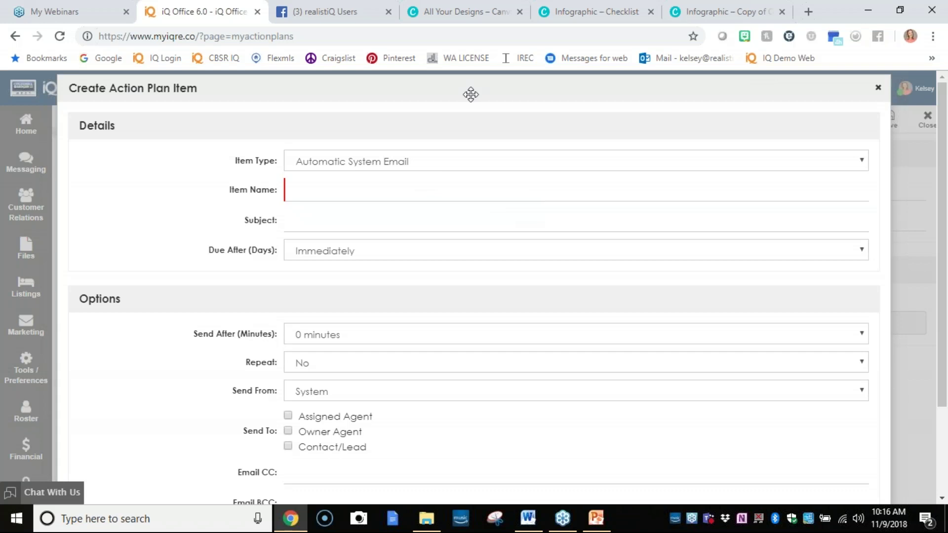
Make the item an Automatic System Email named 'Thanks-OH'.
{"action": "left_click", "coordinate": [464, 163]}
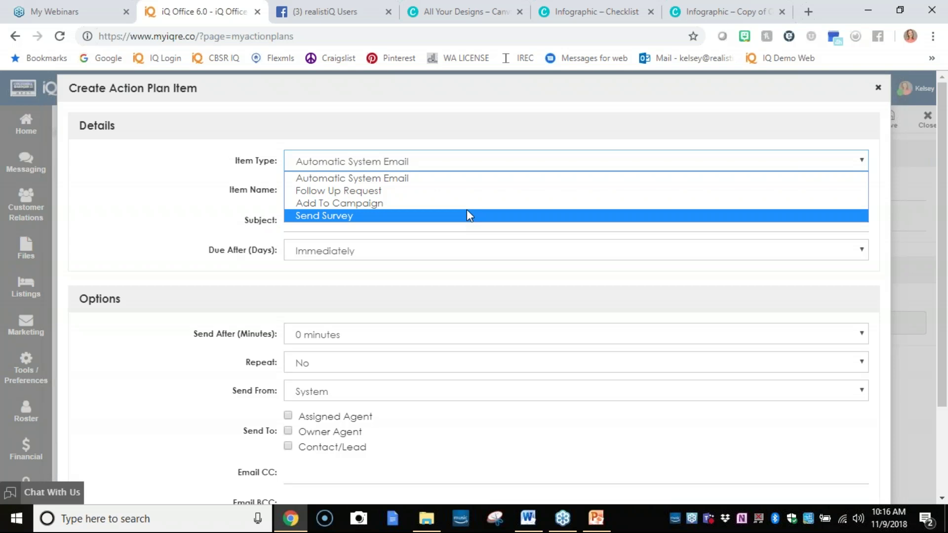
{"action": "left_click", "coordinate": [459, 178]}
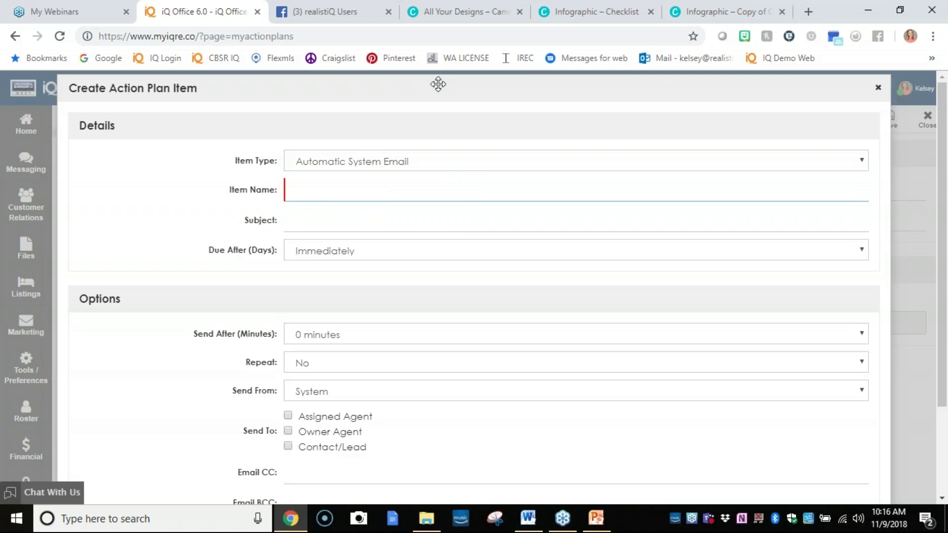
{"action": "type", "text": "Thanks for coming to m"}
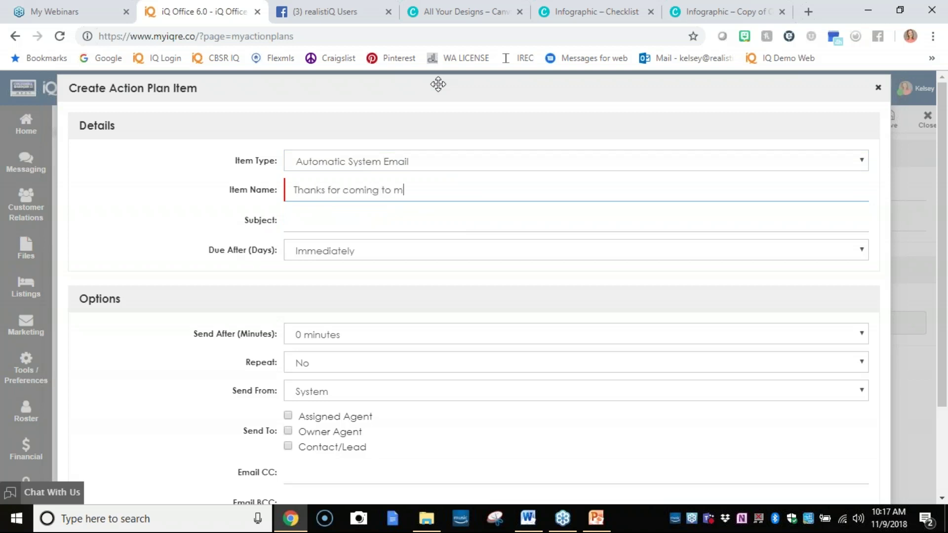
{"action": "type", "text": "y open house"}
{"action": "left_click_drag", "start_coordinate": [470, 190], "coordinate": [217, 190]}
{"action": "type", "text": "Thanks"}
{"action": "type", "text": "="}
{"action": "type", "text": "0"}
{"action": "key", "text": "BackSpace"}
{"action": "type", "text": "-I+OH"}
{"action": "left_click", "coordinate": [335, 190]}
{"action": "key", "text": "BackSpace"}
{"action": "key", "text": "BackSpace"}
Give it subject 'Great to meet you', due Immediately, sent after 20 minutes.
{"action": "left_click", "coordinate": [351, 221]}
{"action": "type", "text": "Great to meet you"}
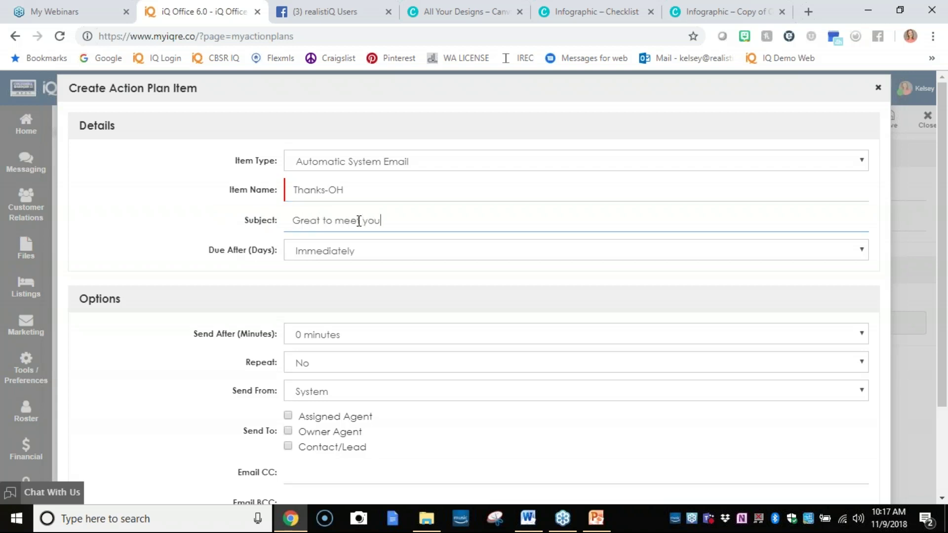
{"action": "left_click", "coordinate": [386, 249]}
{"action": "left_click", "coordinate": [372, 293]}
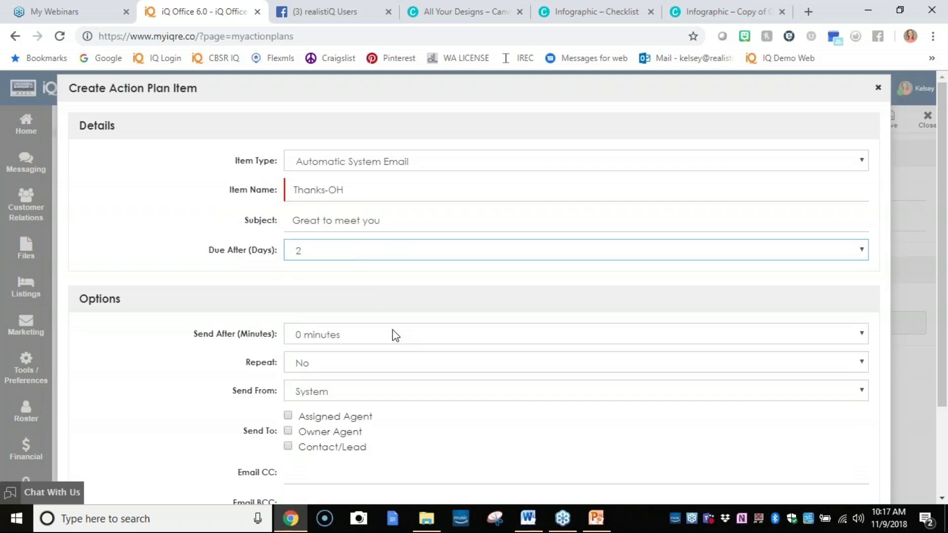
{"action": "left_click", "coordinate": [396, 336]}
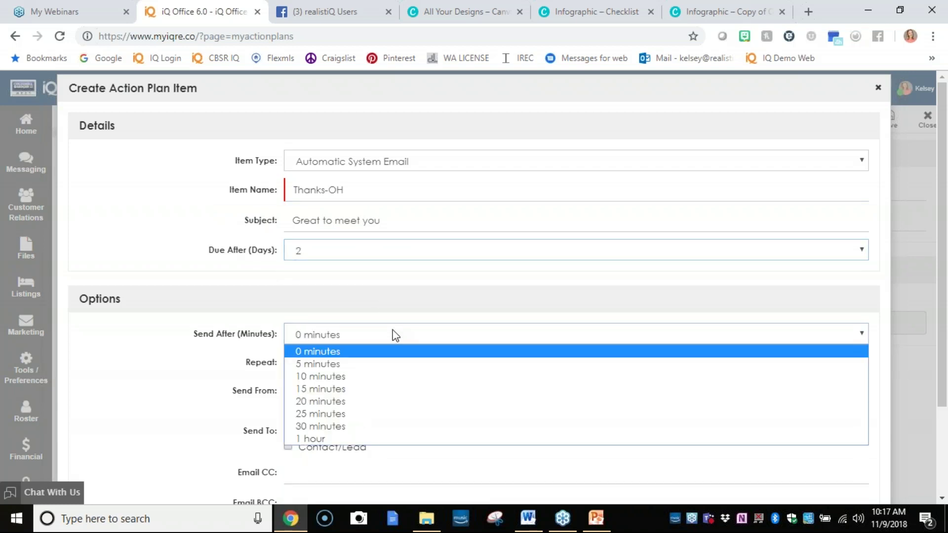
{"action": "left_click", "coordinate": [384, 401]}
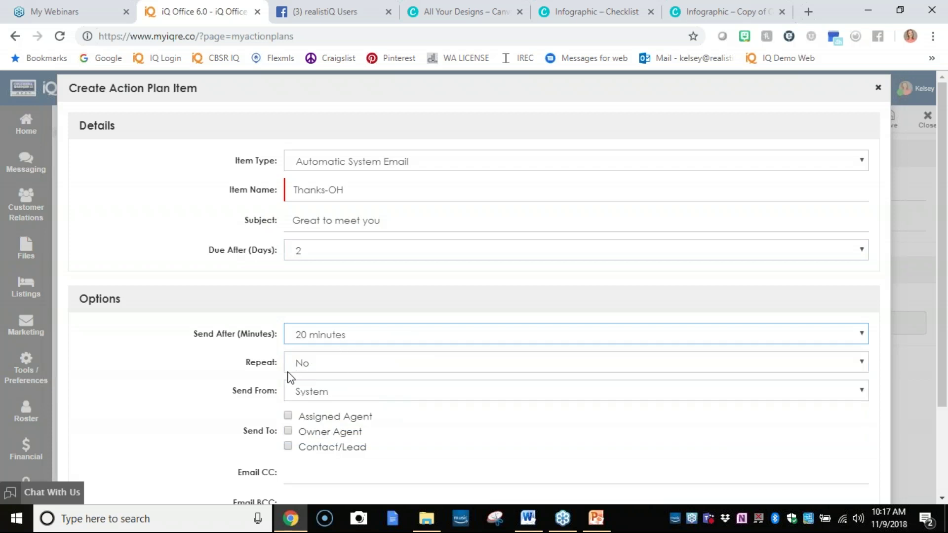
{"action": "left_click_drag", "start_coordinate": [200, 334], "coordinate": [314, 341]}
{"action": "left_click", "coordinate": [333, 252]}
{"action": "left_click", "coordinate": [330, 269]}
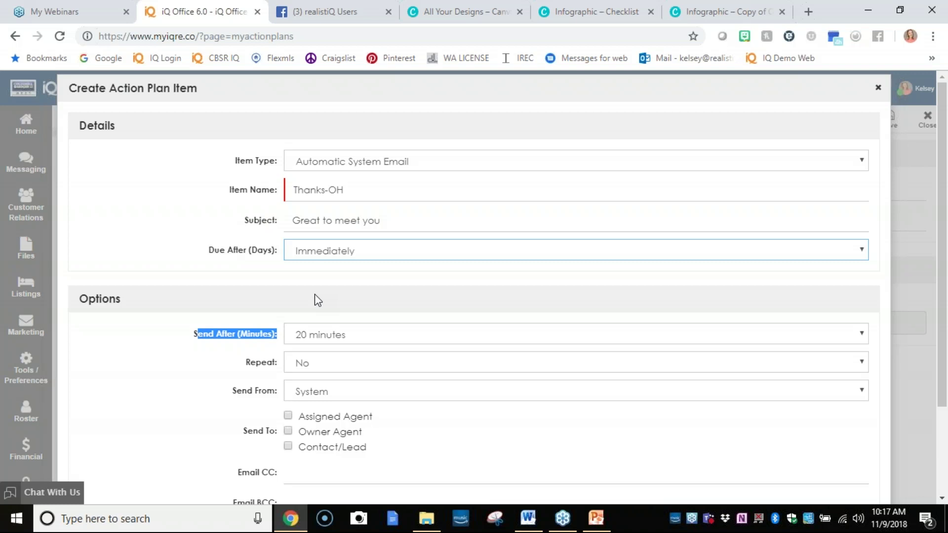
{"action": "left_click", "coordinate": [315, 297]}
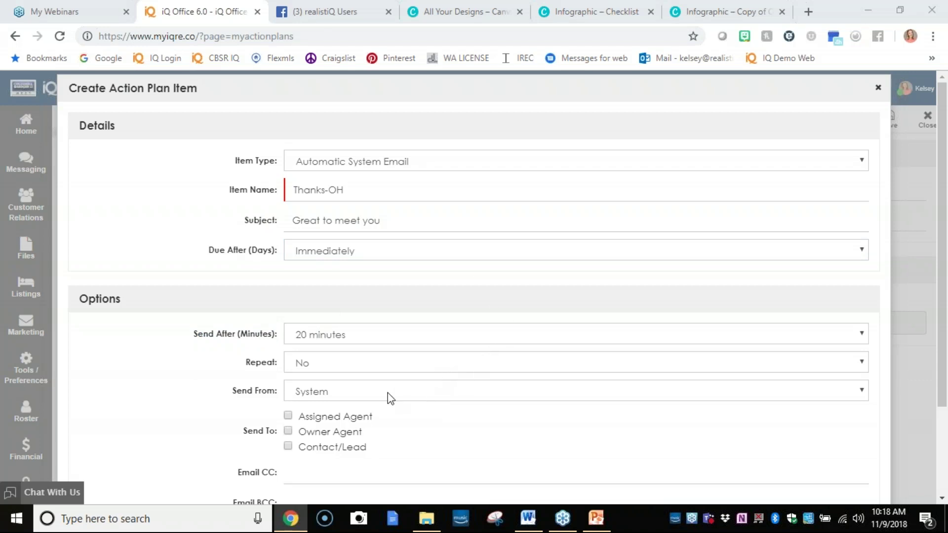
Send the email from Agent to Contact/Lead, then move into the Content field.
{"action": "scroll", "coordinate": [391, 399], "scroll_direction": "down", "scroll_amount": 1}
{"action": "left_click", "coordinate": [310, 328]}
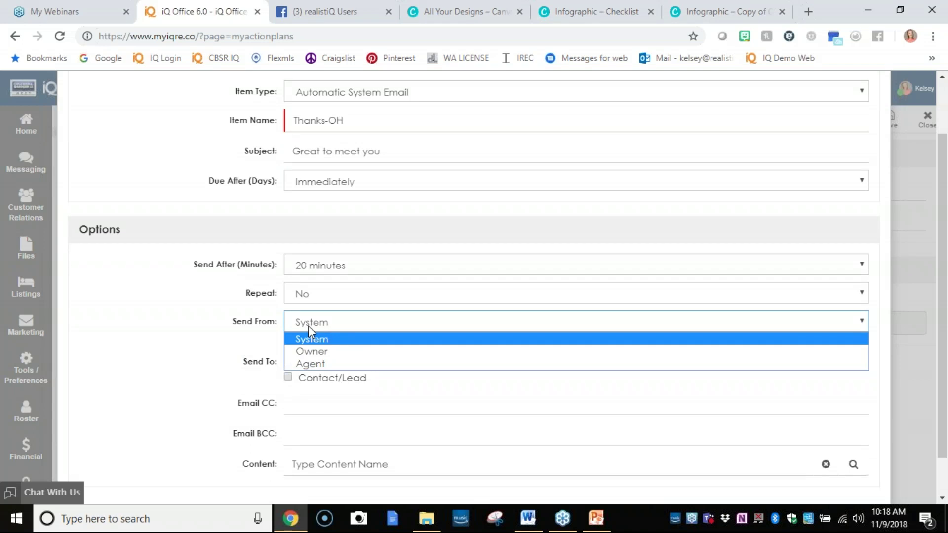
{"action": "left_click", "coordinate": [345, 368]}
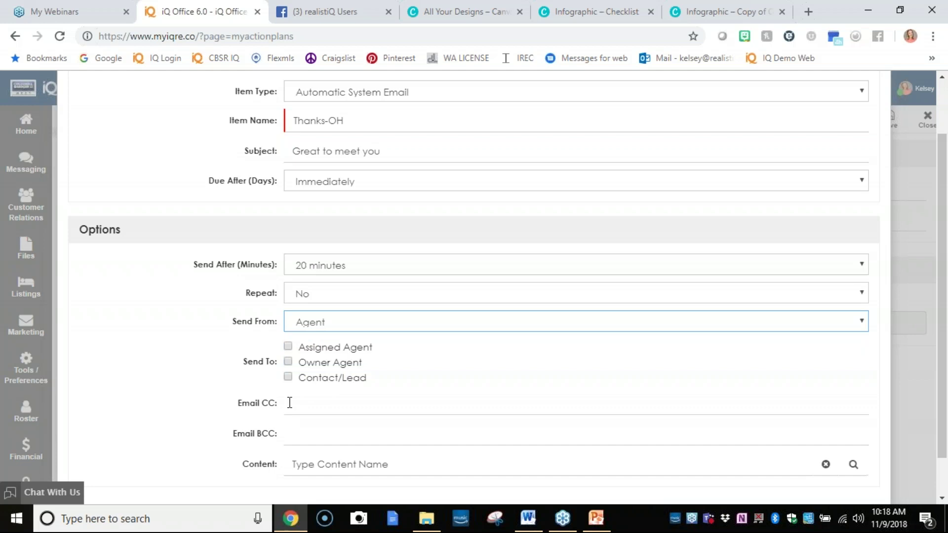
{"action": "left_click", "coordinate": [288, 379]}
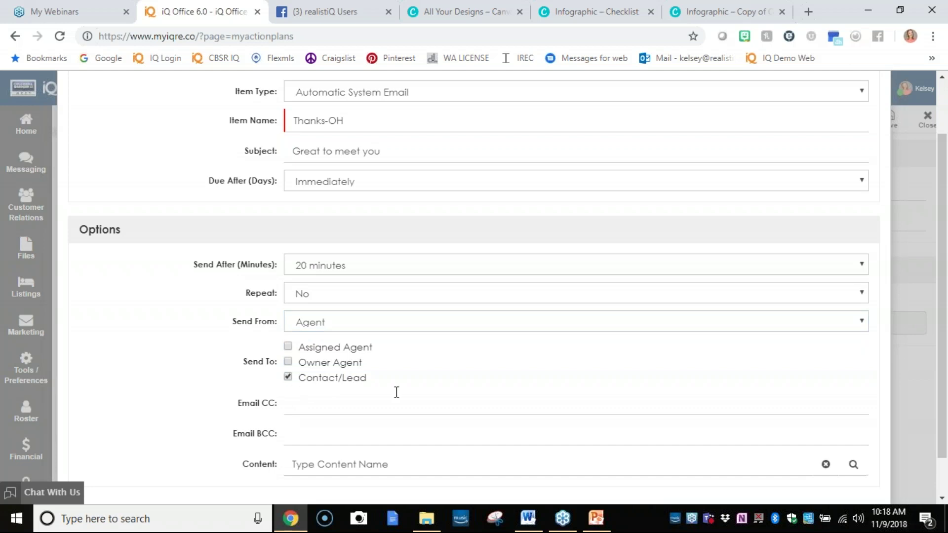
{"action": "scroll", "coordinate": [376, 399], "scroll_direction": "down", "scroll_amount": 1}
{"action": "left_click", "coordinate": [316, 398]}
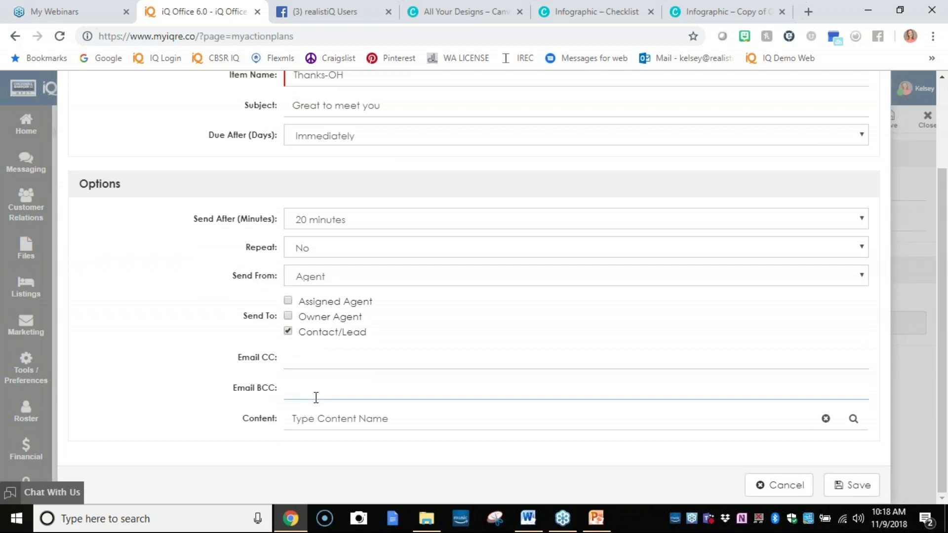
{"action": "left_click", "coordinate": [303, 418]}
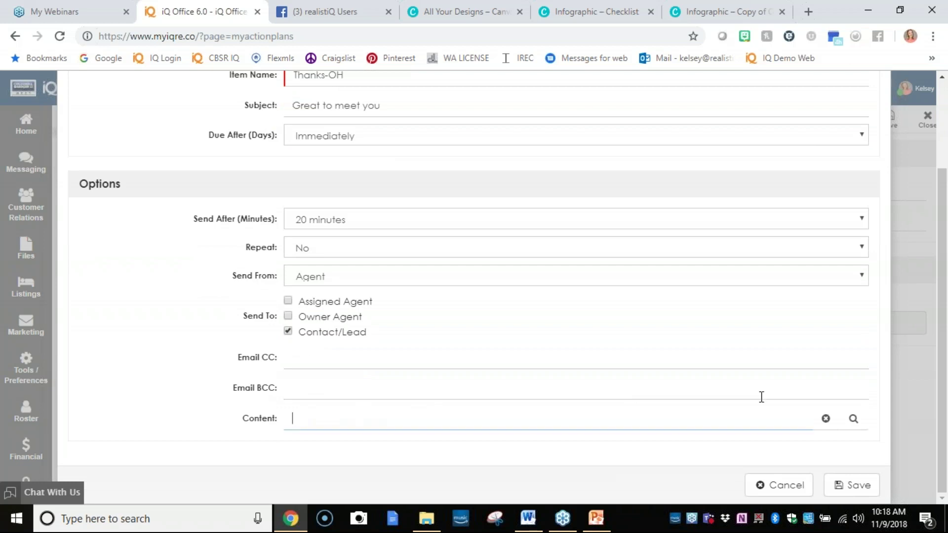
Pick the Welcome Email/Registration Email template from LEAD CONTENT as Thanks-OH's content and save the item.
{"action": "left_click", "coordinate": [848, 418]}
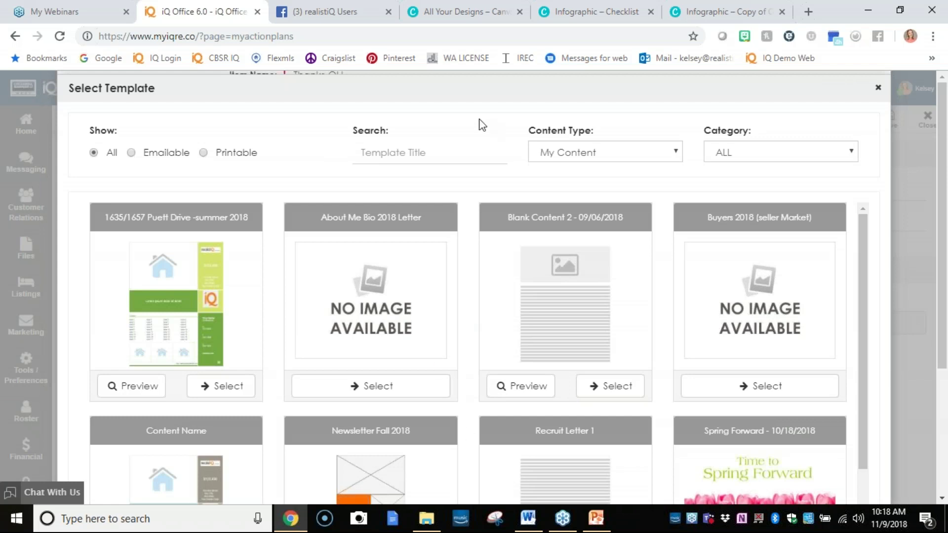
{"action": "left_click", "coordinate": [754, 154]}
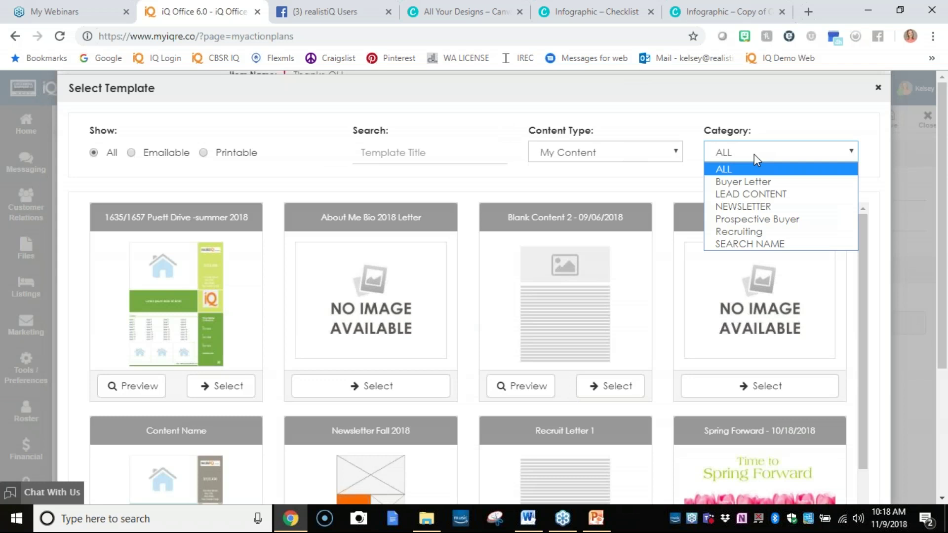
{"action": "left_click", "coordinate": [754, 154]}
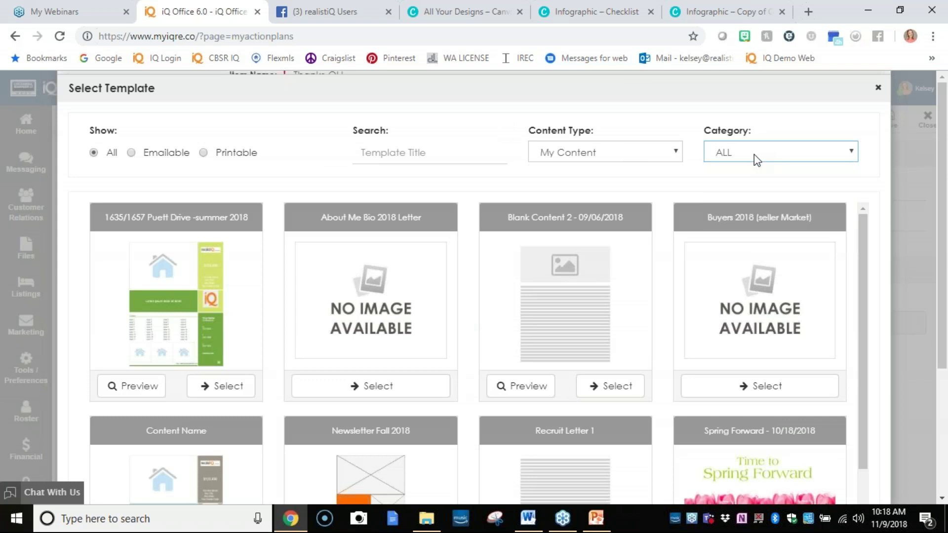
{"action": "left_click", "coordinate": [680, 152]}
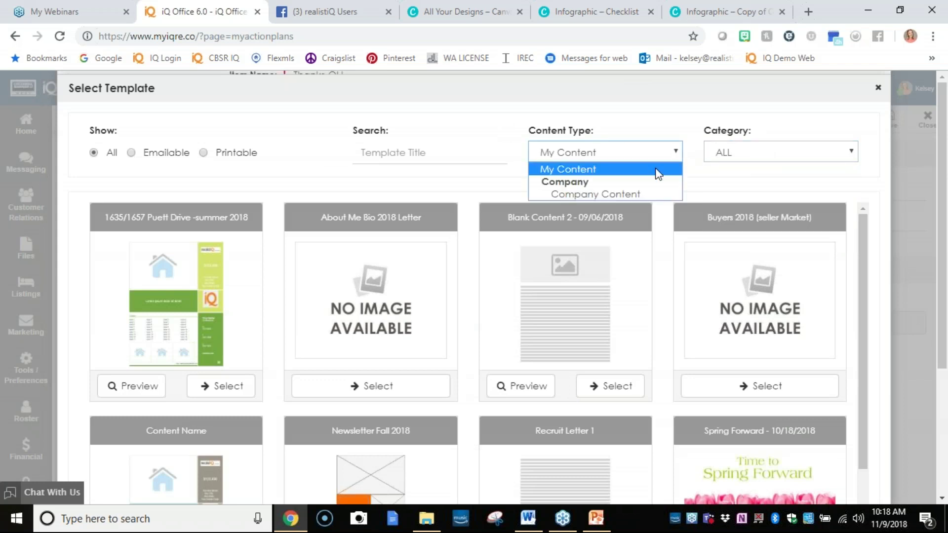
{"action": "left_click", "coordinate": [724, 150]}
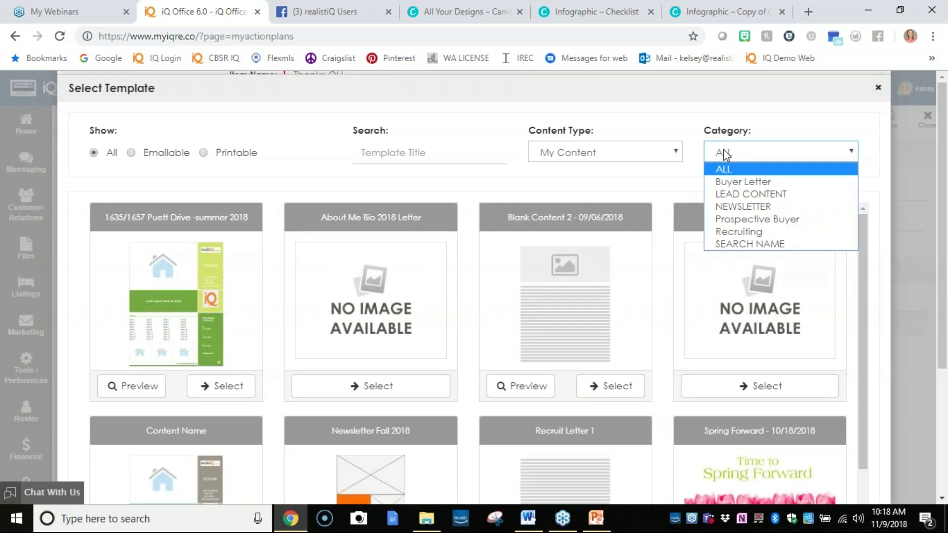
{"action": "left_click", "coordinate": [741, 193]}
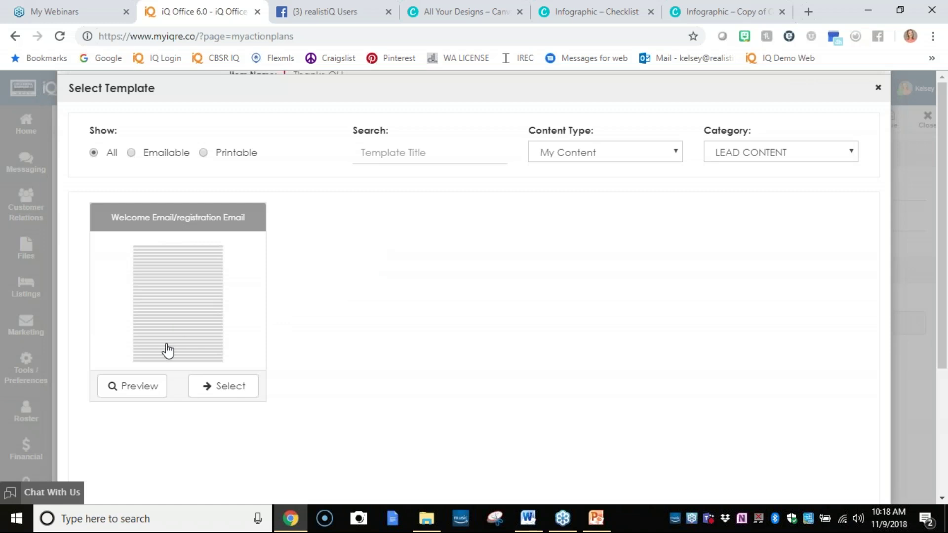
{"action": "left_click", "coordinate": [209, 381]}
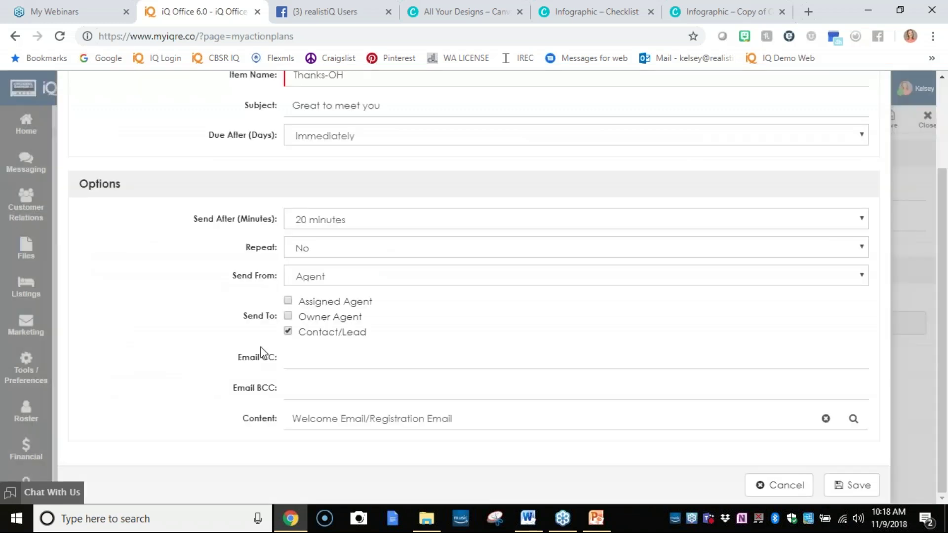
{"action": "left_click", "coordinate": [830, 484]}
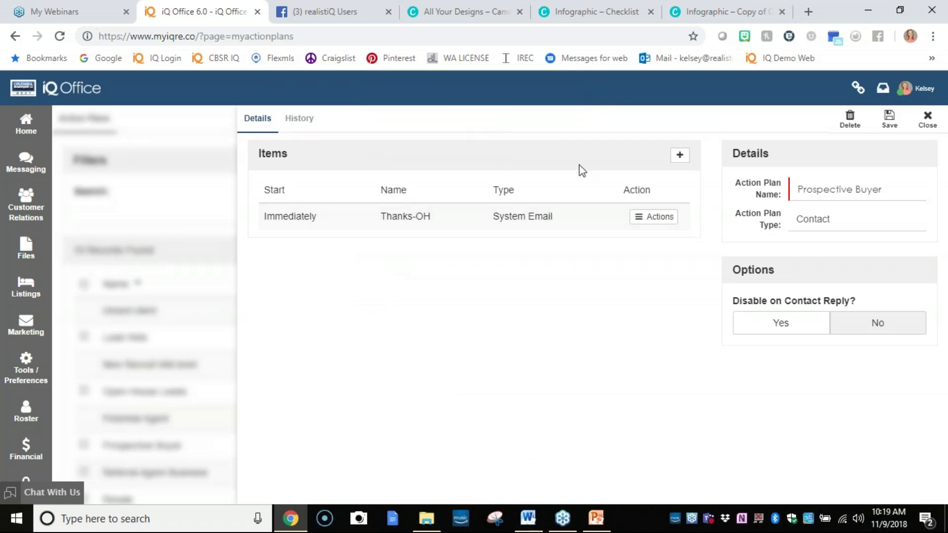
Add an Add To Campaign item 'Prospective Buyer Campaign', due after 5 days, into the Prospective Buyer campaign.
{"action": "left_click", "coordinate": [681, 164]}
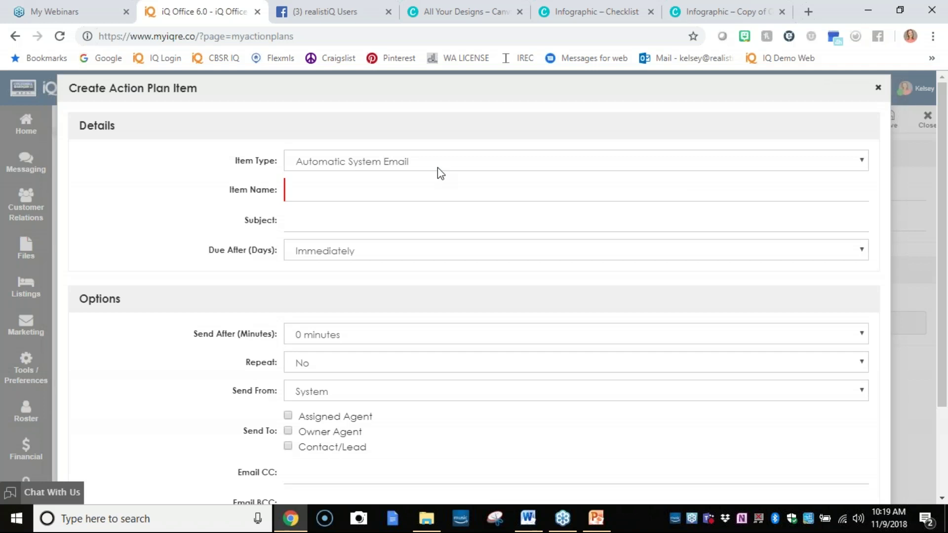
{"action": "left_click", "coordinate": [438, 167]}
{"action": "left_click", "coordinate": [422, 202]}
{"action": "left_click", "coordinate": [381, 197]}
{"action": "type", "text": "Prospe"}
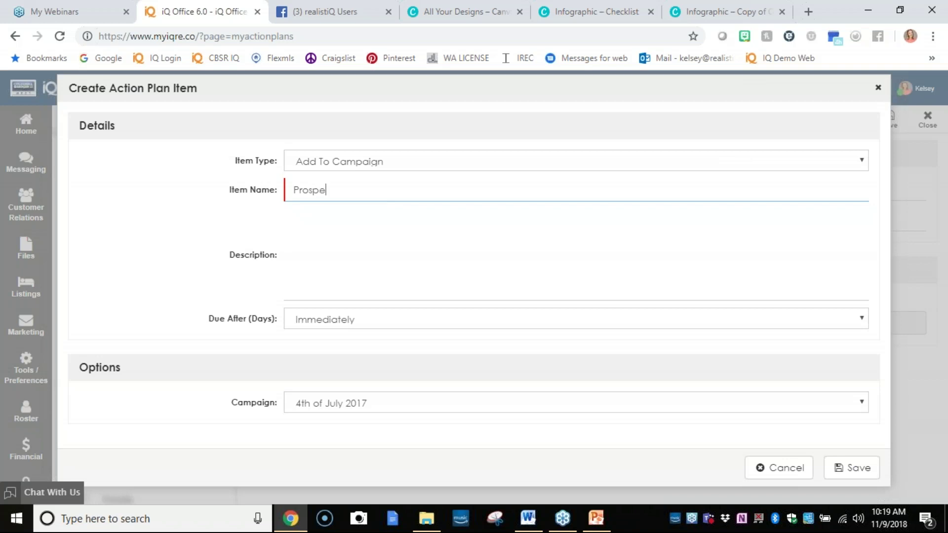
{"action": "type", "text": "ctive Buyer Campaign"}
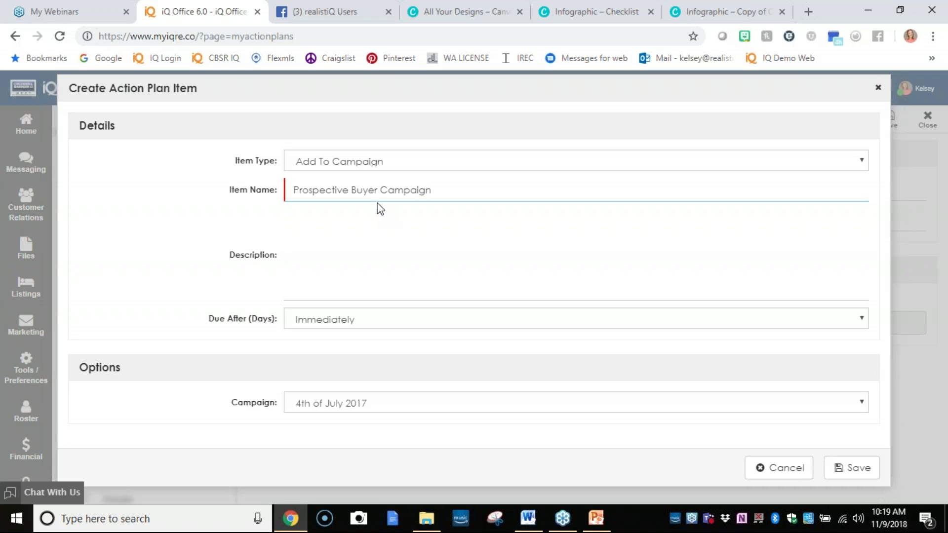
{"action": "left_click", "coordinate": [387, 322]}
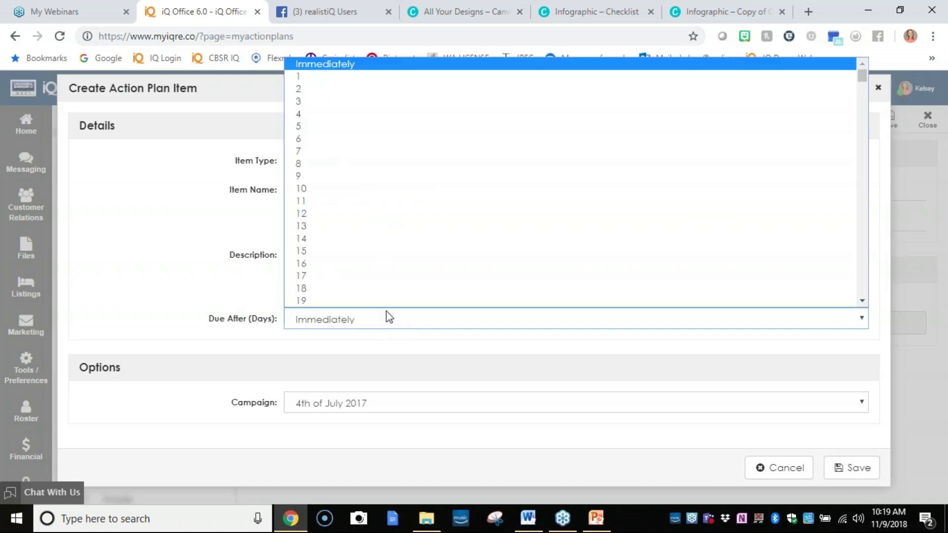
{"action": "left_click", "coordinate": [349, 127]}
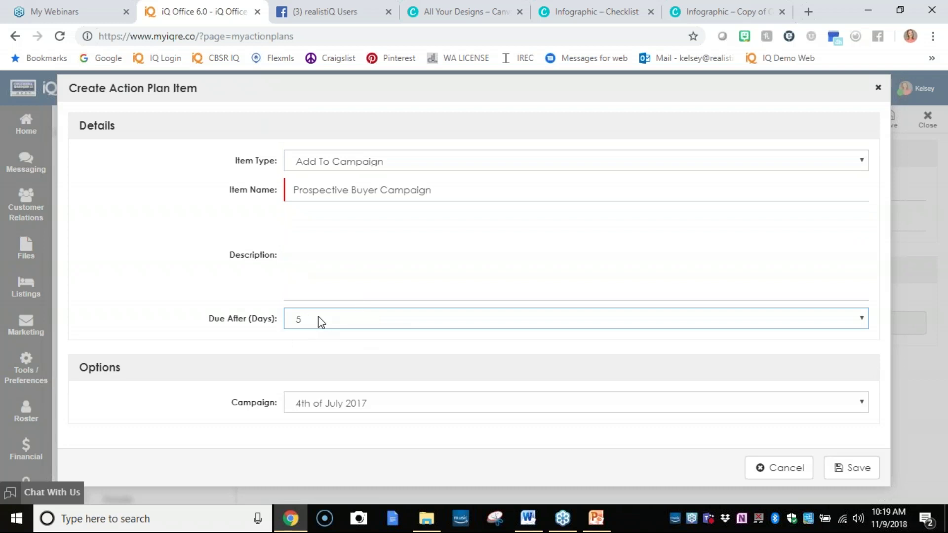
{"action": "left_click", "coordinate": [354, 399]}
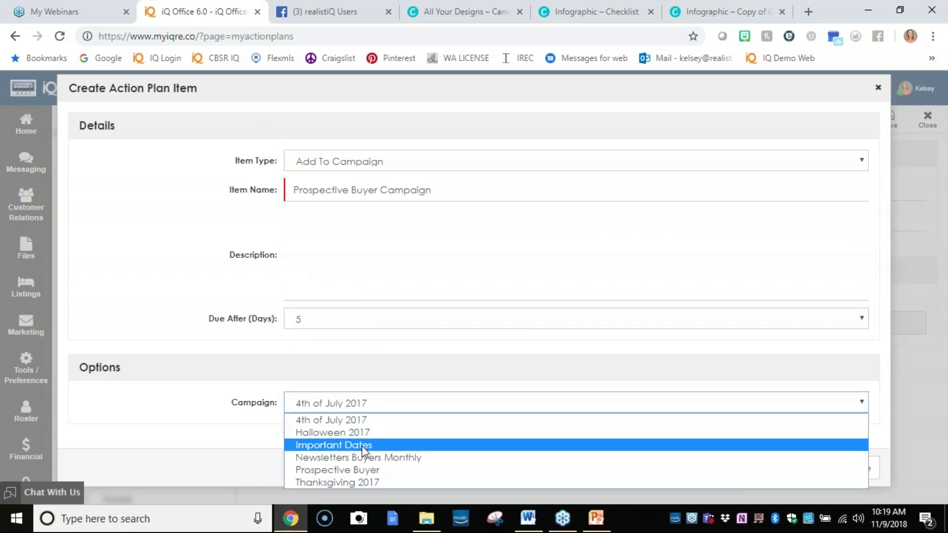
{"action": "left_click", "coordinate": [380, 470]}
{"action": "left_click", "coordinate": [849, 469]}
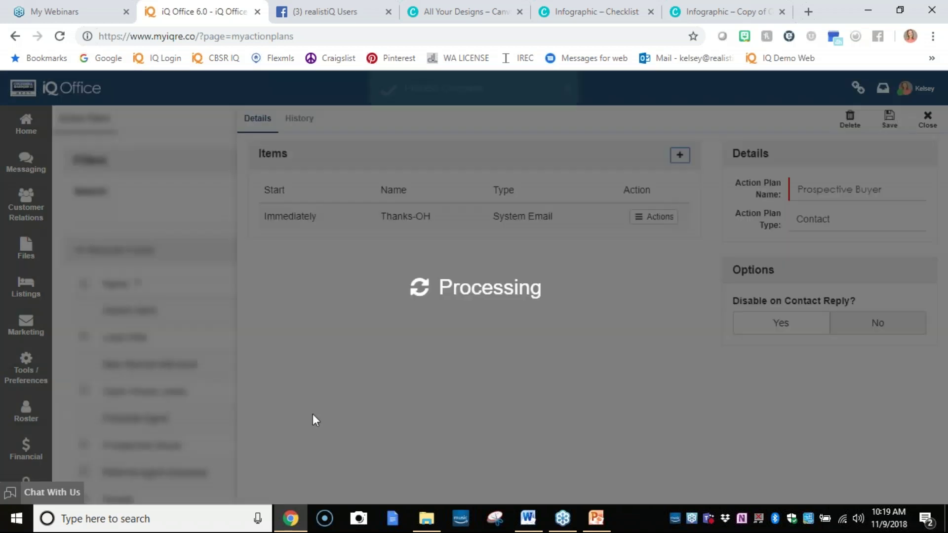
{"action": "left_click", "coordinate": [680, 155]}
Create a Follow Up Request 'Monthly Checkin' with a two-line check-in description beginning 'Where are they at:'.
{"action": "left_click", "coordinate": [527, 159]}
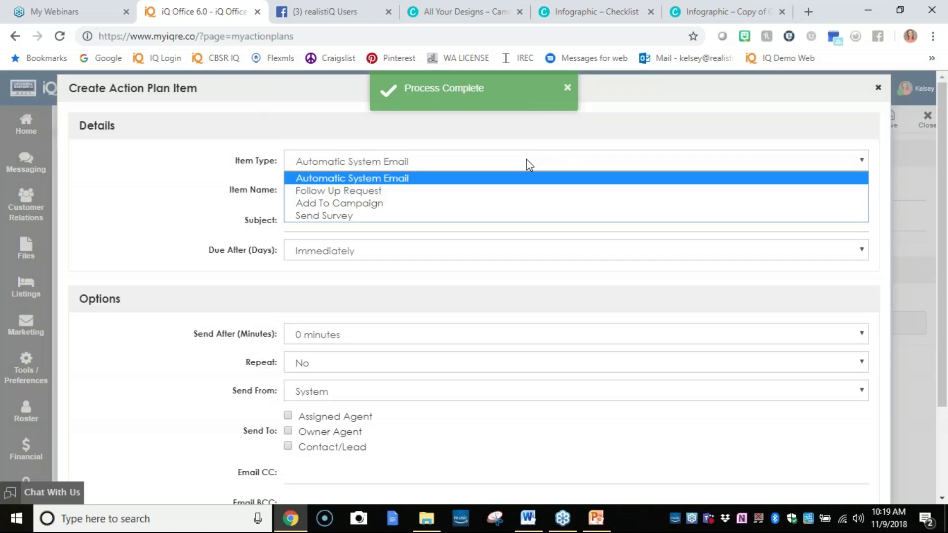
{"action": "left_click", "coordinate": [520, 191]}
{"action": "type", "text": "Monthly Checkin"}
{"action": "left_click", "coordinate": [468, 222]}
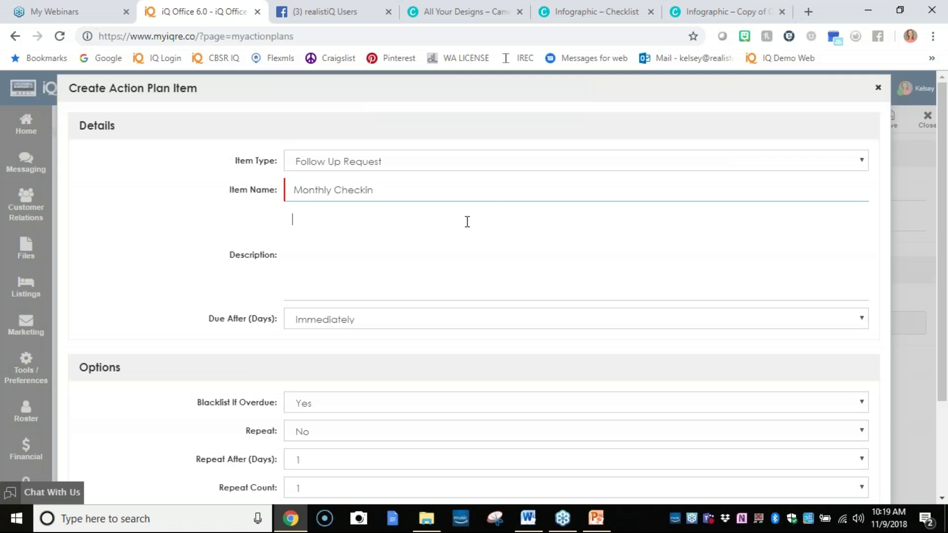
{"action": "type", "text": "Where are they at"}
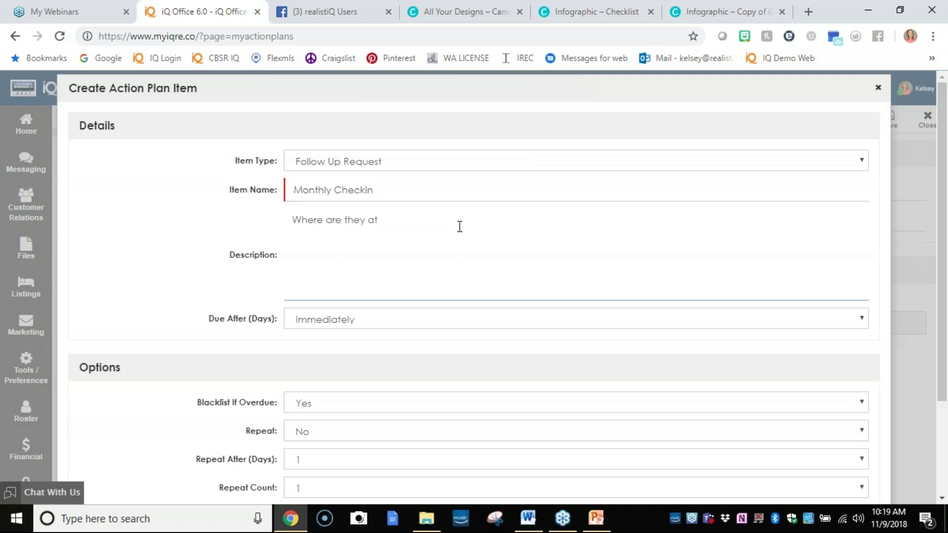
{"action": "type", "text": ":"}
{"action": "key", "text": "Return"}
{"action": "key", "text": "Return"}
{"action": "type", "text": "Hey Clicent wanted to check in blah blah blah"}
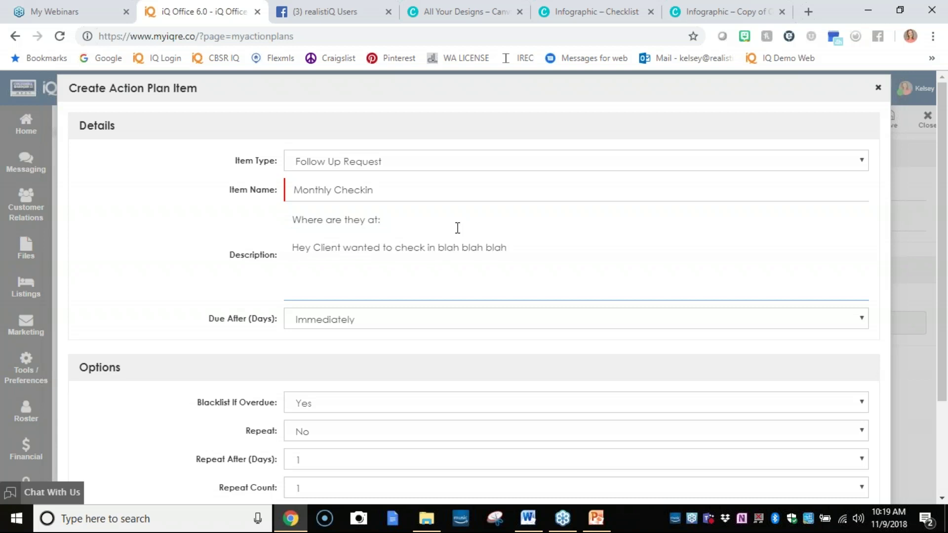
Make Monthly Checkin due after 30 days, repeating every 30 days 12 times, and save it.
{"action": "left_click", "coordinate": [467, 323]}
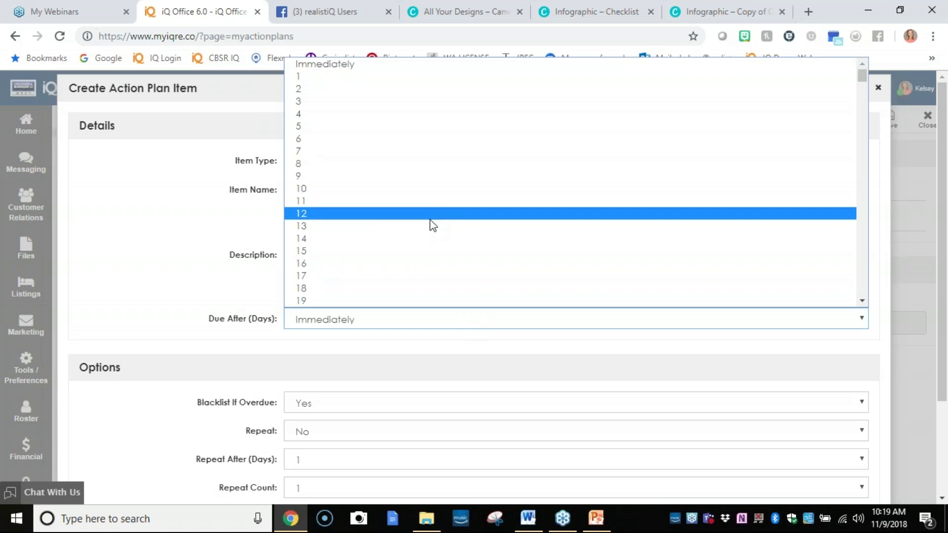
{"action": "scroll", "coordinate": [449, 271], "scroll_direction": "down", "scroll_amount": 3}
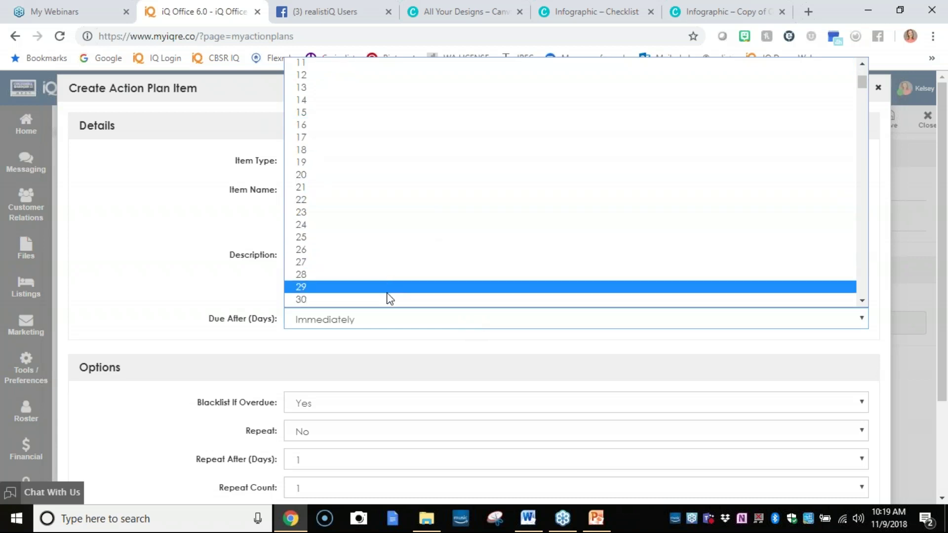
{"action": "left_click", "coordinate": [387, 296]}
{"action": "scroll", "coordinate": [327, 368], "scroll_direction": "down", "scroll_amount": 3}
{"action": "left_click", "coordinate": [310, 309]}
{"action": "left_click", "coordinate": [311, 321]}
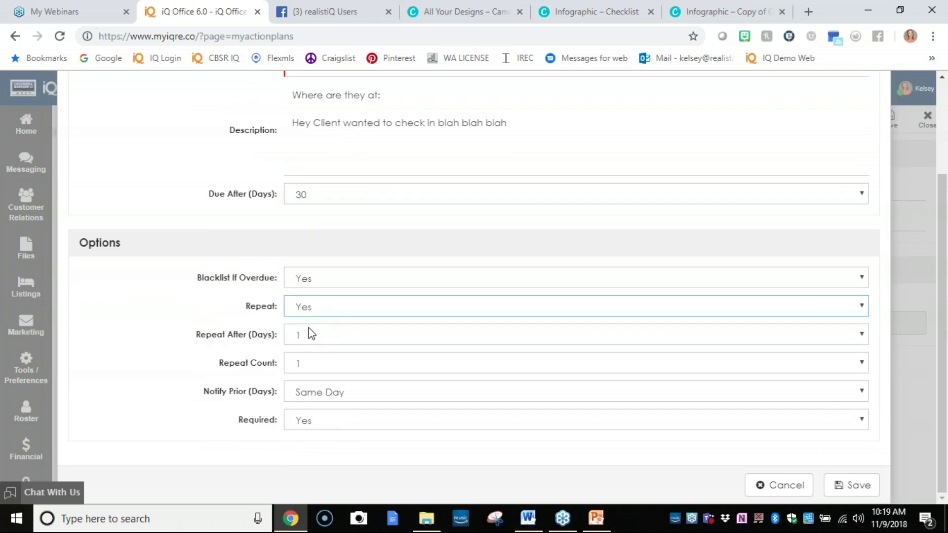
{"action": "left_click", "coordinate": [312, 335]}
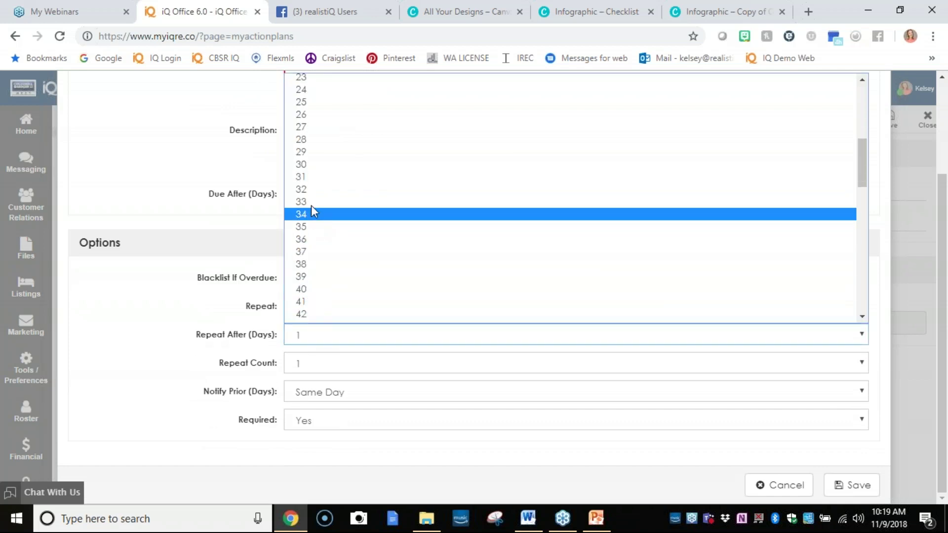
{"action": "left_click", "coordinate": [302, 164]}
{"action": "left_click", "coordinate": [382, 365]}
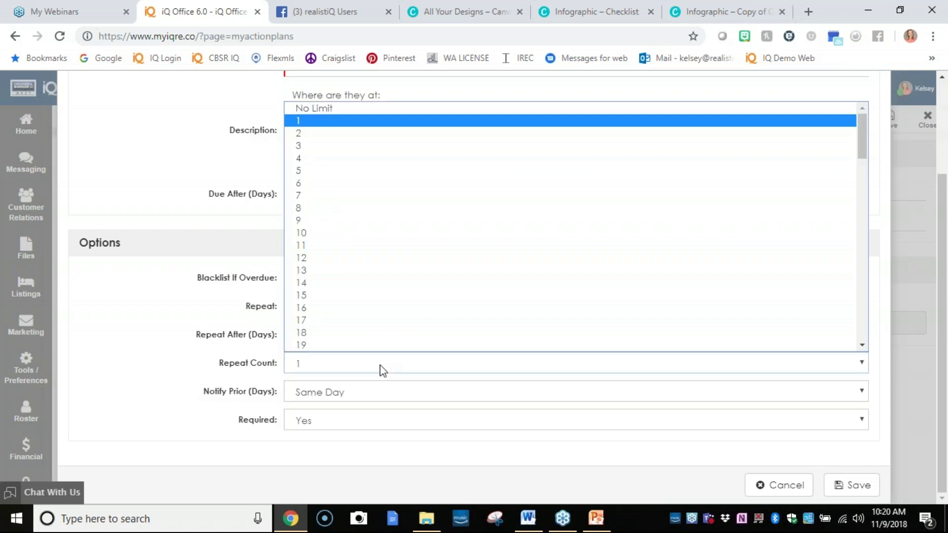
{"action": "left_click", "coordinate": [351, 269]}
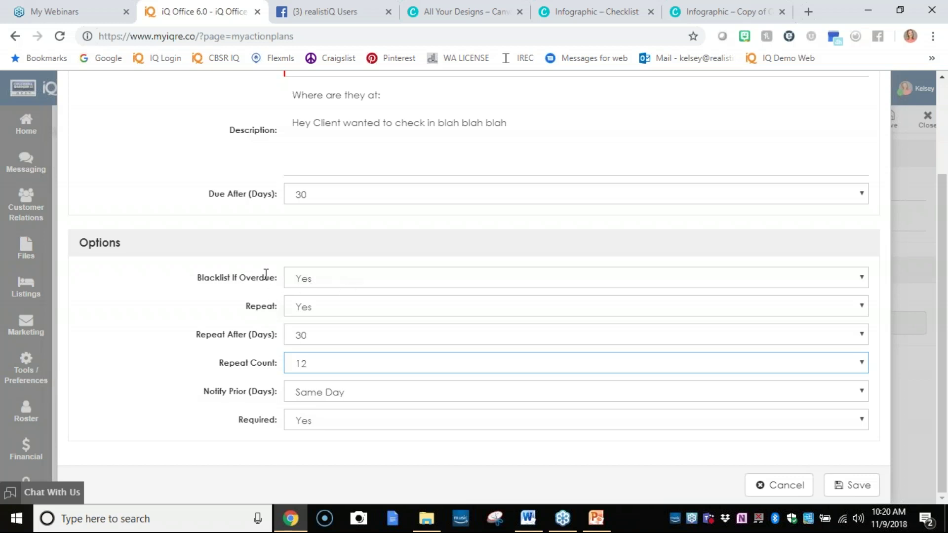
{"action": "left_click", "coordinate": [852, 485]}
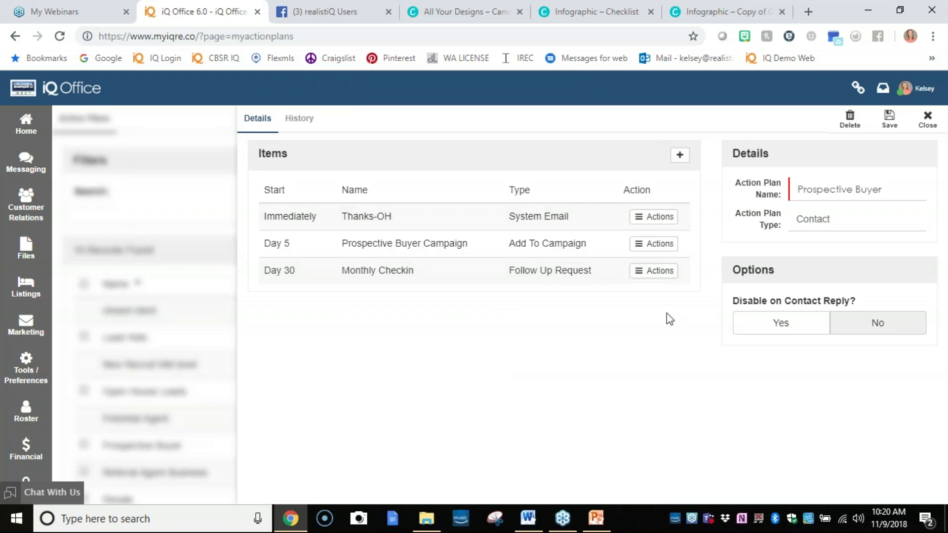
Close the Prospective Buyer plan editor and go to Home from the sidebar.
{"action": "left_click", "coordinate": [927, 120]}
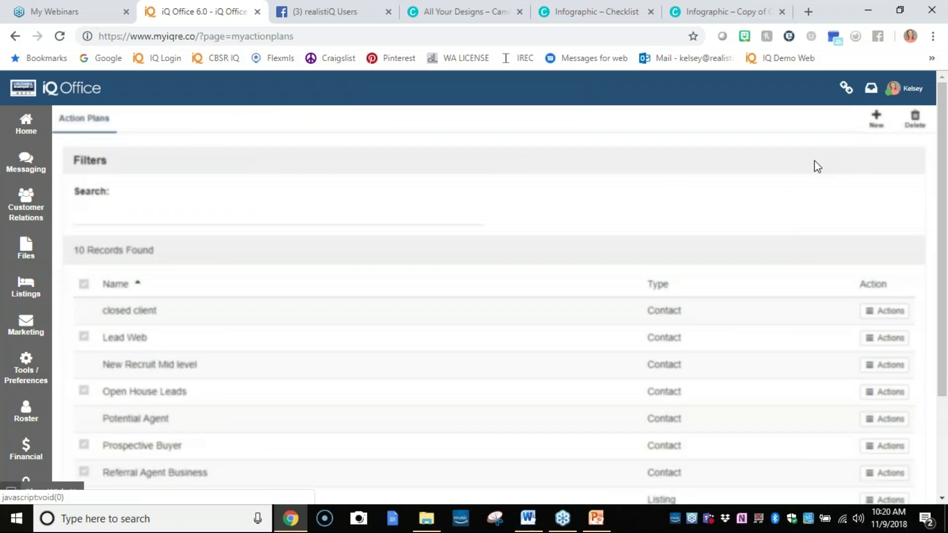
{"action": "left_click", "coordinate": [884, 448]}
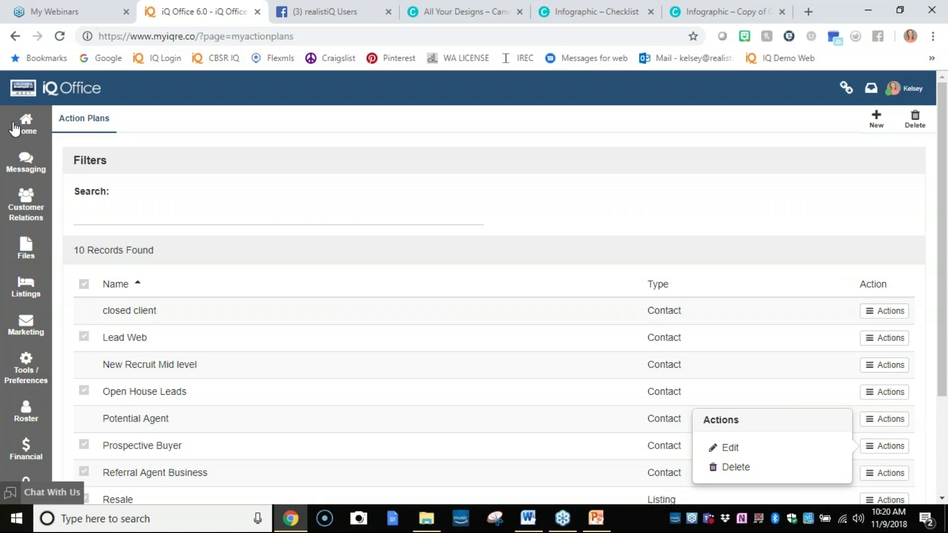
{"action": "left_click", "coordinate": [32, 138]}
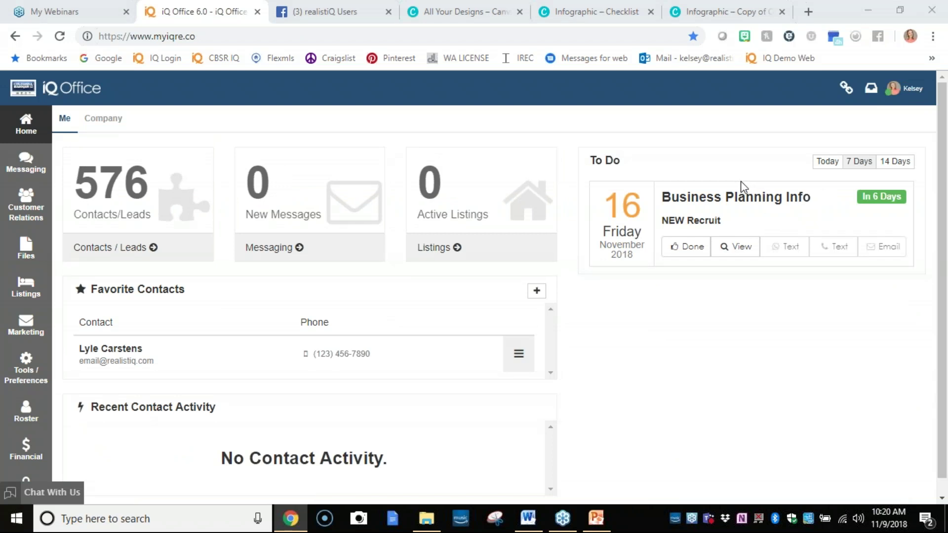
Open the favourite contact's record for editing from the Favorite Contacts list.
{"action": "left_click", "coordinate": [570, 171]}
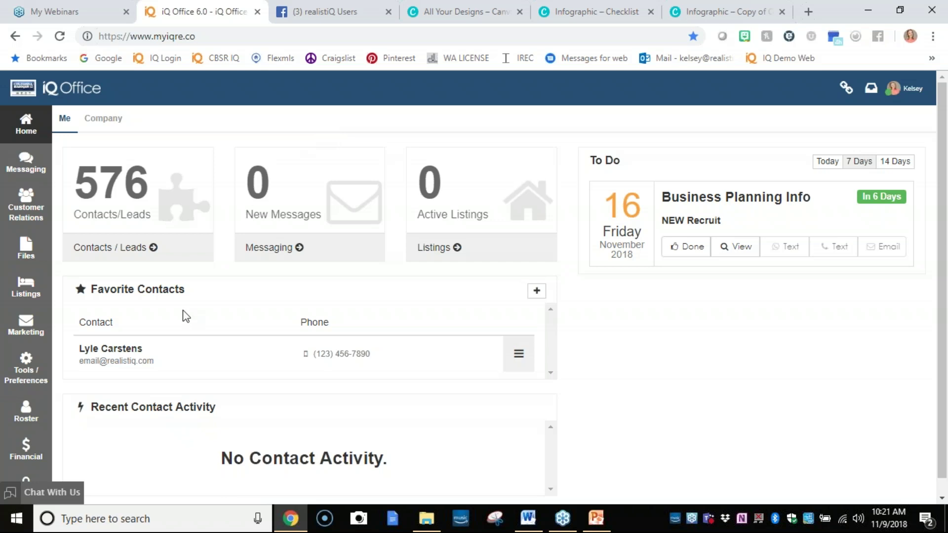
{"action": "mouse_move", "coordinate": [515, 362]}
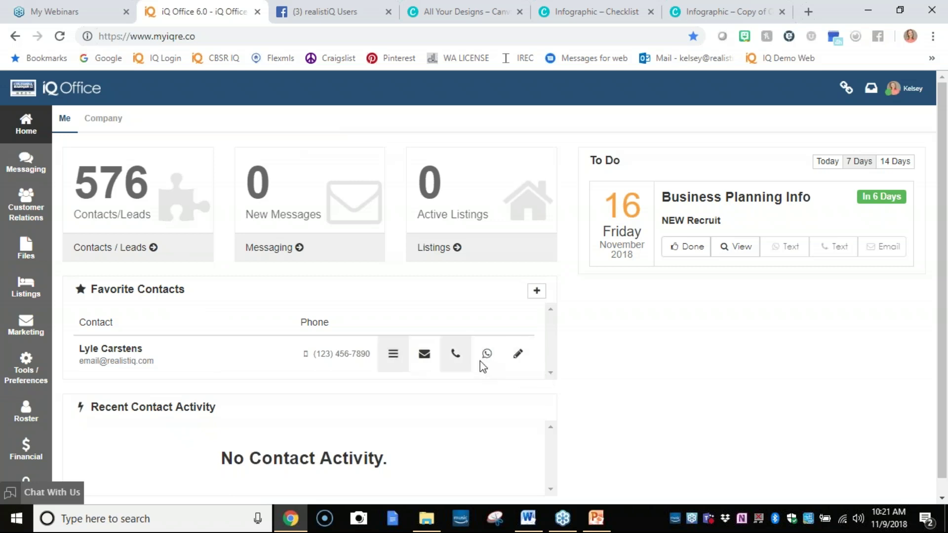
{"action": "left_click", "coordinate": [517, 362]}
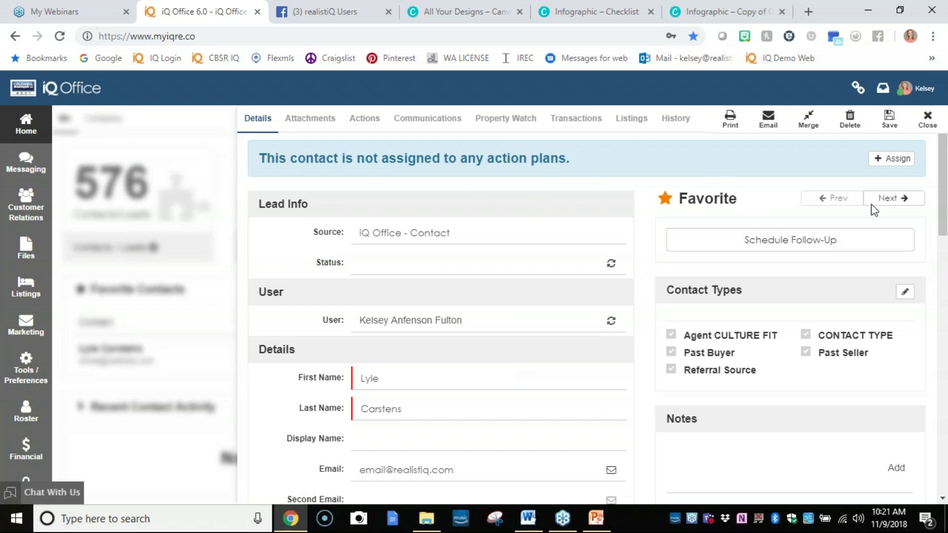
Assign the Prospective Buyer action plan to the favourite contact, save, and close the record.
{"action": "left_click", "coordinate": [892, 158]}
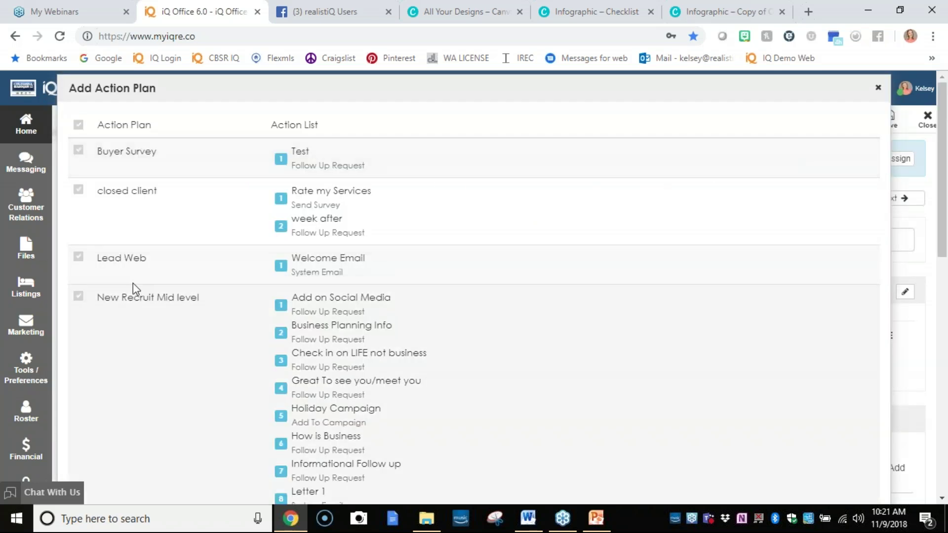
{"action": "scroll", "coordinate": [310, 218], "scroll_direction": "down", "scroll_amount": 3}
{"action": "scroll", "coordinate": [362, 297], "scroll_direction": "down", "scroll_amount": 5}
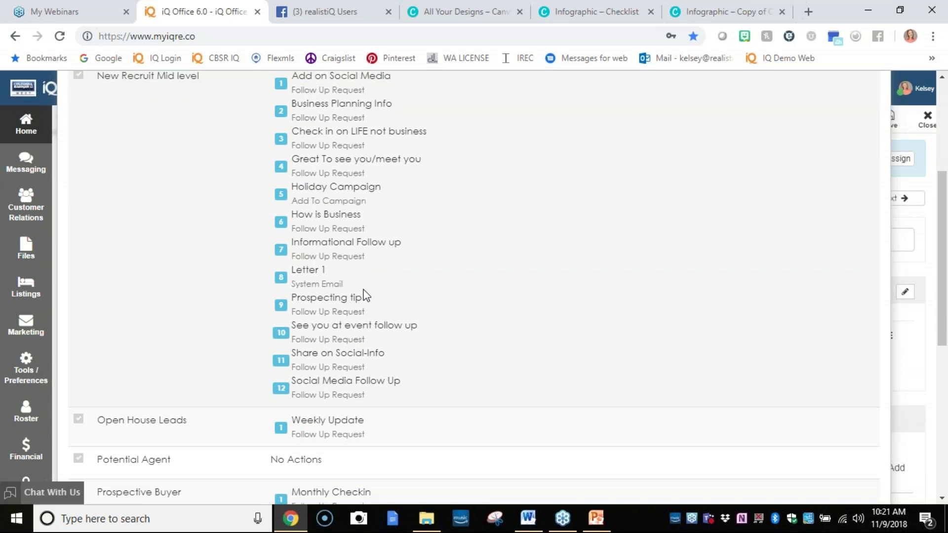
{"action": "scroll", "coordinate": [356, 307], "scroll_direction": "down", "scroll_amount": 3}
{"action": "left_click", "coordinate": [79, 228]}
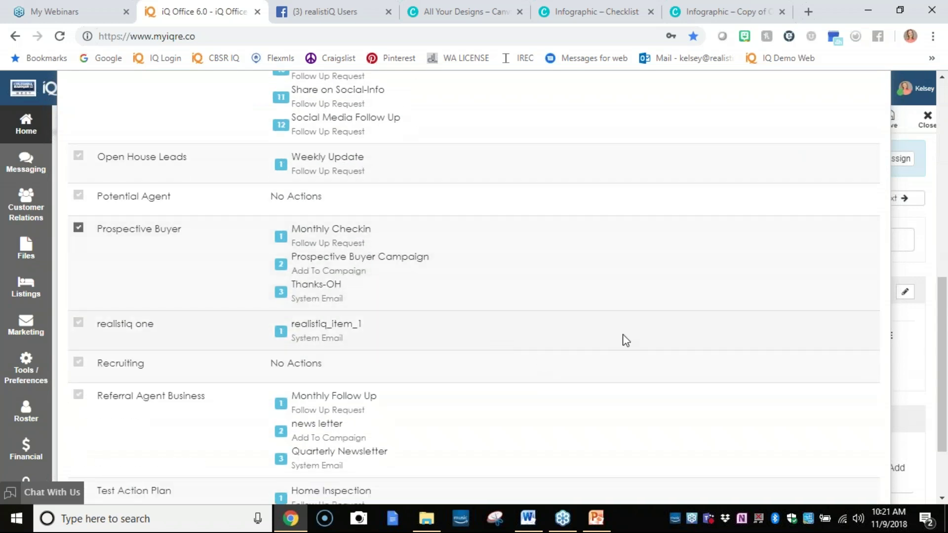
{"action": "scroll", "coordinate": [672, 353], "scroll_direction": "down", "scroll_amount": 3}
{"action": "left_click", "coordinate": [823, 494]}
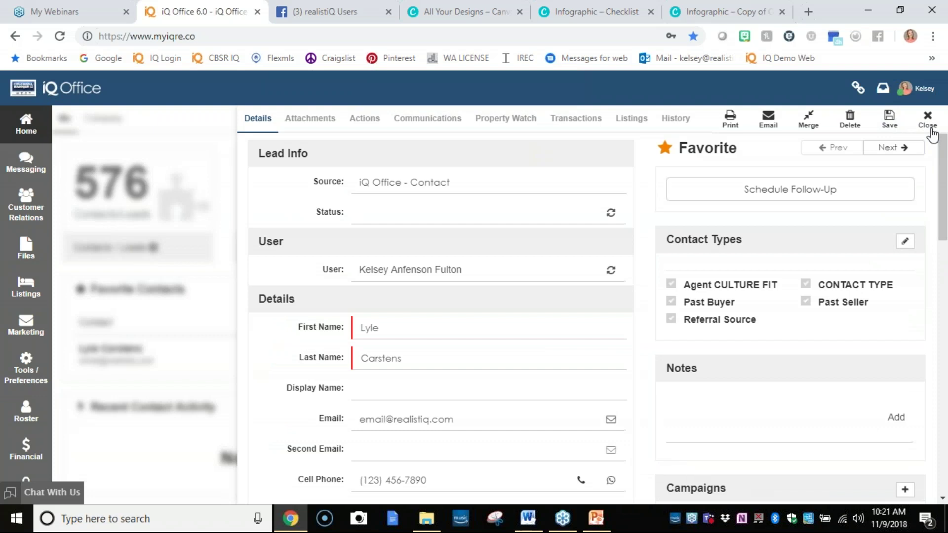
{"action": "left_click", "coordinate": [919, 97]}
{"action": "left_click", "coordinate": [213, 108]}
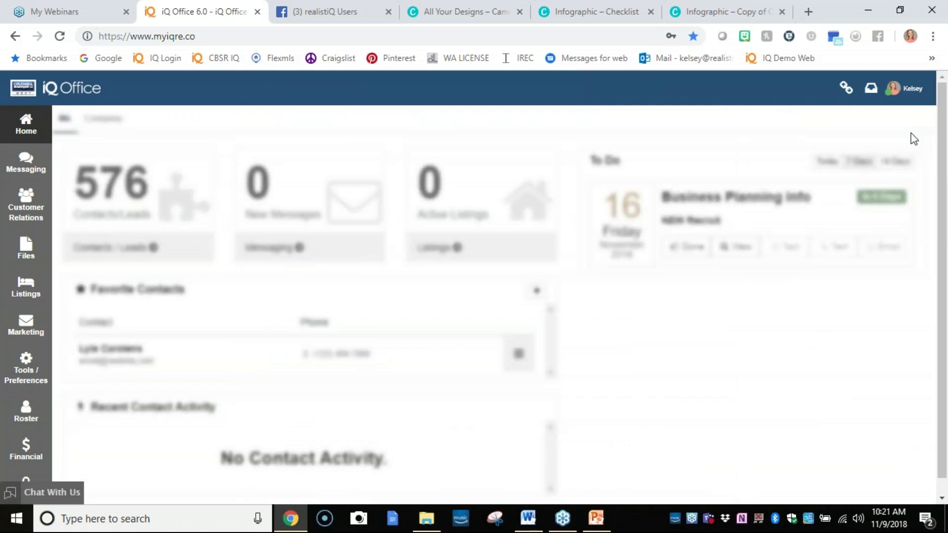
Reload the dashboard, list to-dos for 14 days, and open the favourite contact's record.
{"action": "left_click", "coordinate": [60, 37]}
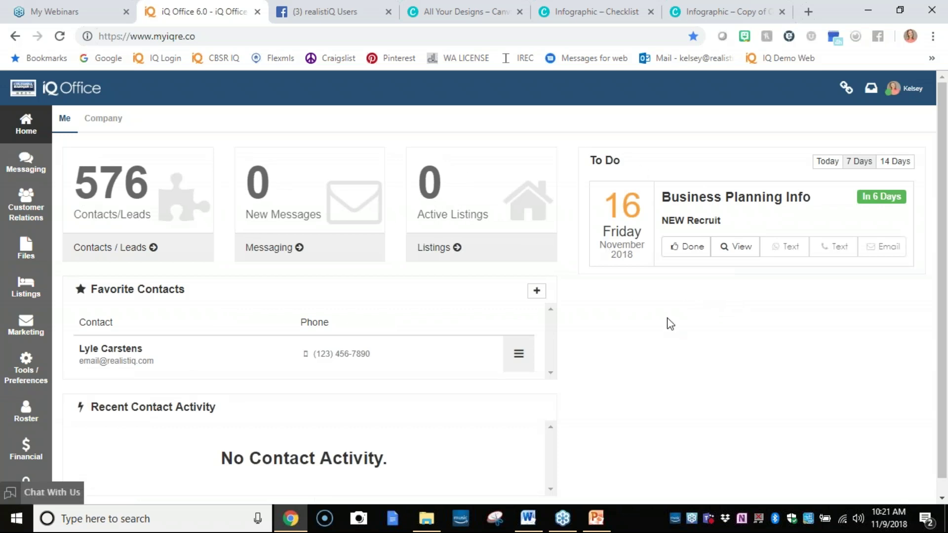
{"action": "left_click", "coordinate": [895, 161]}
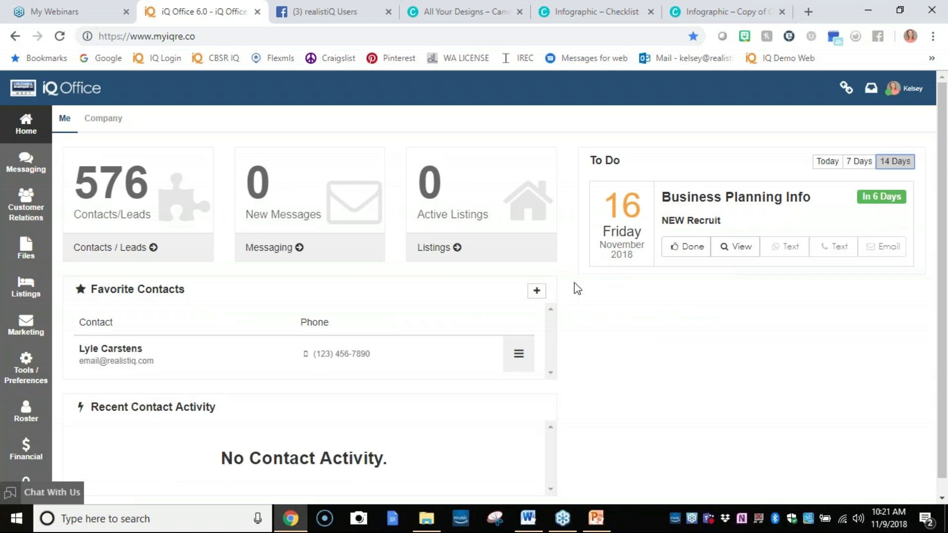
{"action": "left_click", "coordinate": [517, 361]}
{"action": "left_click", "coordinate": [528, 351]}
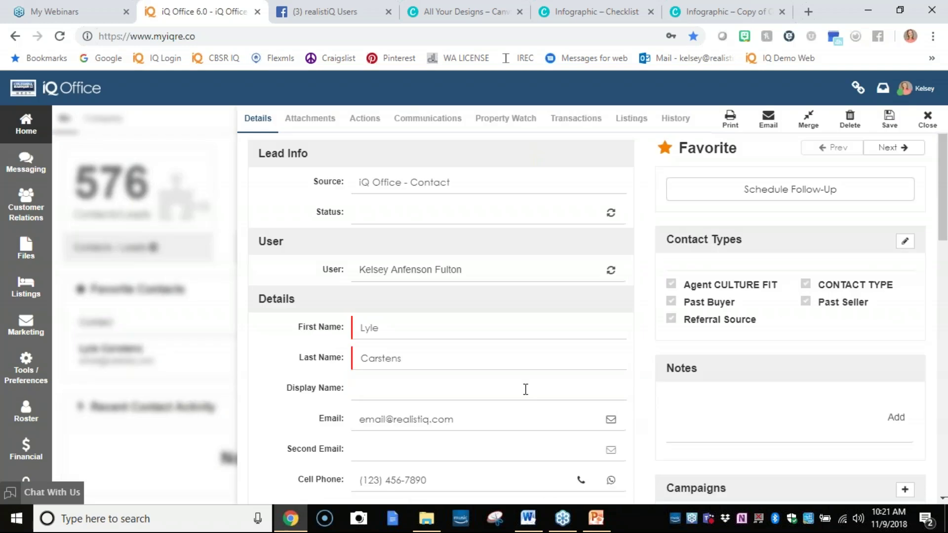
Review the contact's pending Prospective Buyer Campaign and Monthly Checkin actions, then close the record.
{"action": "left_click", "coordinate": [362, 120]}
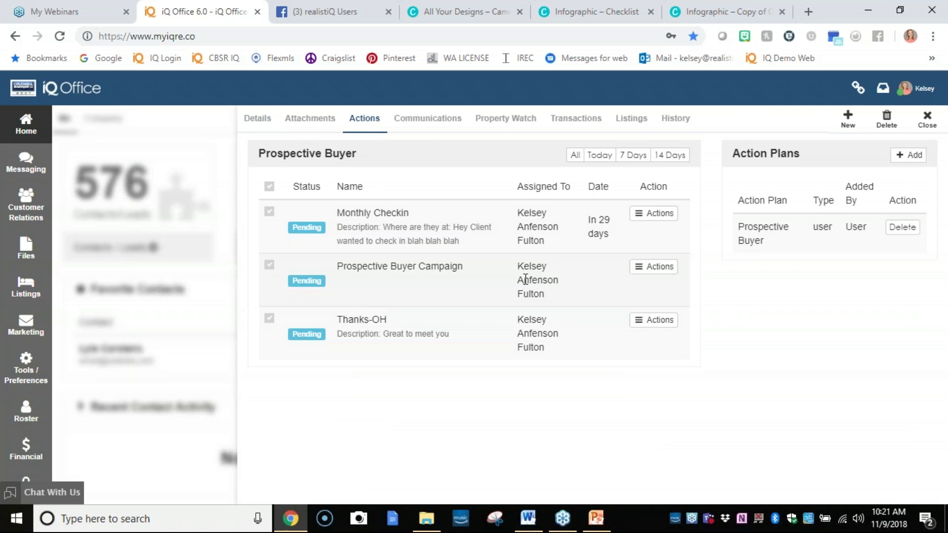
{"action": "left_click", "coordinate": [657, 271]}
{"action": "left_click", "coordinate": [657, 272]}
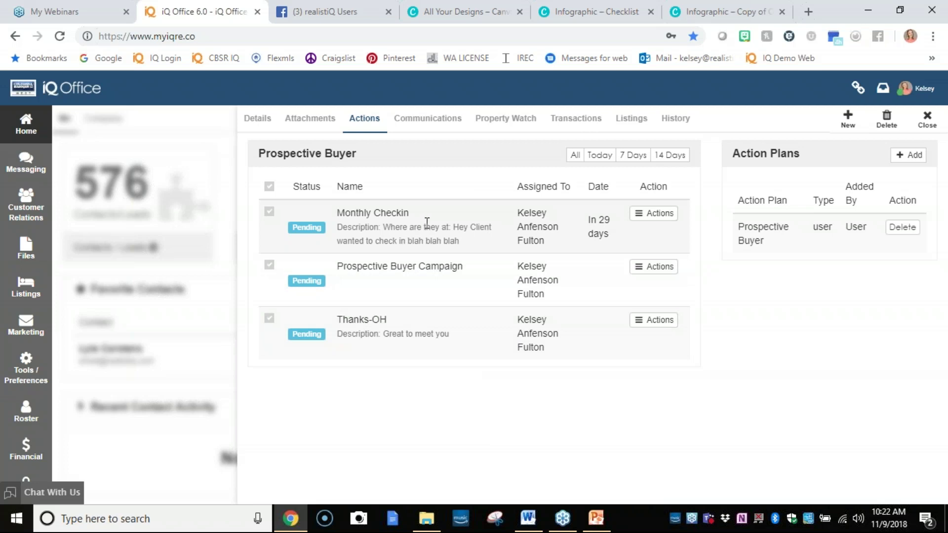
{"action": "left_click", "coordinate": [654, 213]}
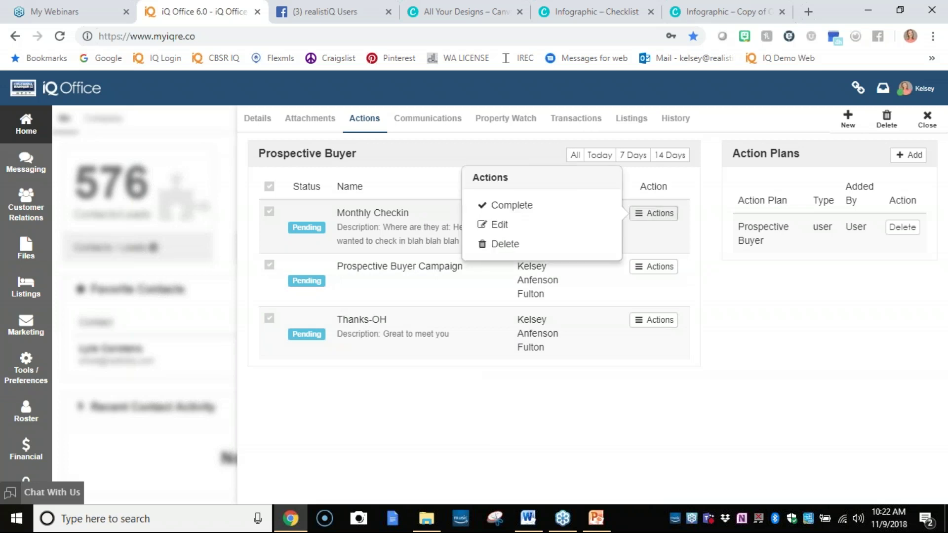
{"action": "left_click", "coordinate": [659, 216]}
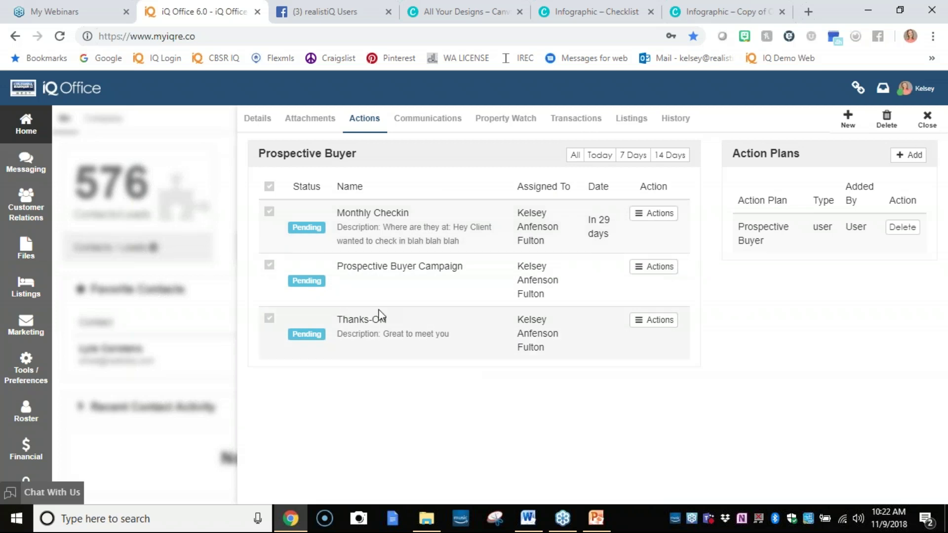
{"action": "left_click", "coordinate": [928, 120]}
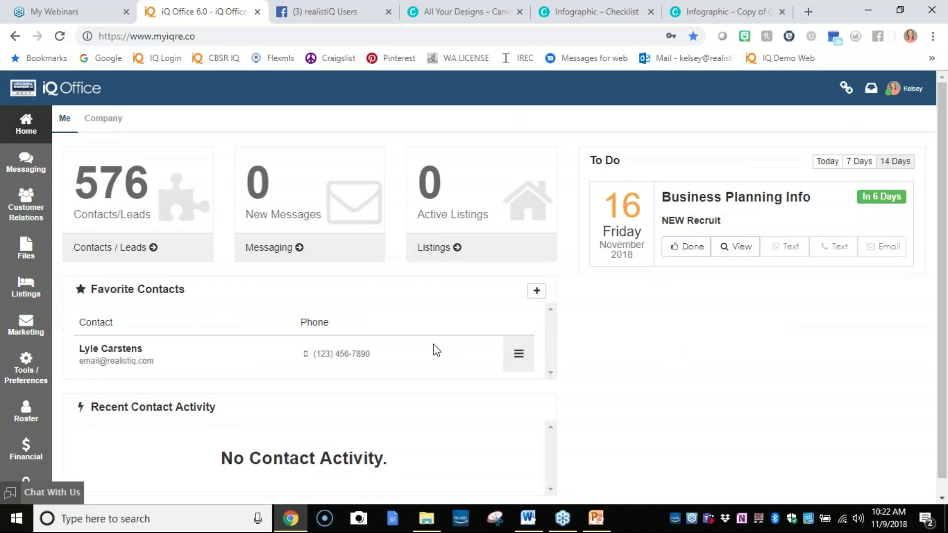
{"action": "left_click", "coordinate": [45, 366]}
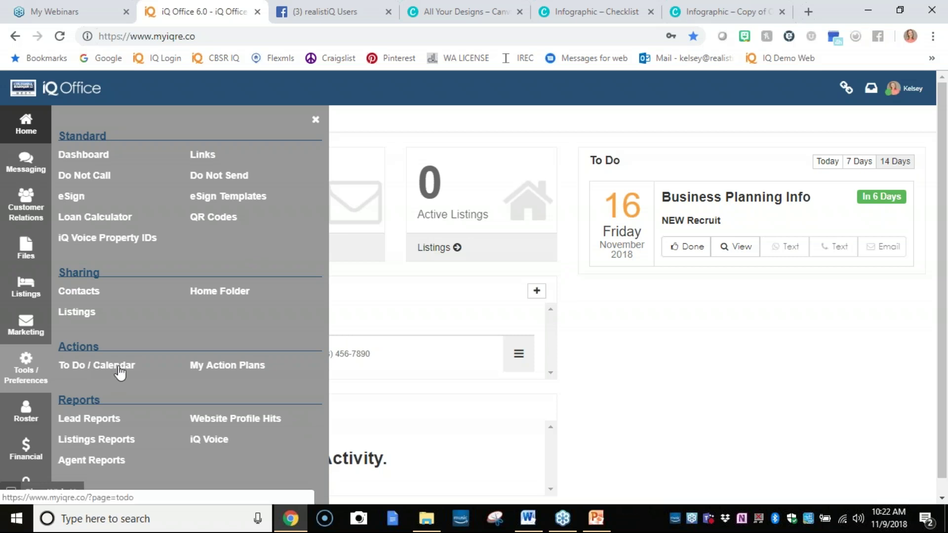
Open To Do / Calendar from the Tools / Preferences links to see November 2018.
{"action": "left_click", "coordinate": [20, 372]}
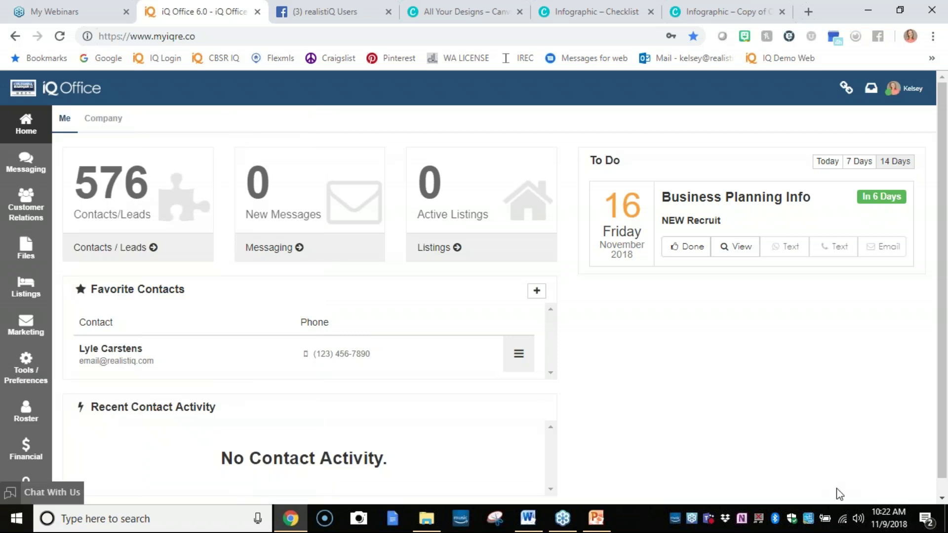
{"action": "left_click", "coordinate": [20, 368]}
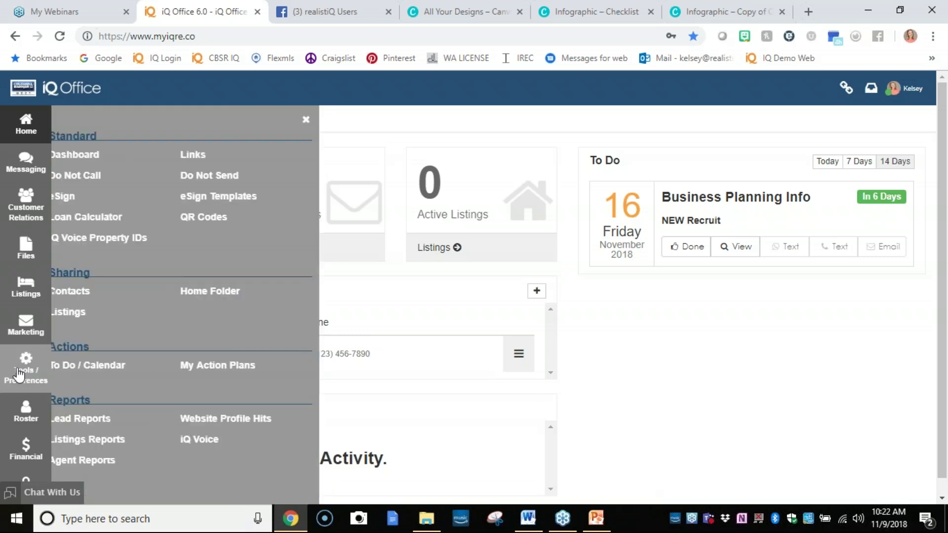
{"action": "left_click", "coordinate": [50, 370]}
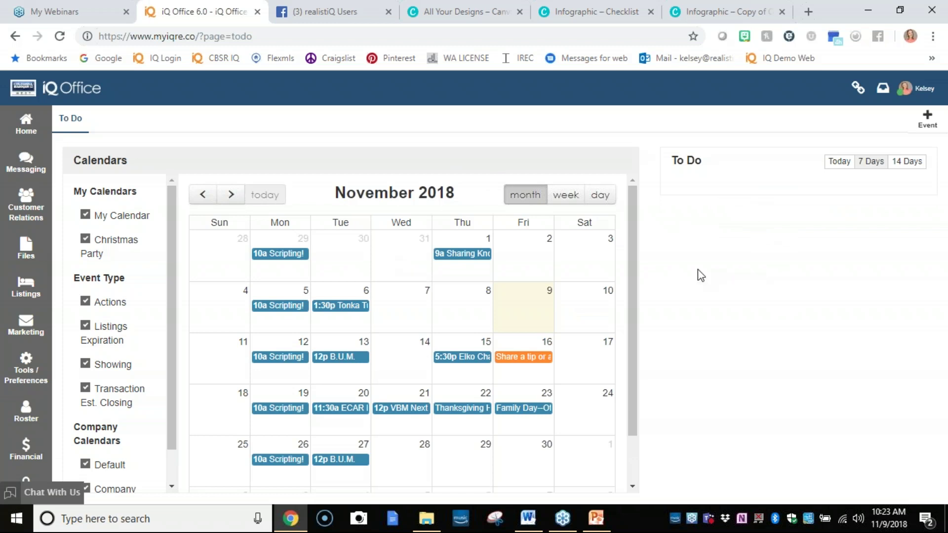
Start a new event on the Default calendar with subject 'Home Inspection Followup'.
{"action": "left_click", "coordinate": [928, 121]}
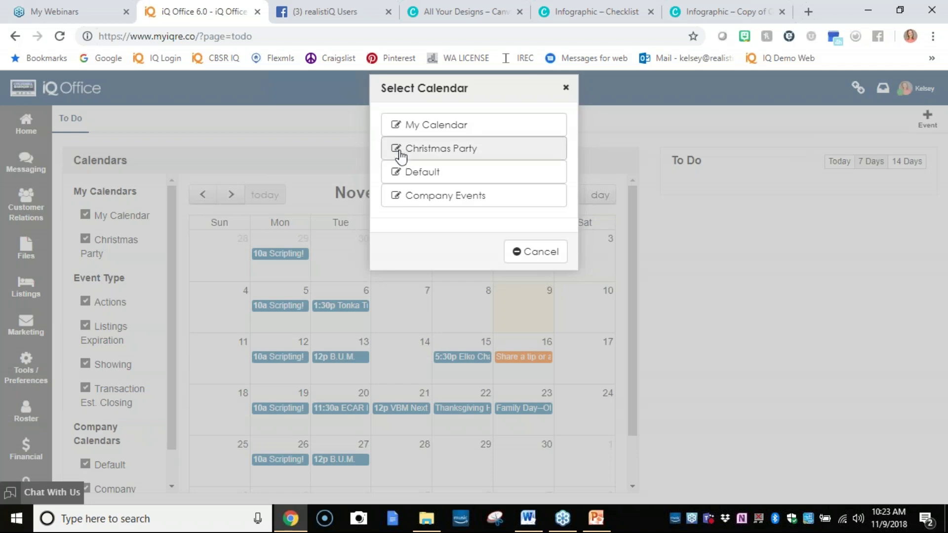
{"action": "left_click", "coordinate": [401, 149]}
{"action": "left_click", "coordinate": [846, 460]}
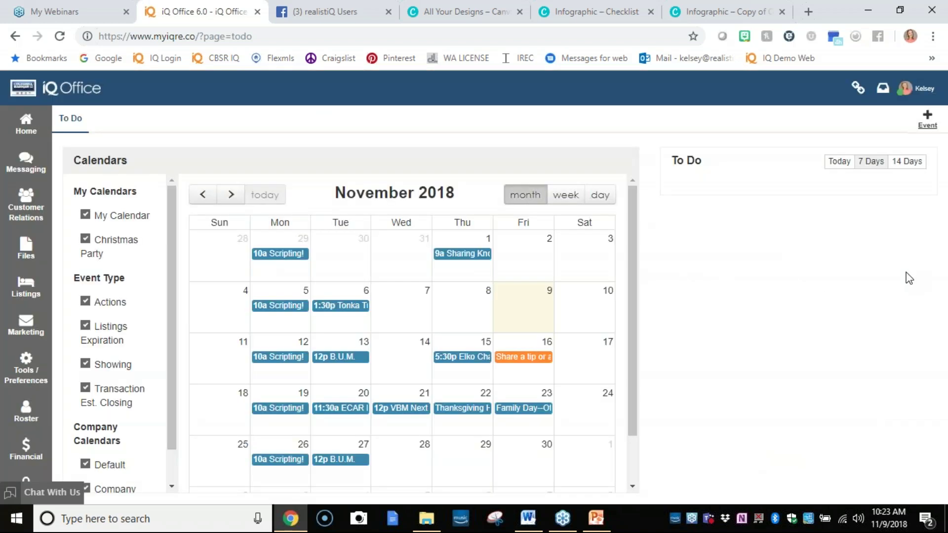
{"action": "left_click", "coordinate": [928, 121]}
{"action": "left_click", "coordinate": [424, 179]}
{"action": "left_click", "coordinate": [353, 245]}
{"action": "type", "text": "Home Inspection"}
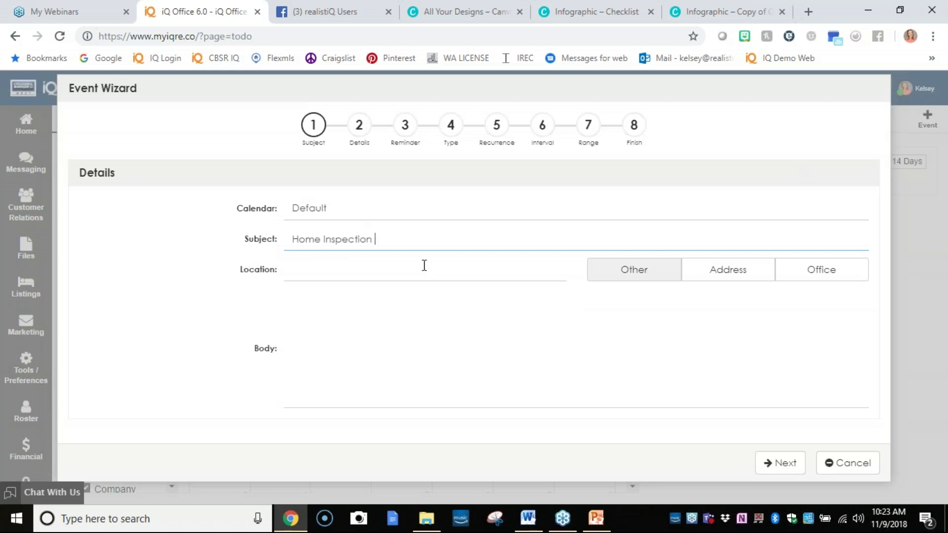
{"action": "type", "text": " f"}
{"action": "key", "text": "BackSpace"}
{"action": "type", "text": "Followup"}
Set the event location to the suggested street address matching '123'.
{"action": "left_click", "coordinate": [459, 277]}
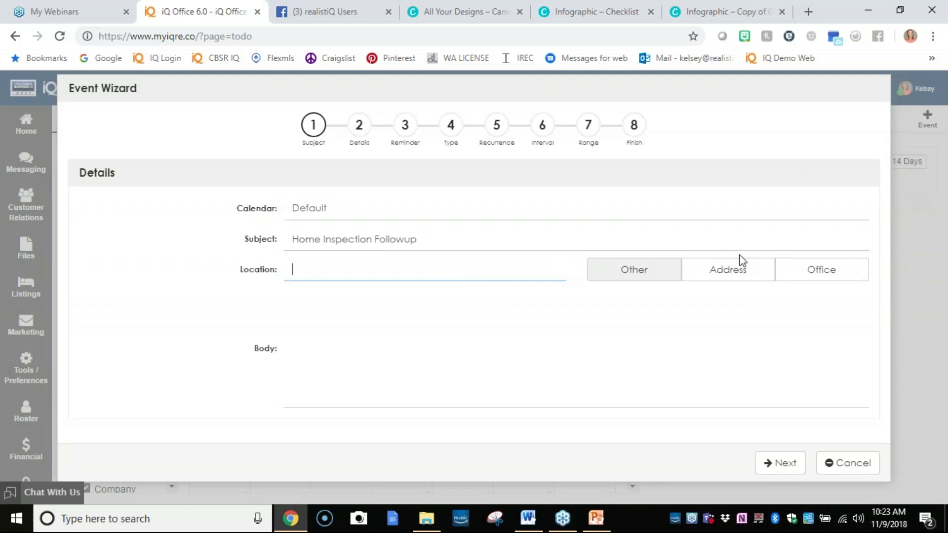
{"action": "left_click", "coordinate": [743, 270]}
{"action": "left_click", "coordinate": [788, 272]}
{"action": "left_click", "coordinate": [755, 276]}
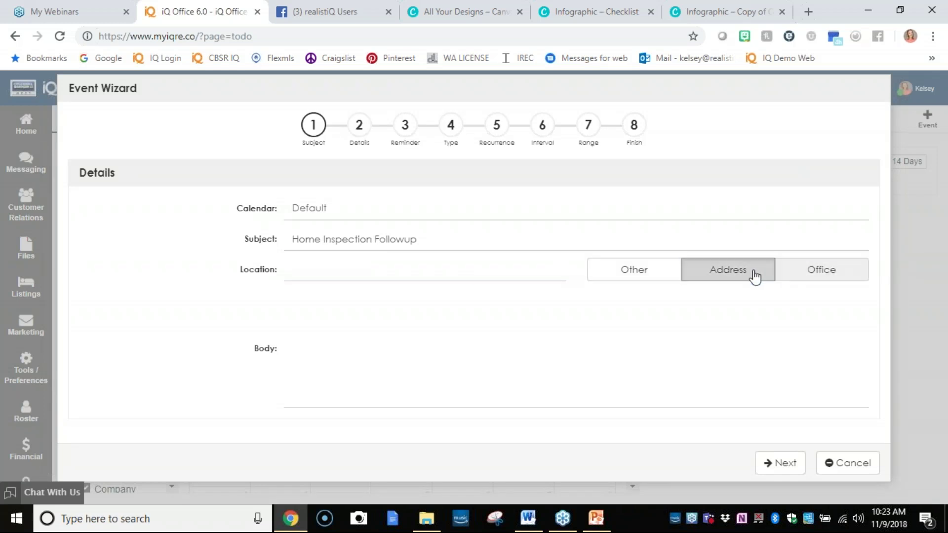
{"action": "left_click", "coordinate": [403, 278]}
{"action": "type", "text": "123"}
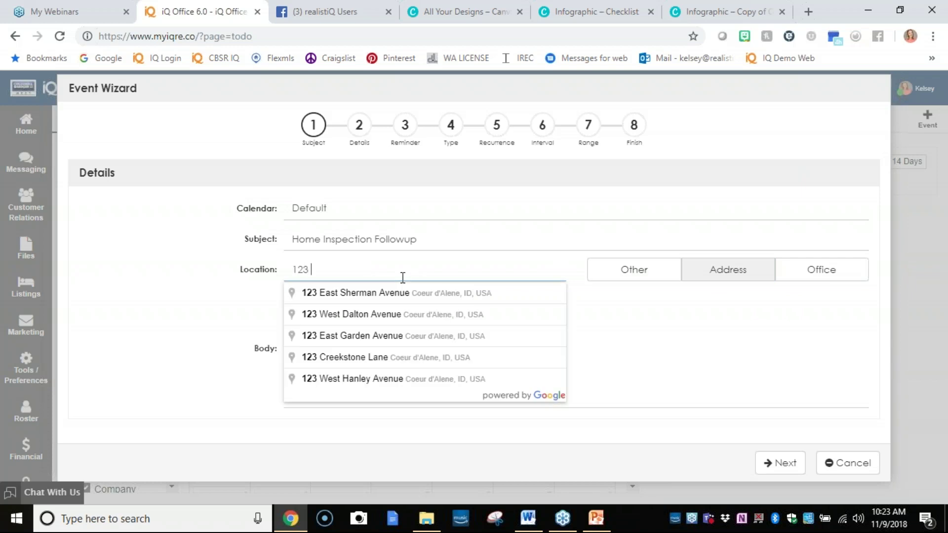
{"action": "left_click", "coordinate": [402, 295]}
{"action": "left_click", "coordinate": [391, 336]}
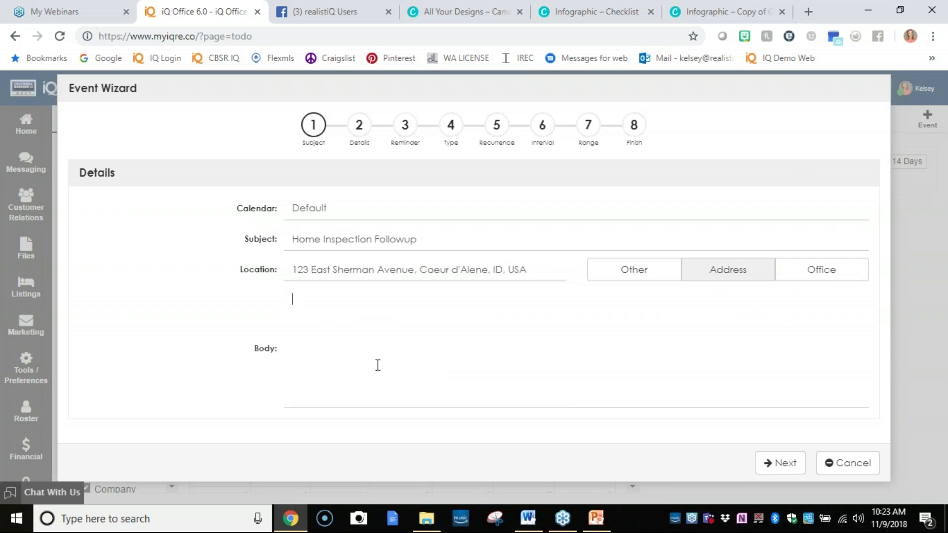
Write the body note 'Follow up on this contracts home inspection should have been completed by xys'.
{"action": "type", "text": "Follow up on "}
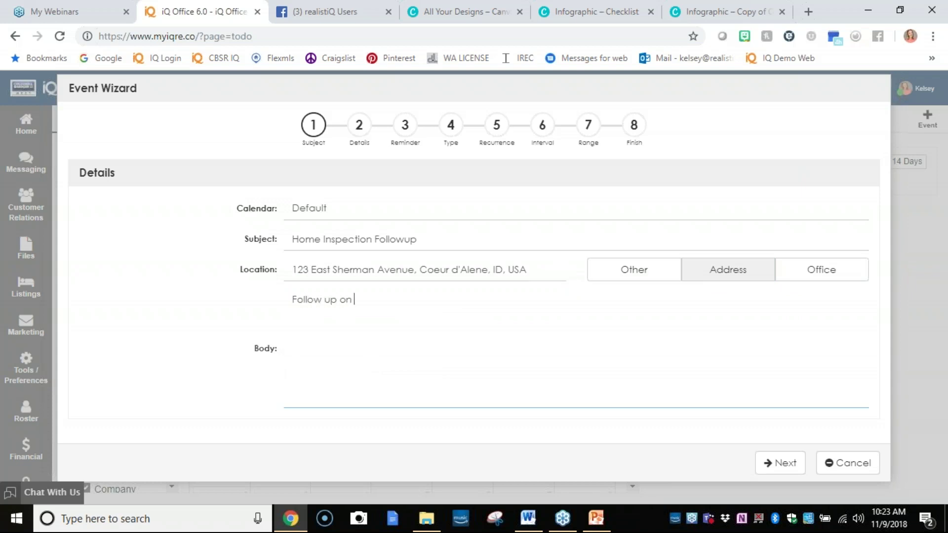
{"action": "type", "text": "this contracts home i"}
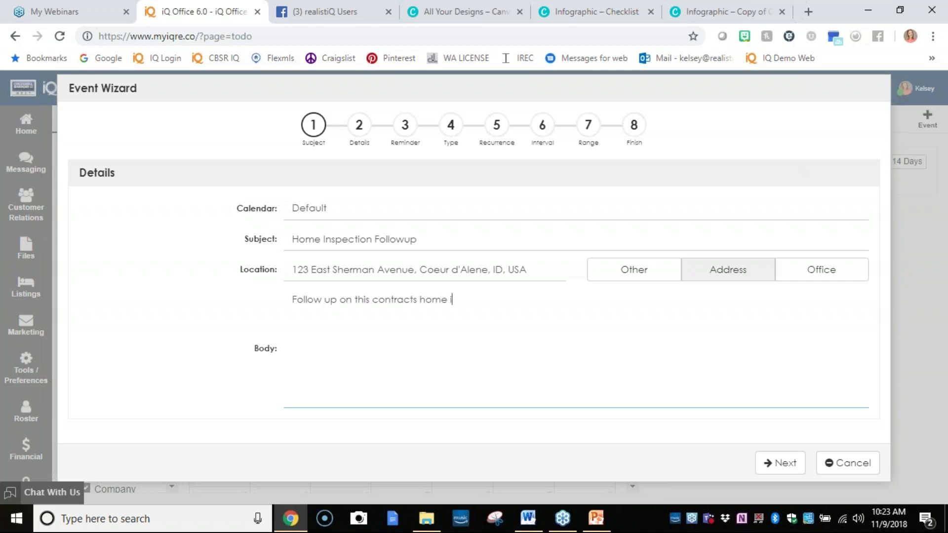
{"action": "type", "text": "nspection should have been compl"}
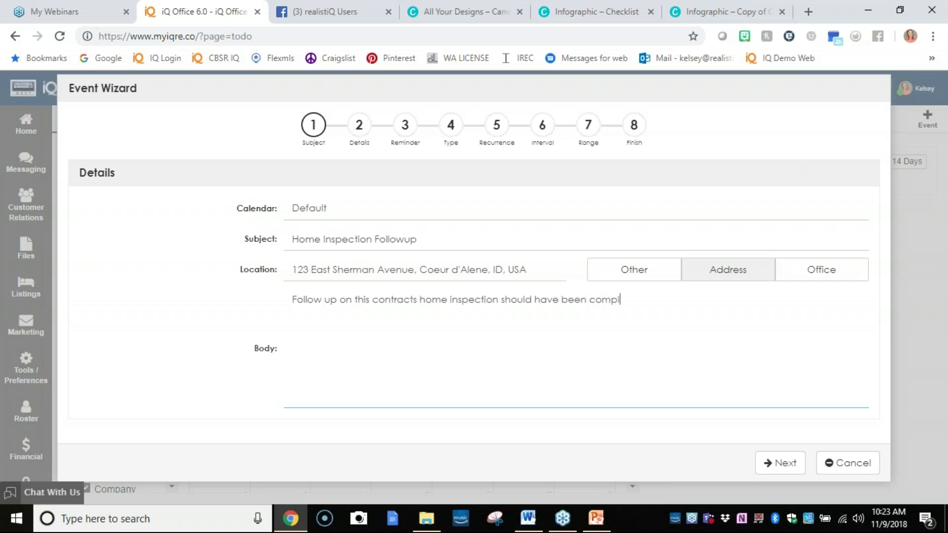
{"action": "type", "text": "eted by"}
{"action": "type", "text": " xys"}
Schedule the event on November 23, 2018 from 9:00 to 9:15 AM.
{"action": "left_click", "coordinate": [778, 465]}
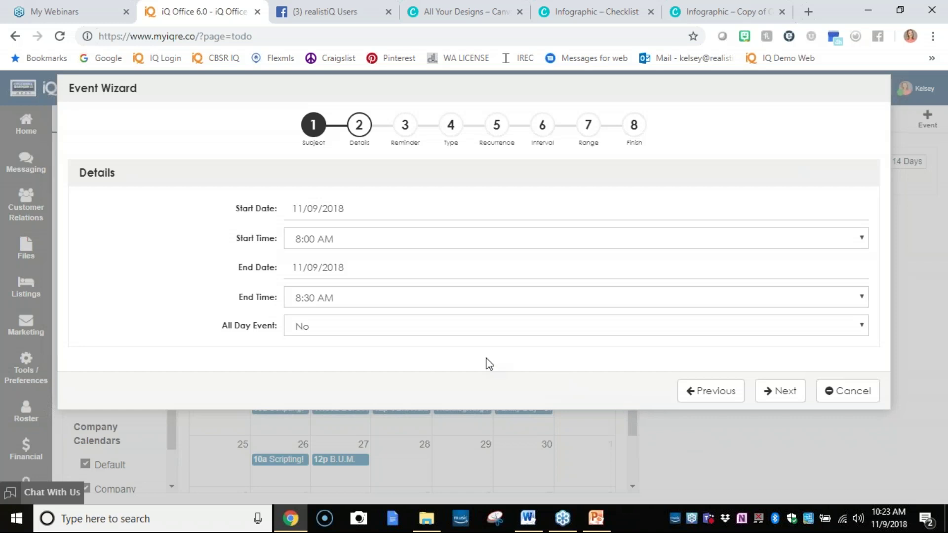
{"action": "left_click", "coordinate": [370, 213]}
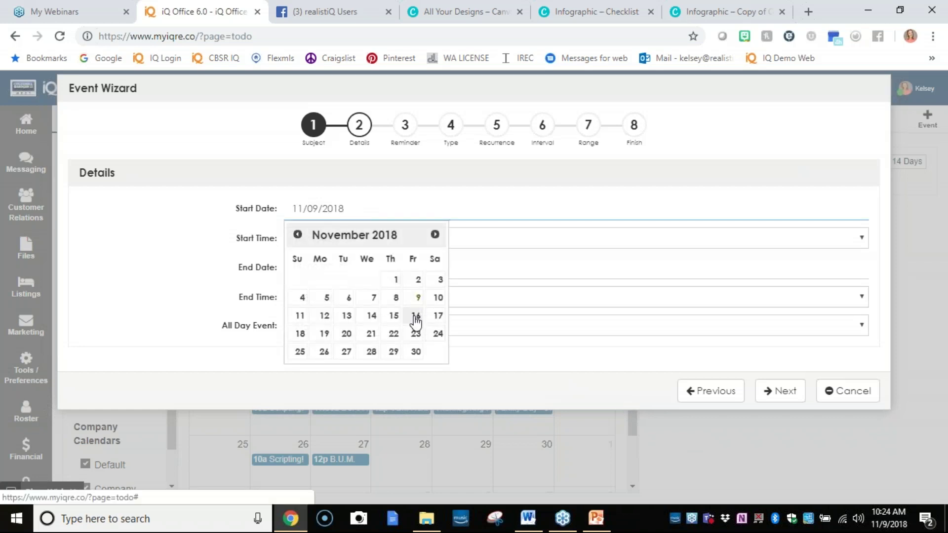
{"action": "left_click", "coordinate": [416, 334]}
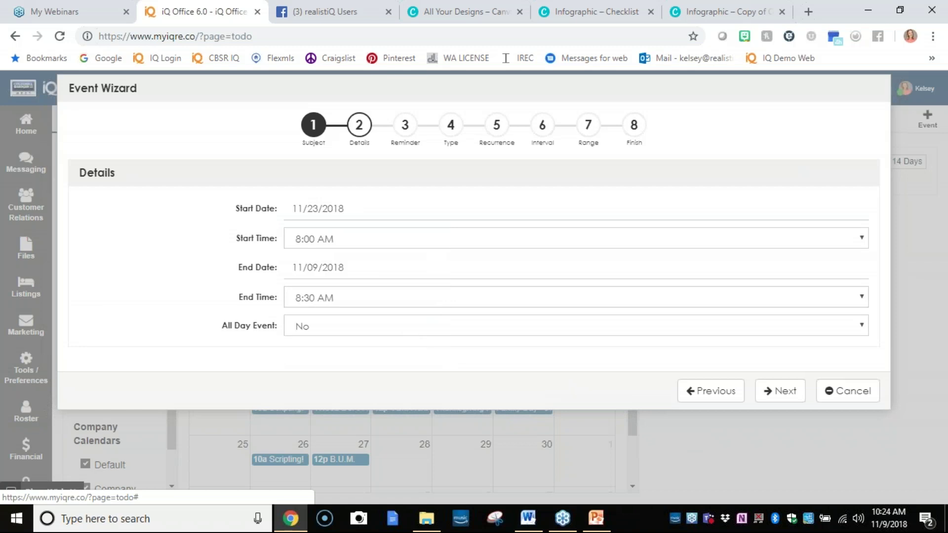
{"action": "left_click", "coordinate": [333, 241]}
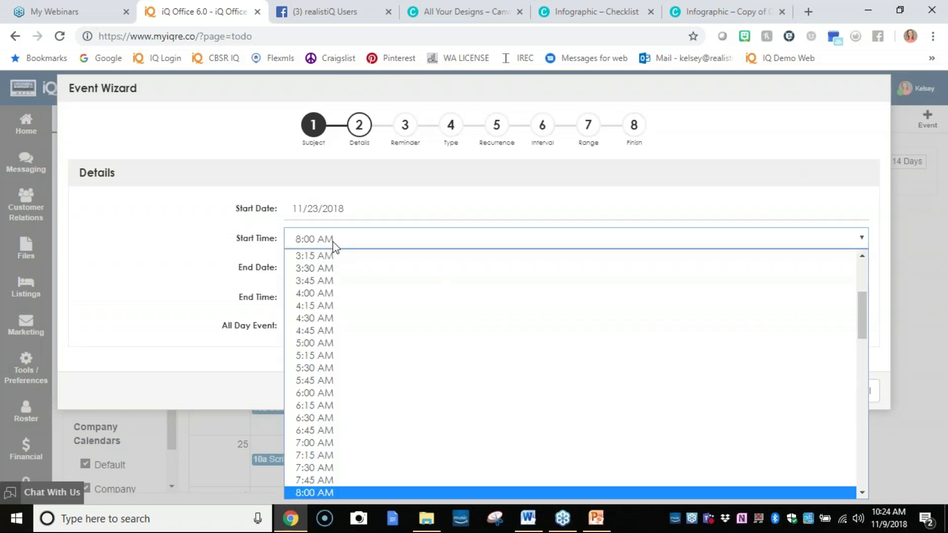
{"action": "scroll", "coordinate": [345, 291], "scroll_direction": "up", "scroll_amount": 2}
{"action": "scroll", "coordinate": [366, 330], "scroll_direction": "down", "scroll_amount": 4}
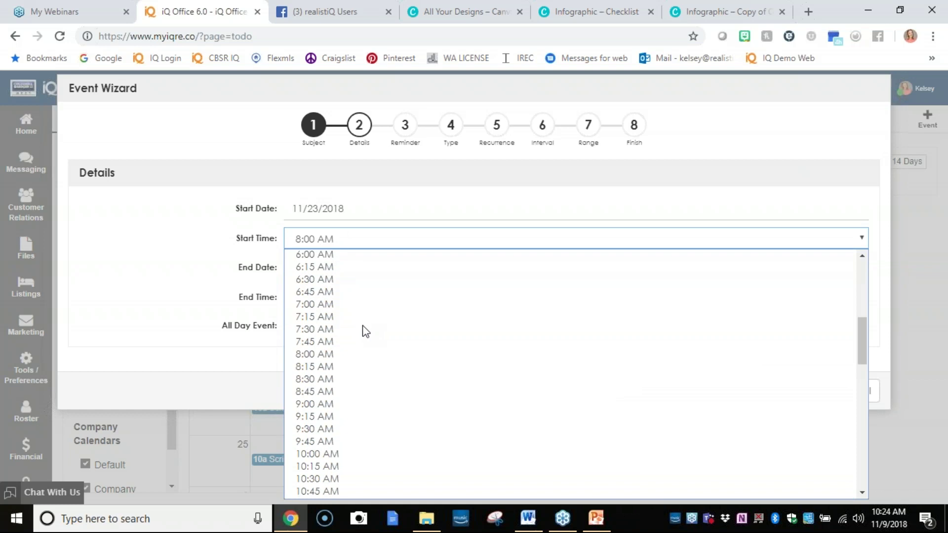
{"action": "left_click", "coordinate": [369, 405]}
{"action": "left_click", "coordinate": [311, 269]}
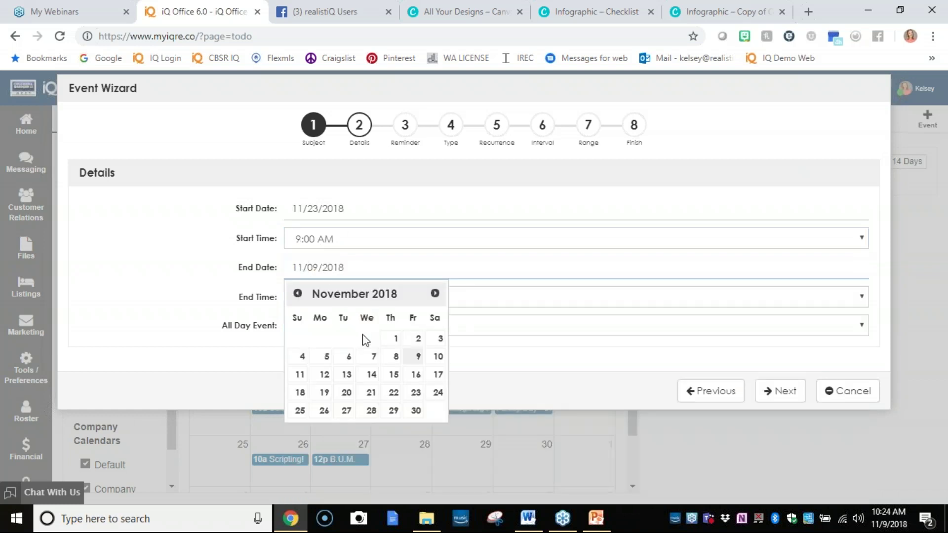
{"action": "left_click", "coordinate": [415, 393]}
{"action": "left_click", "coordinate": [324, 299]}
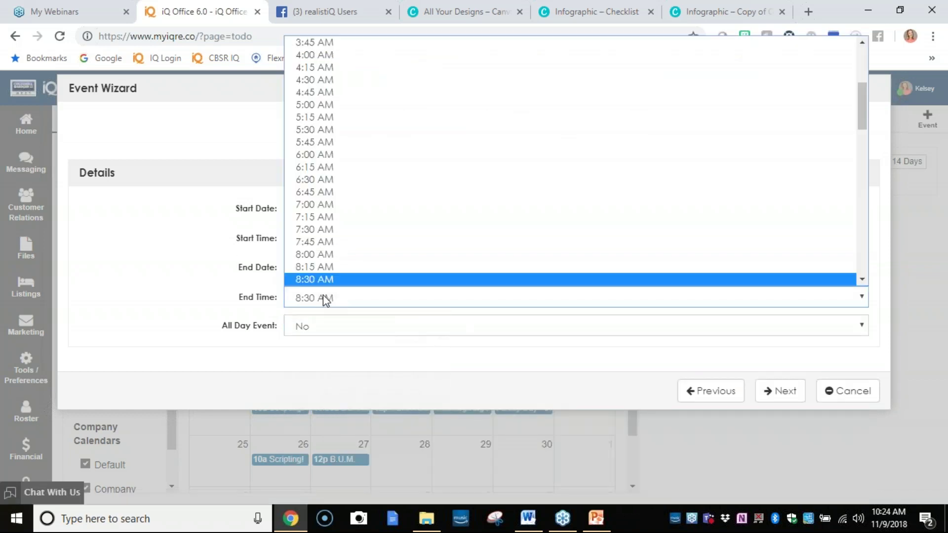
{"action": "scroll", "coordinate": [317, 274], "scroll_direction": "down", "scroll_amount": 4}
{"action": "left_click", "coordinate": [327, 166]}
Turn on a 30-minute reminder along with a text message reminder.
{"action": "left_click", "coordinate": [781, 390]}
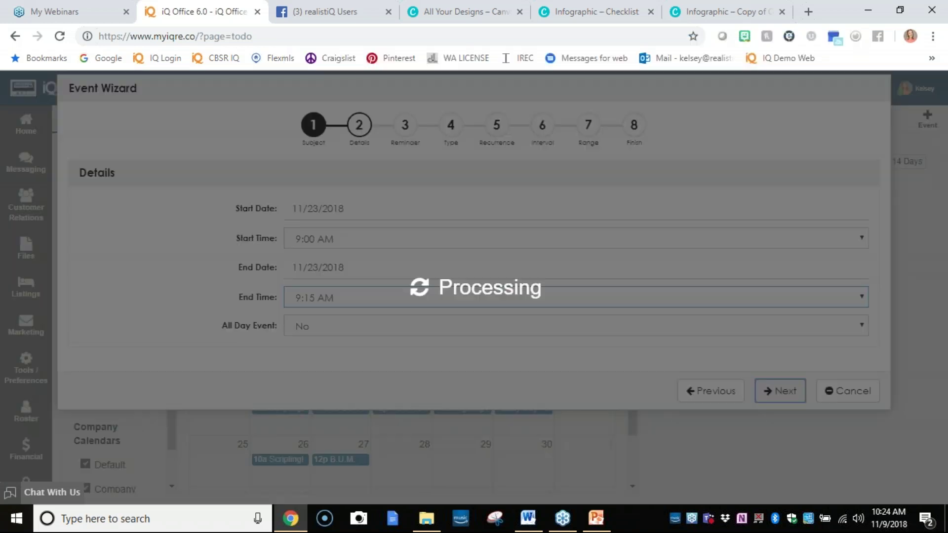
{"action": "left_click", "coordinate": [430, 206]}
{"action": "left_click", "coordinate": [423, 225]}
{"action": "left_click", "coordinate": [419, 237]}
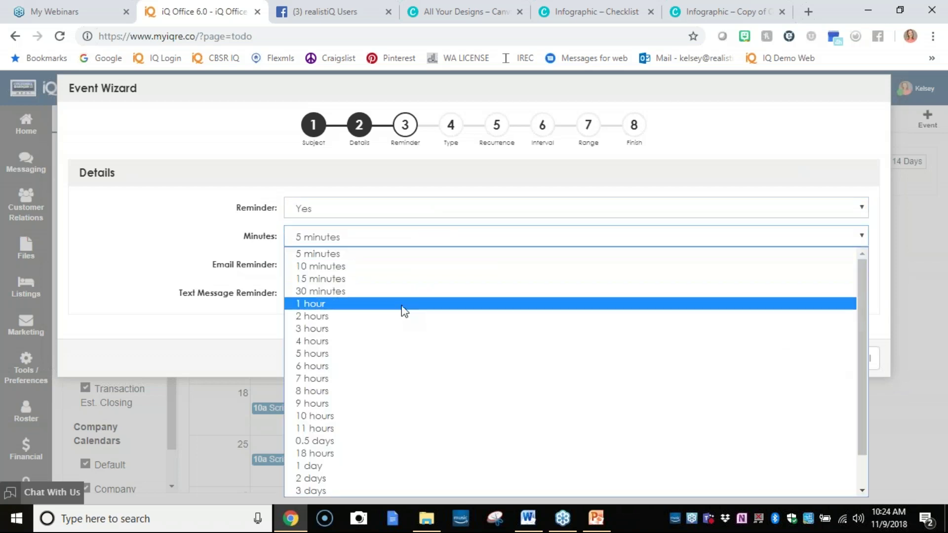
{"action": "left_click", "coordinate": [396, 293]}
{"action": "left_click", "coordinate": [347, 291]}
{"action": "left_click", "coordinate": [348, 309]}
Keep the event one-time, finish the wizard, and refresh the calendar.
{"action": "left_click", "coordinate": [779, 358]}
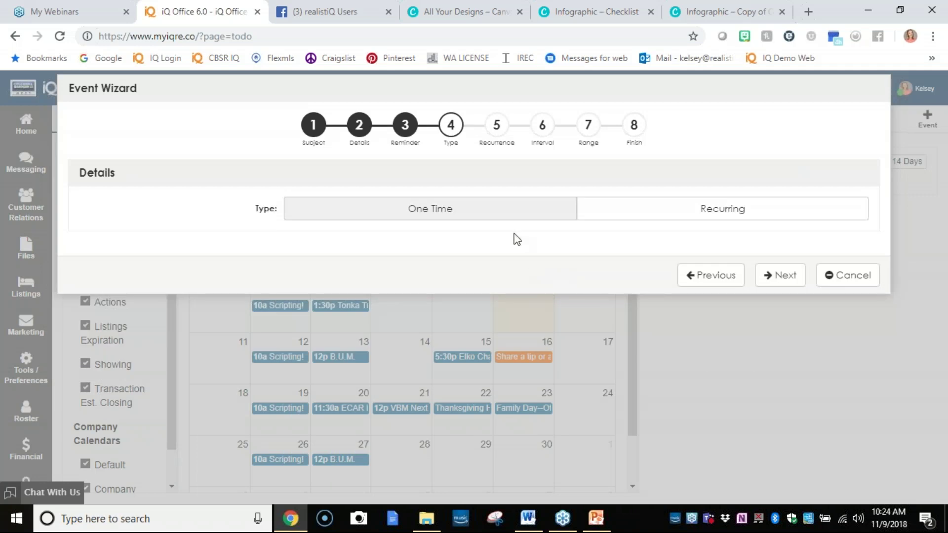
{"action": "left_click", "coordinate": [776, 285]}
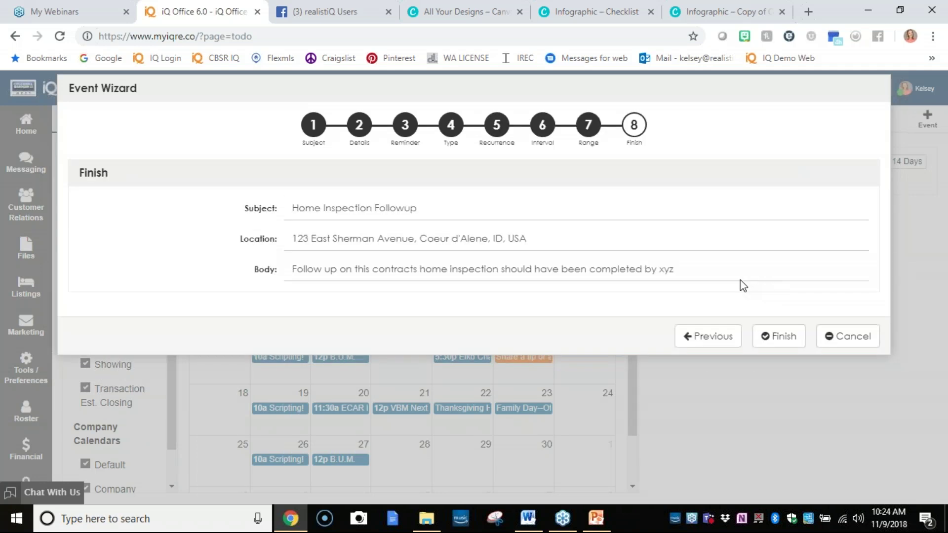
{"action": "left_click", "coordinate": [799, 341]}
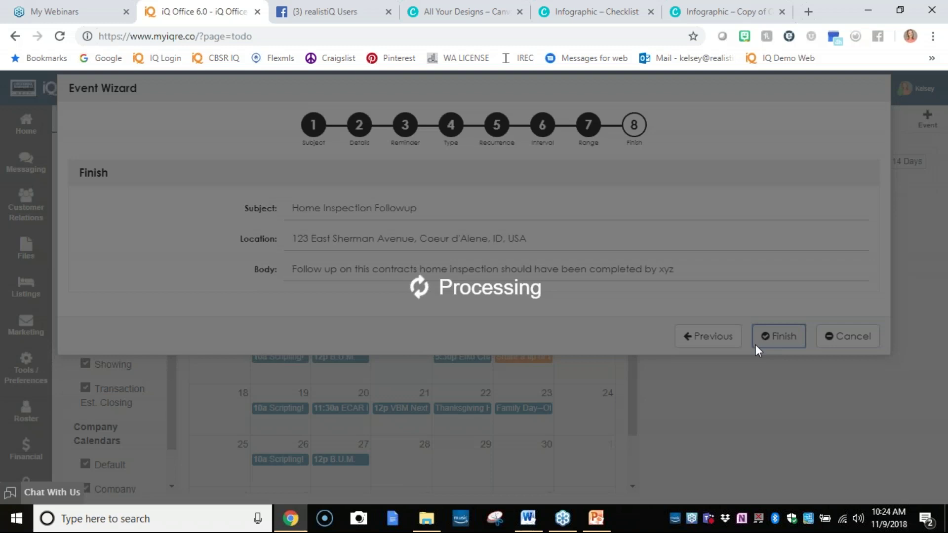
{"action": "left_click", "coordinate": [59, 36]}
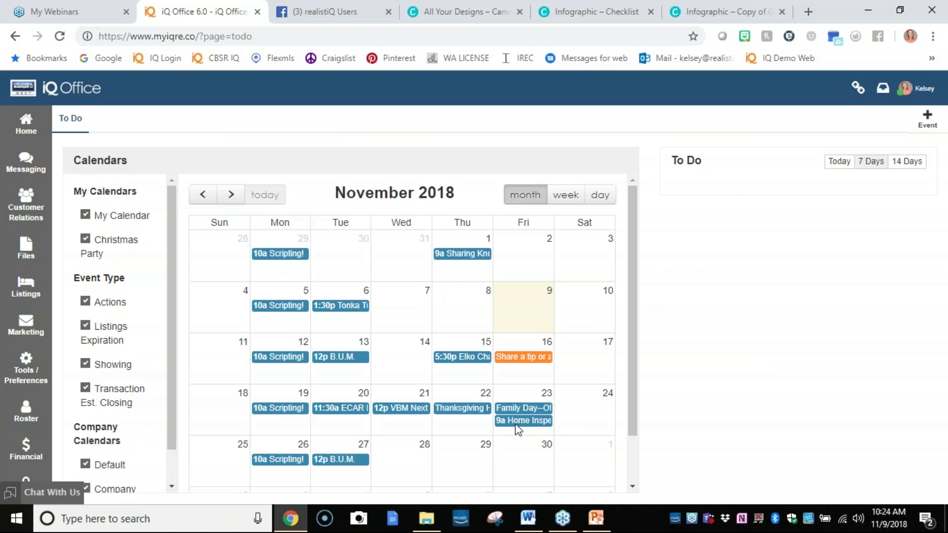
List the next 14 days of to-dos, then check the Nov 23 Home Inspection Followup event without changing it.
{"action": "left_click", "coordinate": [904, 167]}
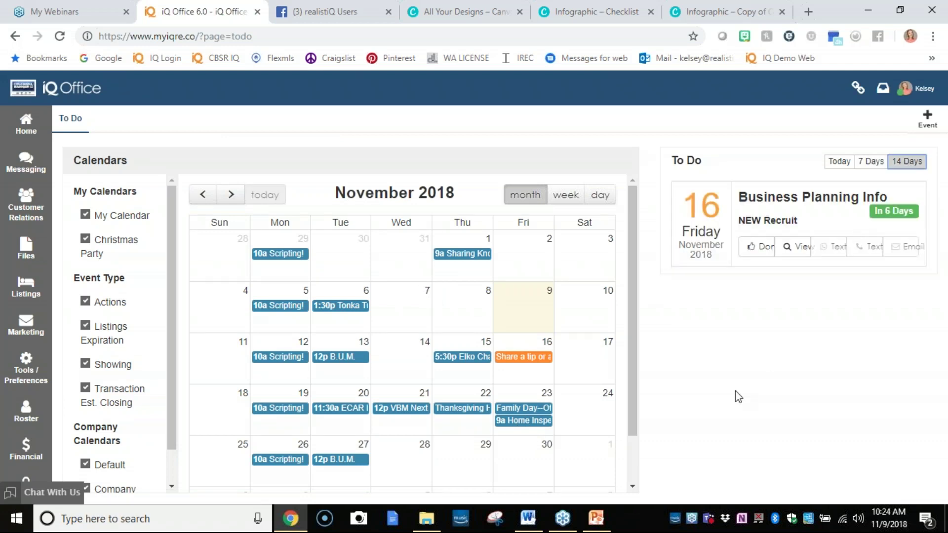
{"action": "left_click", "coordinate": [511, 421]}
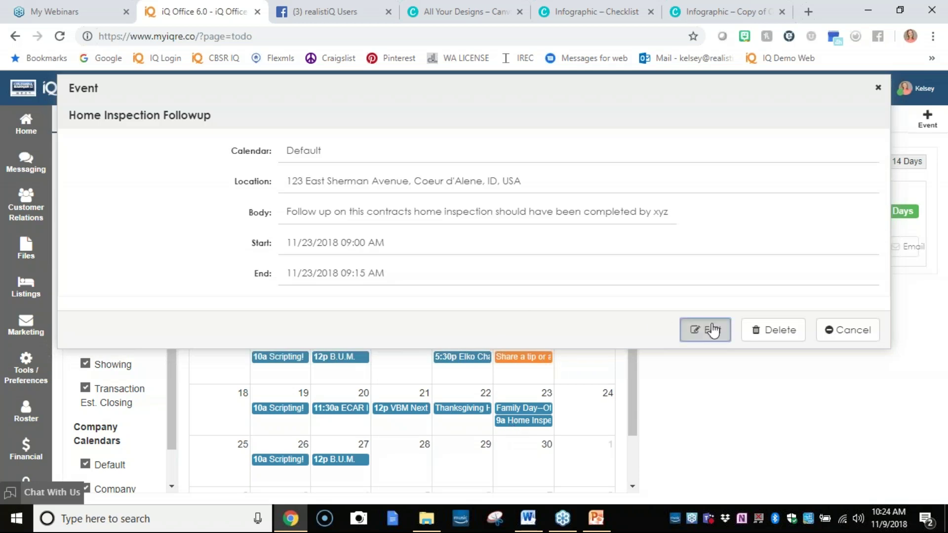
{"action": "left_click", "coordinate": [705, 329]}
{"action": "left_click", "coordinate": [822, 463]}
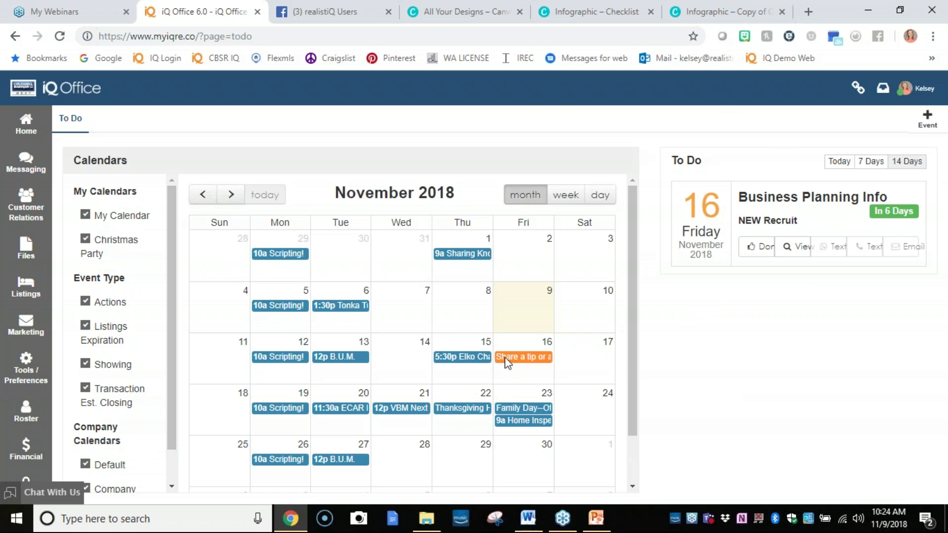
Hide Actions, Listings Expiration, Showing and Transaction Est. Closing events, plus the Default and Company calendars.
{"action": "left_click", "coordinate": [86, 301]}
{"action": "left_click", "coordinate": [85, 325]}
{"action": "left_click", "coordinate": [85, 364]}
{"action": "left_click", "coordinate": [85, 388]}
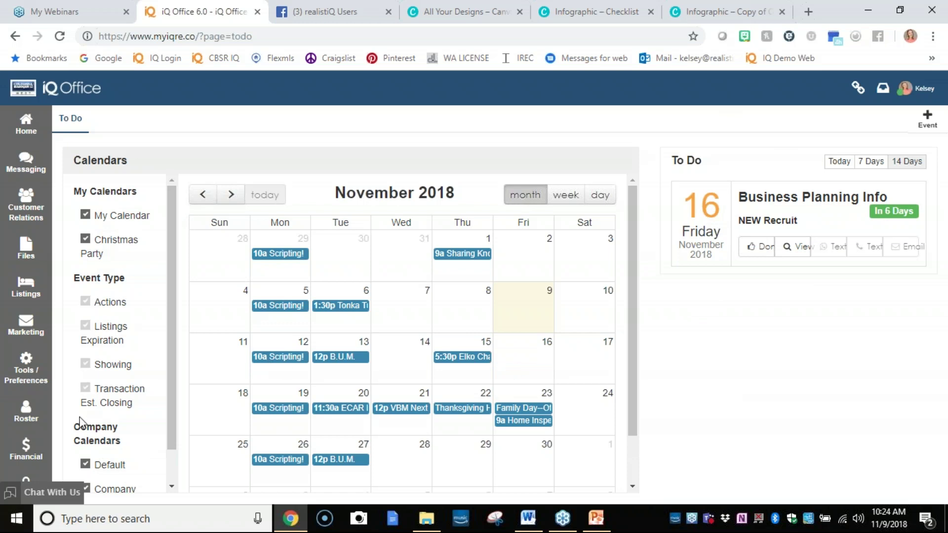
{"action": "left_click", "coordinate": [86, 464]}
{"action": "left_click", "coordinate": [86, 489]}
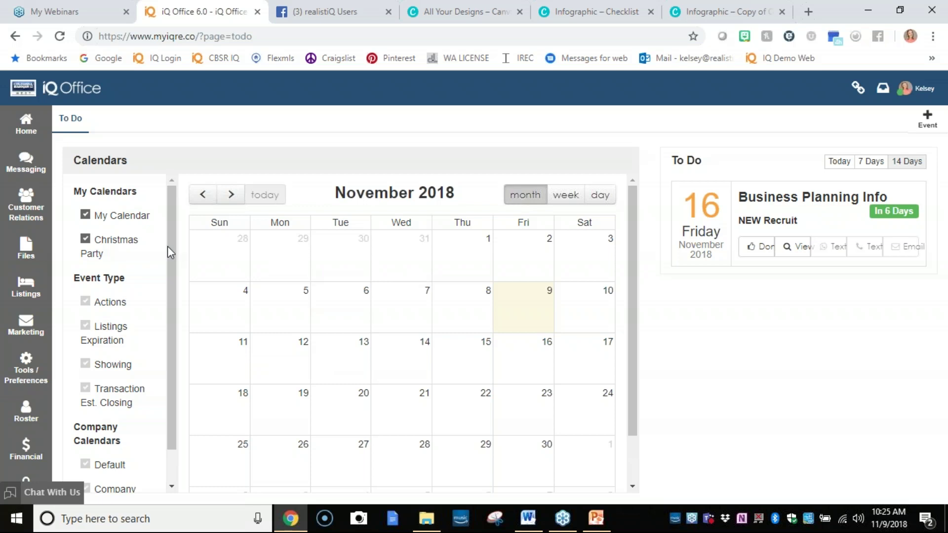
Hide the Christmas Party calendar, show Actions events again, and open the account options.
{"action": "left_click", "coordinate": [85, 240]}
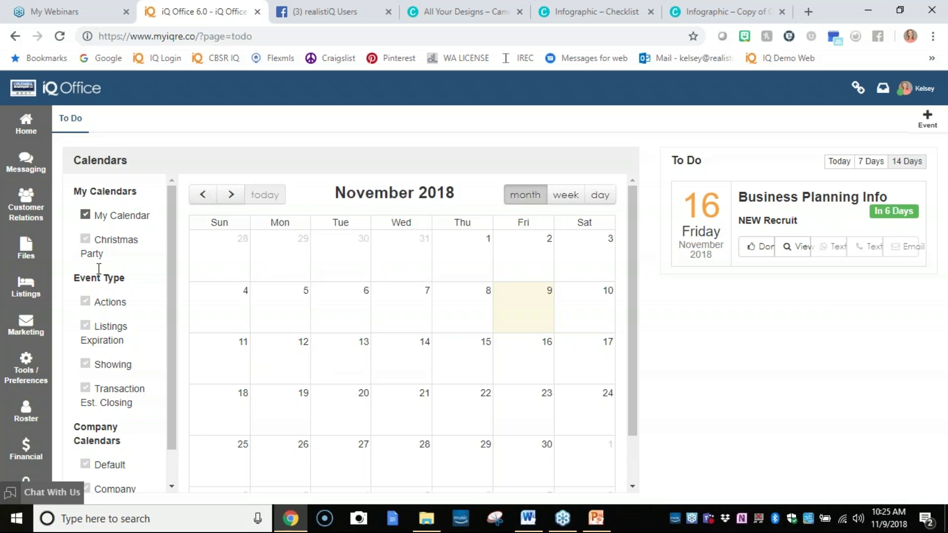
{"action": "left_click", "coordinate": [85, 301]}
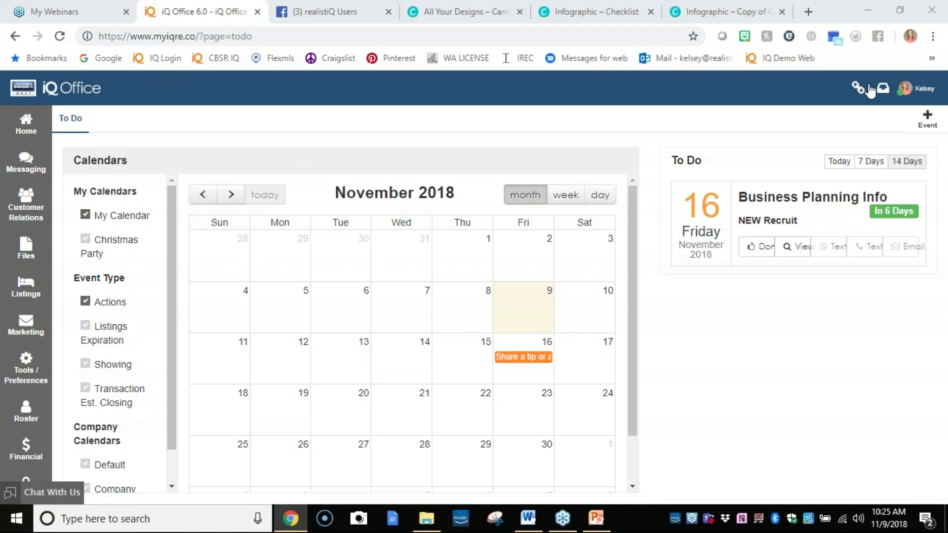
{"action": "left_click", "coordinate": [920, 91]}
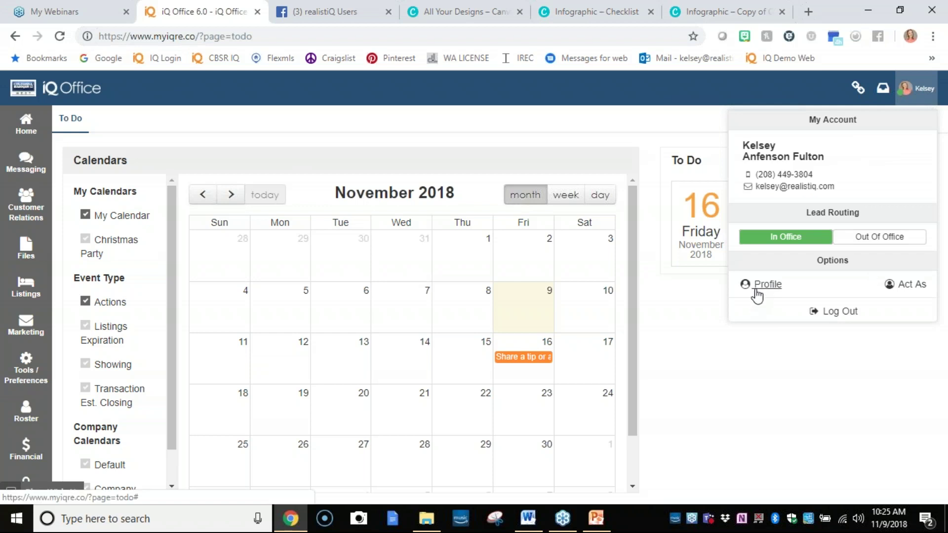
{"action": "left_click", "coordinate": [707, 338]}
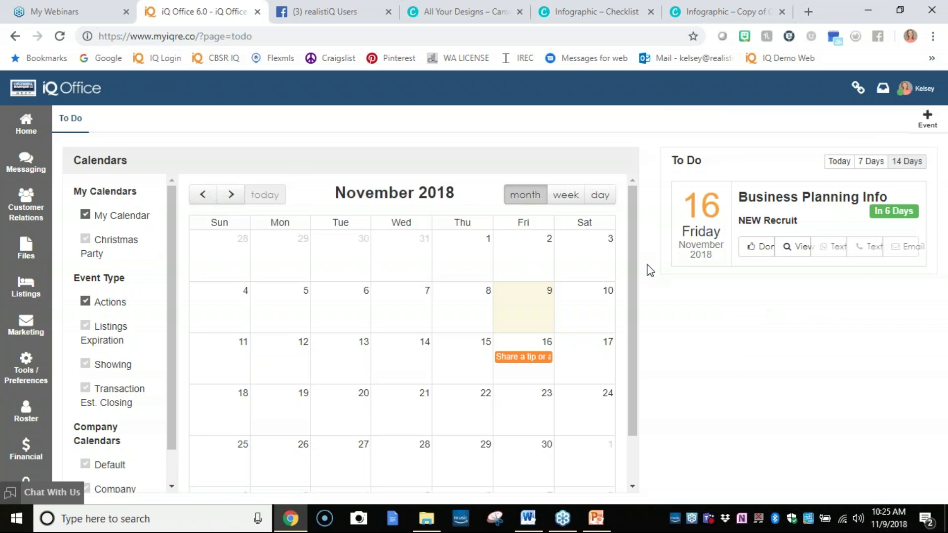
{"action": "left_click", "coordinate": [910, 89]}
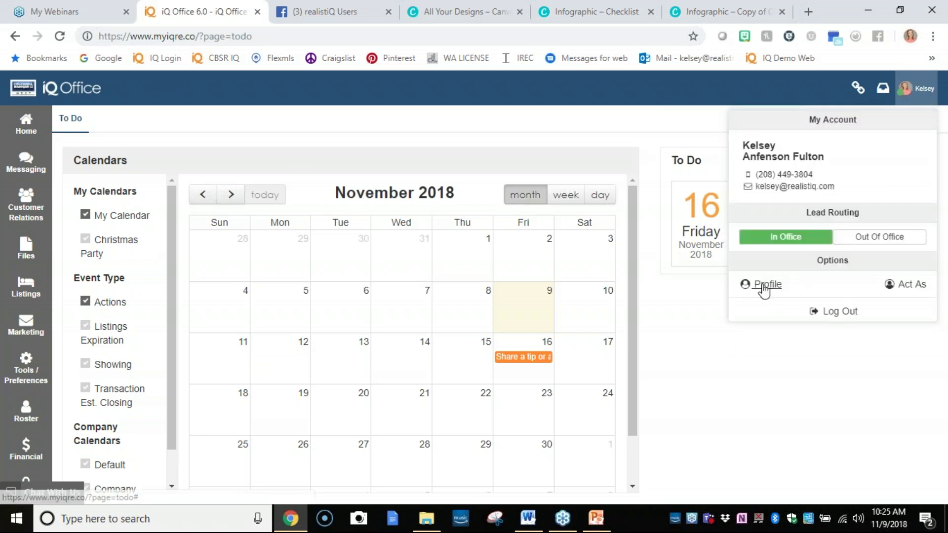
{"action": "left_click", "coordinate": [765, 287]}
{"action": "scroll", "coordinate": [332, 326], "scroll_direction": "down", "scroll_amount": 1}
{"action": "scroll", "coordinate": [331, 343], "scroll_direction": "down", "scroll_amount": 4}
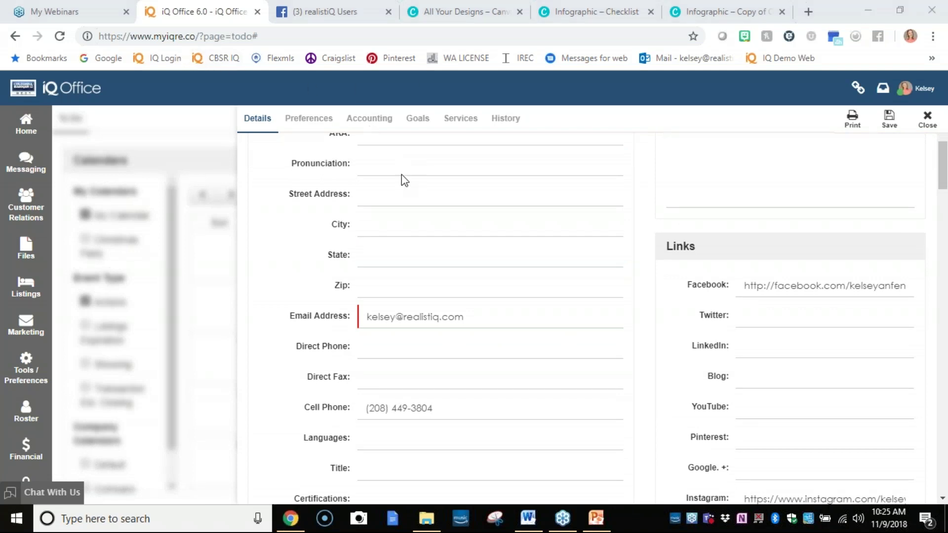
{"action": "left_click", "coordinate": [928, 122]}
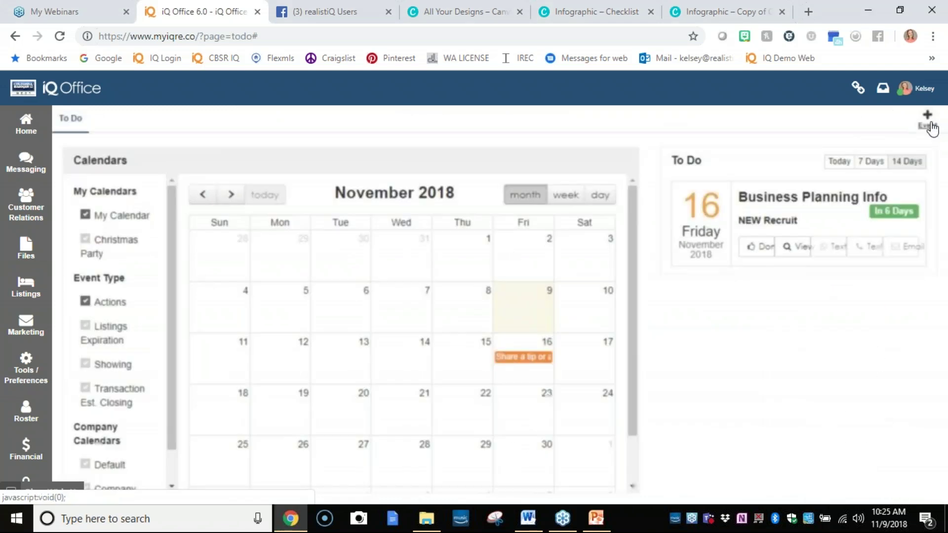
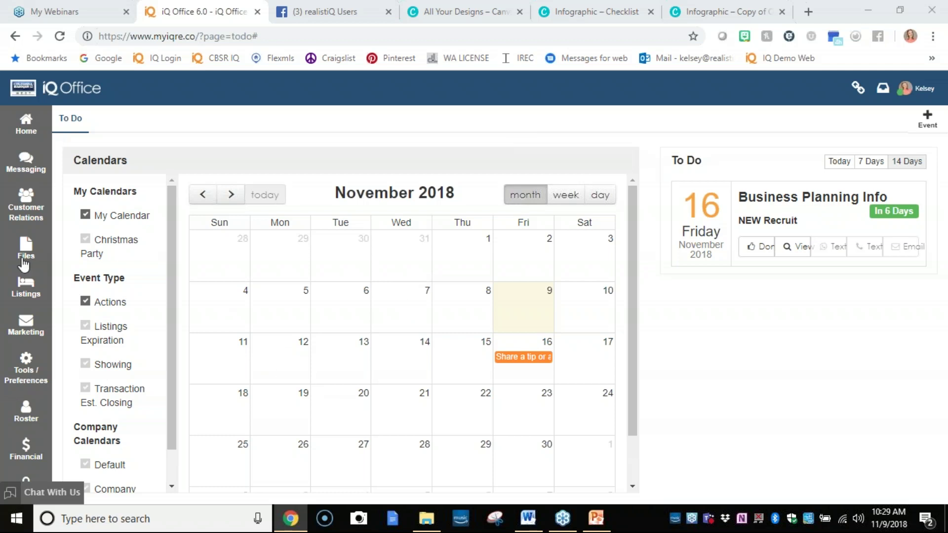
Open Company Action Plans under Manage Content in the admin panel, listing Buyer Survey, New Listing Actions Required and Recruiting.
{"action": "left_click", "coordinate": [28, 481]}
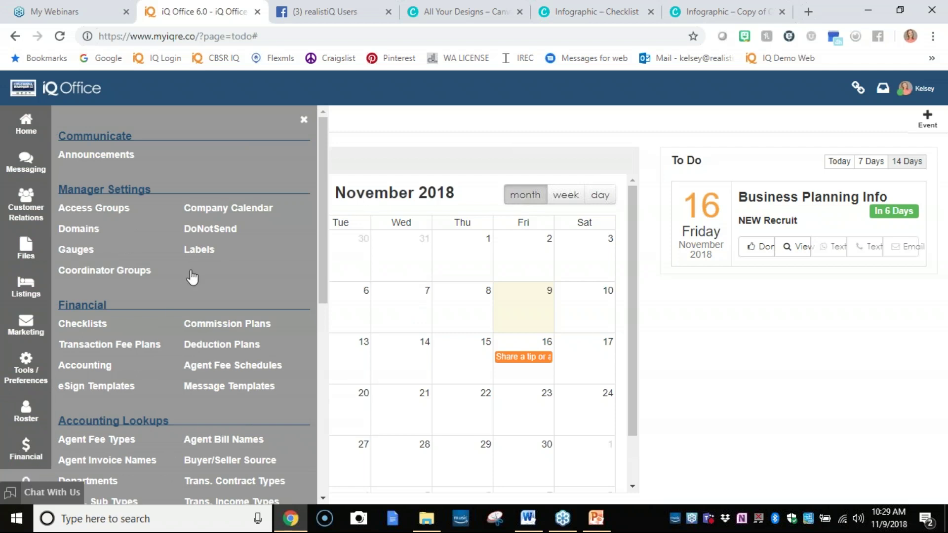
{"action": "scroll", "coordinate": [193, 278], "scroll_direction": "down", "scroll_amount": 6}
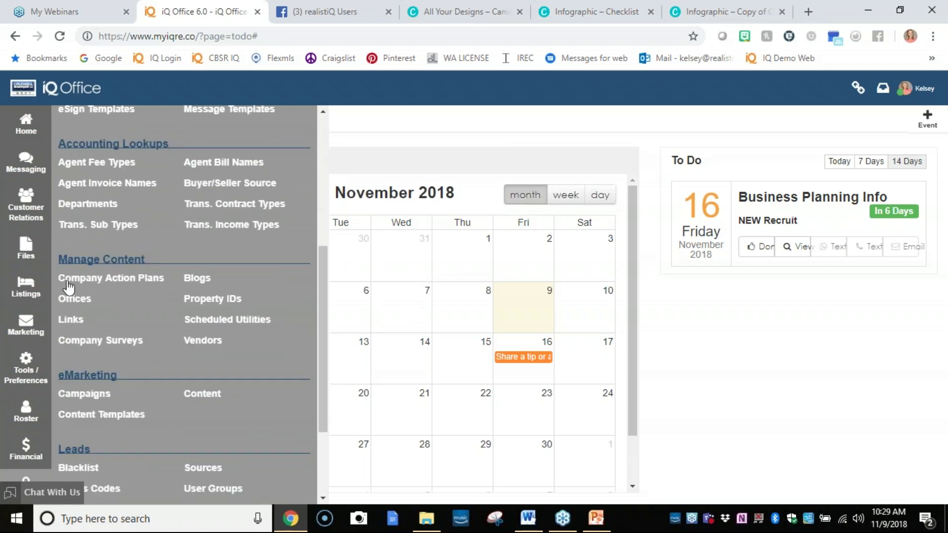
{"action": "left_click", "coordinate": [147, 281]}
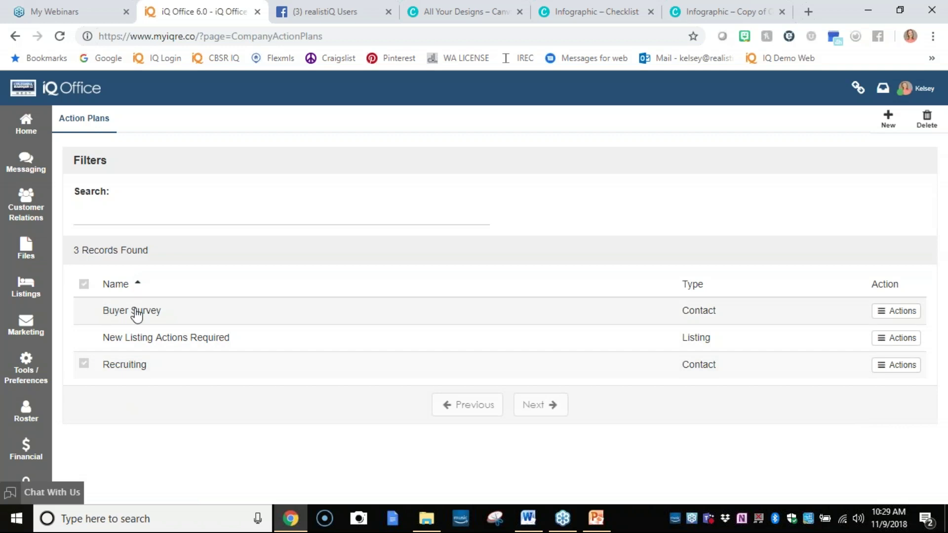
Open the agent's own action plans list from Tools/Preferences > My Action Plans.
{"action": "left_click", "coordinate": [32, 363]}
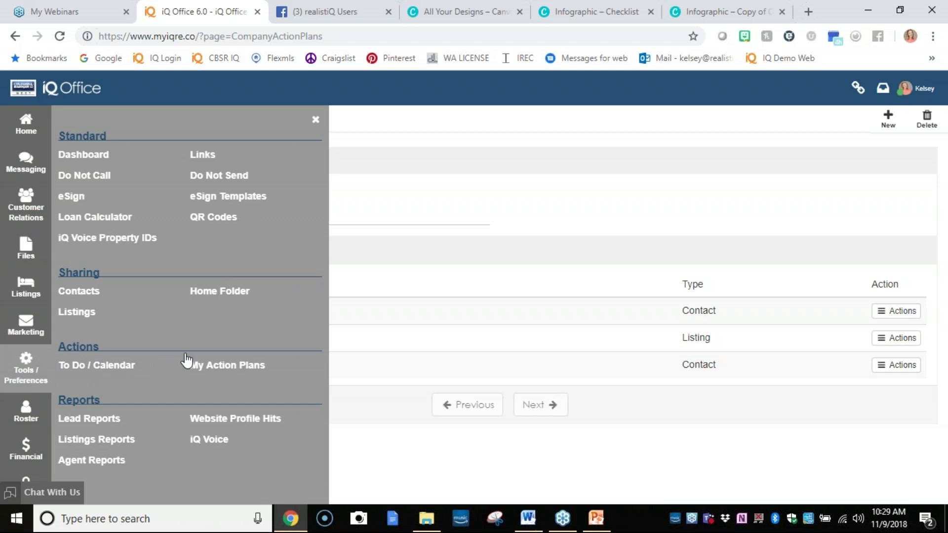
{"action": "left_click", "coordinate": [202, 366]}
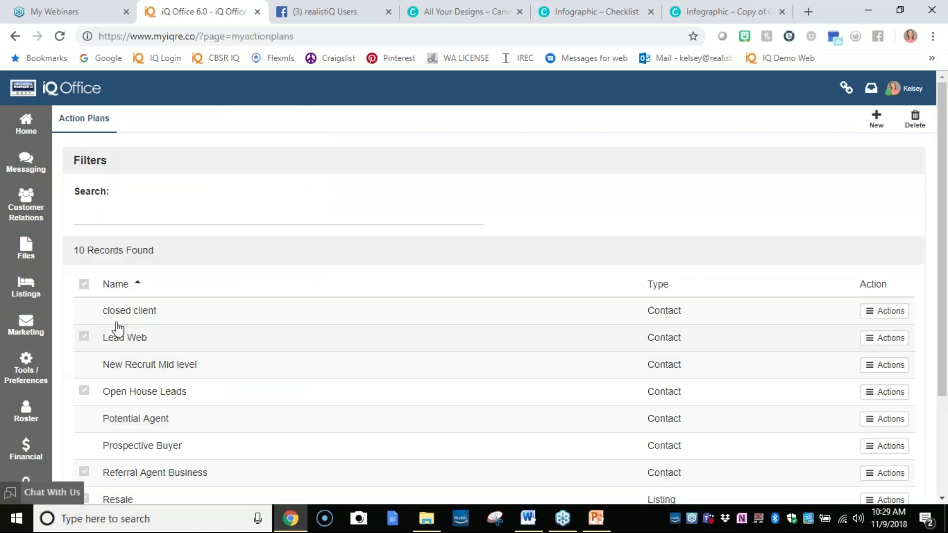
{"action": "scroll", "coordinate": [105, 334], "scroll_direction": "down", "scroll_amount": 2}
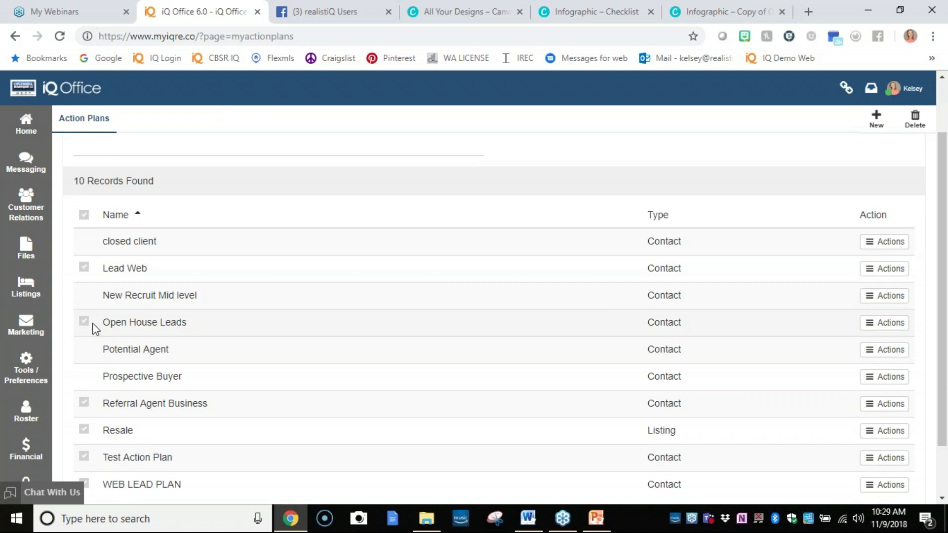
Tick the Open House Leads and Lead Web plans, leaving Referral Agent Business and Resale unticked.
{"action": "left_click", "coordinate": [86, 323]}
{"action": "left_click", "coordinate": [86, 270]}
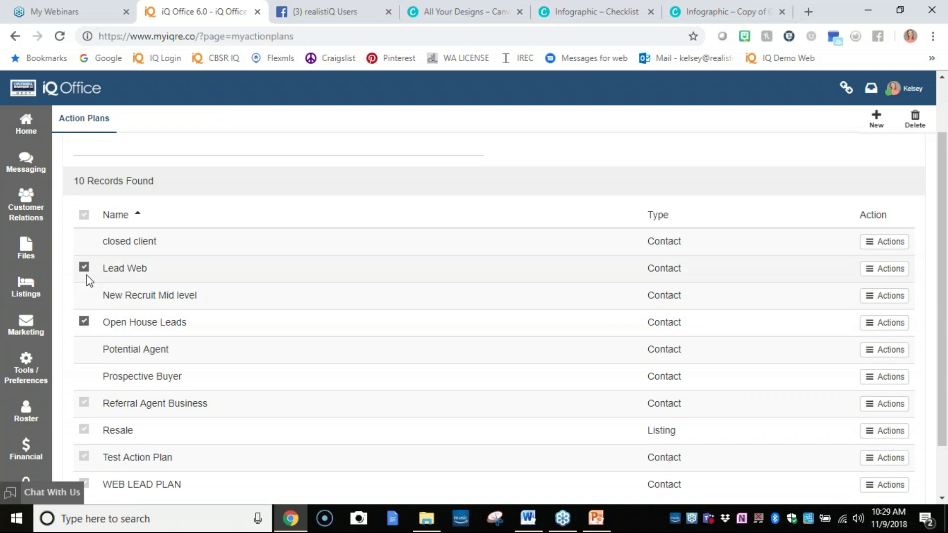
{"action": "left_click", "coordinate": [84, 403]}
{"action": "left_click", "coordinate": [84, 429]}
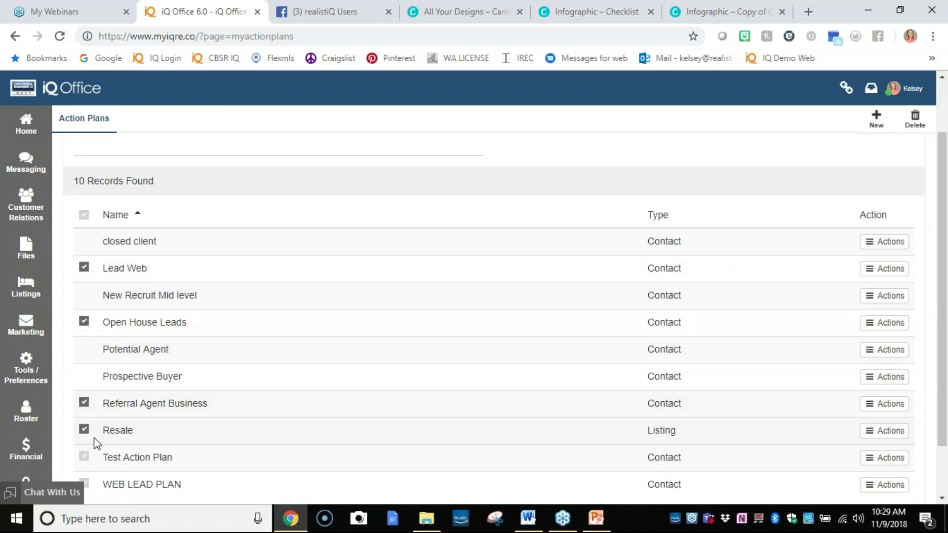
{"action": "left_click", "coordinate": [83, 429]}
{"action": "left_click", "coordinate": [84, 403]}
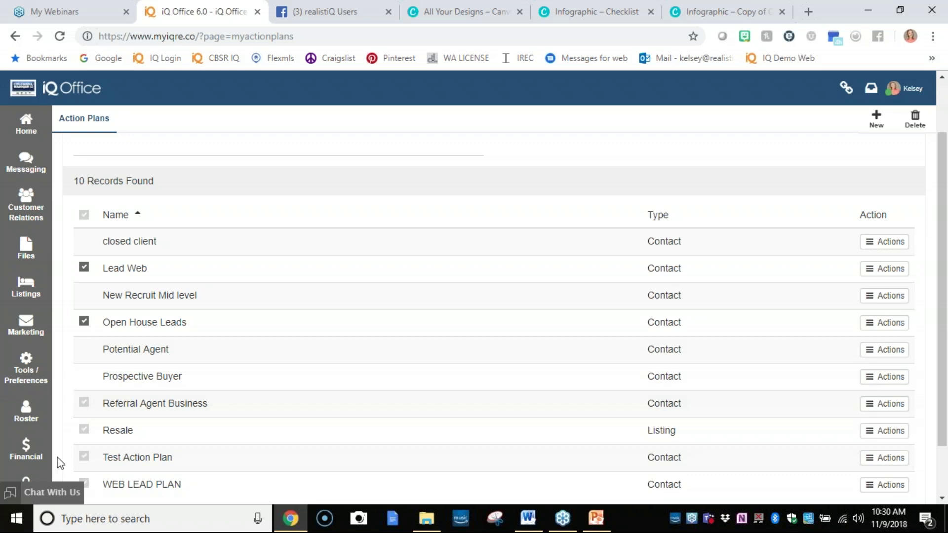
{"action": "left_click", "coordinate": [30, 480]}
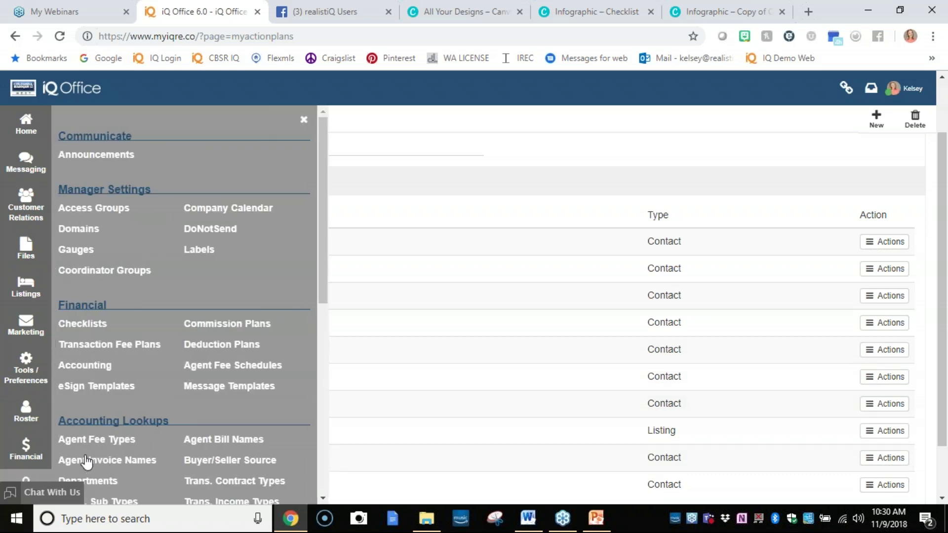
Open eMarketing Campaigns from the admin panel, listing 4th of July, Halloween and Thanksgiving 2017 campaigns.
{"action": "scroll", "coordinate": [174, 274], "scroll_direction": "down", "scroll_amount": 4}
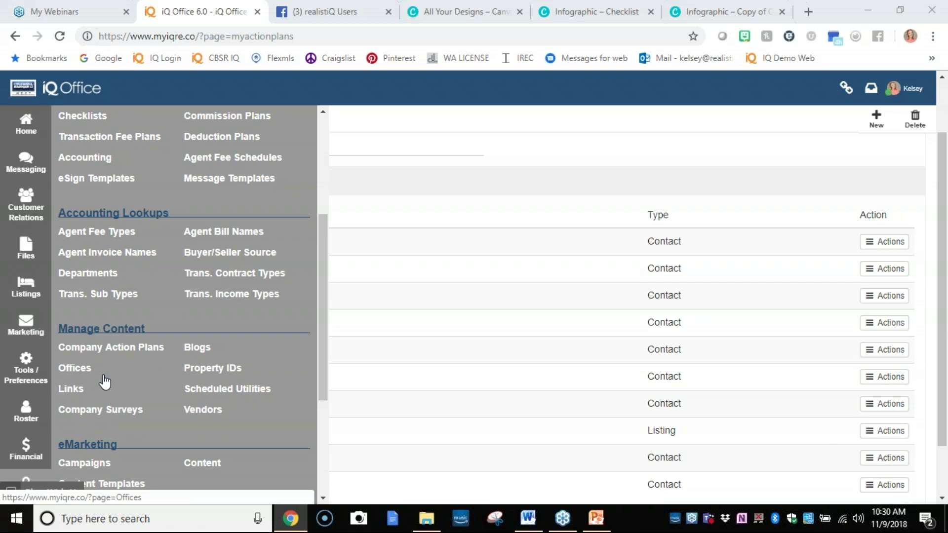
{"action": "scroll", "coordinate": [105, 381], "scroll_direction": "down", "scroll_amount": 3}
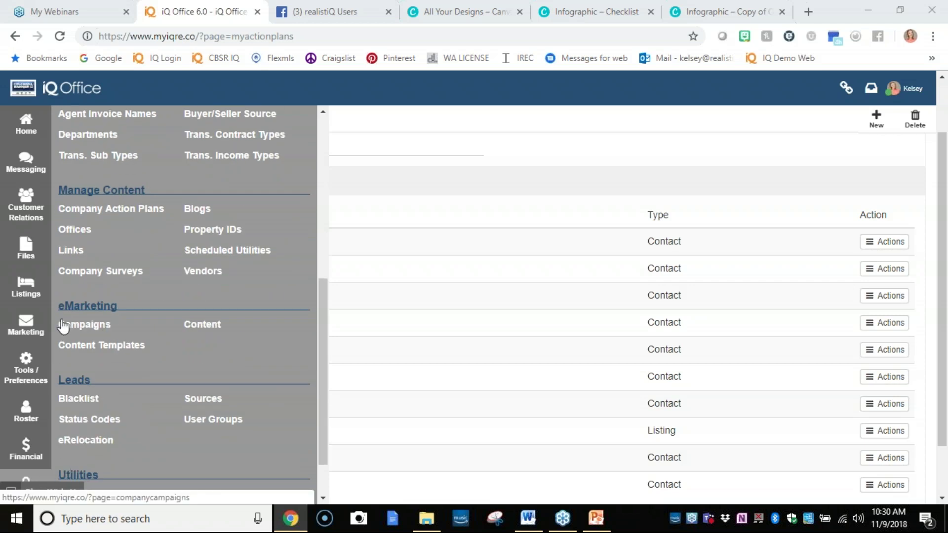
{"action": "left_click", "coordinate": [108, 328]}
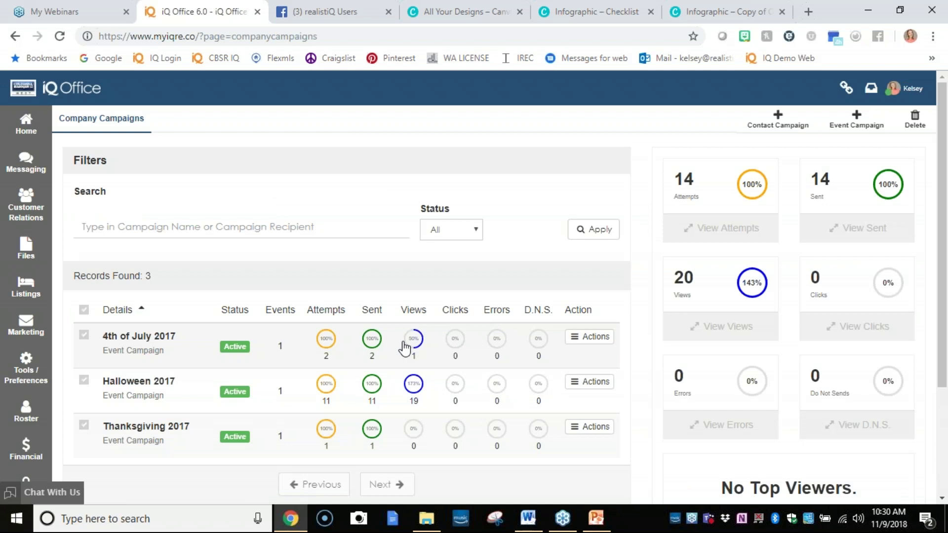
Add a contact campaign titled 'Weekly News for XYZ Brokers the best in the world' and finish it.
{"action": "left_click", "coordinate": [793, 118]}
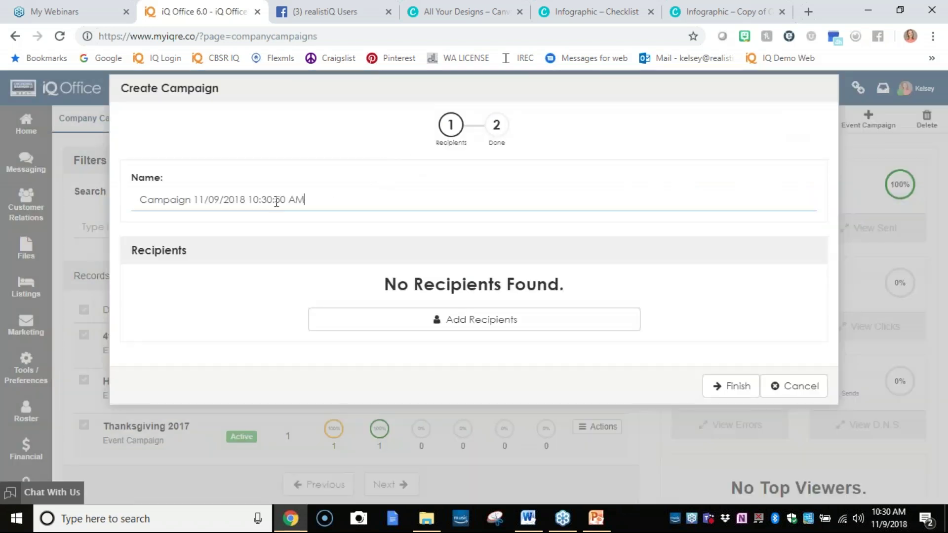
{"action": "left_click_drag", "start_coordinate": [324, 203], "coordinate": [139, 187]}
{"action": "type", "text": "We"}
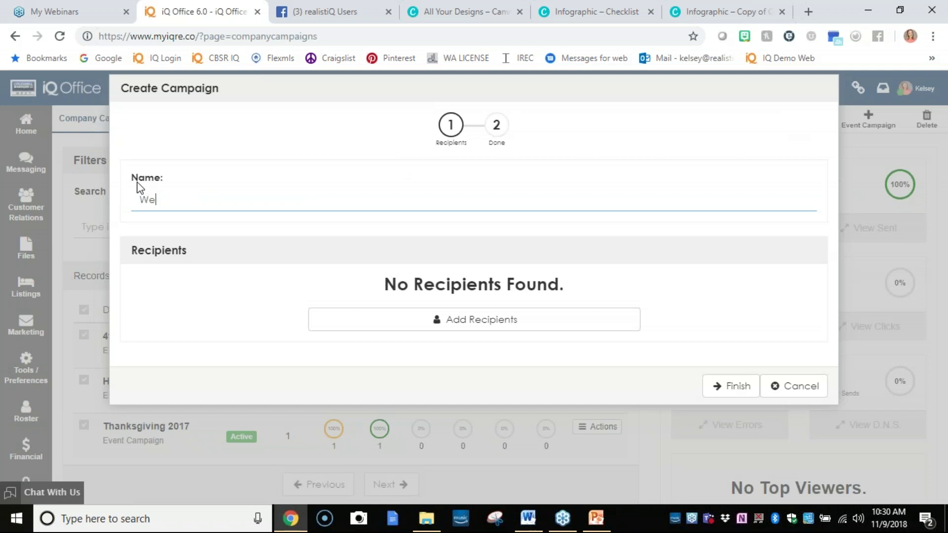
{"action": "type", "text": "ekly News for XYZ Brokers t"}
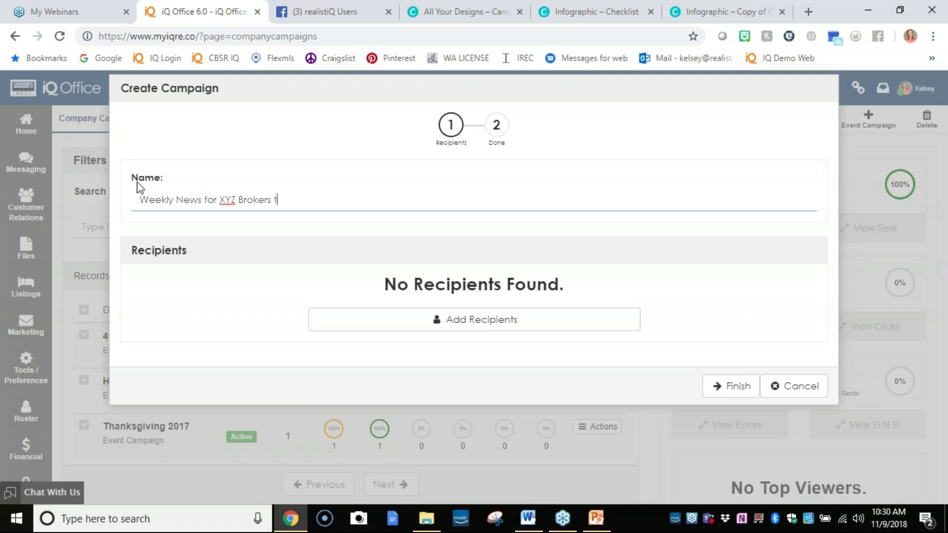
{"action": "type", "text": "he best in the world"}
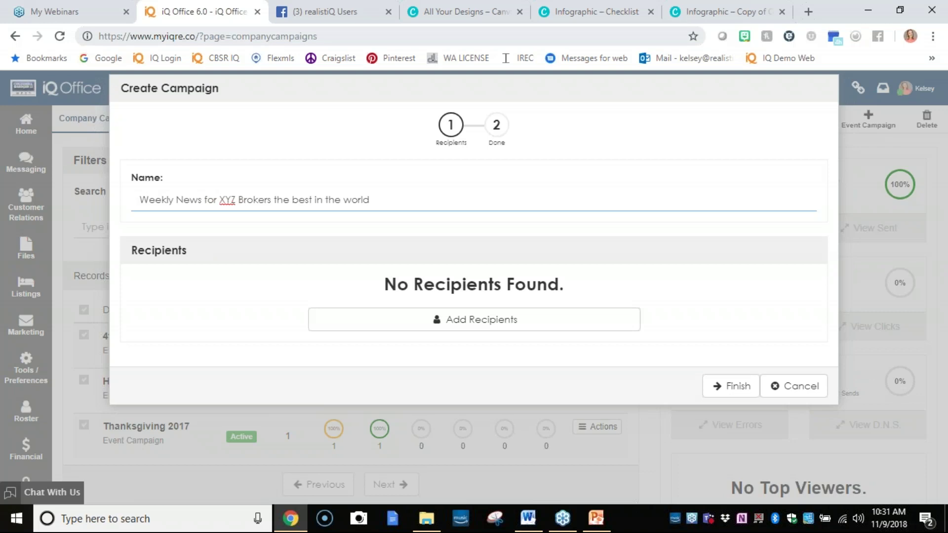
{"action": "left_click", "coordinate": [714, 386]}
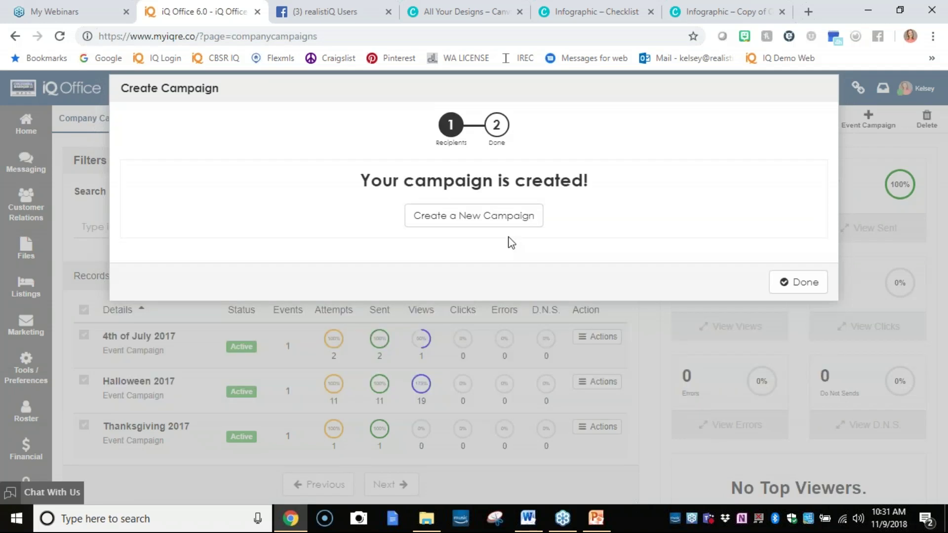
{"action": "left_click", "coordinate": [798, 289]}
{"action": "scroll", "coordinate": [326, 351], "scroll_direction": "down", "scroll_amount": 3}
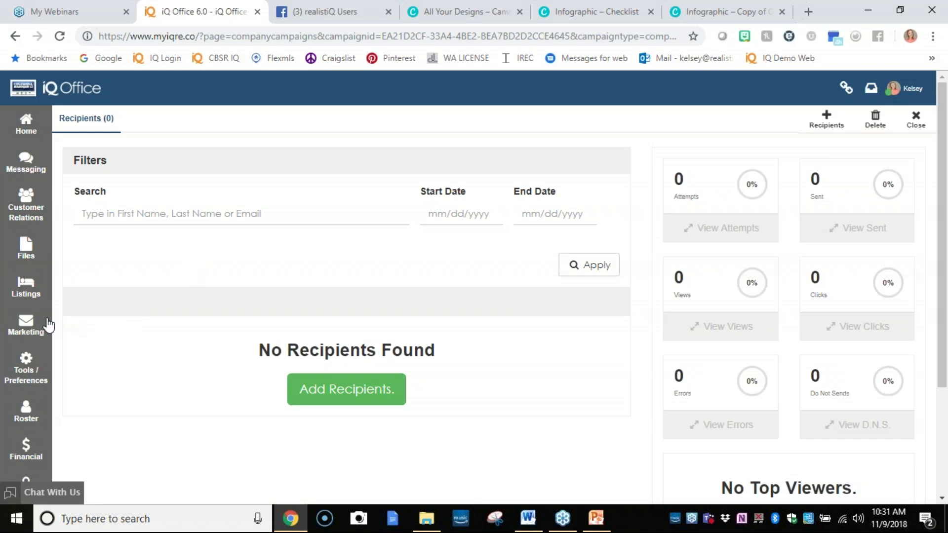
Go to Marketing > My Campaigns and switch to Company Campaigns, now showing 4 records.
{"action": "scroll", "coordinate": [205, 313], "scroll_direction": "down", "scroll_amount": 3}
{"action": "scroll", "coordinate": [254, 297], "scroll_direction": "up", "scroll_amount": 3}
{"action": "left_click", "coordinate": [10, 369]}
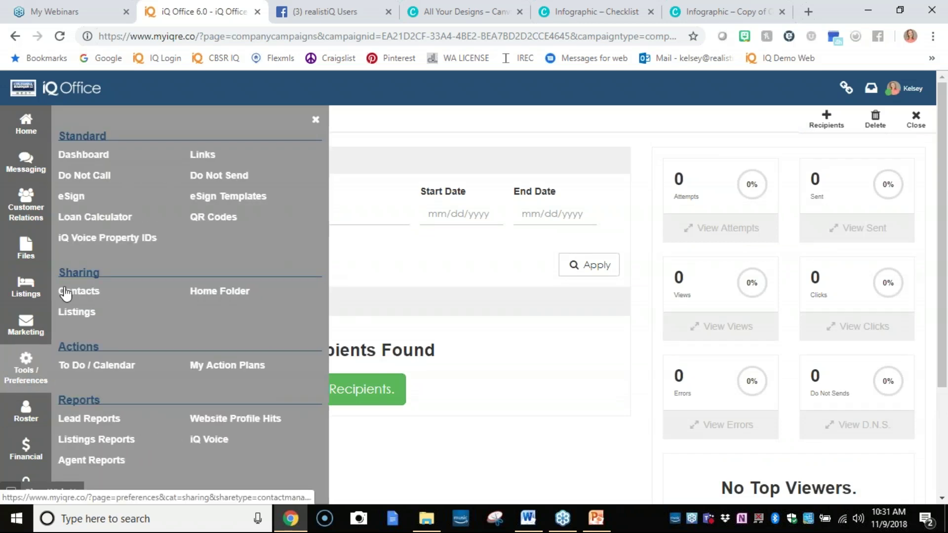
{"action": "left_click", "coordinate": [29, 326]}
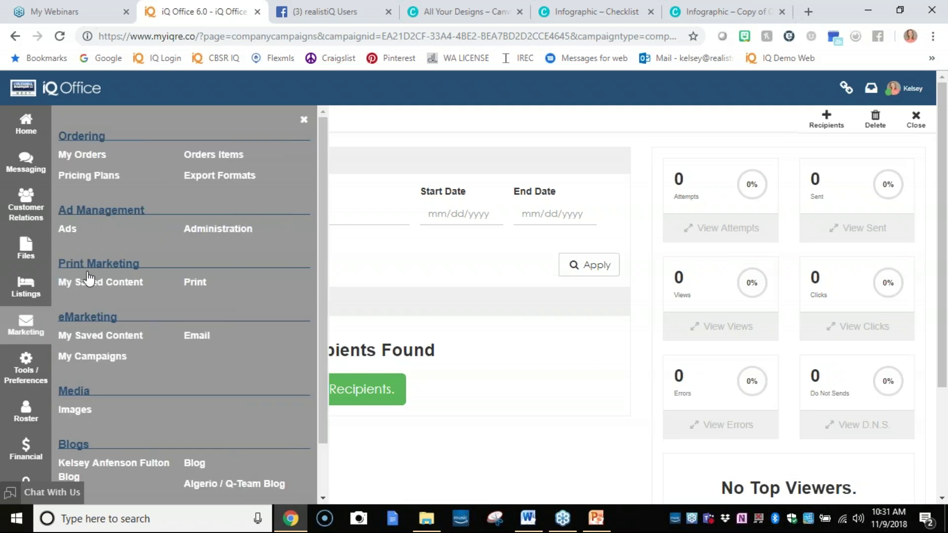
{"action": "left_click", "coordinate": [93, 357]}
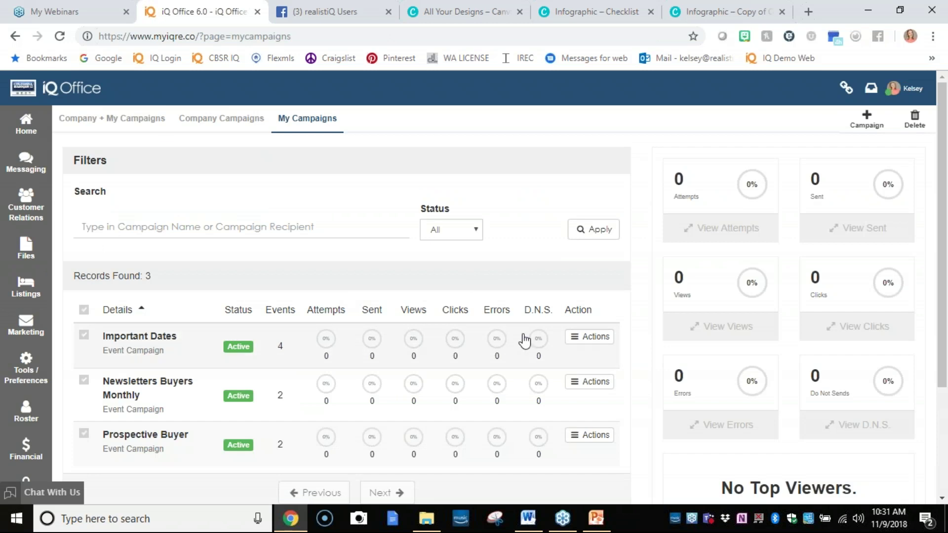
{"action": "left_click", "coordinate": [238, 125]}
Review the Weekly News campaign's empty details, return to Company Campaigns, and start a new campaign.
{"action": "scroll", "coordinate": [254, 257], "scroll_direction": "down", "scroll_amount": 3}
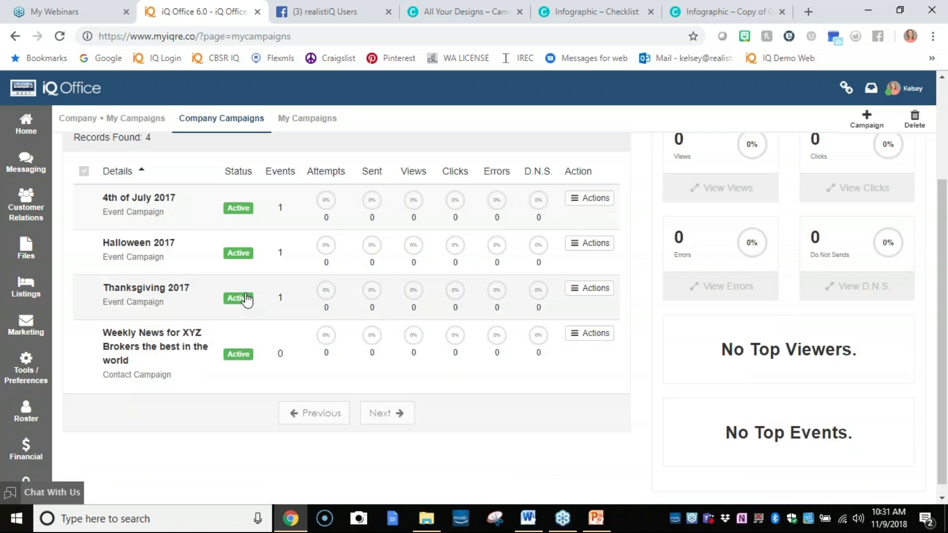
{"action": "left_click", "coordinate": [146, 359]}
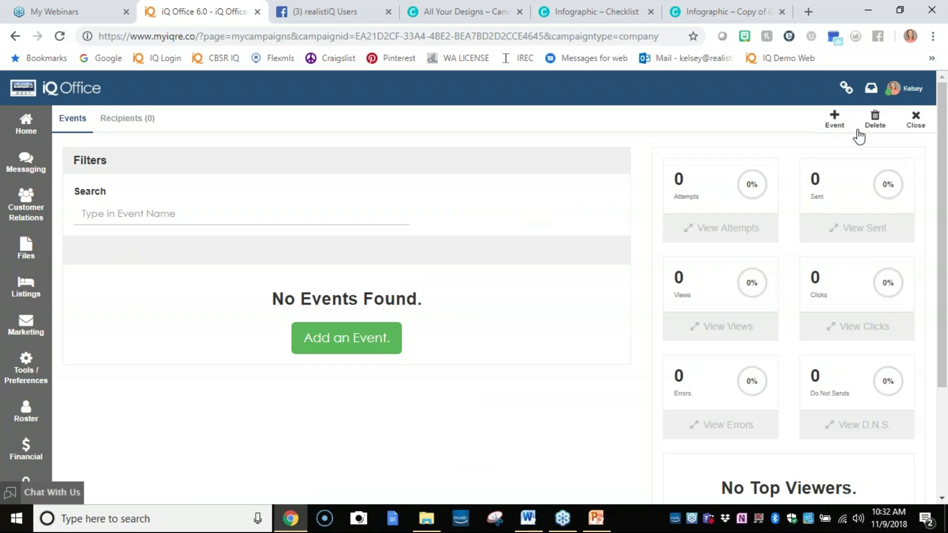
{"action": "left_click", "coordinate": [913, 121]}
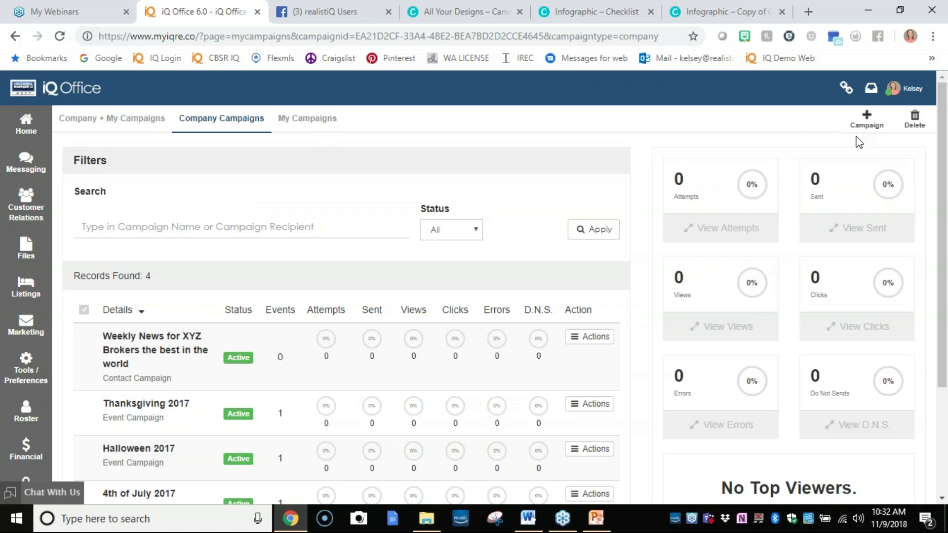
{"action": "left_click", "coordinate": [862, 123]}
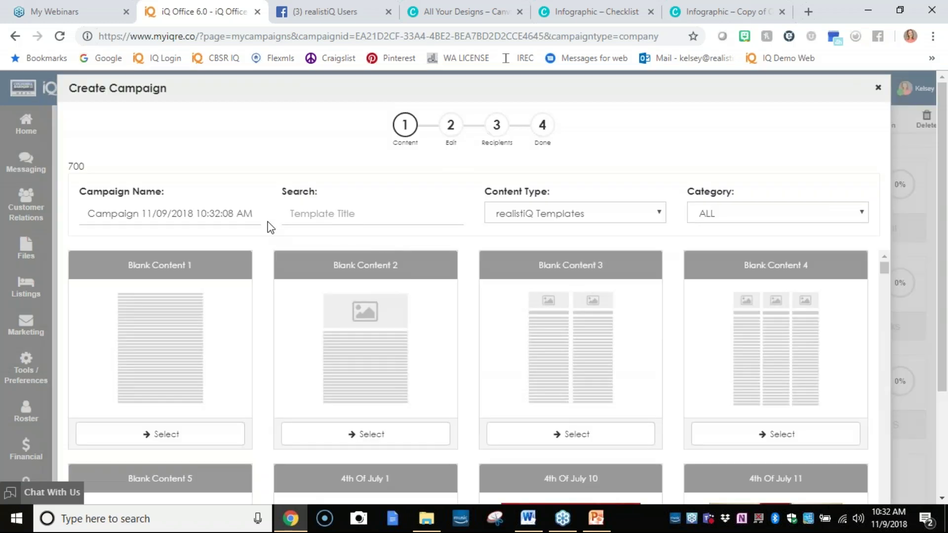
Rename the campaign to 'NEWS NEWS NEWS' and filter templates to the Newsletters category.
{"action": "triple_click", "coordinate": [189, 214]}
{"action": "type", "text": "NEWS NEWS NEWS"}
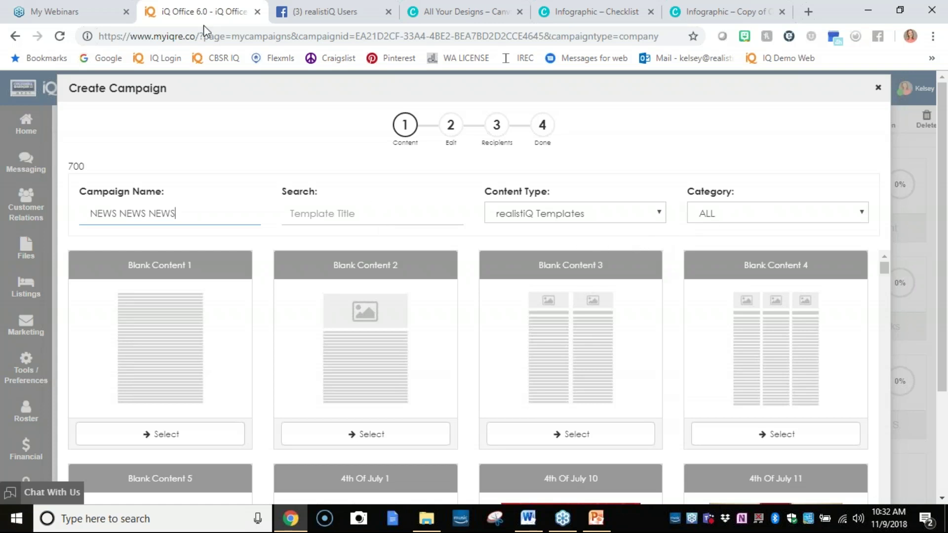
{"action": "left_click", "coordinate": [178, 51]}
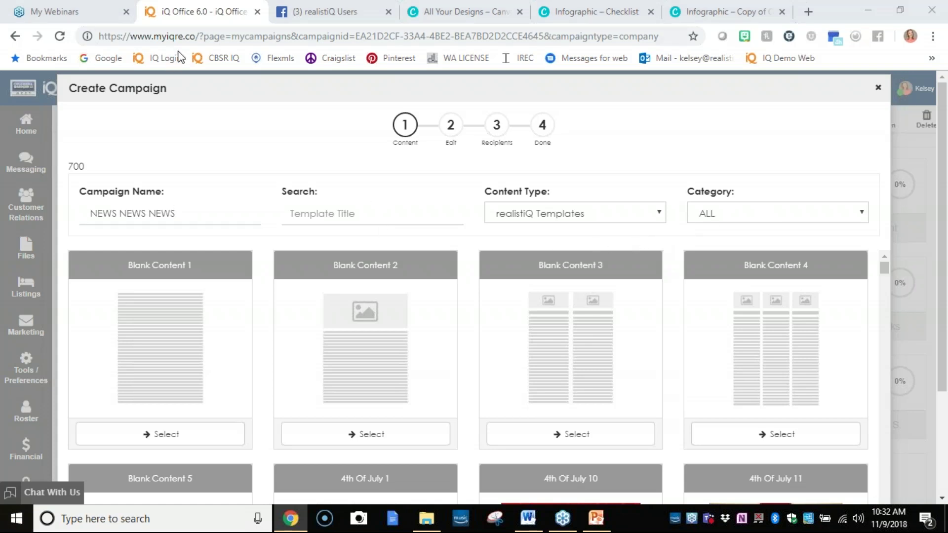
{"action": "left_click", "coordinate": [654, 214]}
{"action": "left_click", "coordinate": [739, 214]}
{"action": "scroll", "coordinate": [741, 297], "scroll_direction": "down", "scroll_amount": 8}
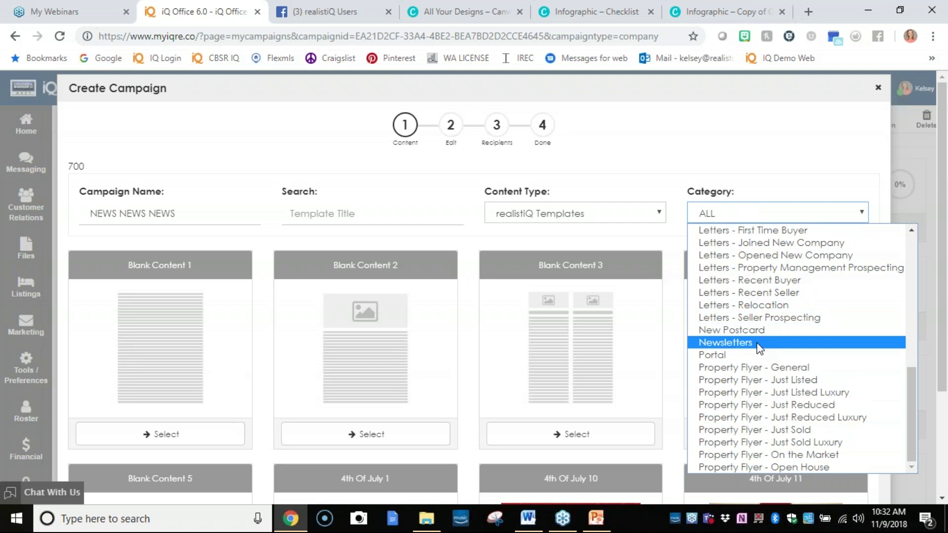
{"action": "left_click", "coordinate": [754, 342]}
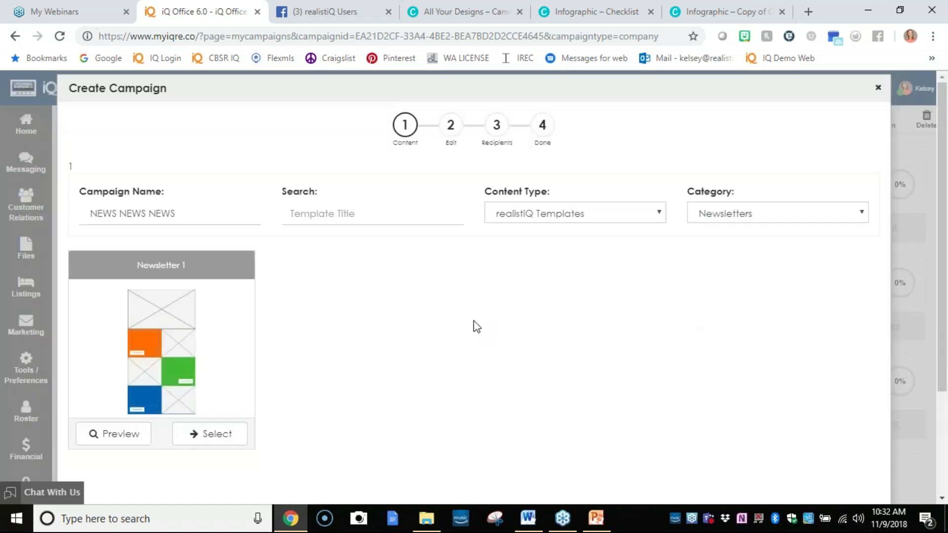
Preview and select the Newsletter 1 template, then begin retyping the subject as 'Weekly News for Novem'.
{"action": "left_click", "coordinate": [129, 440]}
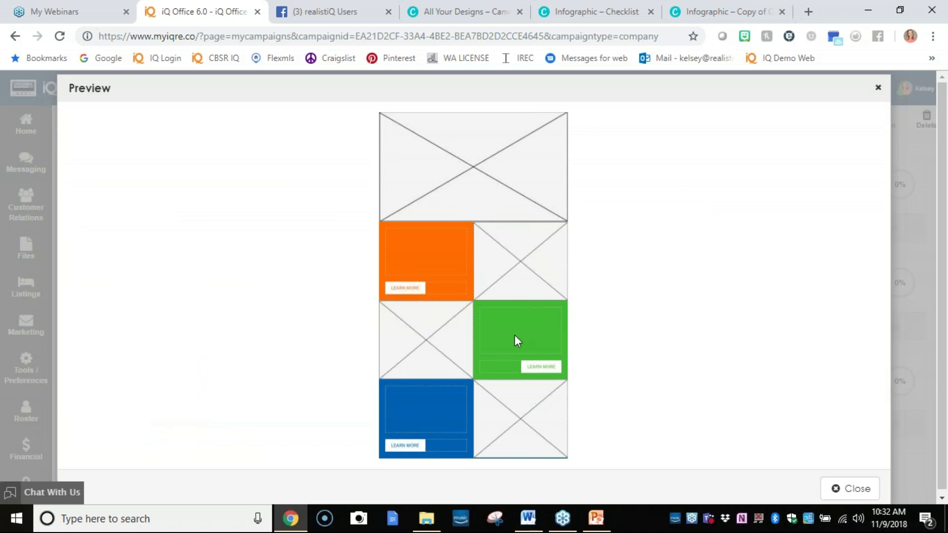
{"action": "left_click", "coordinate": [880, 84]}
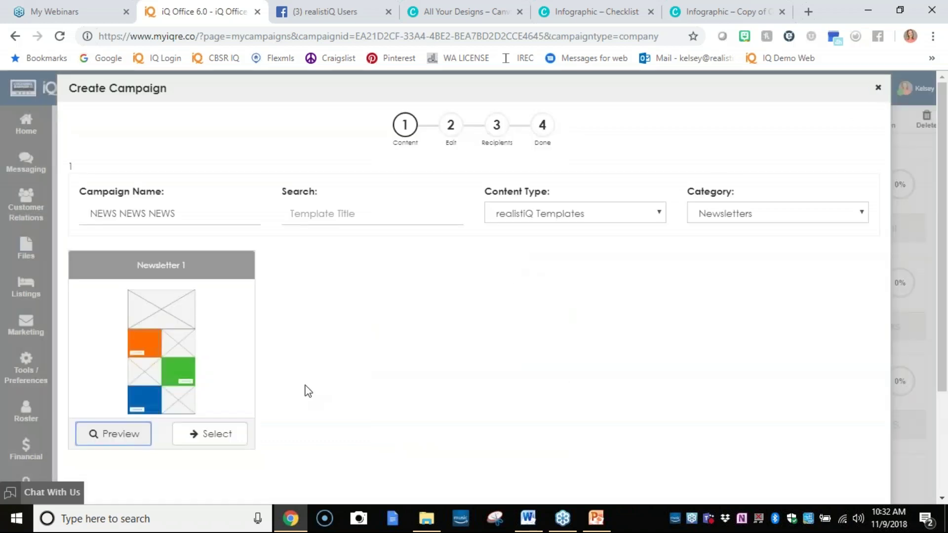
{"action": "left_click", "coordinate": [210, 435]}
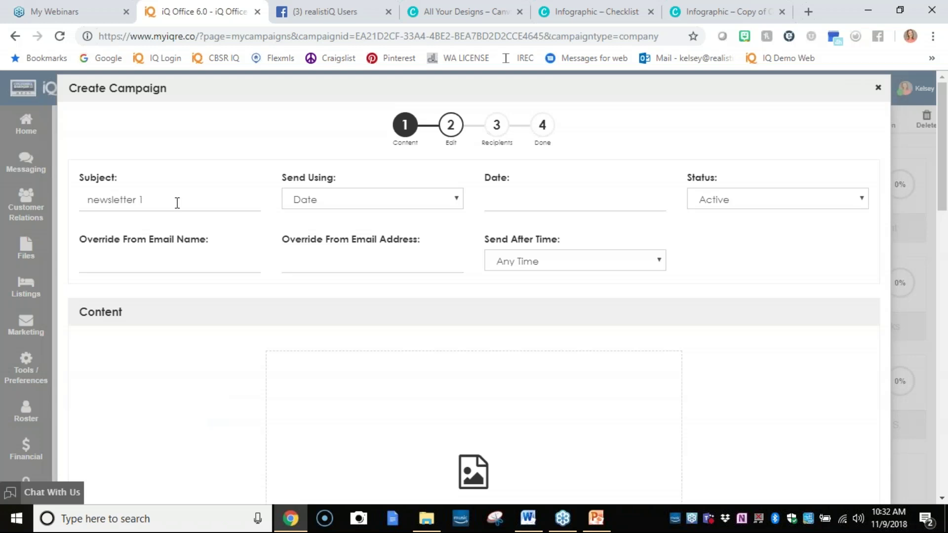
{"action": "left_click_drag", "start_coordinate": [178, 203], "coordinate": [2, 207]}
{"action": "type", "text": "Week"}
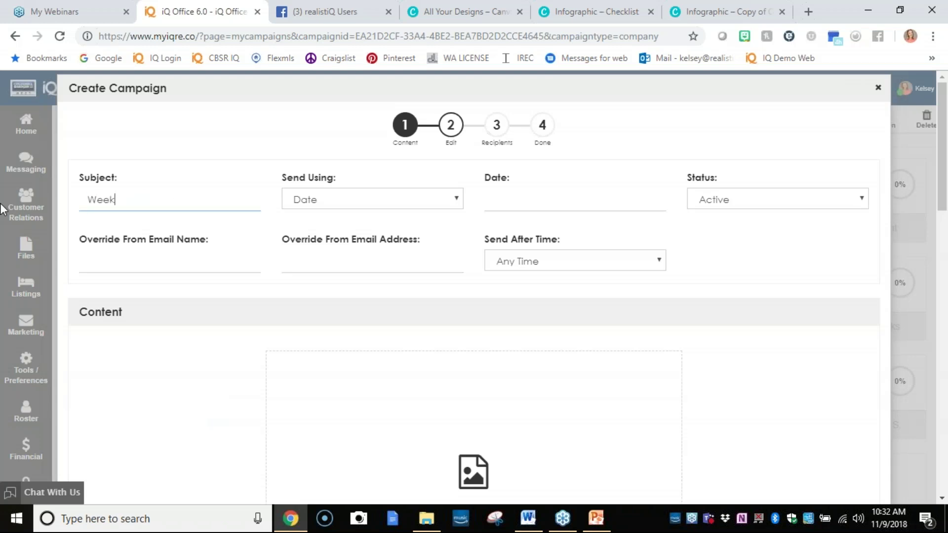
{"action": "type", "text": "ly News for November 9th"}
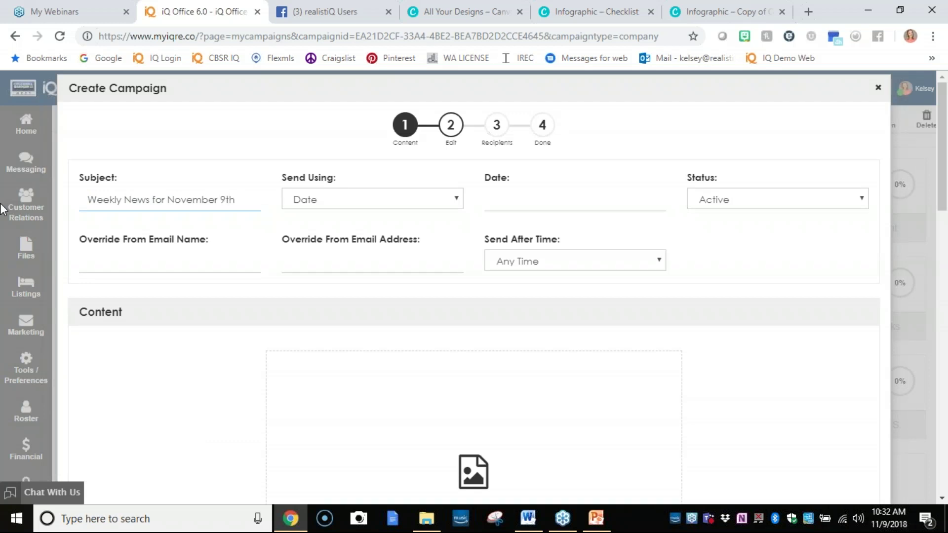
Keep sending by date and schedule the 'Weekly News for November 9th' newsletter for 11/09/2018 after 2:00 PM.
{"action": "left_click", "coordinate": [322, 204]}
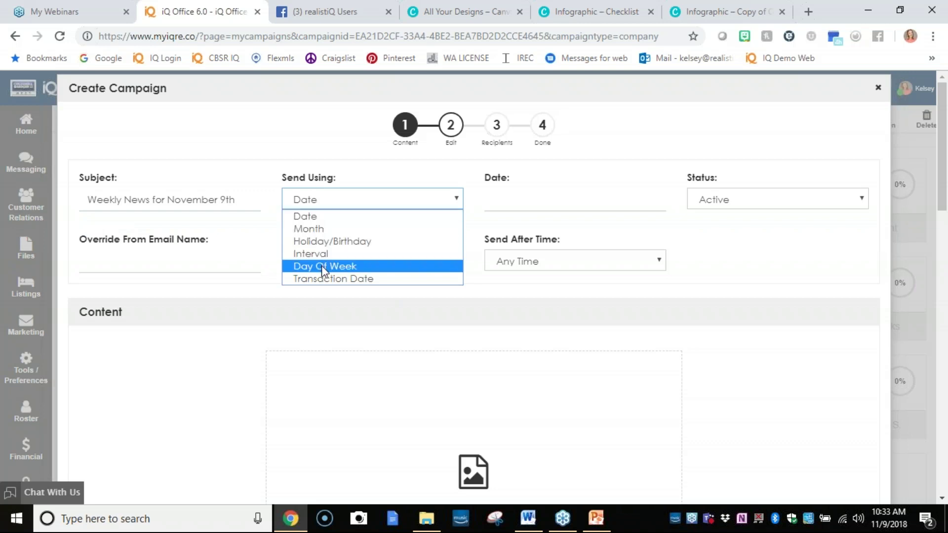
{"action": "left_click", "coordinate": [316, 217]}
{"action": "left_click", "coordinate": [501, 207]}
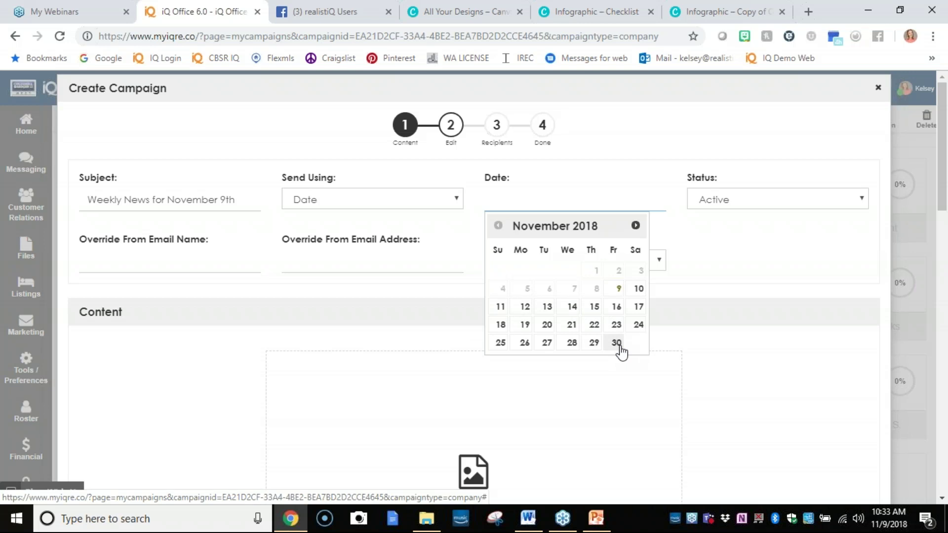
{"action": "left_click", "coordinate": [617, 289]}
{"action": "left_click", "coordinate": [618, 266]}
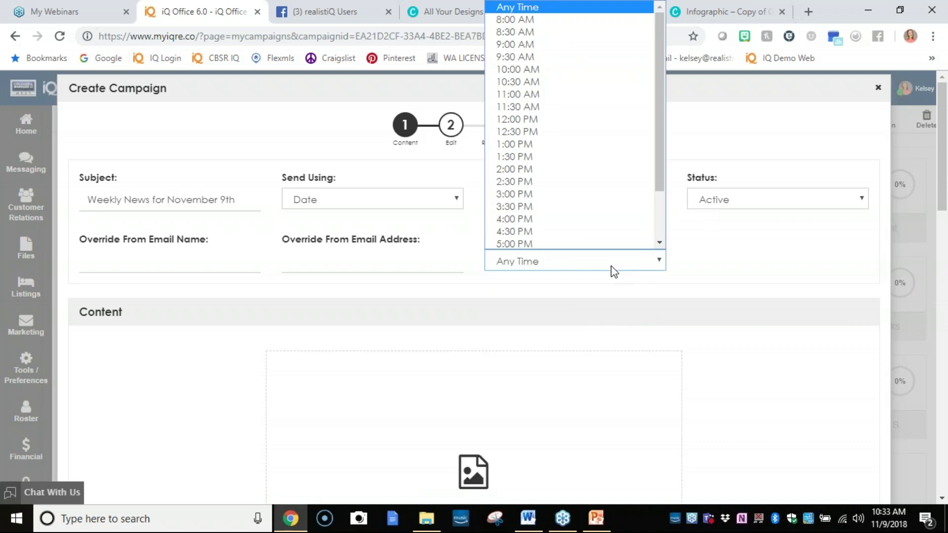
{"action": "left_click", "coordinate": [574, 94]}
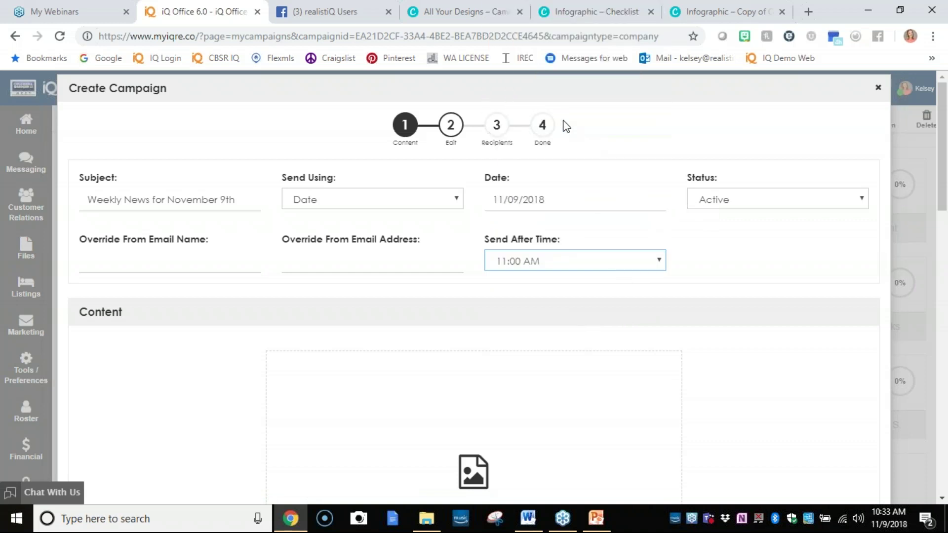
{"action": "left_click", "coordinate": [623, 261]}
{"action": "left_click", "coordinate": [595, 168]}
{"action": "scroll", "coordinate": [761, 330], "scroll_direction": "down", "scroll_amount": 5}
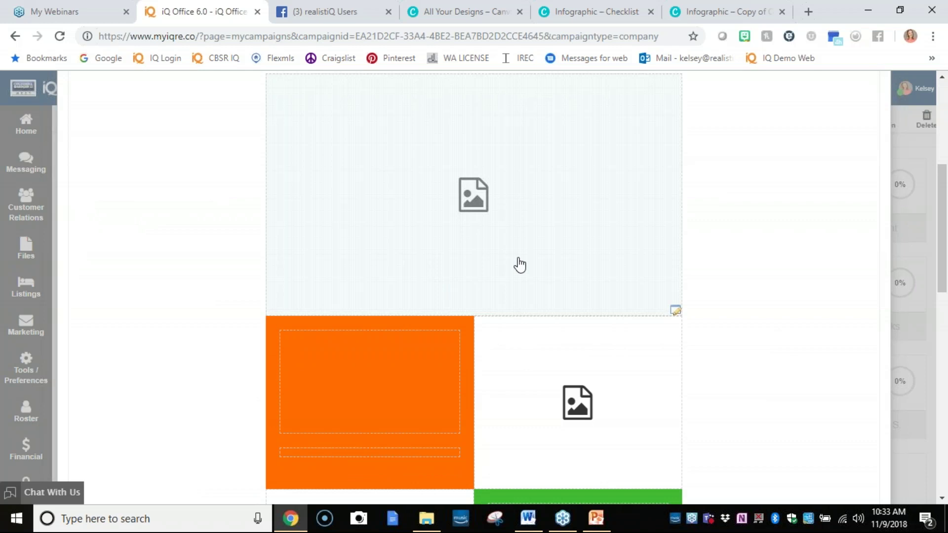
Put the Adventure picture from My Images into the top image block, cropped to its middle, and save.
{"action": "left_click", "coordinate": [490, 295]}
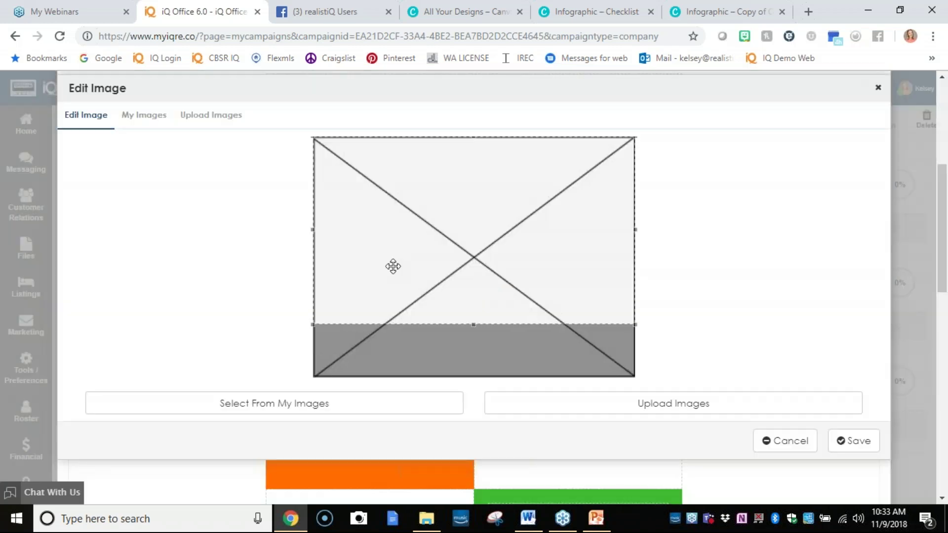
{"action": "left_click", "coordinate": [129, 118]}
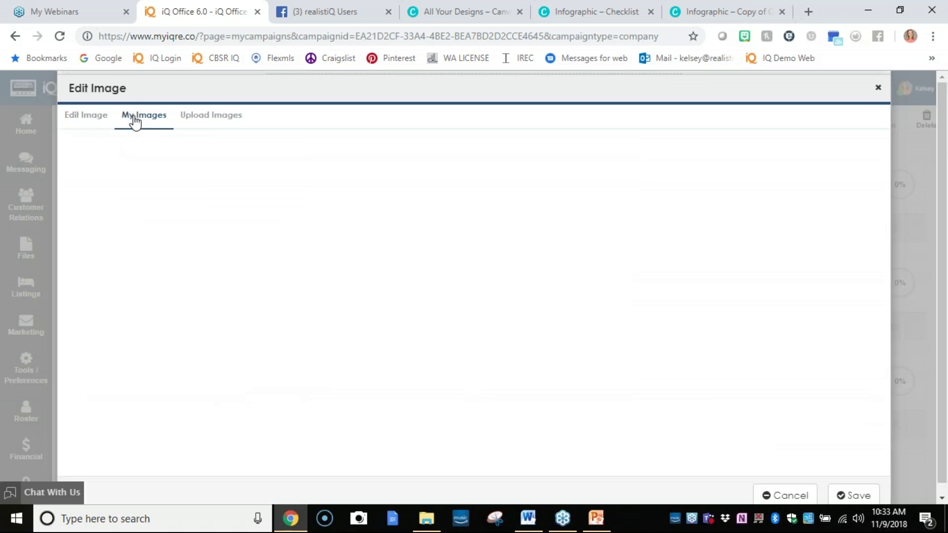
{"action": "left_click", "coordinate": [149, 319]}
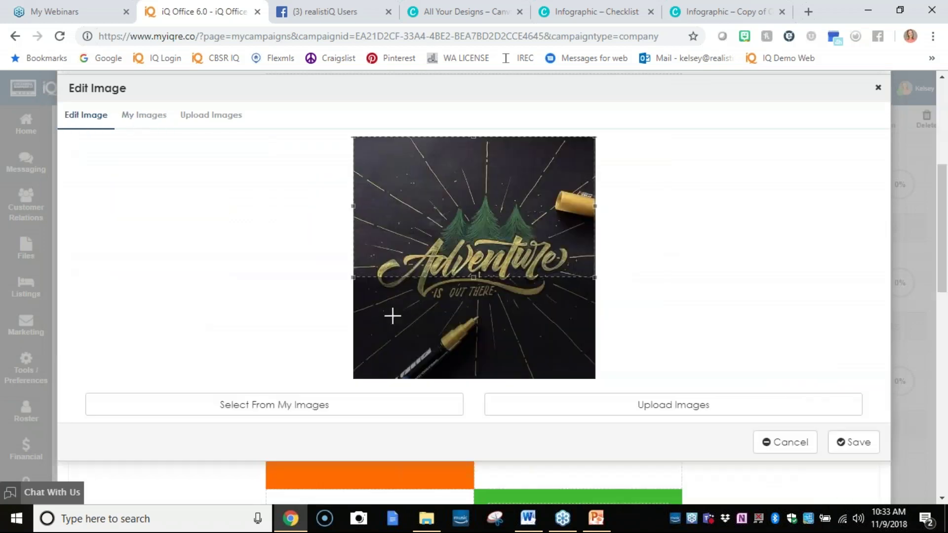
{"action": "left_click_drag", "start_coordinate": [420, 250], "coordinate": [410, 307]}
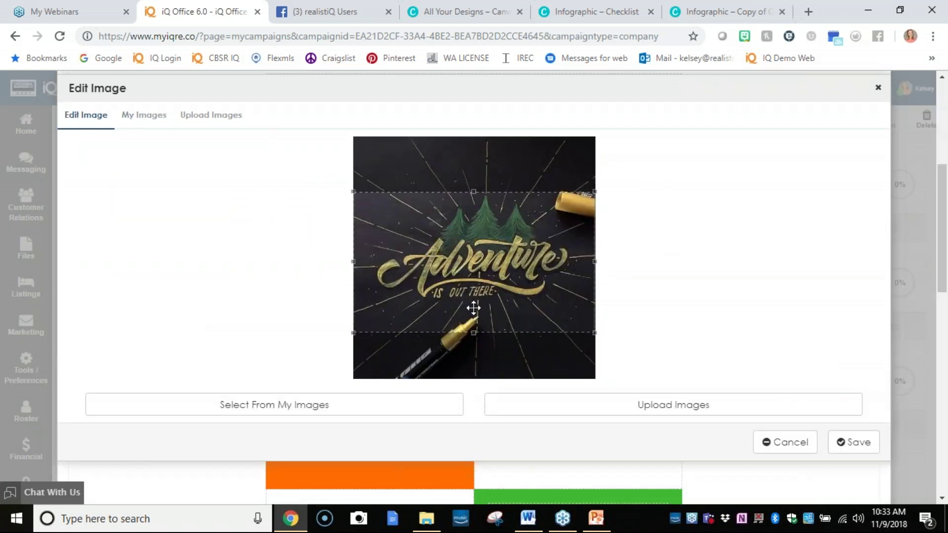
{"action": "left_click", "coordinate": [849, 441]}
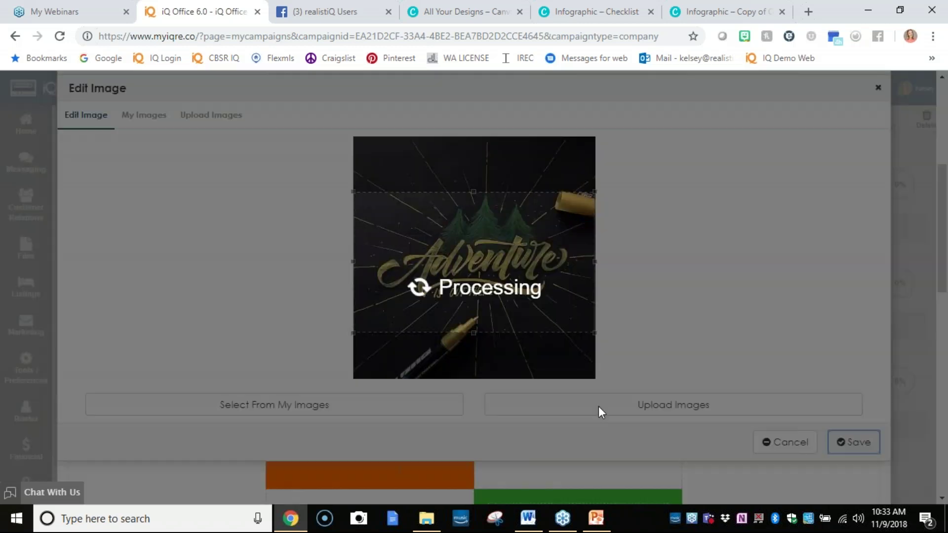
{"action": "scroll", "coordinate": [430, 375], "scroll_direction": "down", "scroll_amount": 2}
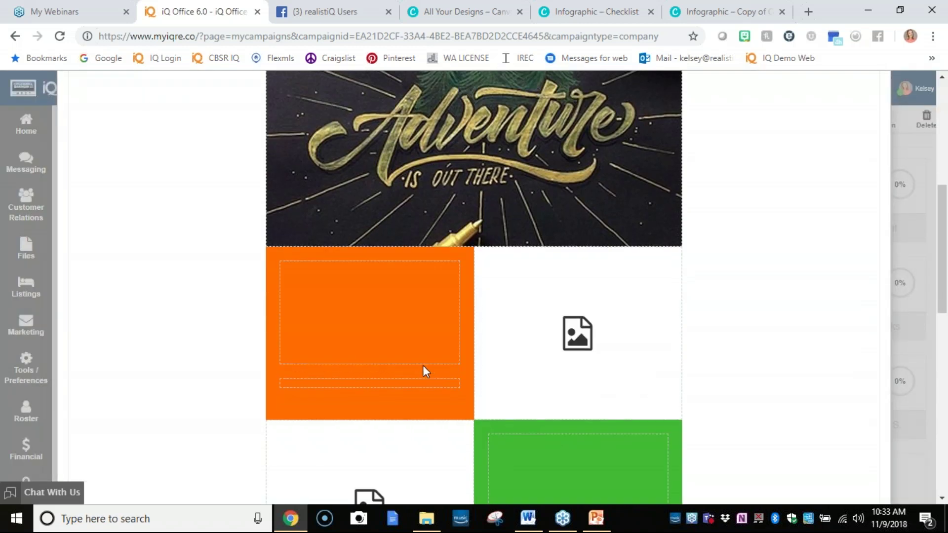
Write '{{ContactFirstName}}, Welcome to our weekly newsletter!' and add the agent first name field below it.
{"action": "left_click", "coordinate": [408, 298]}
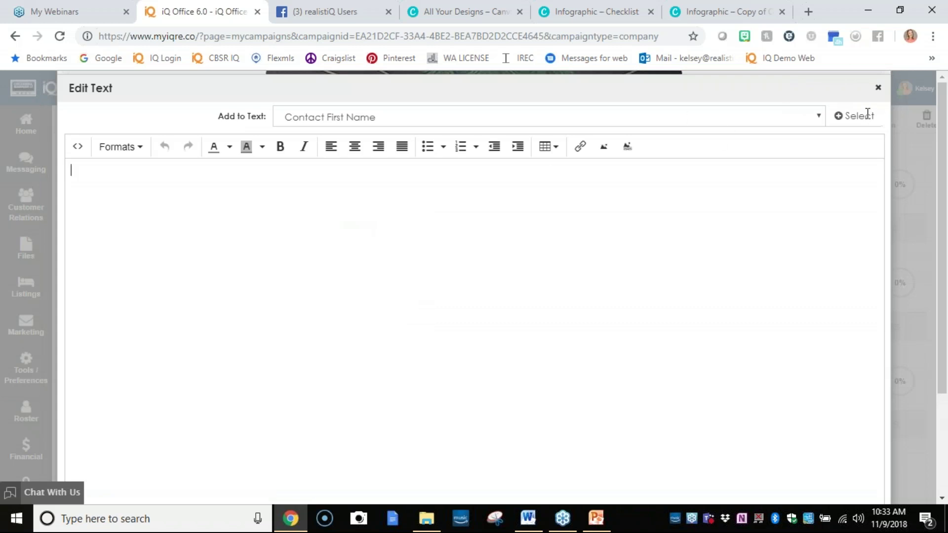
{"action": "left_click", "coordinate": [850, 116]}
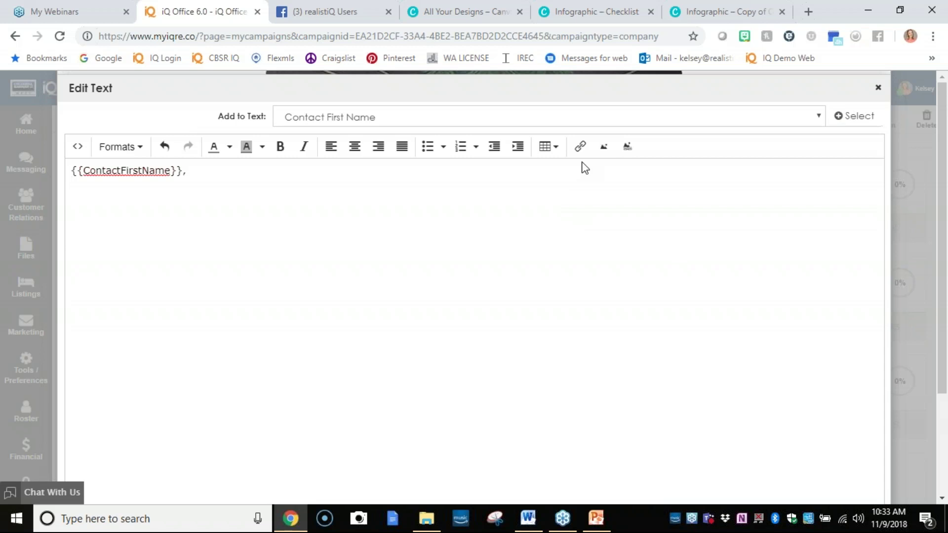
{"action": "type", "text": "Welcome to our wee"}
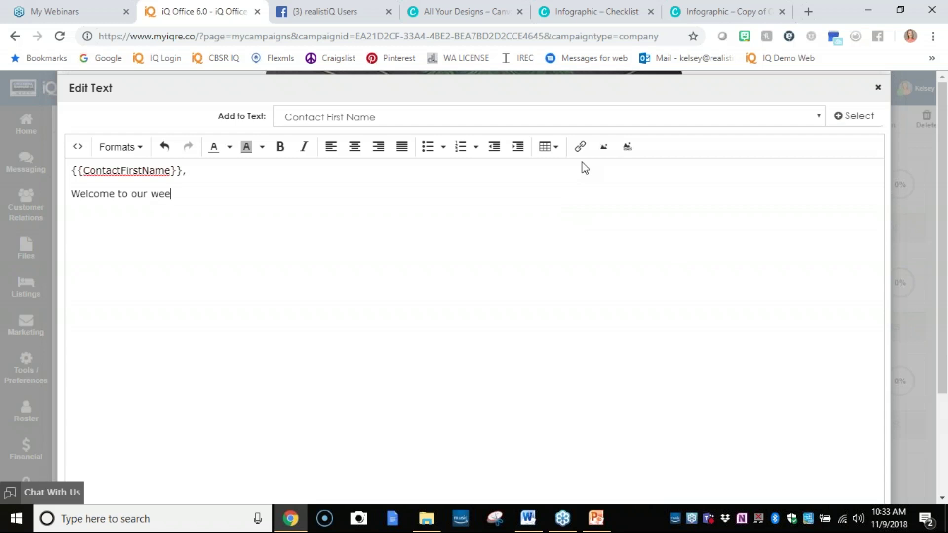
{"action": "type", "text": "kly newsletter!"}
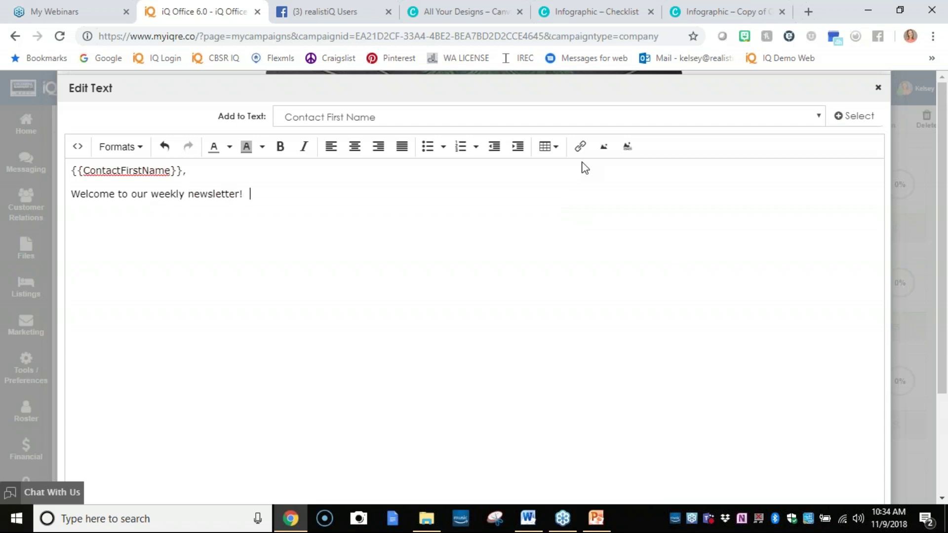
{"action": "type", "text": "  We are extide"}
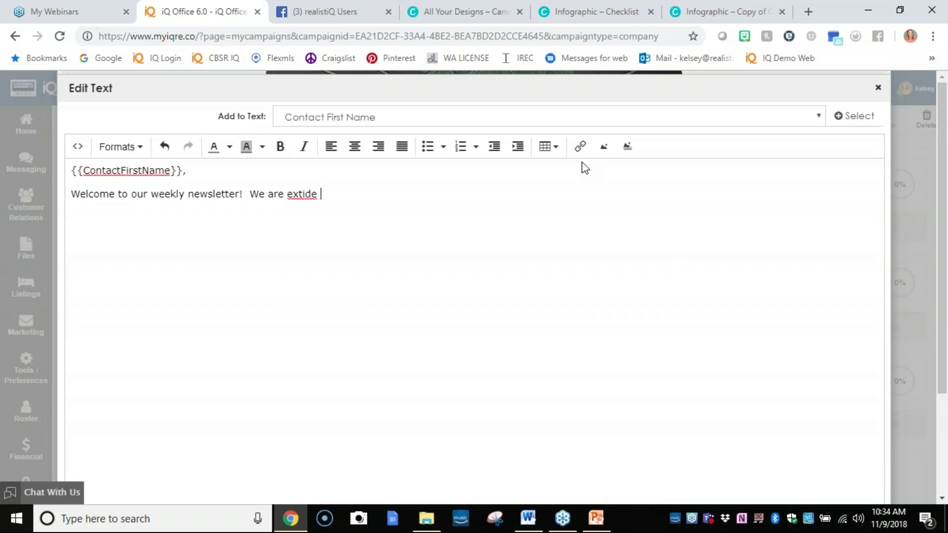
{"action": "left_click", "coordinate": [608, 119]}
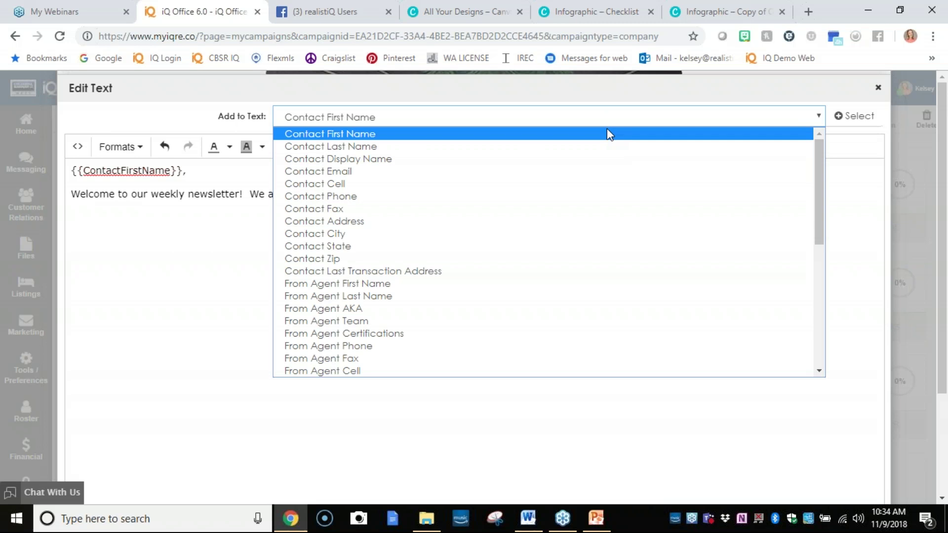
{"action": "left_click", "coordinate": [605, 113]}
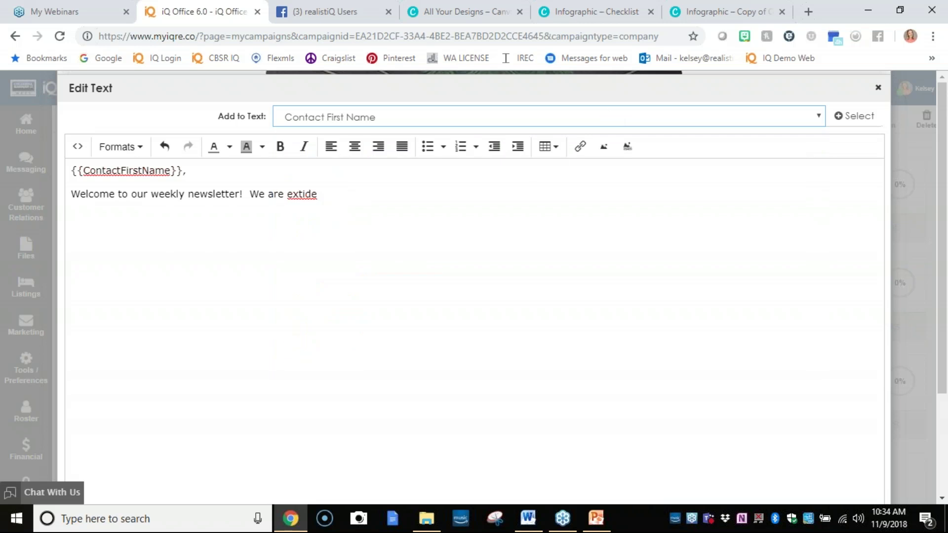
{"action": "key", "text": "BackSpace"}
{"action": "key", "text": "BackSpace"}
{"action": "key", "text": "BackSpace"}
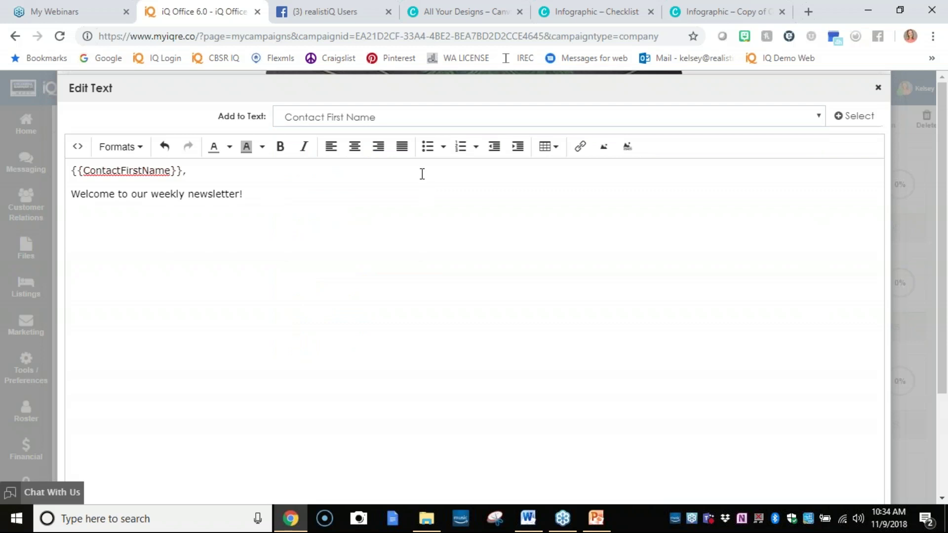
{"action": "left_click", "coordinate": [409, 117]}
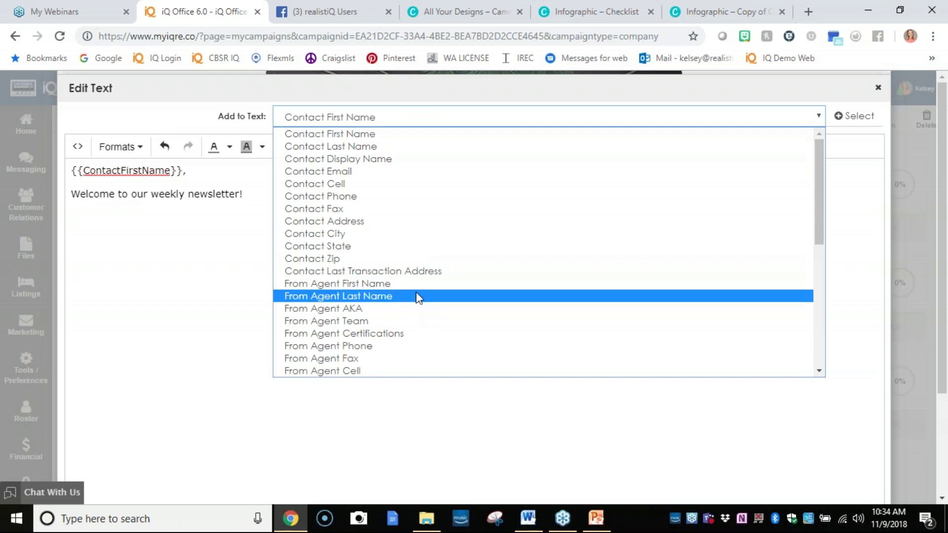
{"action": "key", "text": "Escape"}
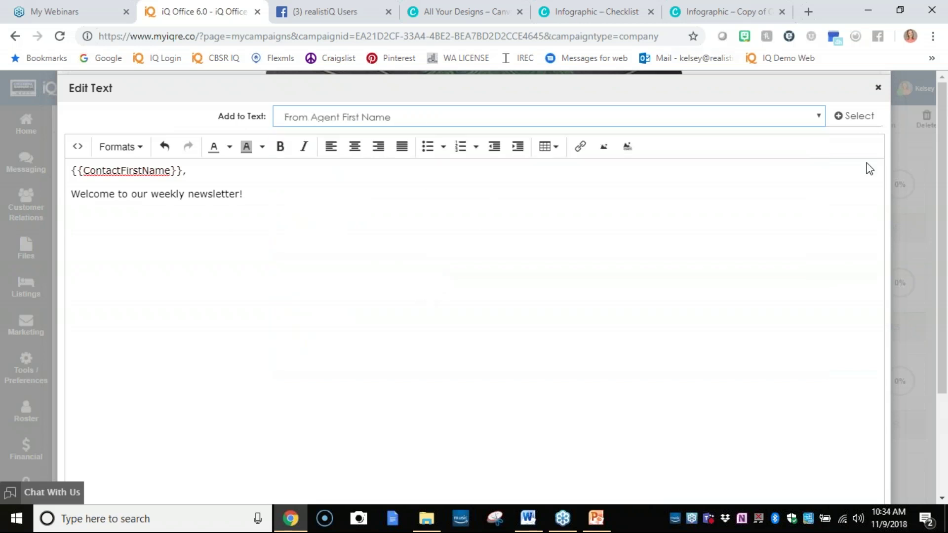
{"action": "left_click", "coordinate": [842, 118]}
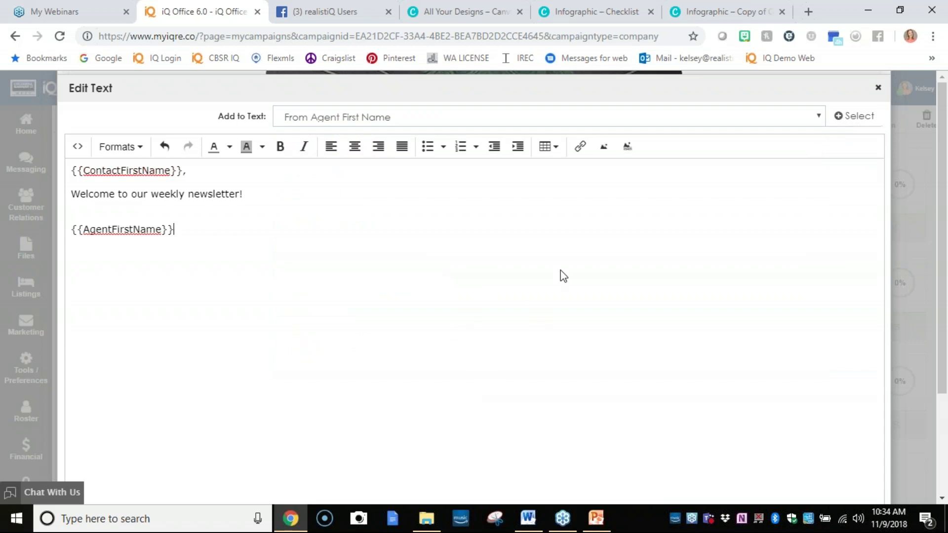
Insert the agent phone field, then the agent email signature field (twice) on a new line.
{"action": "left_click", "coordinate": [648, 123]}
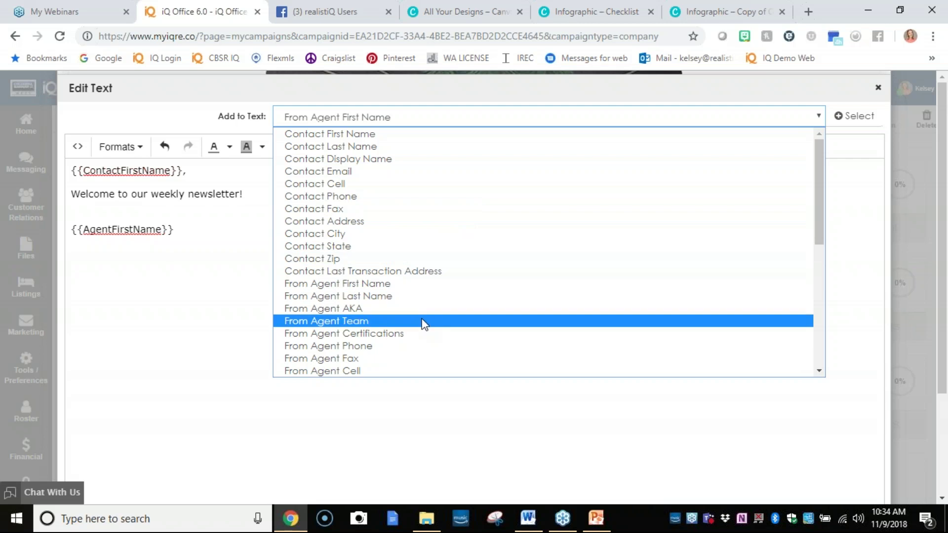
{"action": "left_click", "coordinate": [419, 348]}
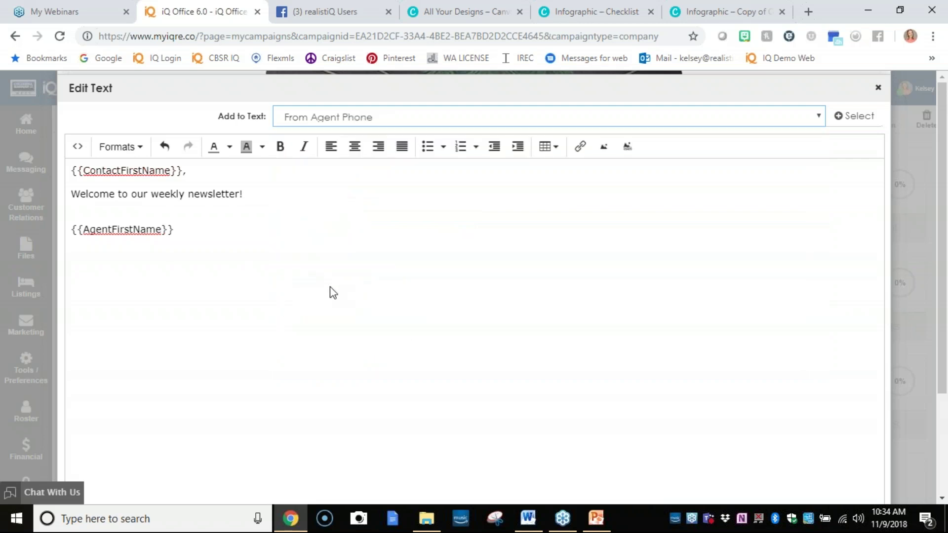
{"action": "left_click", "coordinate": [211, 247]}
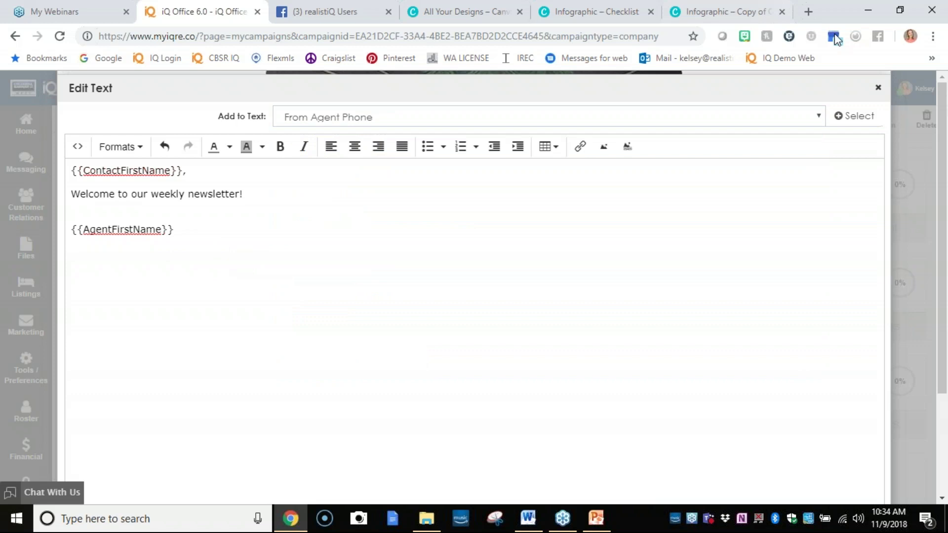
{"action": "left_click", "coordinate": [850, 115]}
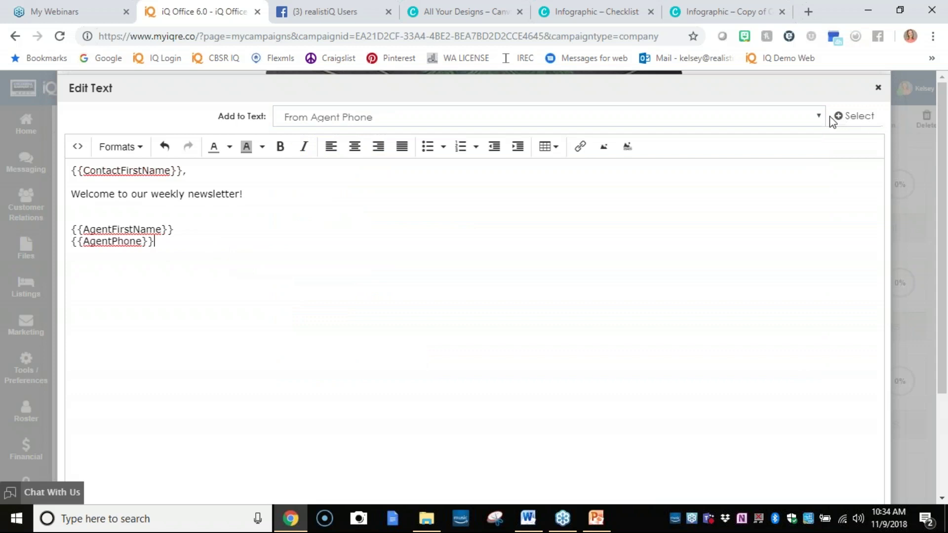
{"action": "key", "text": "Return"}
{"action": "left_click", "coordinate": [458, 115]}
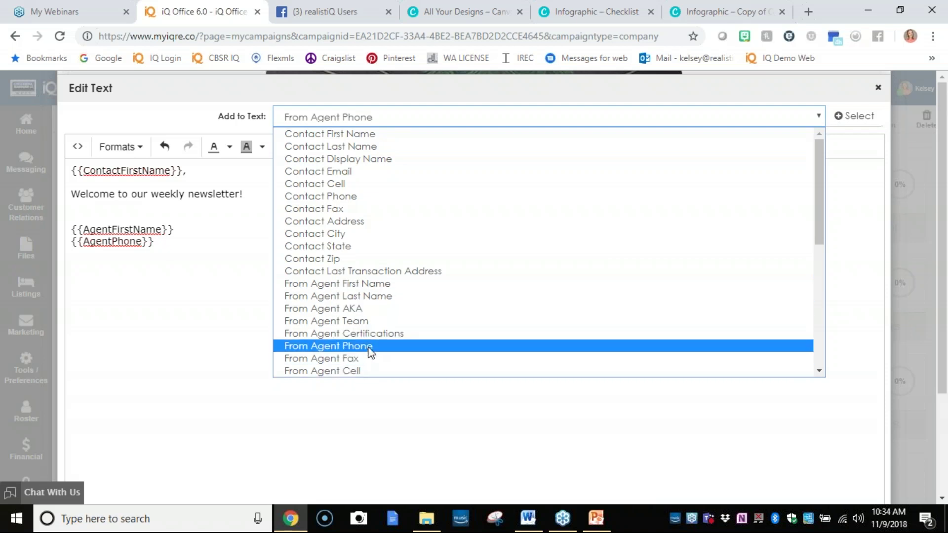
{"action": "scroll", "coordinate": [358, 309], "scroll_direction": "down", "scroll_amount": 5}
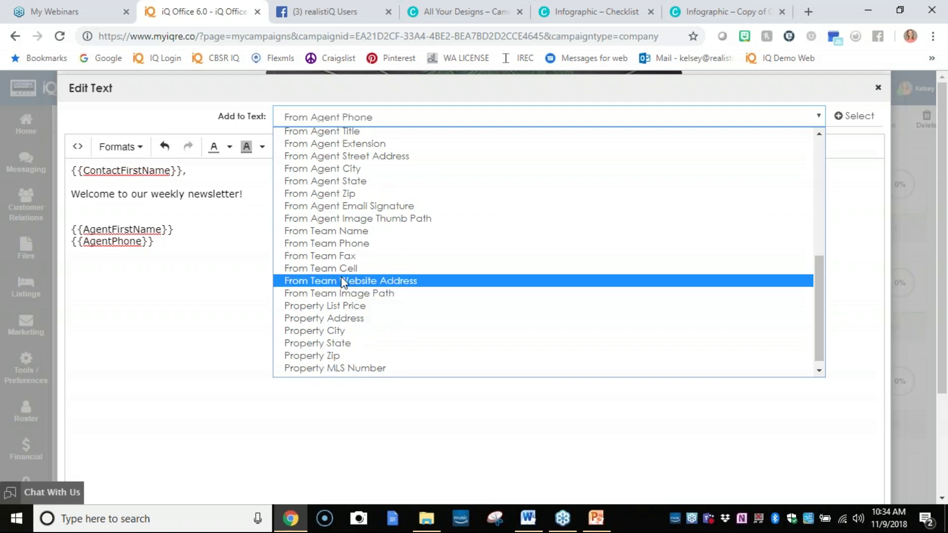
{"action": "left_click", "coordinate": [348, 207]}
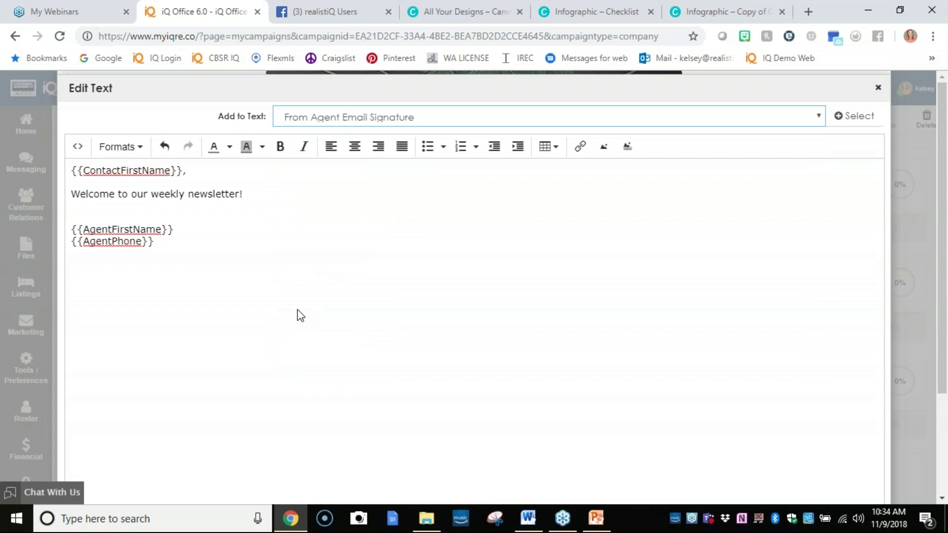
{"action": "left_click", "coordinate": [840, 118]}
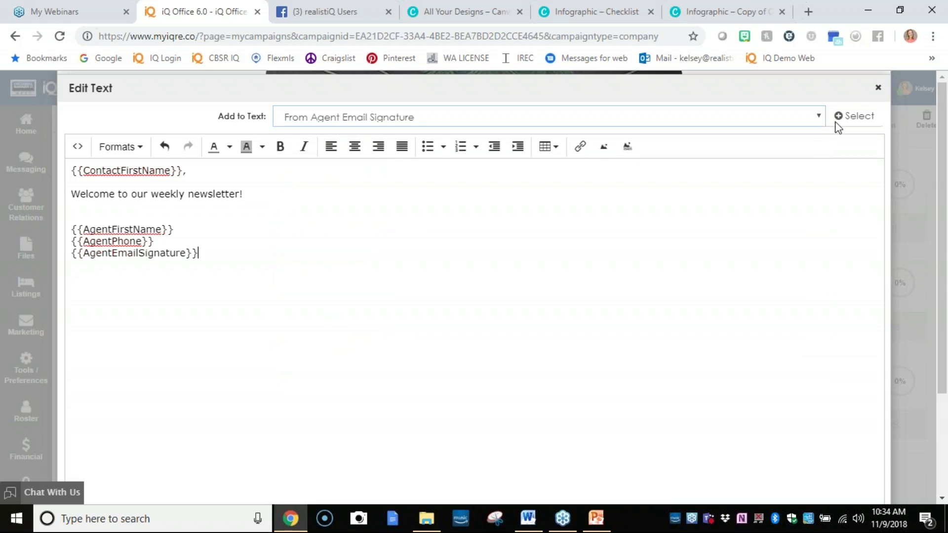
{"action": "left_click", "coordinate": [836, 123]}
{"action": "scroll", "coordinate": [799, 446], "scroll_direction": "down", "scroll_amount": 3}
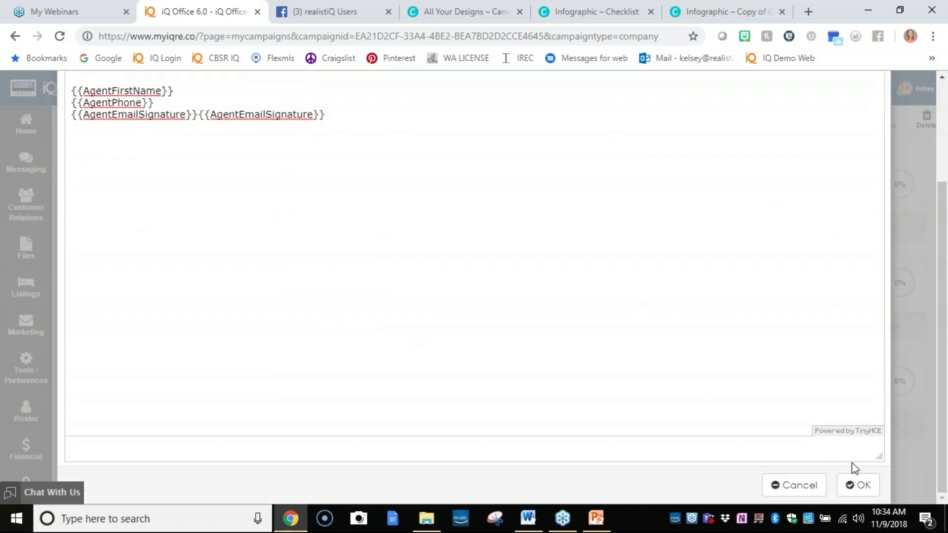
Finish the NEWS NEWS NEWS newsletter campaign with no recipients, then open a new browser tab.
{"action": "left_click", "coordinate": [859, 484]}
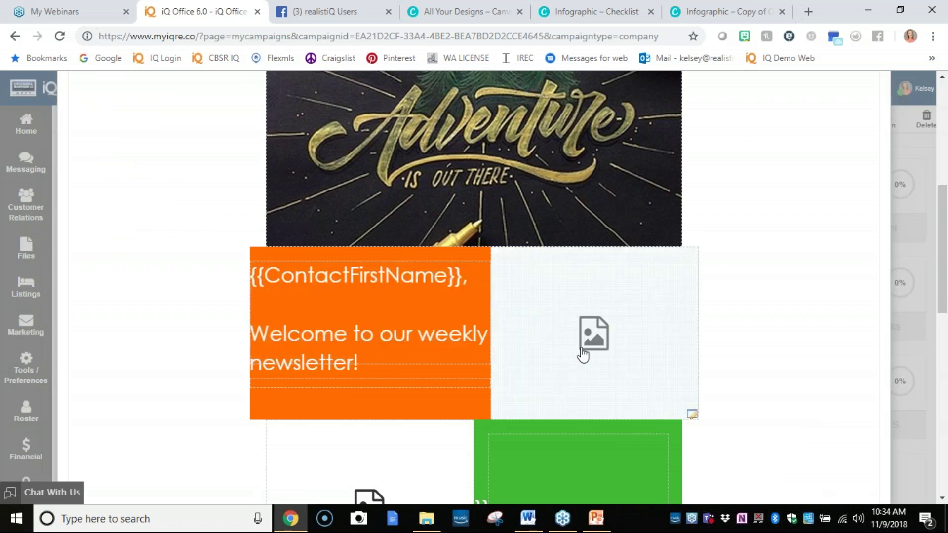
{"action": "scroll", "coordinate": [582, 351], "scroll_direction": "down", "scroll_amount": 2}
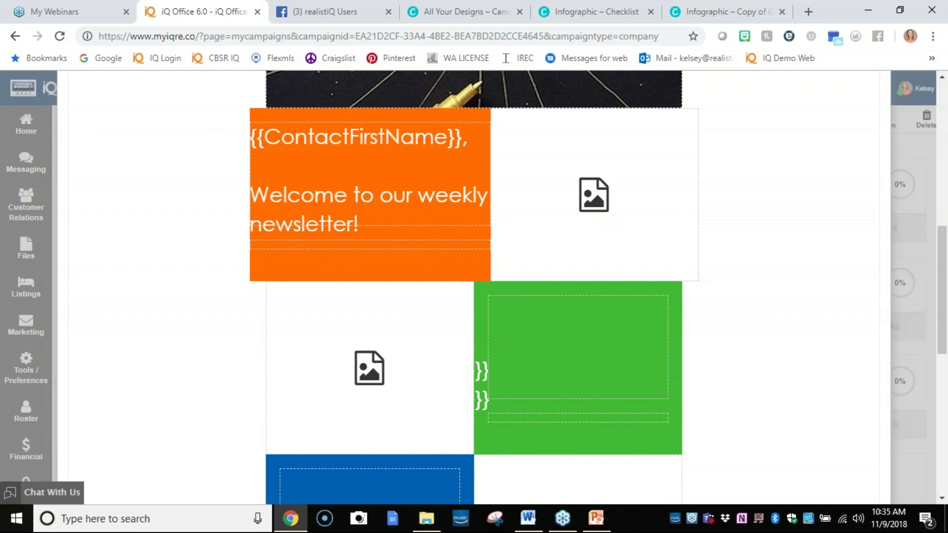
{"action": "scroll", "coordinate": [531, 239], "scroll_direction": "down", "scroll_amount": 8}
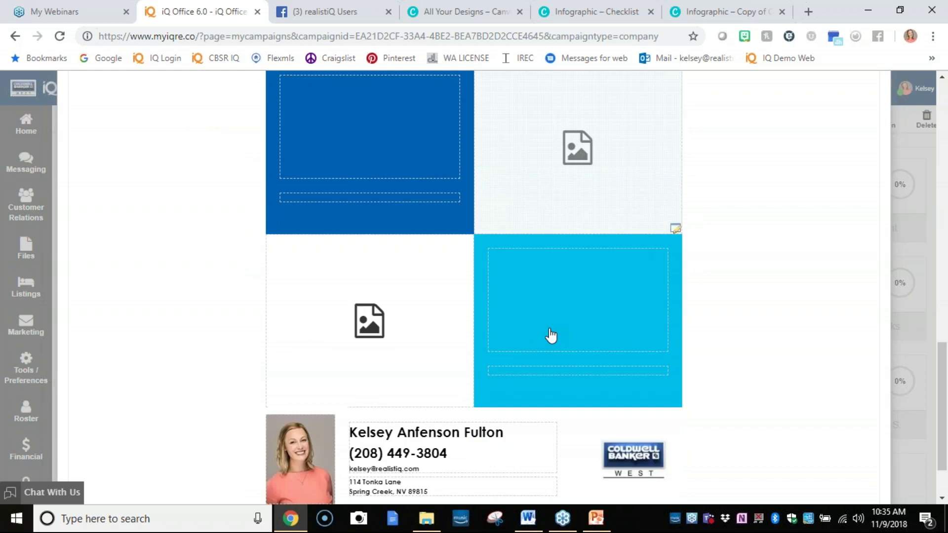
{"action": "scroll", "coordinate": [551, 335], "scroll_direction": "down", "scroll_amount": 2}
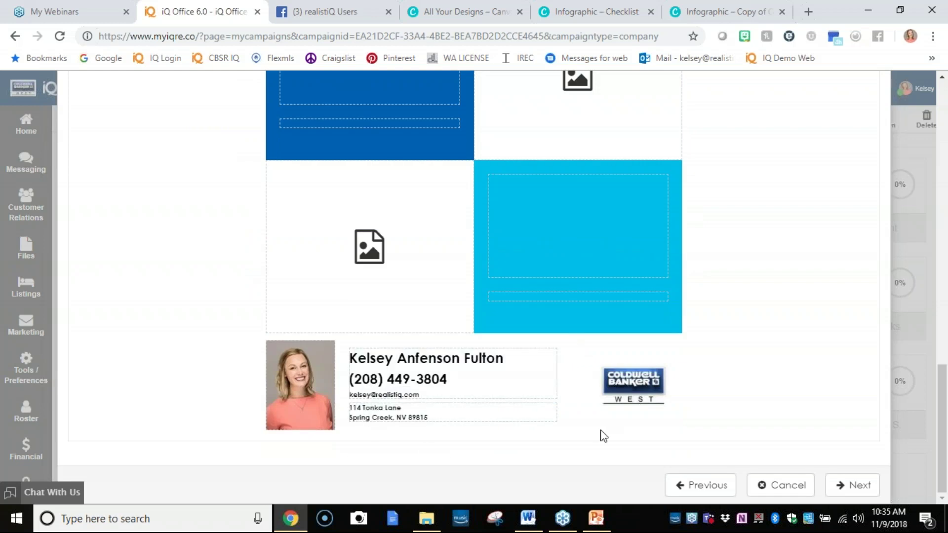
{"action": "left_click", "coordinate": [848, 485]}
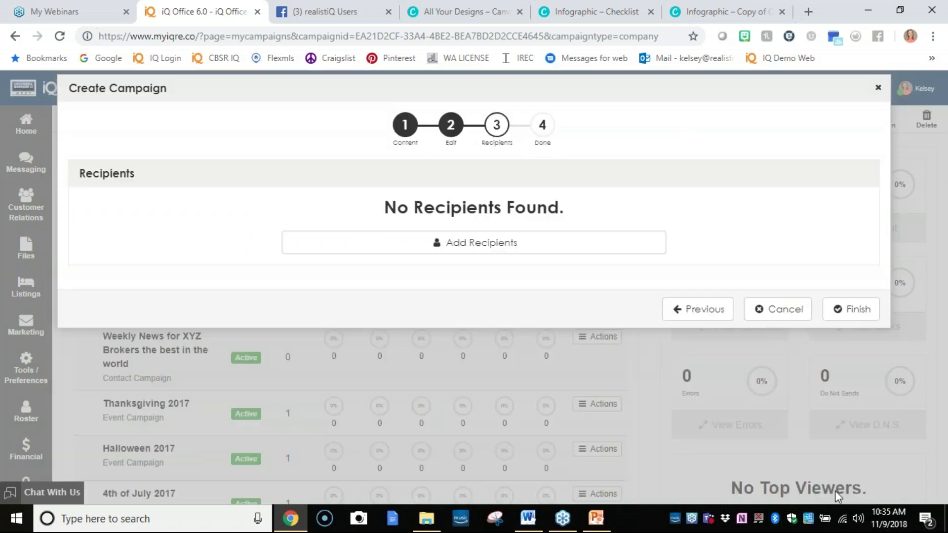
{"action": "left_click", "coordinate": [845, 311]}
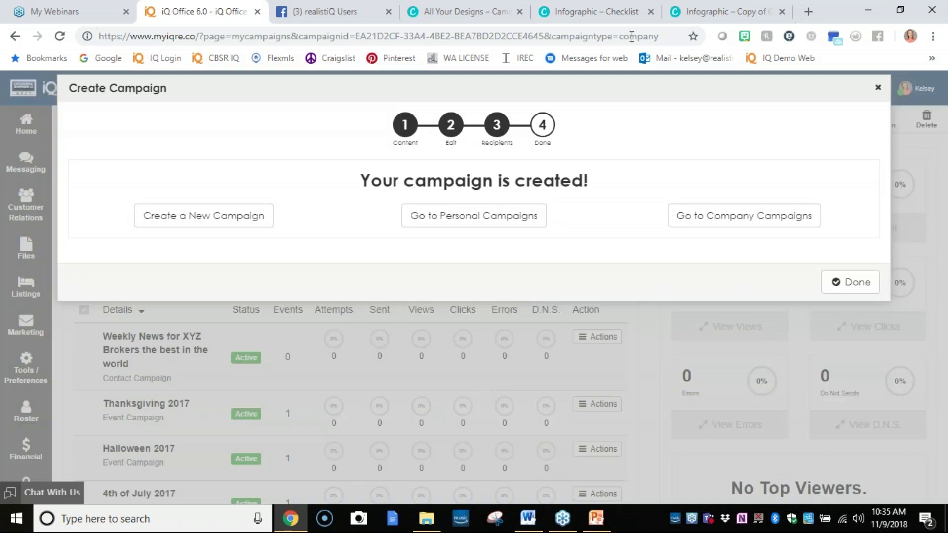
{"action": "left_click", "coordinate": [808, 12]}
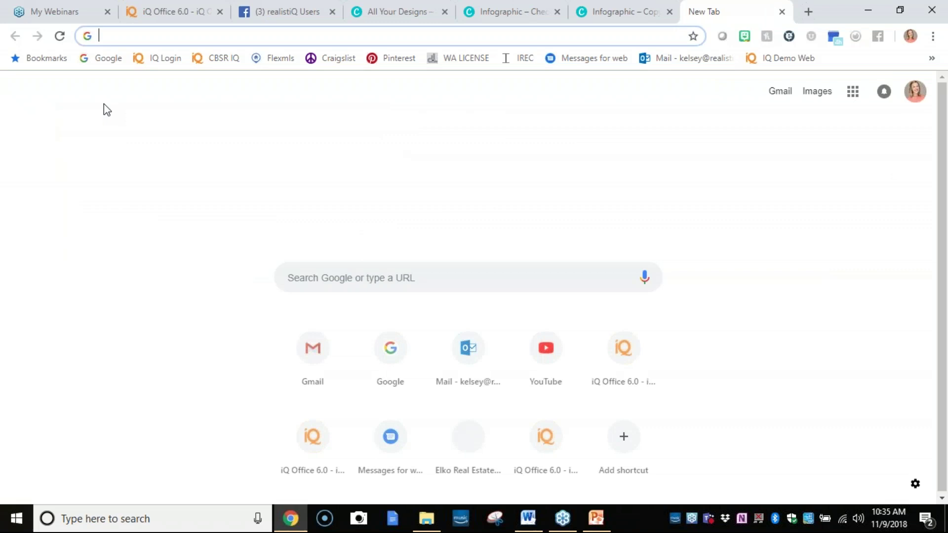
Log in to iQ Office from the IQ Login bookmark, then return to the campaign-created tab.
{"action": "left_click", "coordinate": [159, 59]}
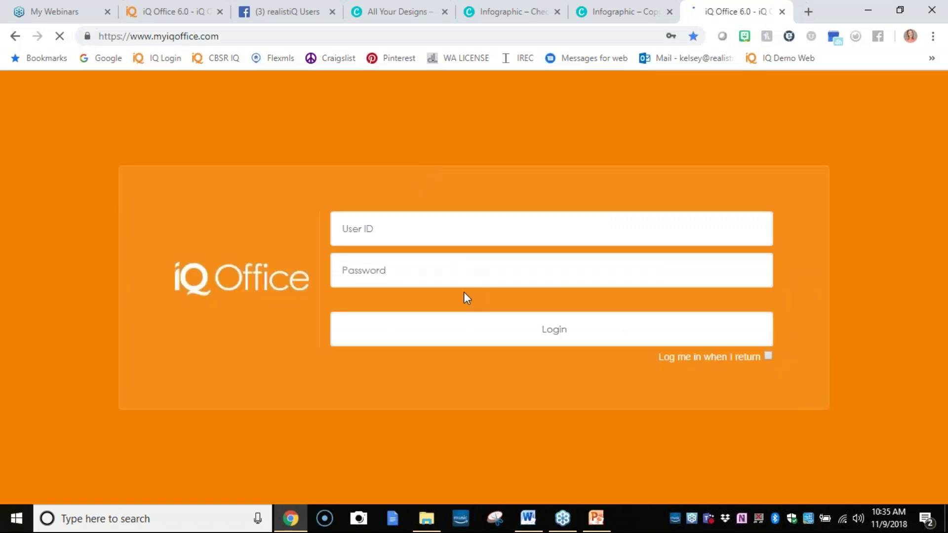
{"action": "left_click", "coordinate": [482, 333]}
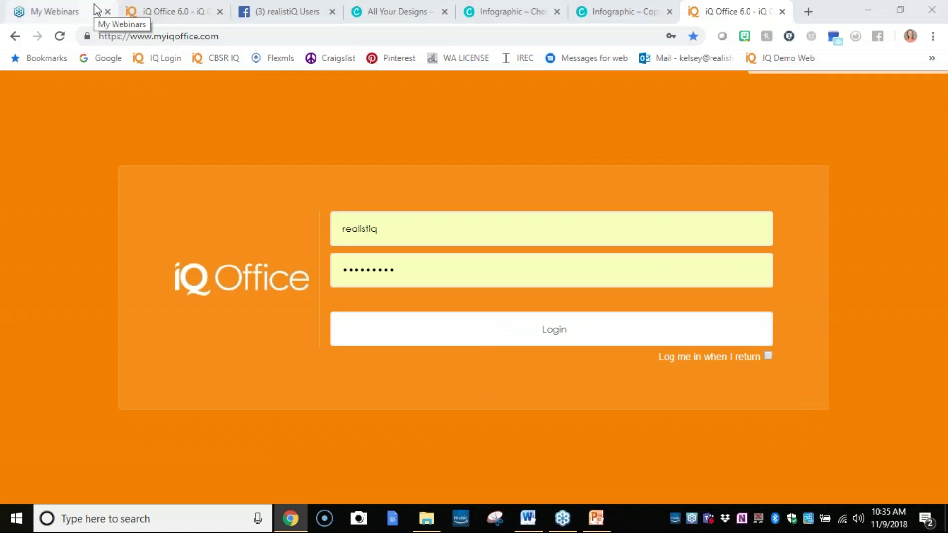
{"action": "left_click", "coordinate": [131, 8]}
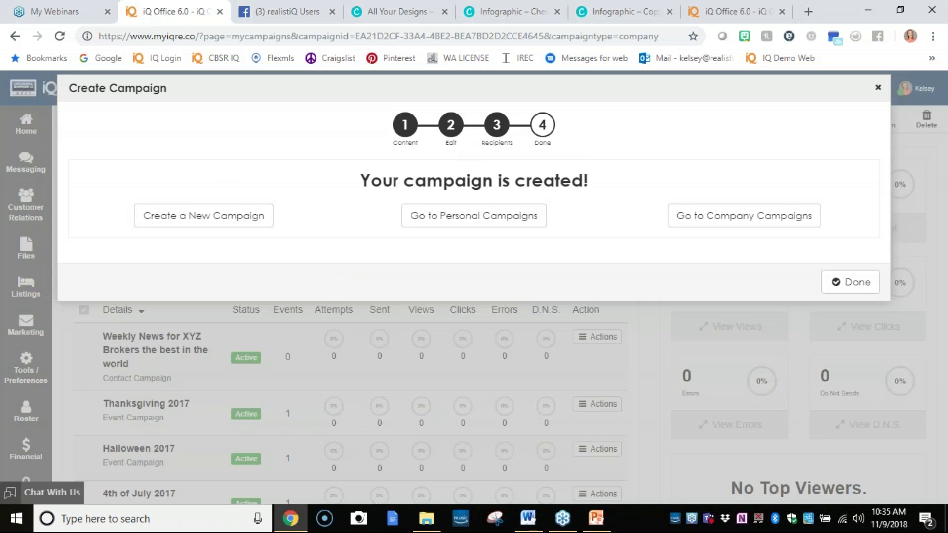
Close the campaign-created confirmation and briefly open, then close, a company campaign.
{"action": "left_click", "coordinate": [850, 282]}
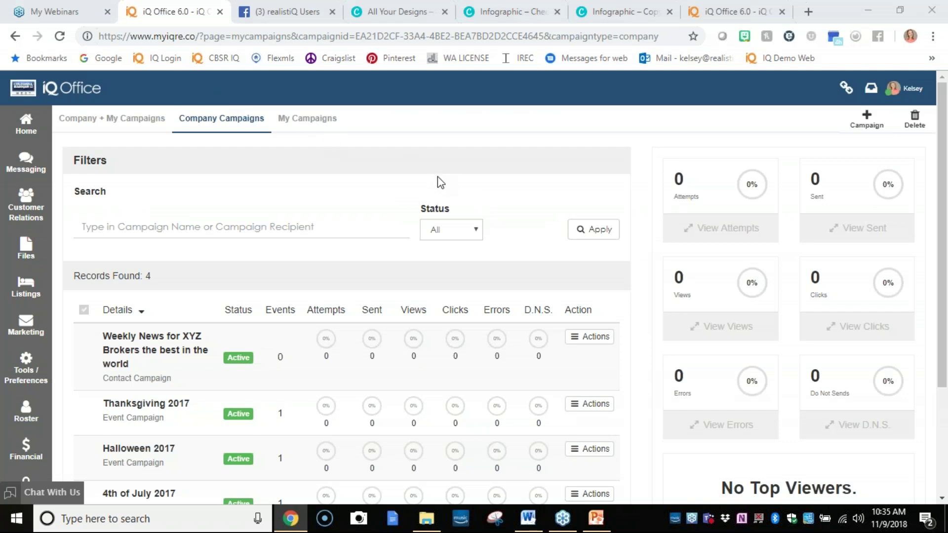
{"action": "scroll", "coordinate": [277, 343], "scroll_direction": "down", "scroll_amount": 1}
{"action": "scroll", "coordinate": [278, 343], "scroll_direction": "down", "scroll_amount": 3}
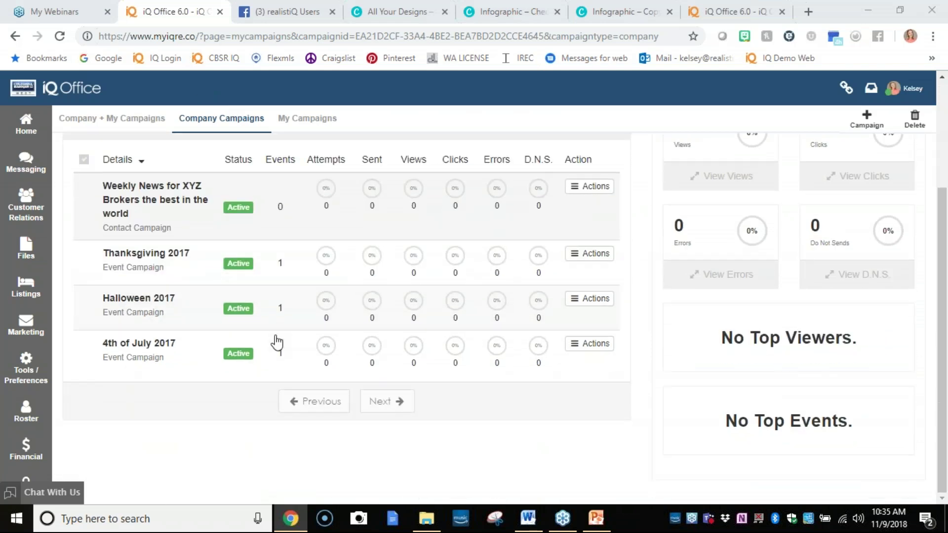
{"action": "scroll", "coordinate": [277, 341], "scroll_direction": "up", "scroll_amount": 3}
{"action": "left_click", "coordinate": [290, 334]}
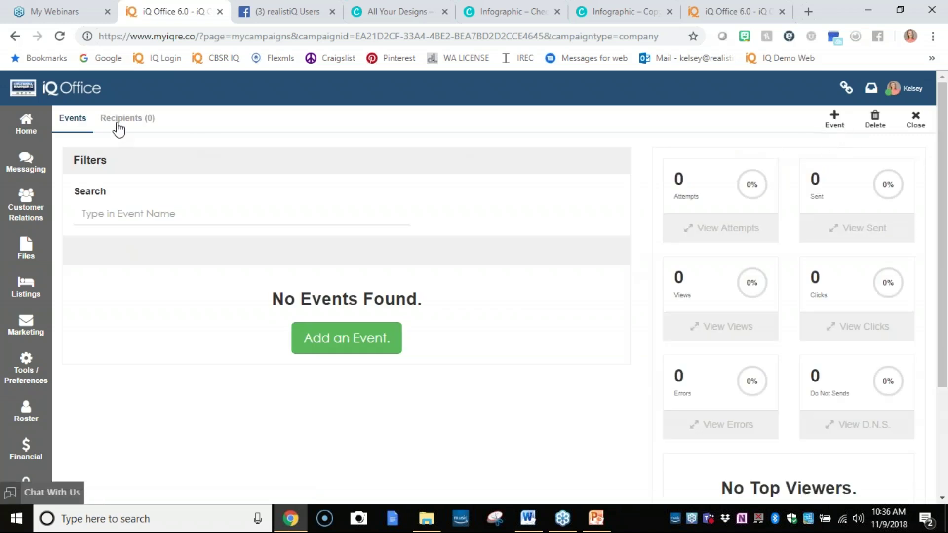
{"action": "left_click", "coordinate": [916, 119]}
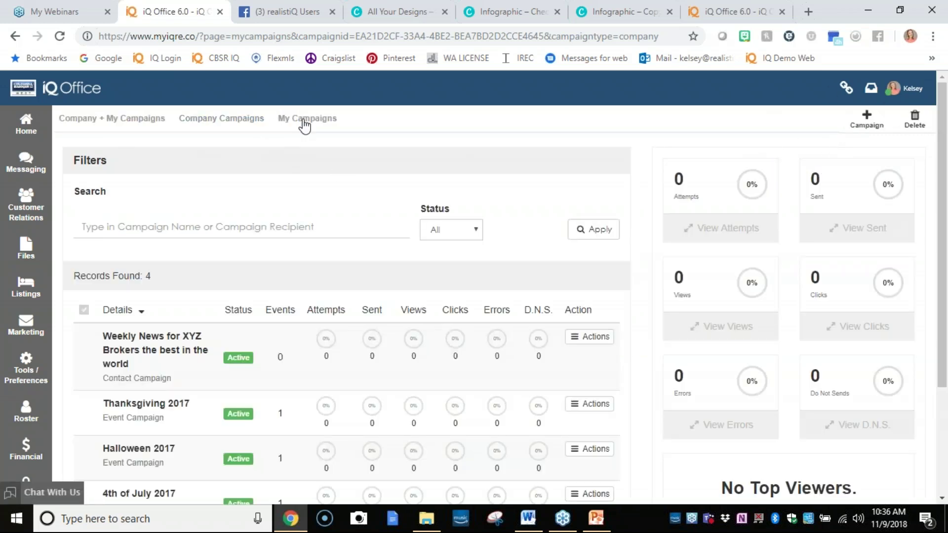
Open the personal campaign holding Weekly News for November 9th and start a new event.
{"action": "left_click", "coordinate": [293, 116]}
{"action": "scroll", "coordinate": [243, 287], "scroll_direction": "down", "scroll_amount": 3}
{"action": "left_click", "coordinate": [285, 302]}
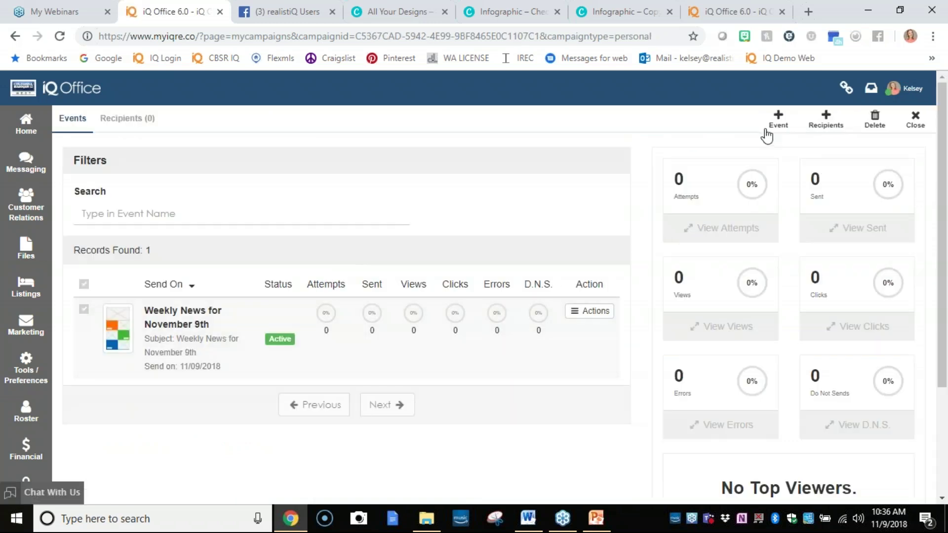
{"action": "left_click", "coordinate": [770, 127]}
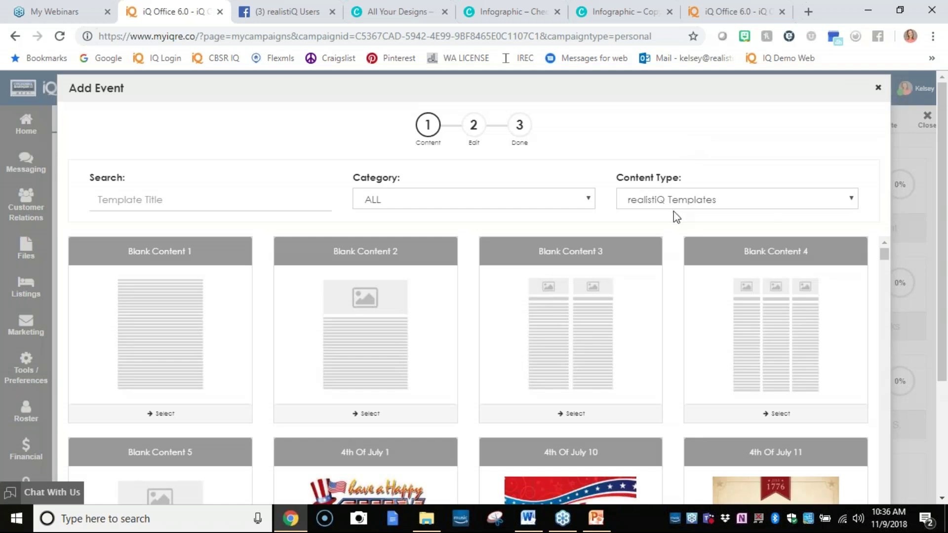
Choose the Happy Birthday template from the realistiQ Templates Happy Birthday category.
{"action": "left_click", "coordinate": [673, 205]}
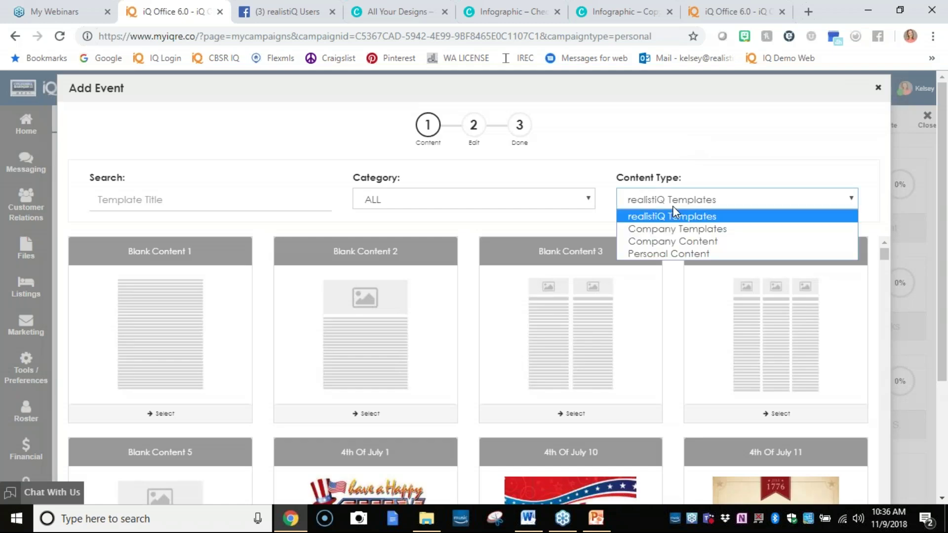
{"action": "left_click", "coordinate": [674, 216]}
{"action": "left_click", "coordinate": [514, 202]}
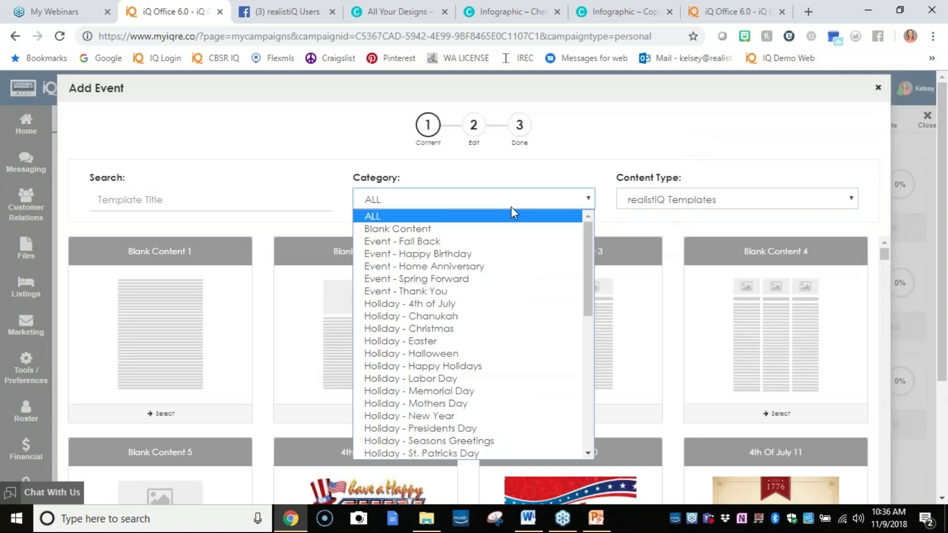
{"action": "left_click", "coordinate": [491, 254]}
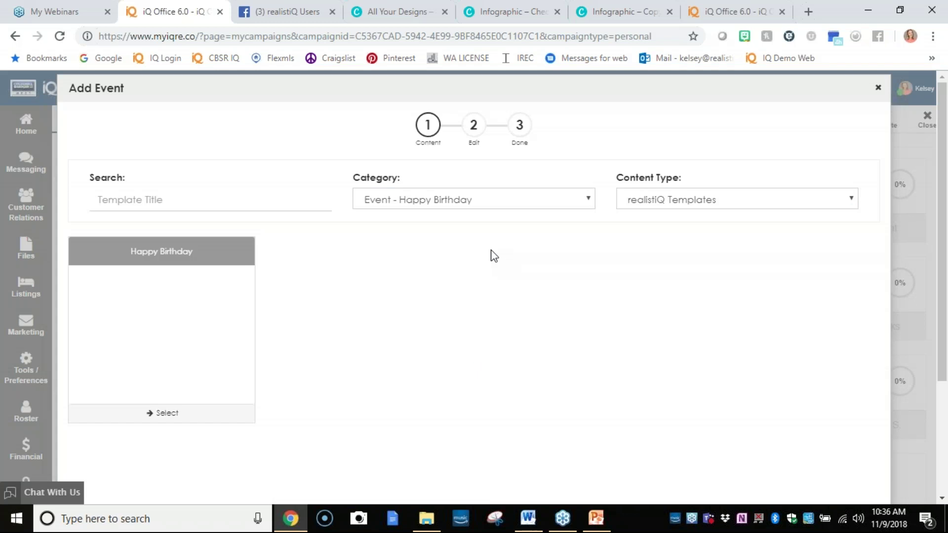
{"action": "left_click", "coordinate": [249, 419]}
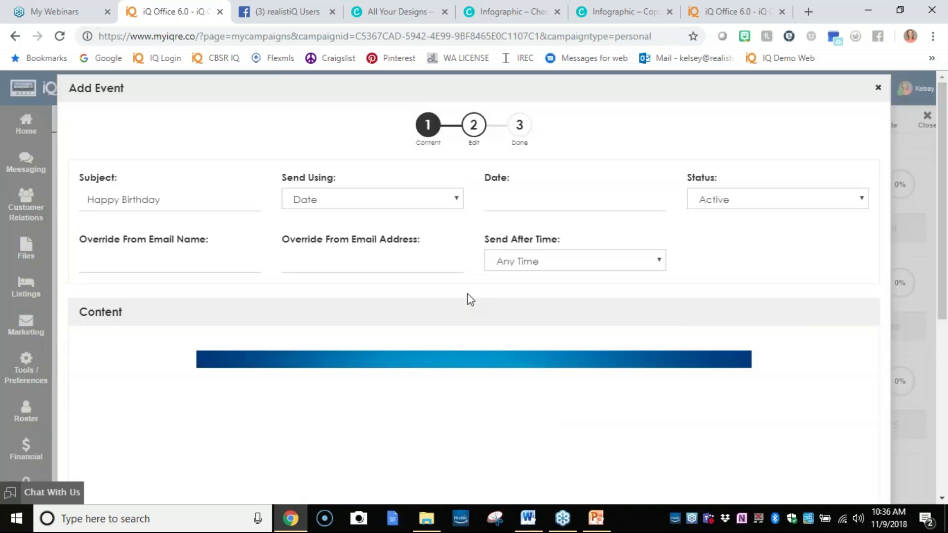
Schedule the event to send on each contact's Birthday at 8:30 AM.
{"action": "left_click", "coordinate": [450, 201]}
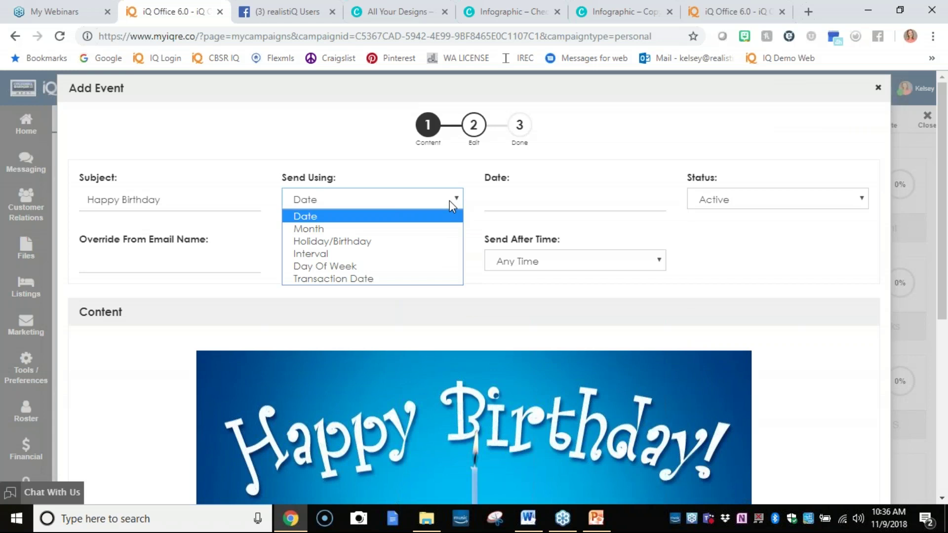
{"action": "left_click", "coordinate": [411, 241]}
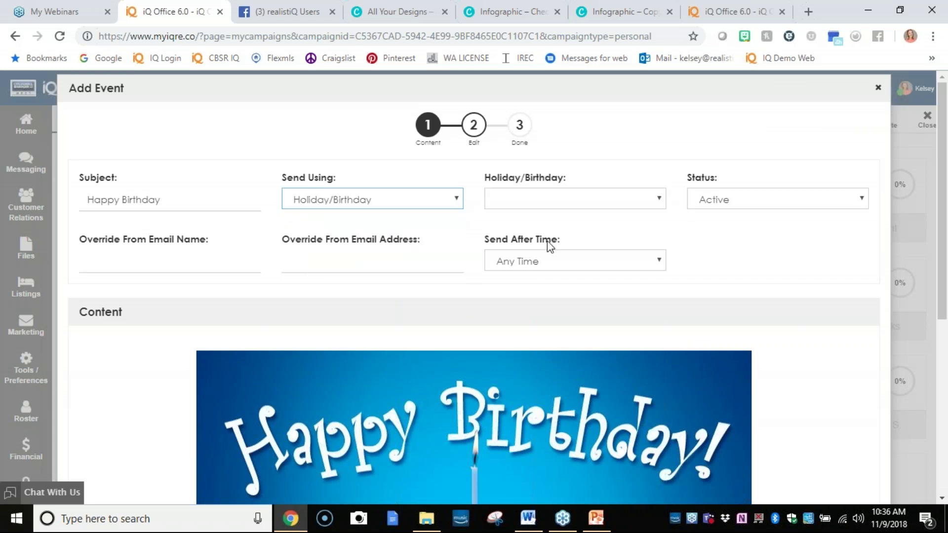
{"action": "left_click", "coordinate": [558, 213]}
{"action": "left_click", "coordinate": [554, 216]}
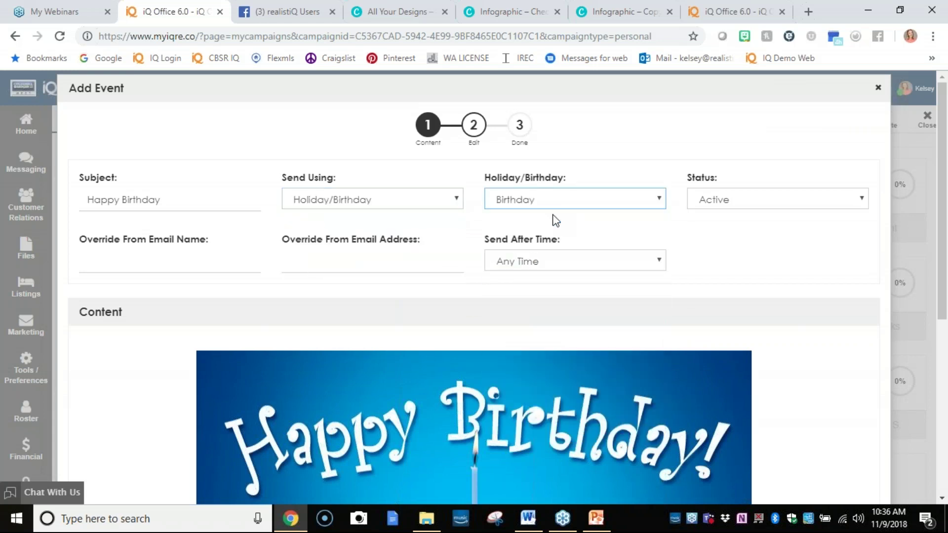
{"action": "left_click", "coordinate": [552, 264]}
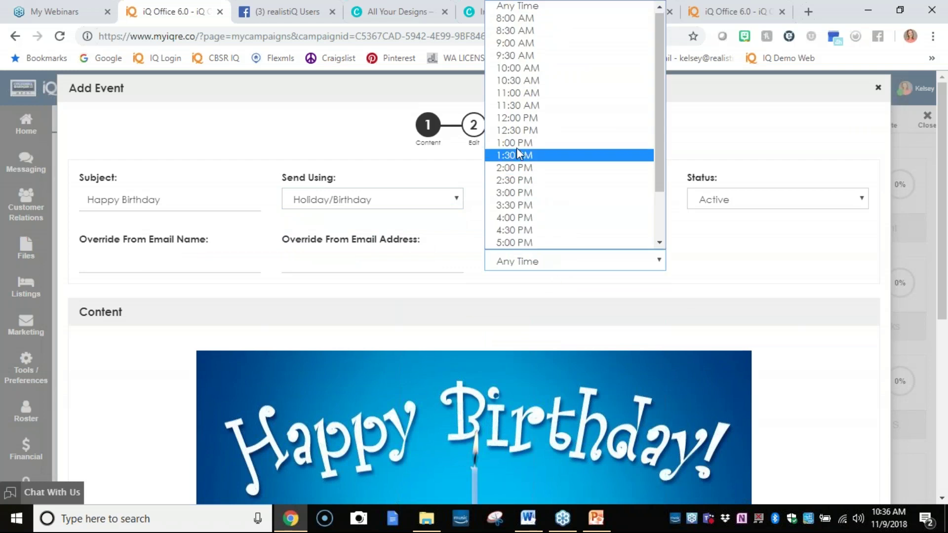
{"action": "left_click", "coordinate": [515, 31]}
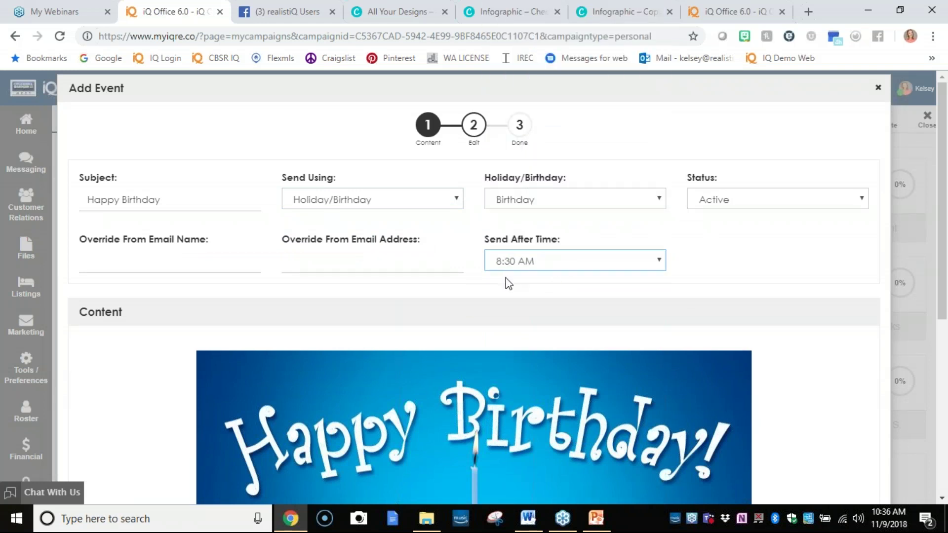
Set the greeting to 'Wishing you many happy returns!' and save the birthday event.
{"action": "left_click", "coordinate": [237, 207]}
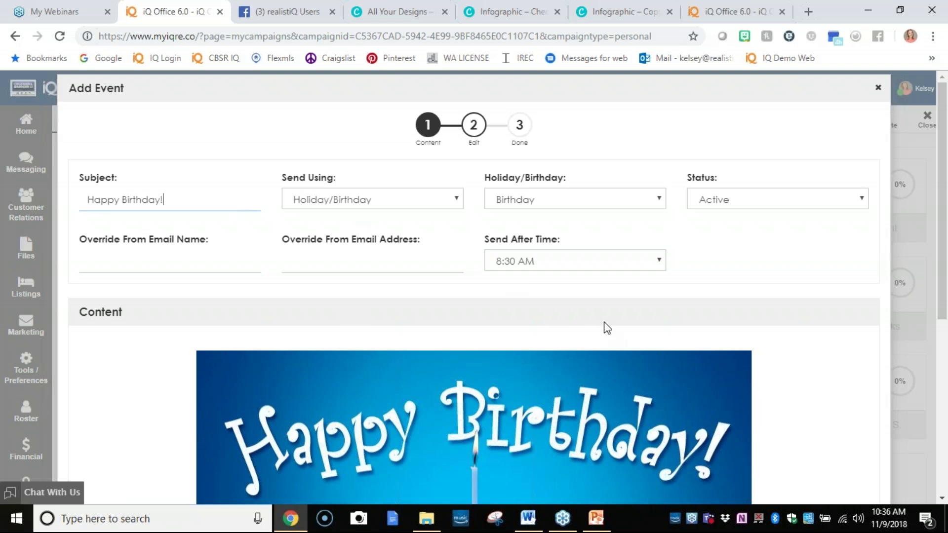
{"action": "scroll", "coordinate": [607, 336], "scroll_direction": "down", "scroll_amount": 6}
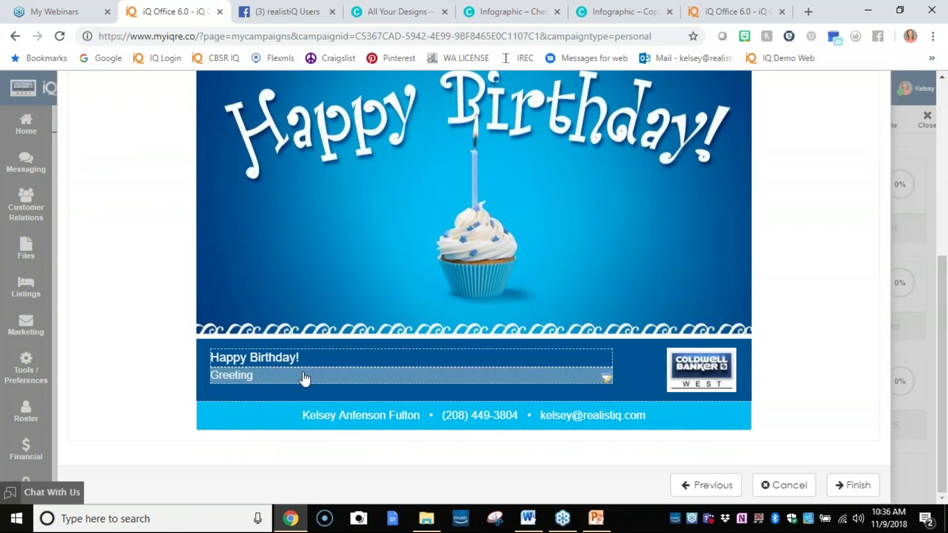
{"action": "left_click", "coordinate": [303, 376]}
{"action": "type", "text": "Wishing you many happy returns!"}
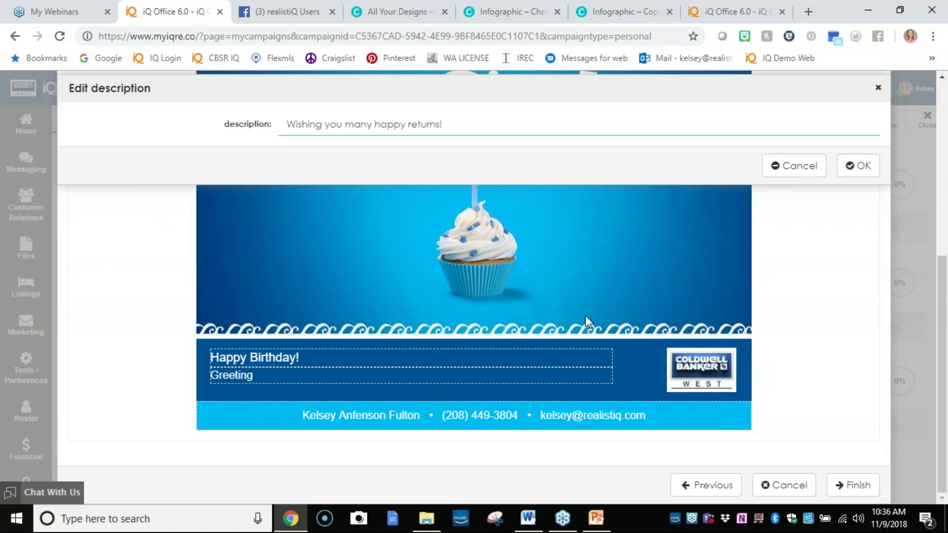
{"action": "left_click", "coordinate": [858, 166]}
{"action": "left_click", "coordinate": [848, 485]}
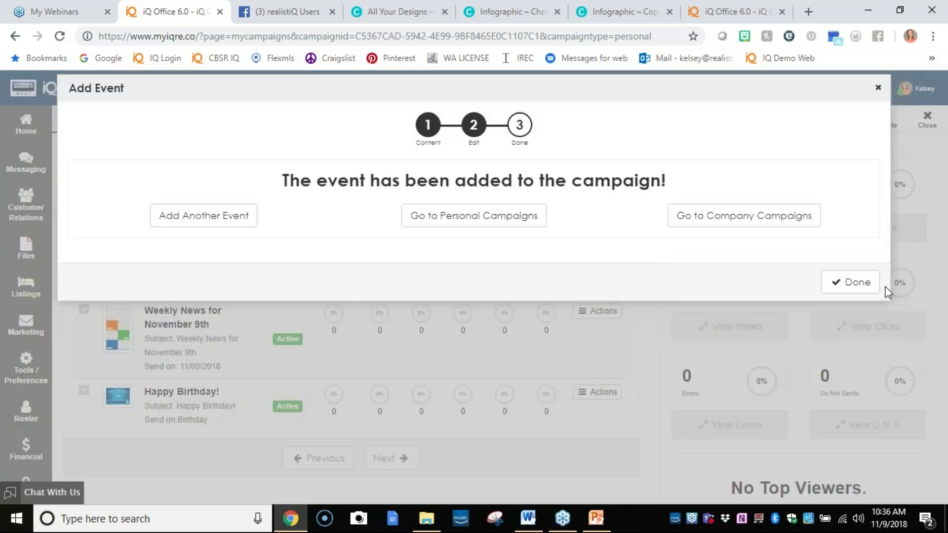
{"action": "left_click", "coordinate": [846, 287]}
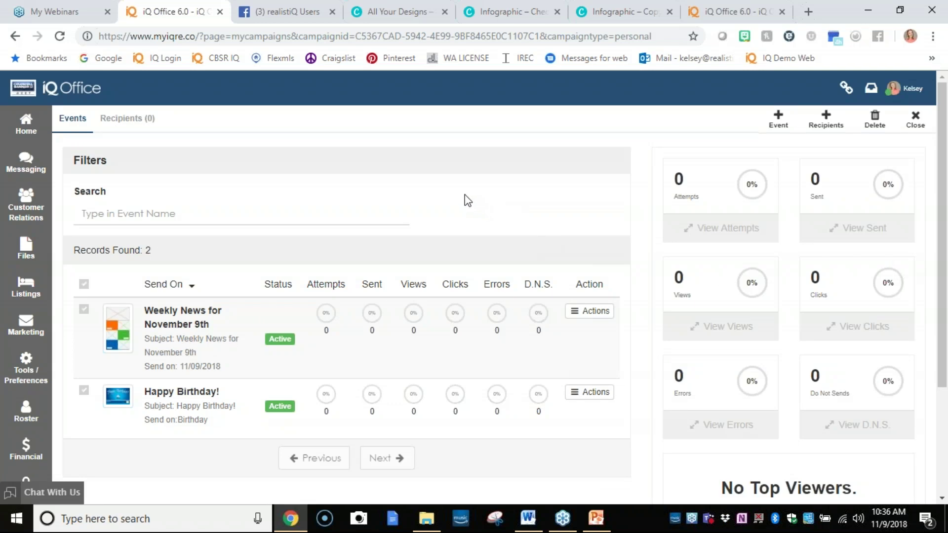
Start another event using the Thank You 8 template from the Event - Thank You category.
{"action": "left_click", "coordinate": [785, 124]}
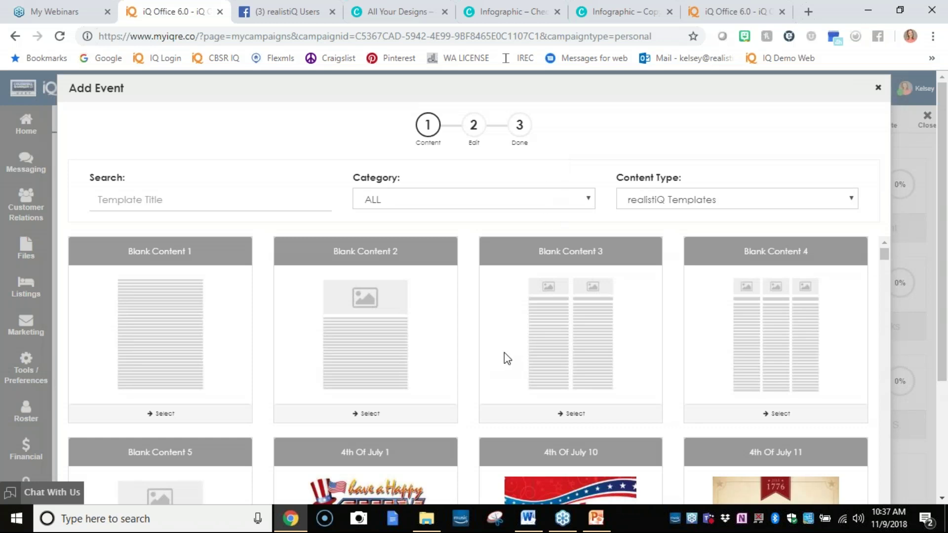
{"action": "left_click", "coordinate": [590, 197]}
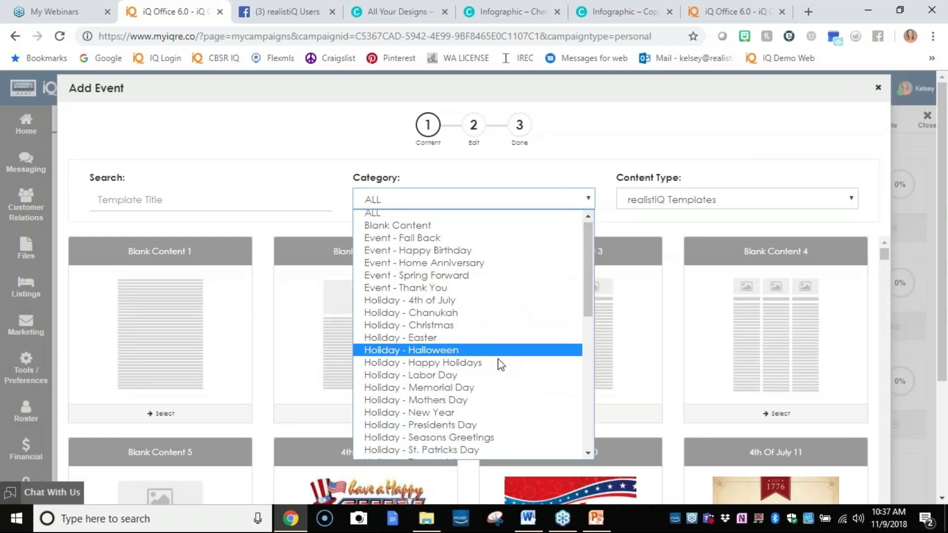
{"action": "scroll", "coordinate": [498, 380], "scroll_direction": "down", "scroll_amount": 6}
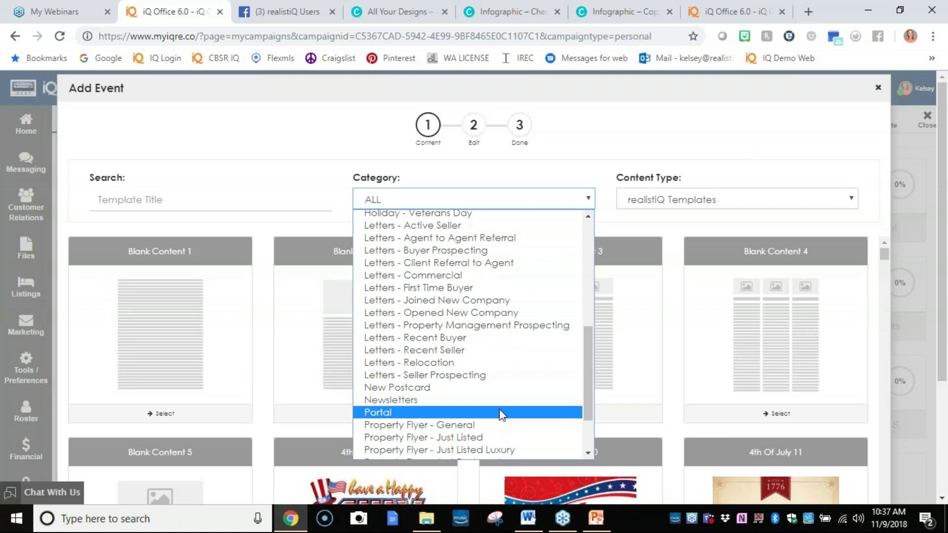
{"action": "scroll", "coordinate": [499, 409], "scroll_direction": "down", "scroll_amount": 2}
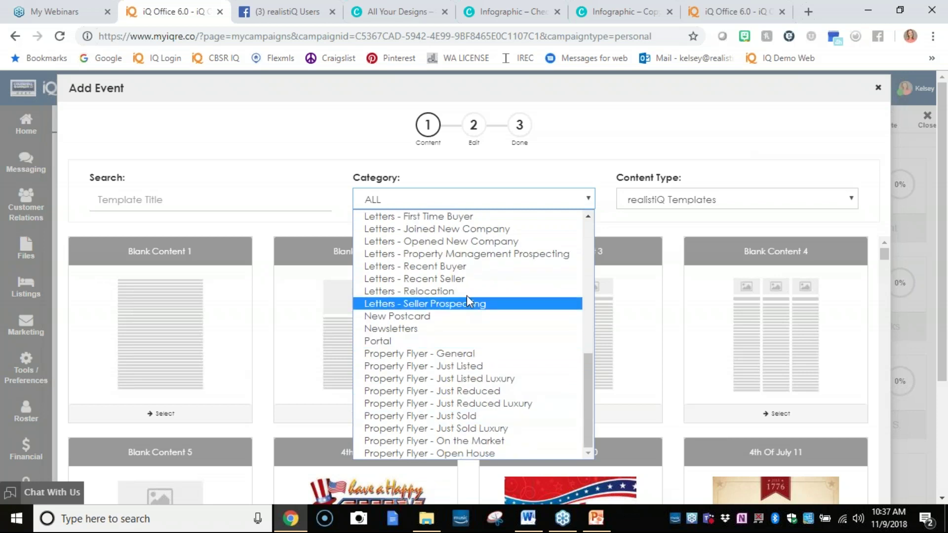
{"action": "scroll", "coordinate": [465, 294], "scroll_direction": "up", "scroll_amount": 4}
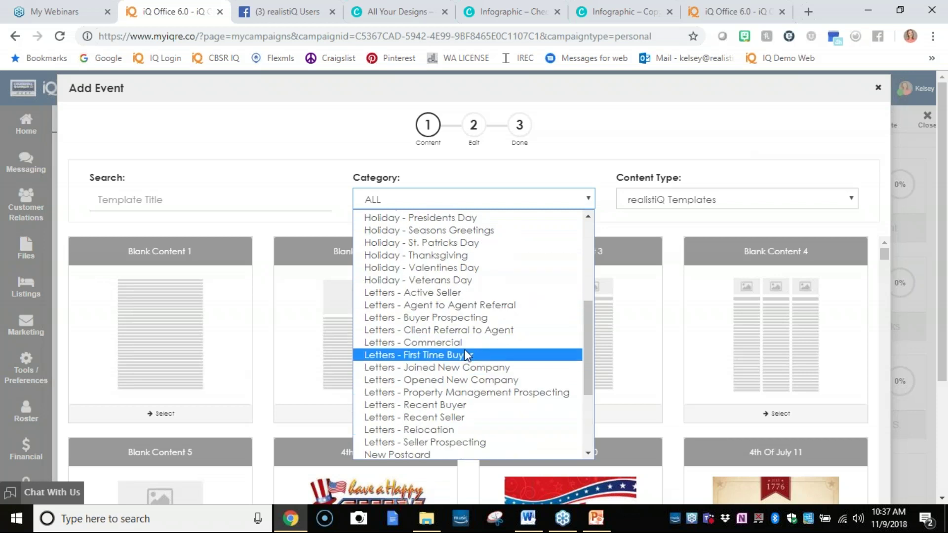
{"action": "scroll", "coordinate": [461, 356], "scroll_direction": "up", "scroll_amount": 6}
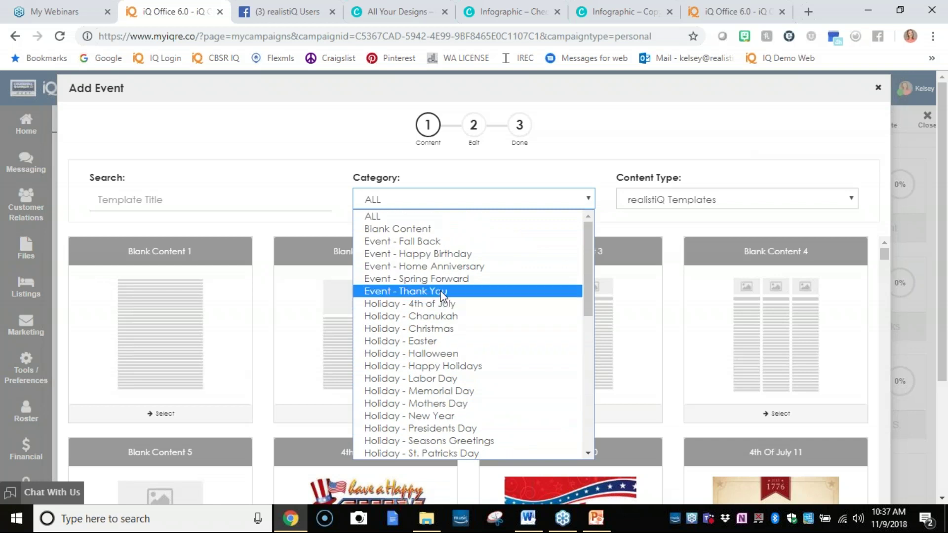
{"action": "left_click", "coordinate": [425, 292]}
{"action": "scroll", "coordinate": [606, 364], "scroll_direction": "down", "scroll_amount": 1}
{"action": "scroll", "coordinate": [605, 365], "scroll_direction": "down", "scroll_amount": 3}
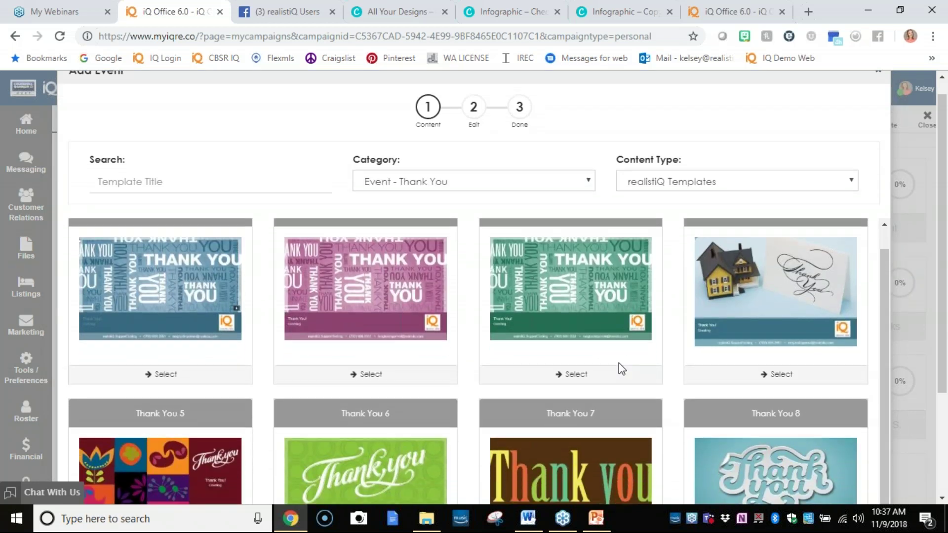
{"action": "left_click", "coordinate": [789, 436]}
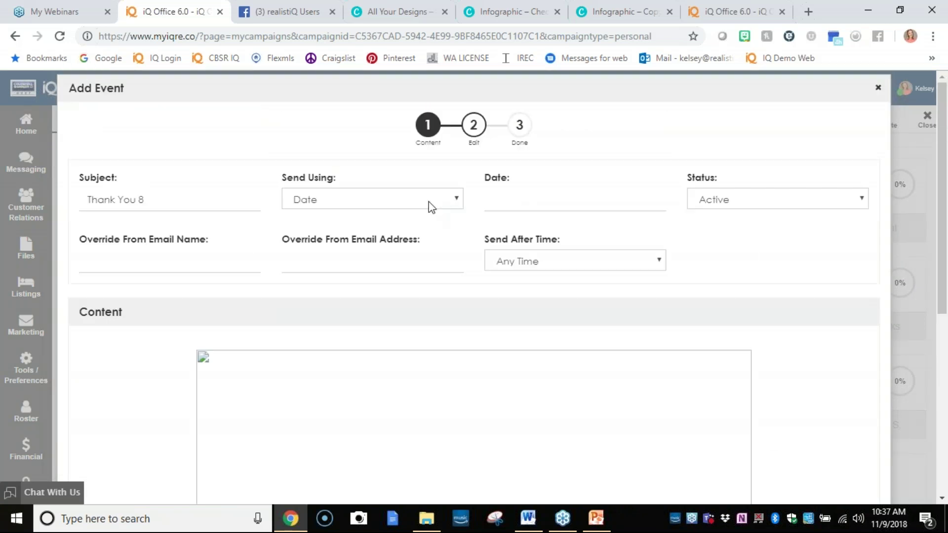
Schedule it one month after the transaction date, sending at 11:00 AM.
{"action": "left_click", "coordinate": [415, 200]}
{"action": "left_click", "coordinate": [417, 277]}
{"action": "left_click", "coordinate": [556, 198]}
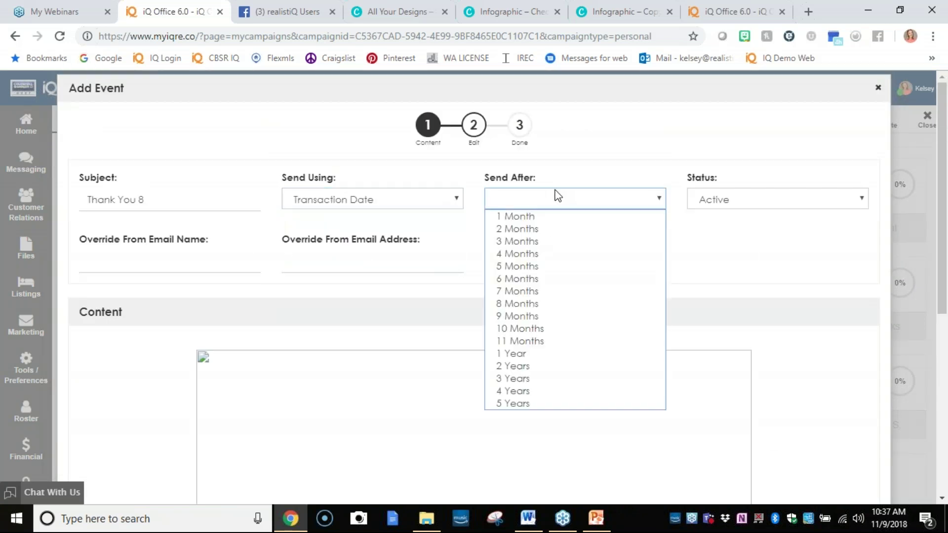
{"action": "left_click", "coordinate": [560, 215]}
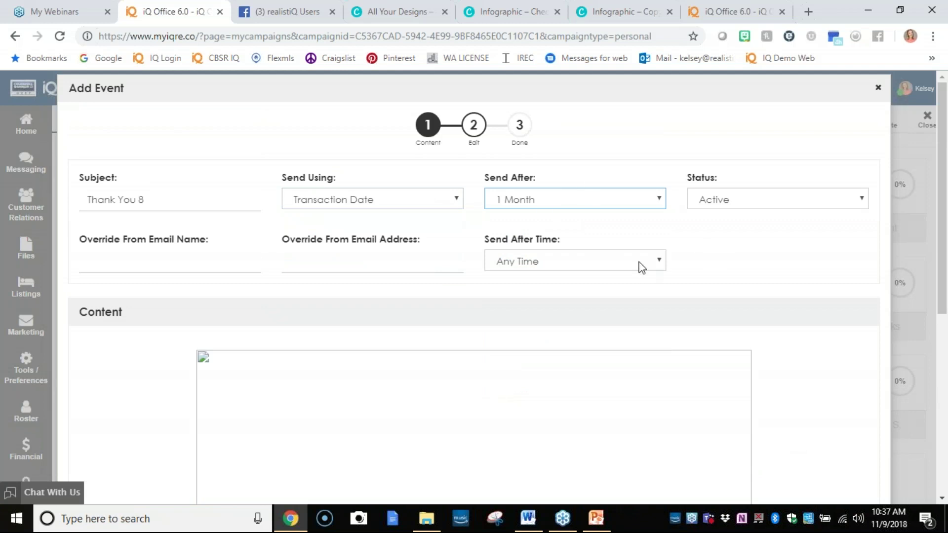
{"action": "left_click", "coordinate": [589, 268]}
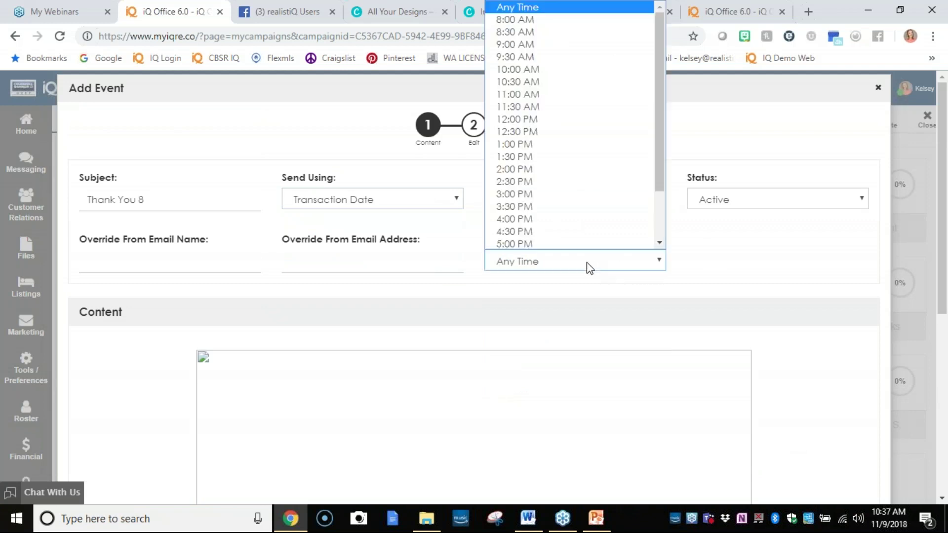
{"action": "left_click", "coordinate": [556, 109]}
Replace the greeting with 'can an you believe you been a month! Congrats and thanks for working with me!', save, and go to Customer Relations.
{"action": "scroll", "coordinate": [651, 303], "scroll_direction": "down", "scroll_amount": 8}
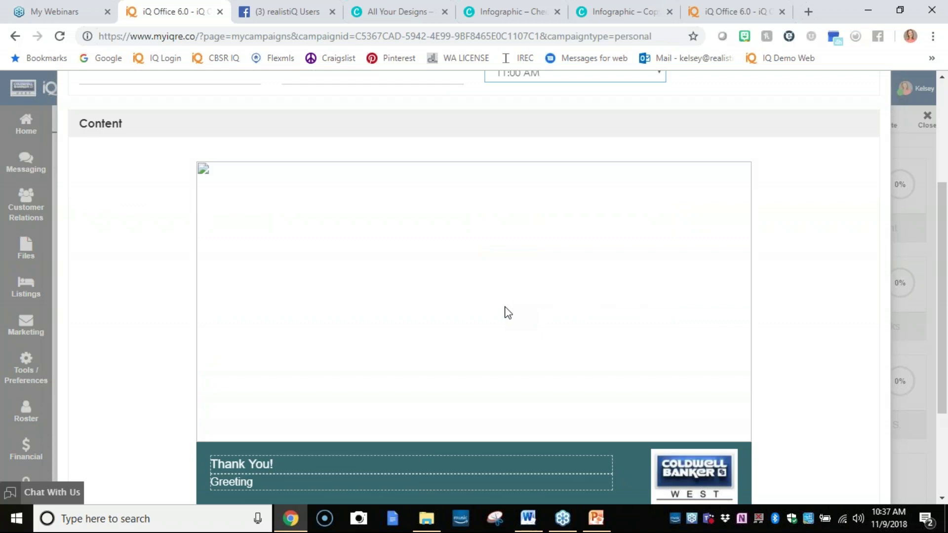
{"action": "left_click", "coordinate": [380, 335]}
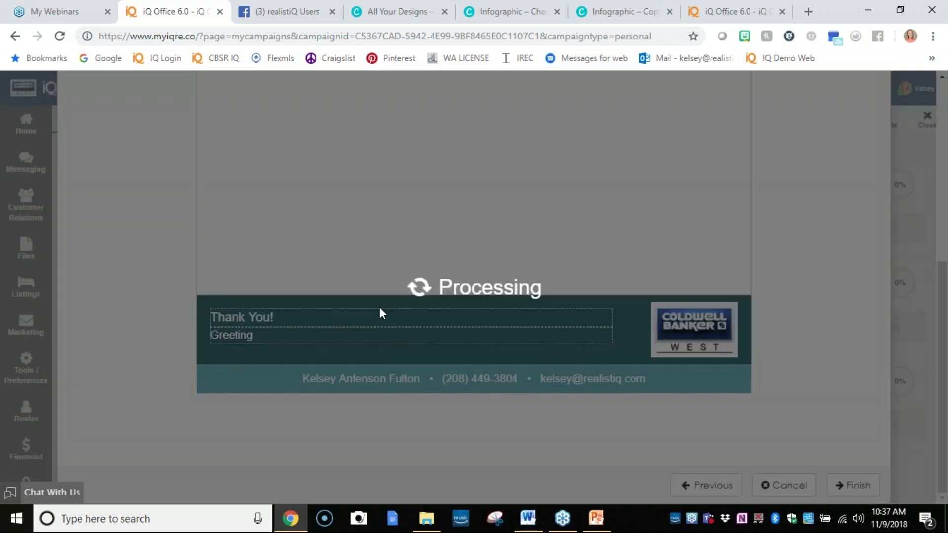
{"action": "left_click", "coordinate": [376, 125]}
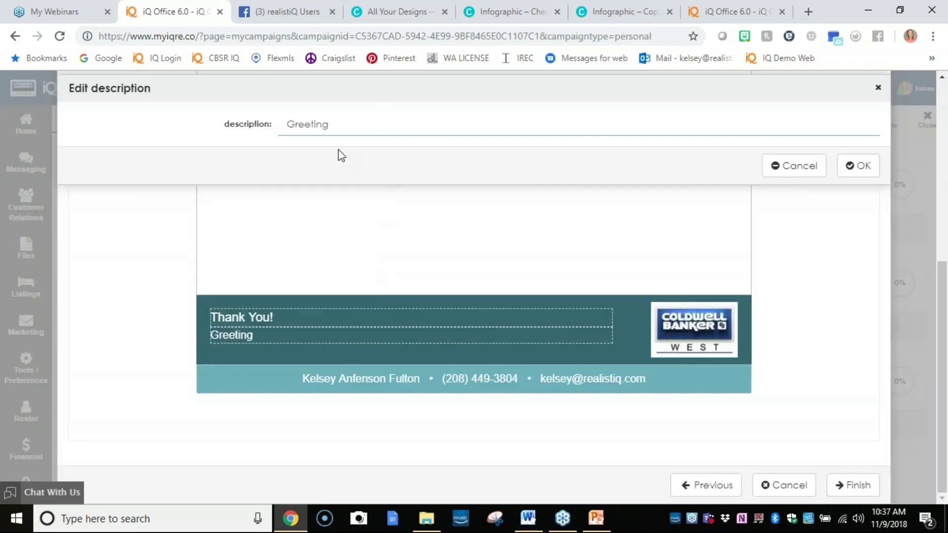
{"action": "key", "text": "ctrl+a"}
{"action": "type", "text": "can "}
{"action": "type", "text": "an you believe"}
{"action": "type", "text": " you "}
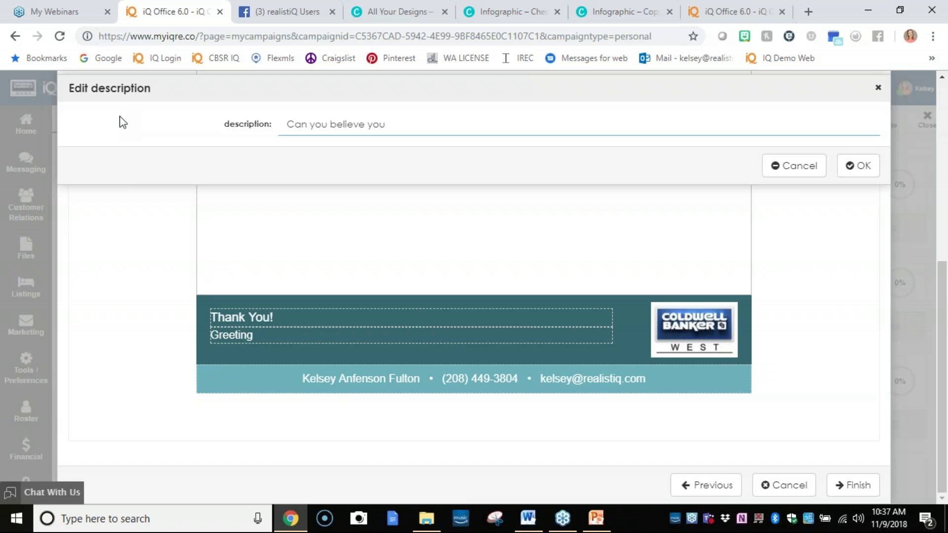
{"action": "type", "text": " been a month!  C"}
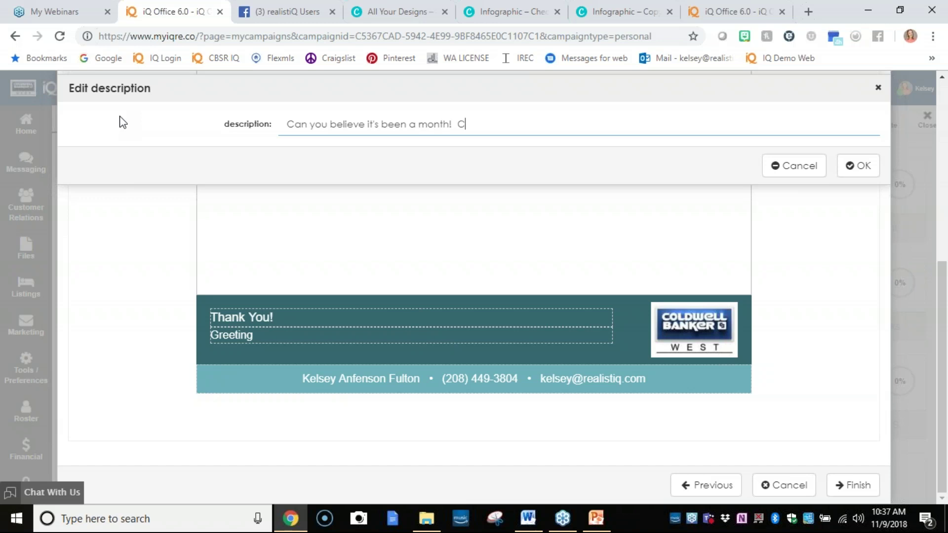
{"action": "type", "text": "ongrats and thanks for working with me!"}
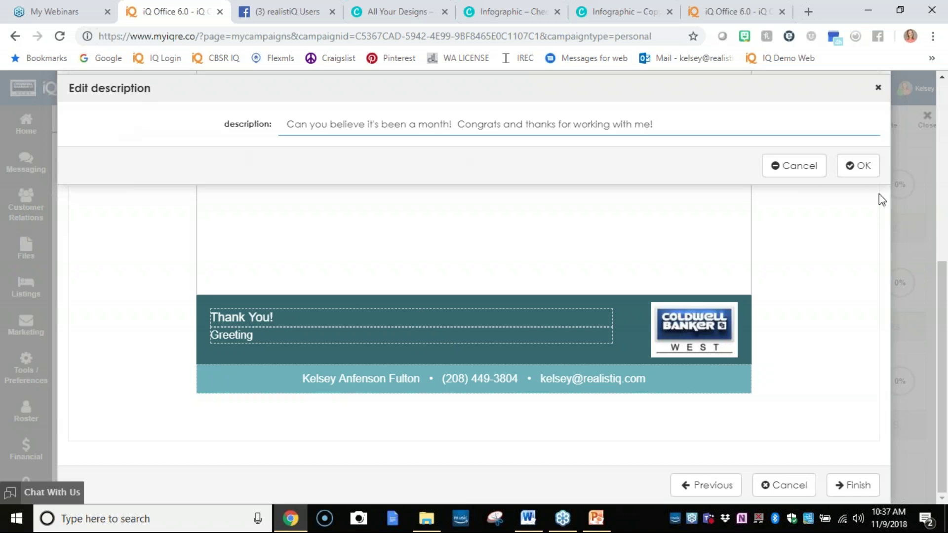
{"action": "left_click", "coordinate": [862, 171]}
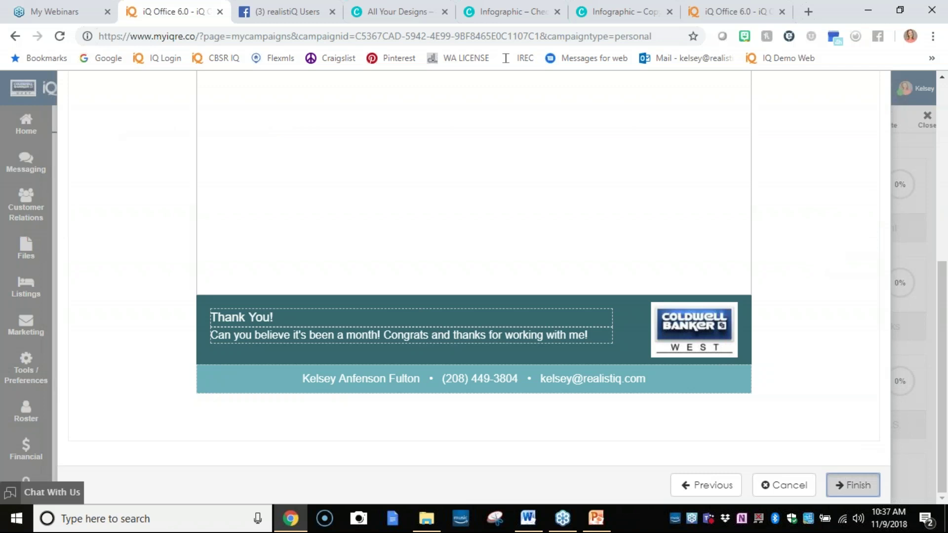
{"action": "left_click", "coordinate": [849, 484]}
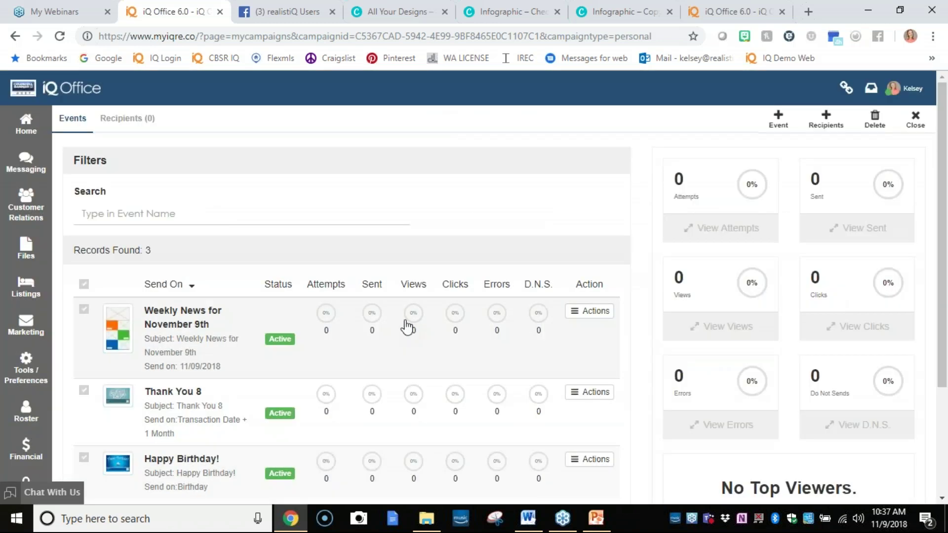
{"action": "left_click", "coordinate": [827, 290]}
{"action": "scroll", "coordinate": [239, 373], "scroll_direction": "down", "scroll_amount": 3}
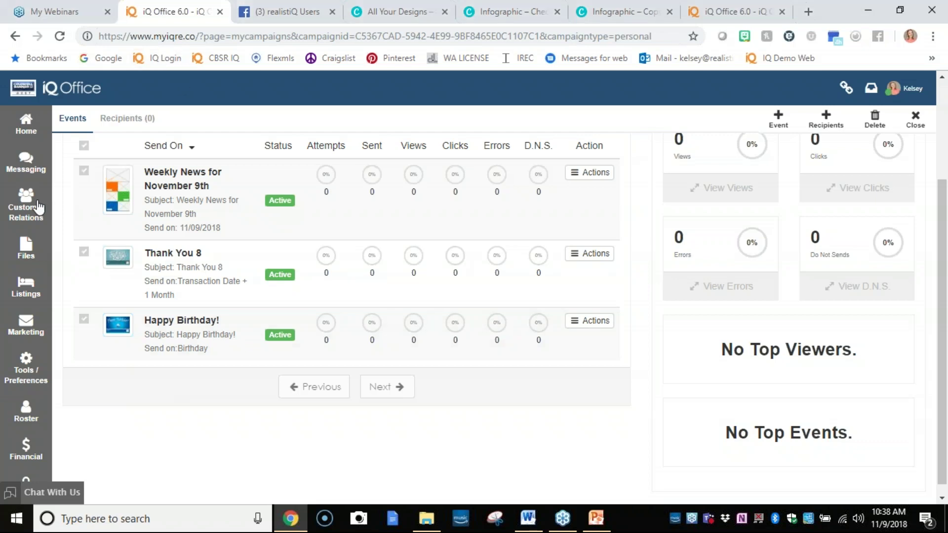
{"action": "left_click", "coordinate": [31, 220]}
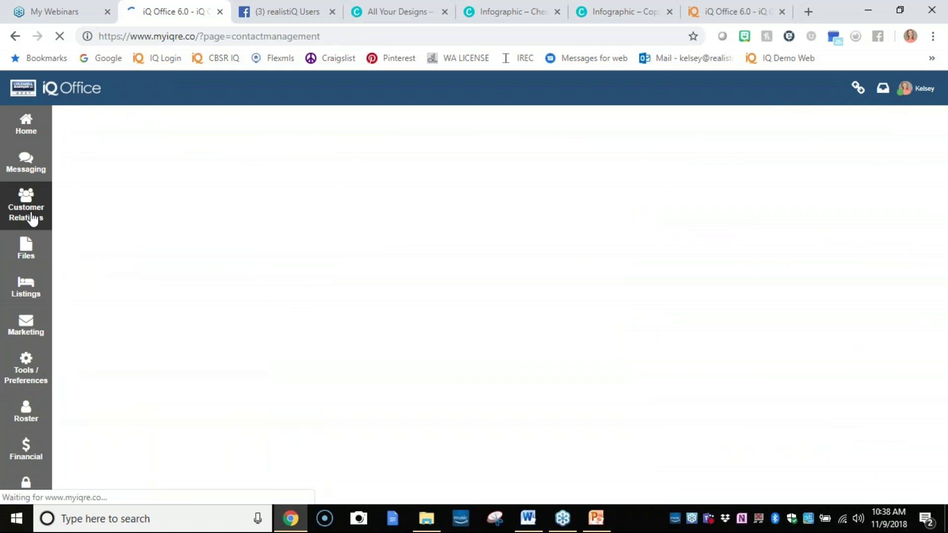
Show the full Contacts list and open the top contact's record.
{"action": "mouse_move", "coordinate": [33, 219]}
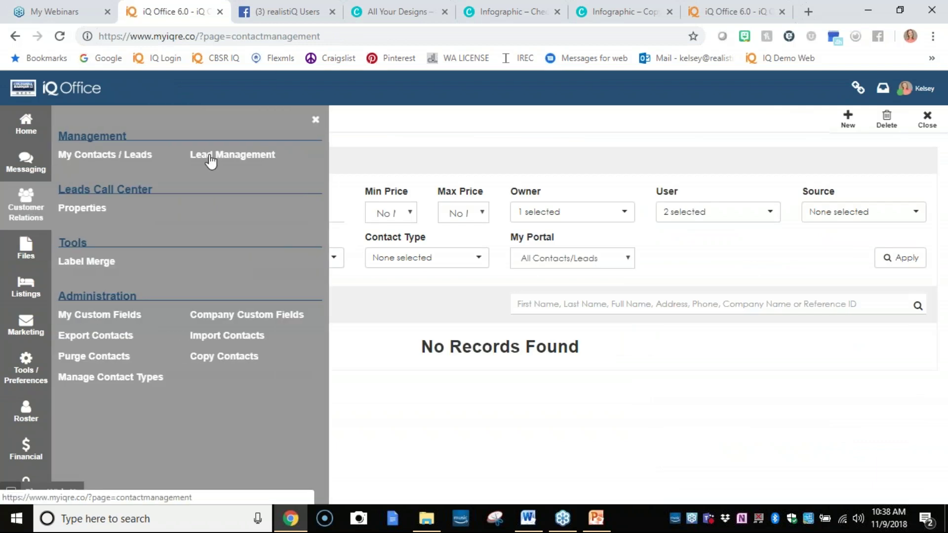
{"action": "left_click", "coordinate": [315, 121]}
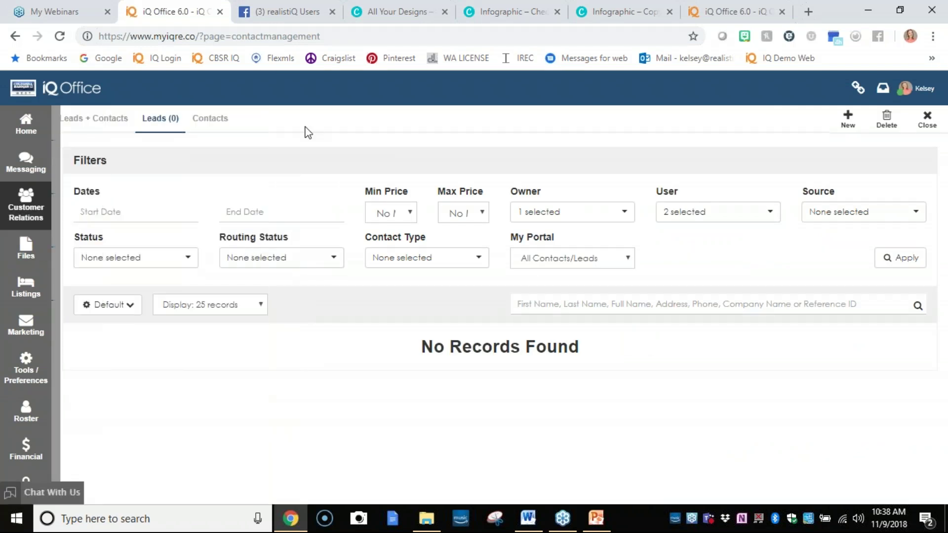
{"action": "left_click", "coordinate": [221, 129]}
{"action": "scroll", "coordinate": [430, 190], "scroll_direction": "down", "scroll_amount": 3}
{"action": "left_click", "coordinate": [410, 250]}
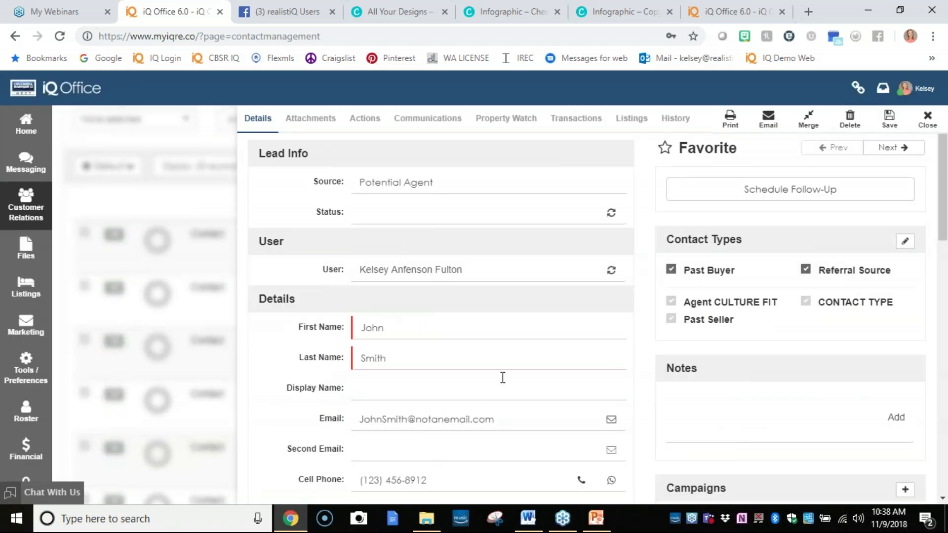
Try a birthday of November 22 and last transaction date of November 27, then close unsaved.
{"action": "scroll", "coordinate": [484, 383], "scroll_direction": "down", "scroll_amount": 8}
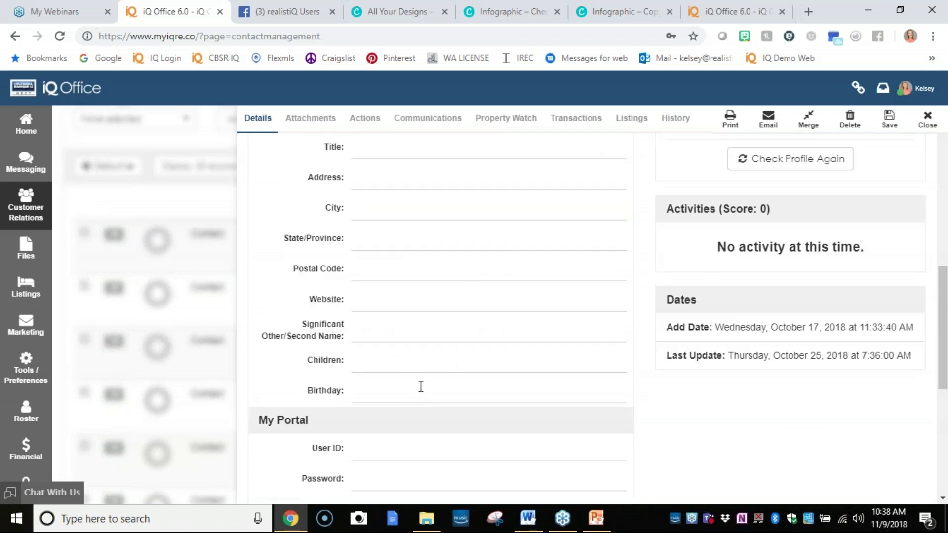
{"action": "left_click", "coordinate": [420, 388]}
{"action": "type", "text": "12/__/____"}
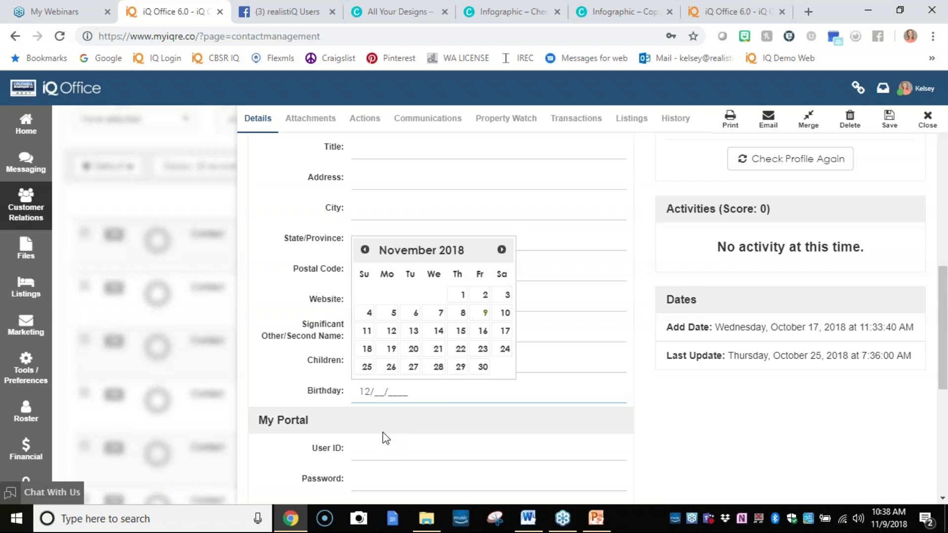
{"action": "left_click", "coordinate": [455, 357]}
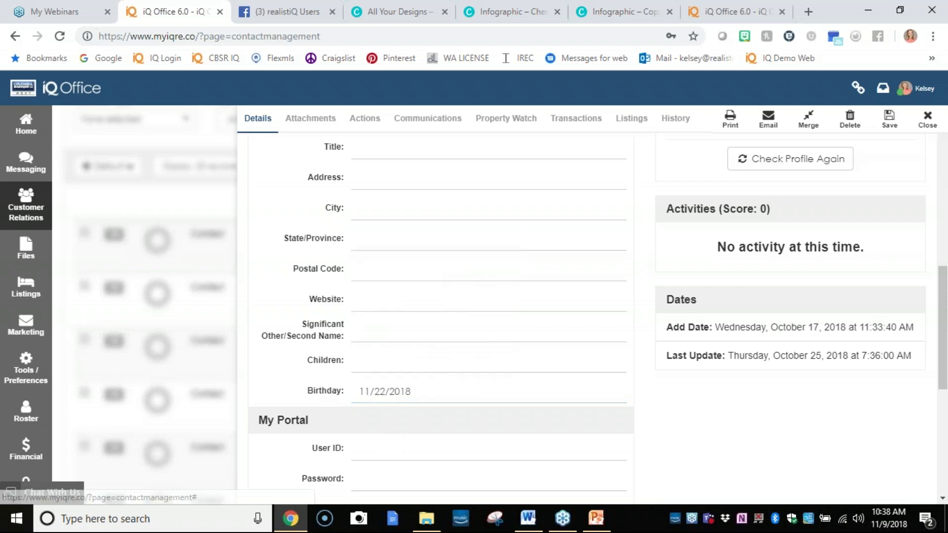
{"action": "scroll", "coordinate": [431, 396], "scroll_direction": "down", "scroll_amount": 3}
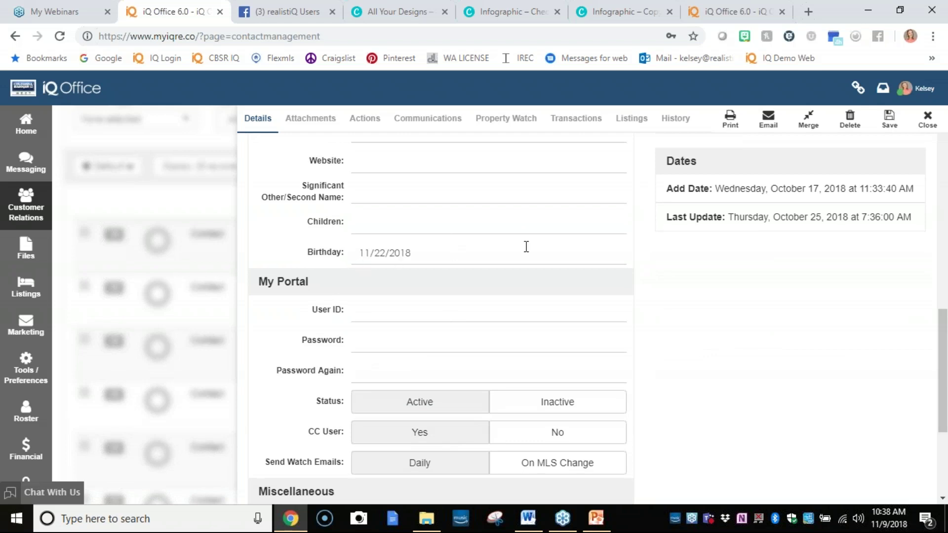
{"action": "scroll", "coordinate": [764, 349], "scroll_direction": "down", "scroll_amount": 4}
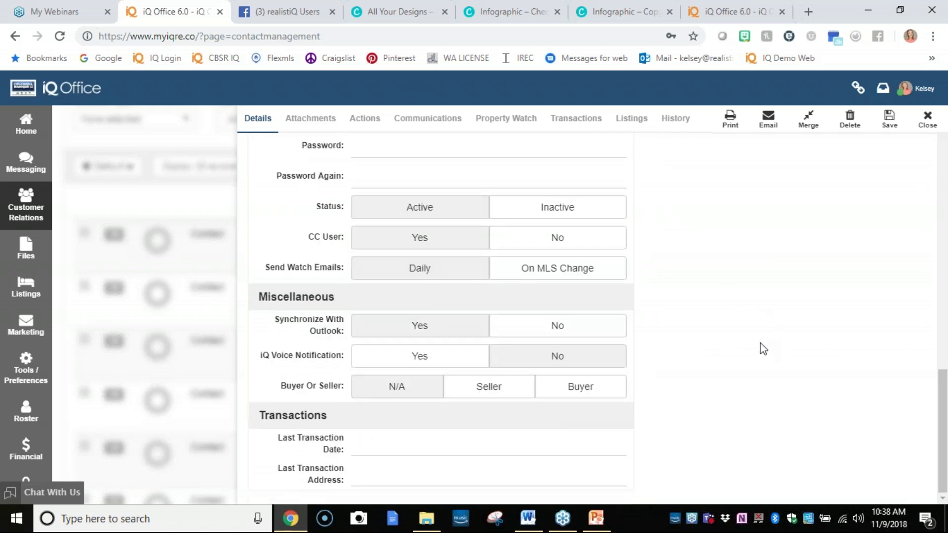
{"action": "left_click", "coordinate": [393, 448]}
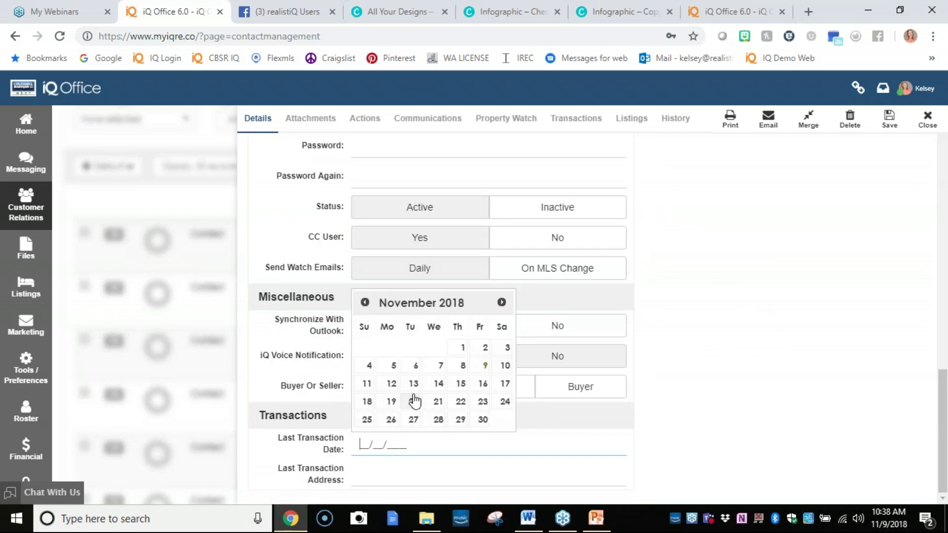
{"action": "left_click", "coordinate": [415, 424]}
{"action": "left_click", "coordinate": [395, 479]}
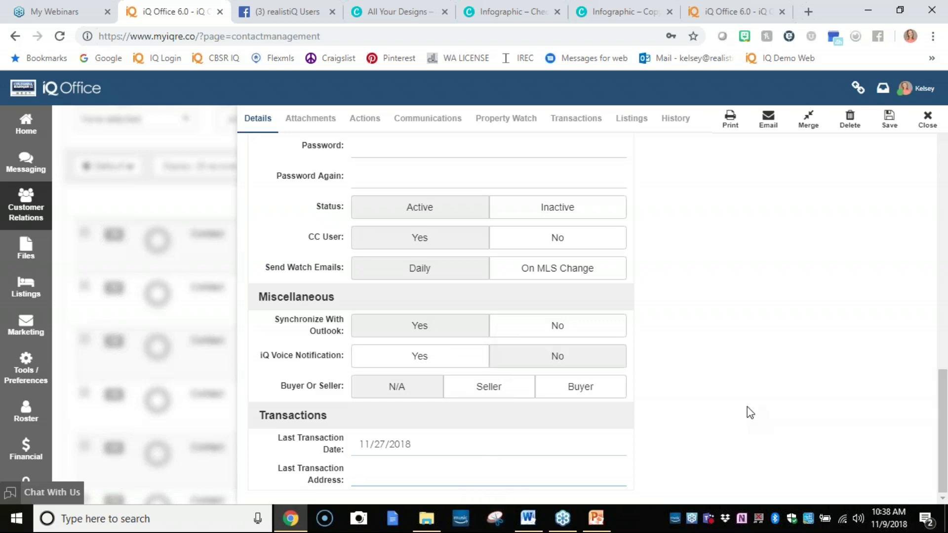
{"action": "left_click", "coordinate": [927, 120]}
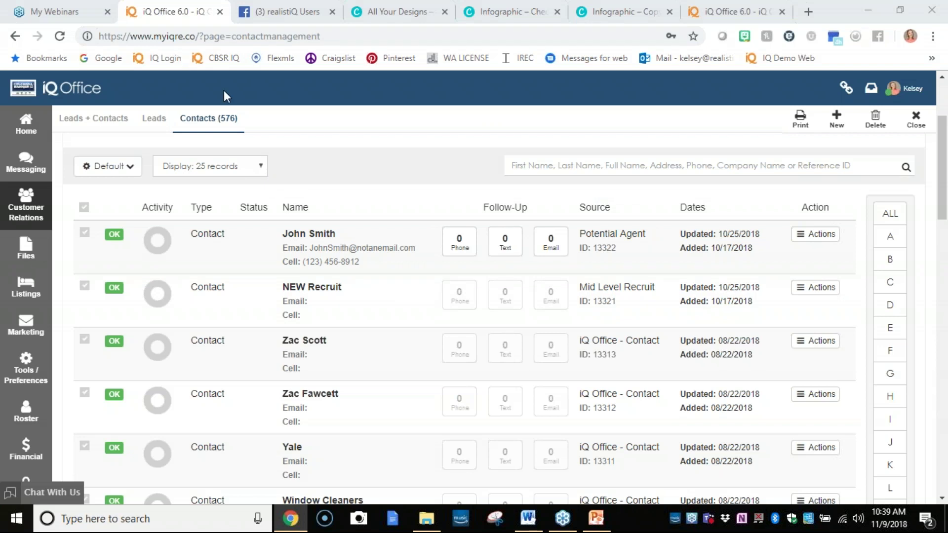
Reopen the top contact's record and bring up Merge Contacts with a secondary contact filled in.
{"action": "left_click", "coordinate": [316, 236]}
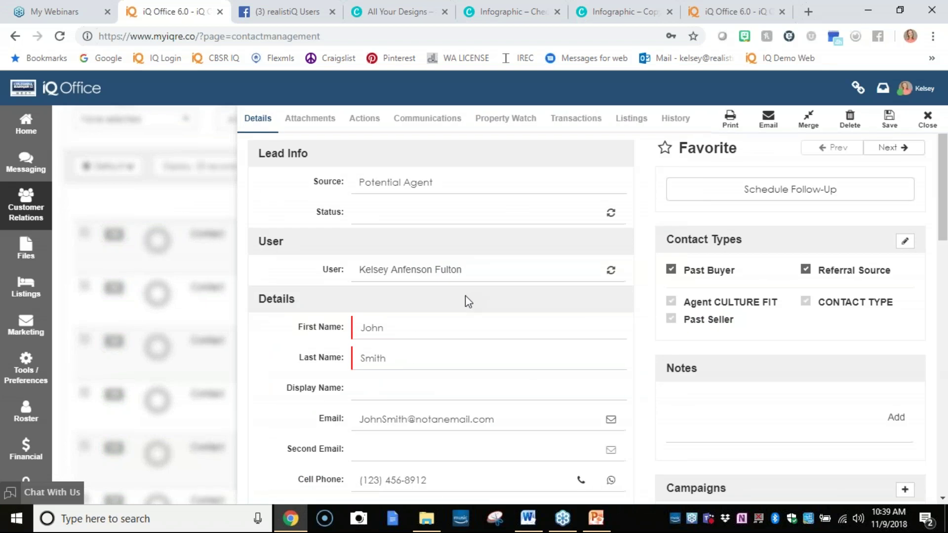
{"action": "scroll", "coordinate": [473, 308], "scroll_direction": "down", "scroll_amount": 10}
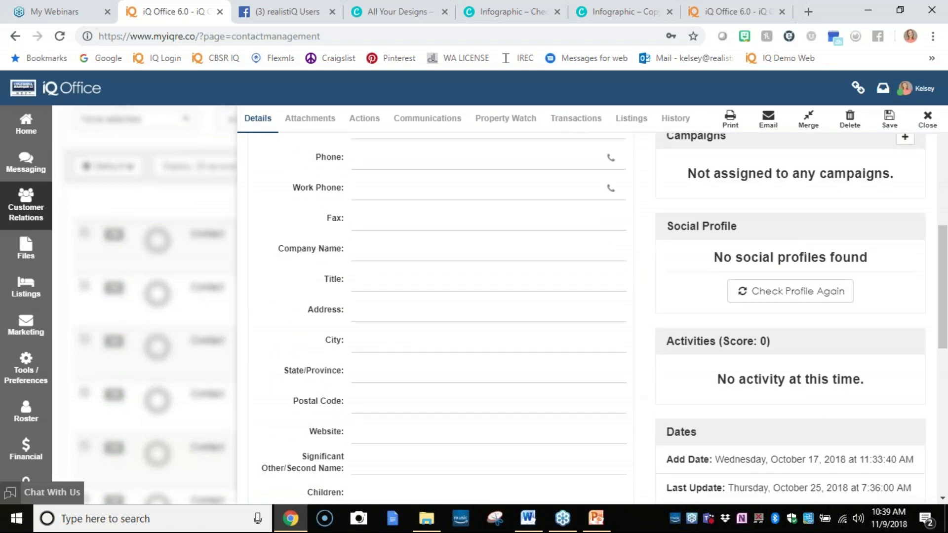
{"action": "left_click", "coordinate": [377, 328]}
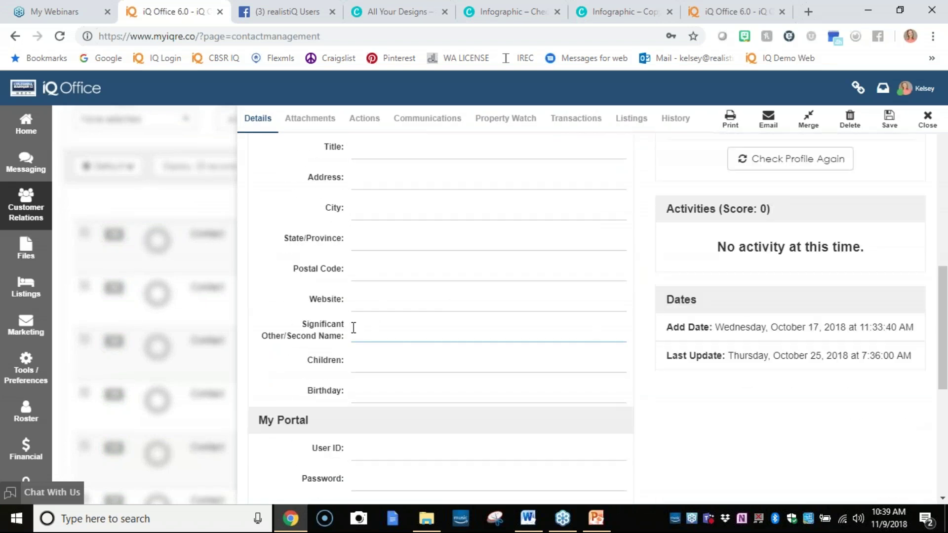
{"action": "left_click", "coordinate": [167, 58]}
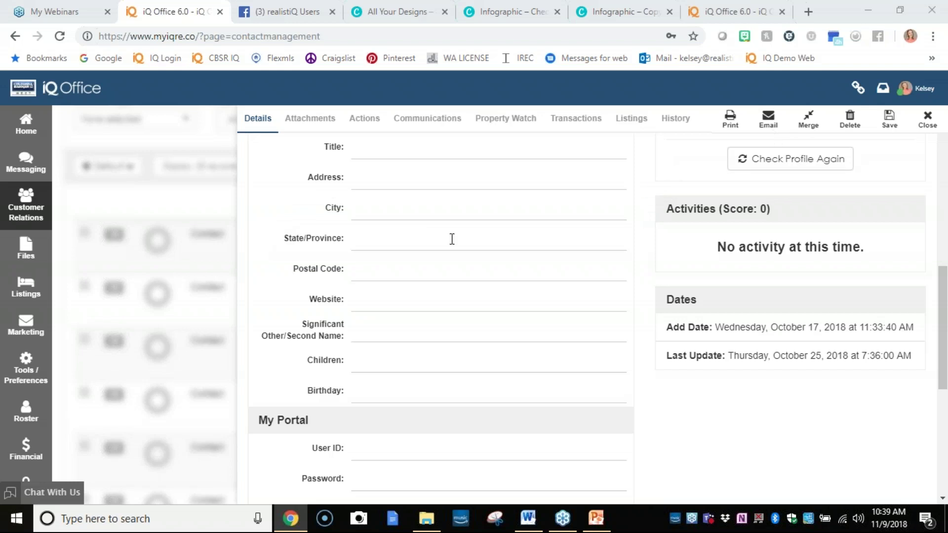
{"action": "left_click", "coordinate": [804, 120]}
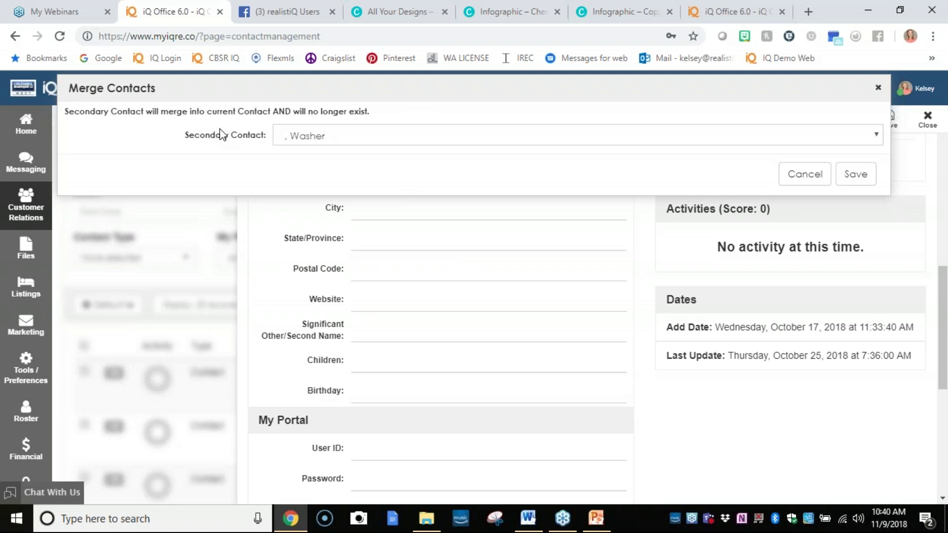
Cancel Merge Contacts and close the record, back on the 576-record Contacts list.
{"action": "left_click", "coordinate": [790, 177]}
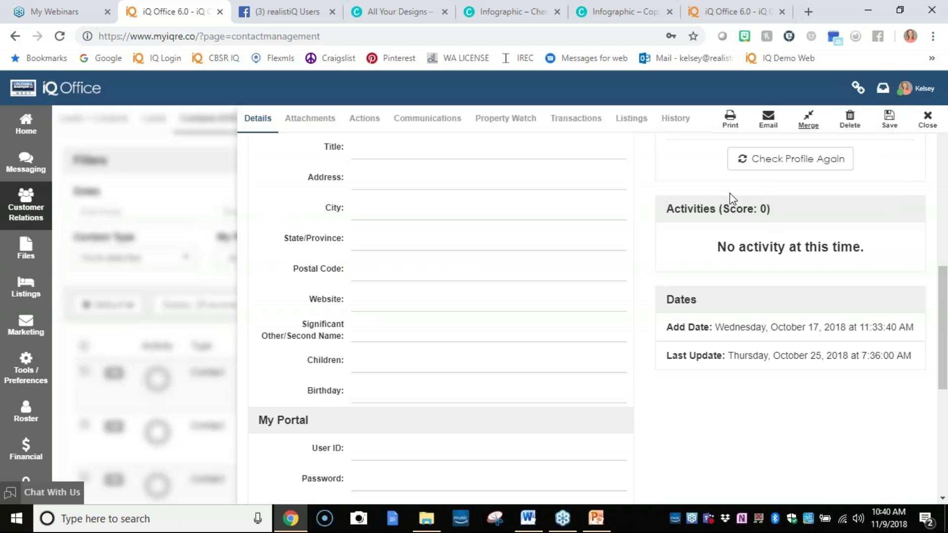
{"action": "scroll", "coordinate": [527, 159], "scroll_direction": "up", "scroll_amount": 2}
{"action": "scroll", "coordinate": [534, 237], "scroll_direction": "up", "scroll_amount": 8}
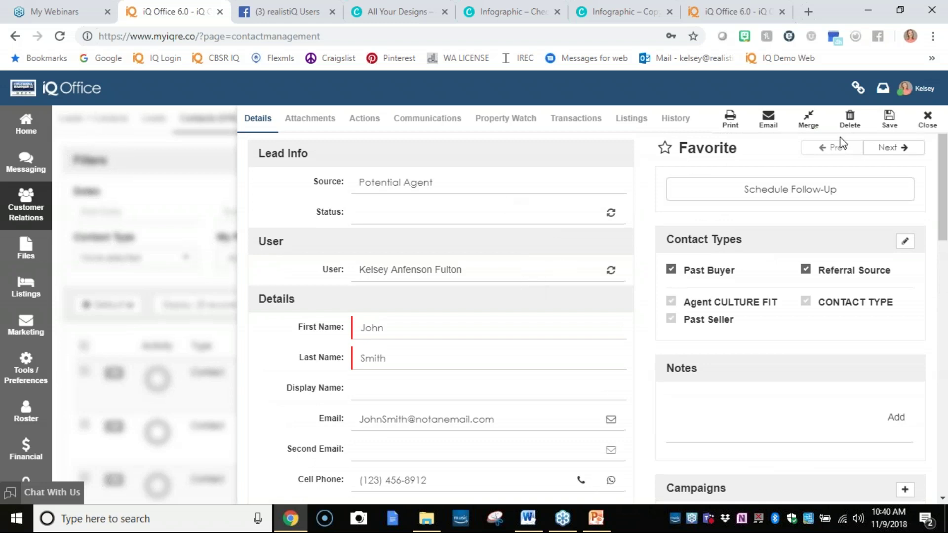
{"action": "left_click", "coordinate": [892, 126]}
{"action": "scroll", "coordinate": [404, 304], "scroll_direction": "down", "scroll_amount": 3}
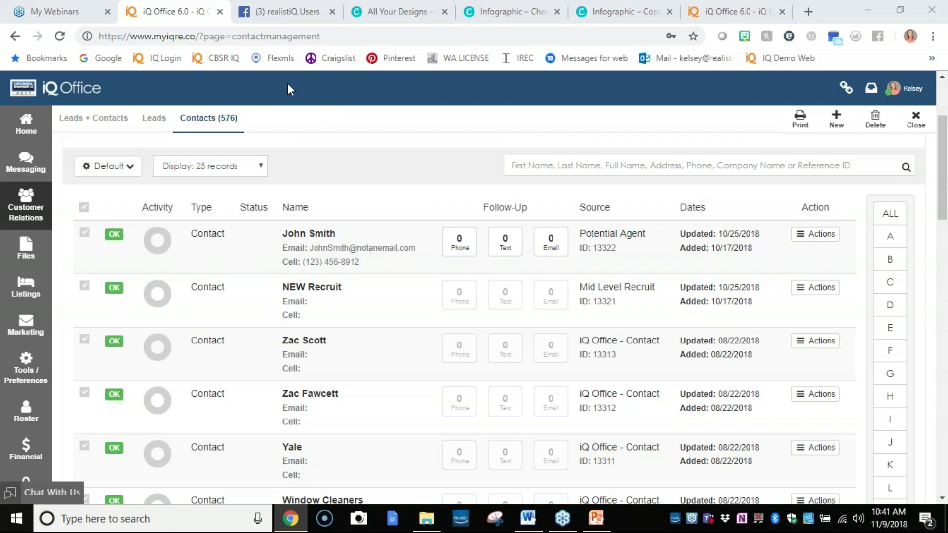
Open the first contact's record and review its Details, showing lead source Potential Agent.
{"action": "double_click", "coordinate": [360, 259]}
{"action": "scroll", "coordinate": [688, 318], "scroll_direction": "down", "scroll_amount": 10}
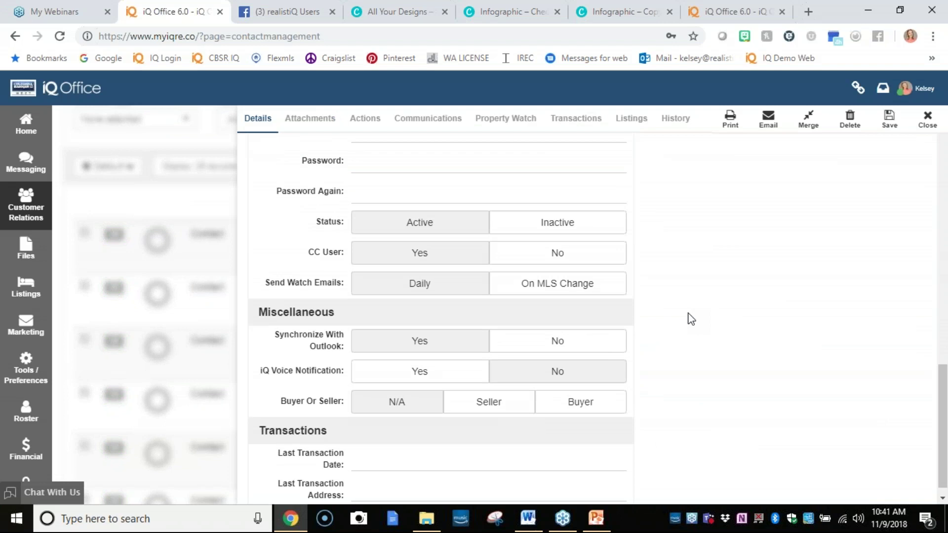
{"action": "scroll", "coordinate": [711, 332], "scroll_direction": "up", "scroll_amount": 6}
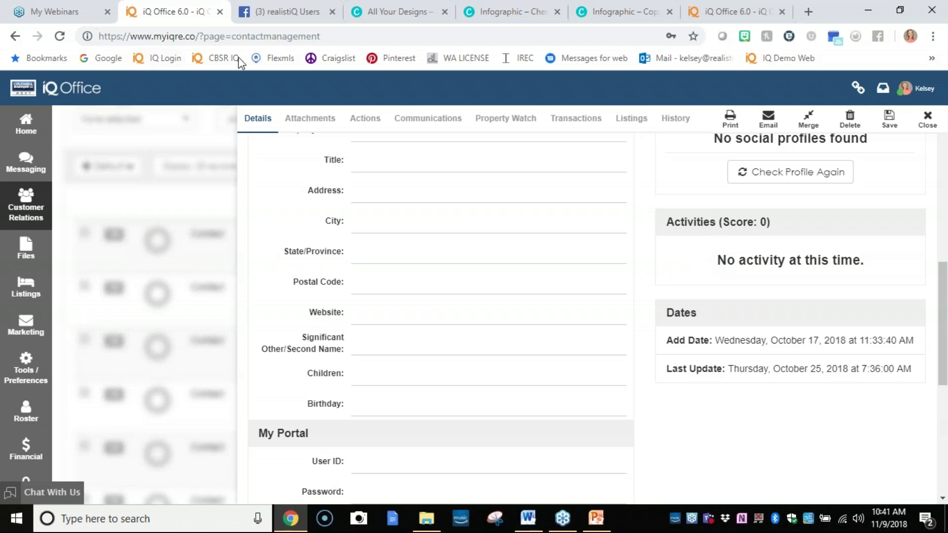
{"action": "left_click", "coordinate": [177, 56]}
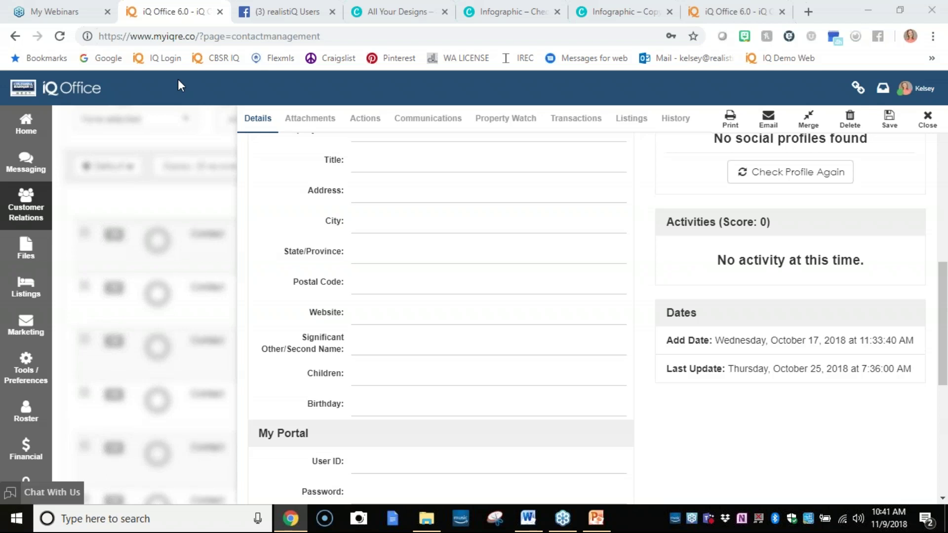
{"action": "left_click", "coordinate": [365, 348]}
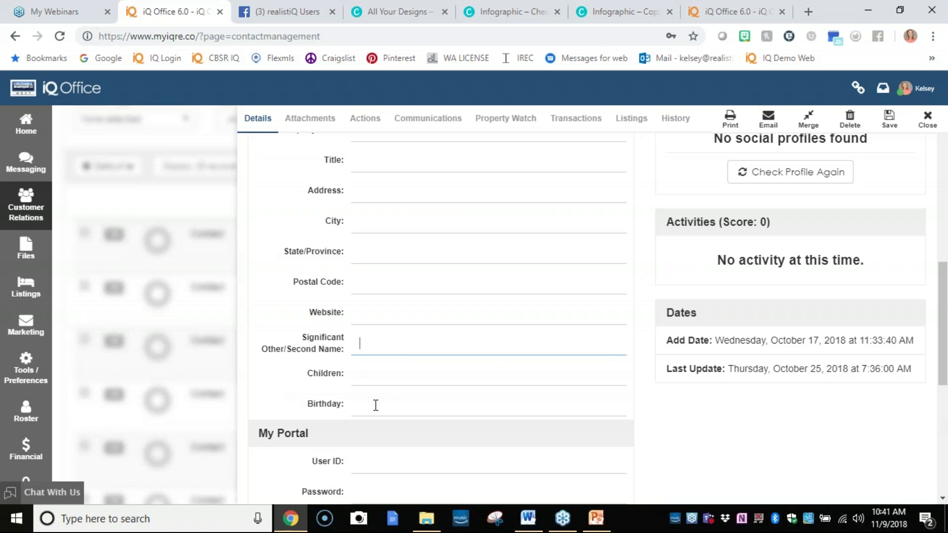
{"action": "scroll", "coordinate": [376, 405], "scroll_direction": "up", "scroll_amount": 10}
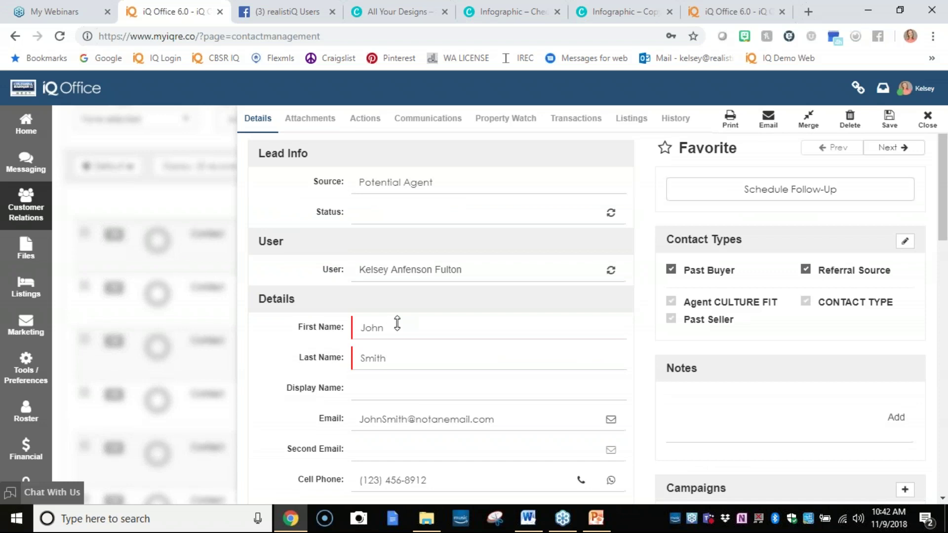
{"action": "left_click", "coordinate": [399, 332]}
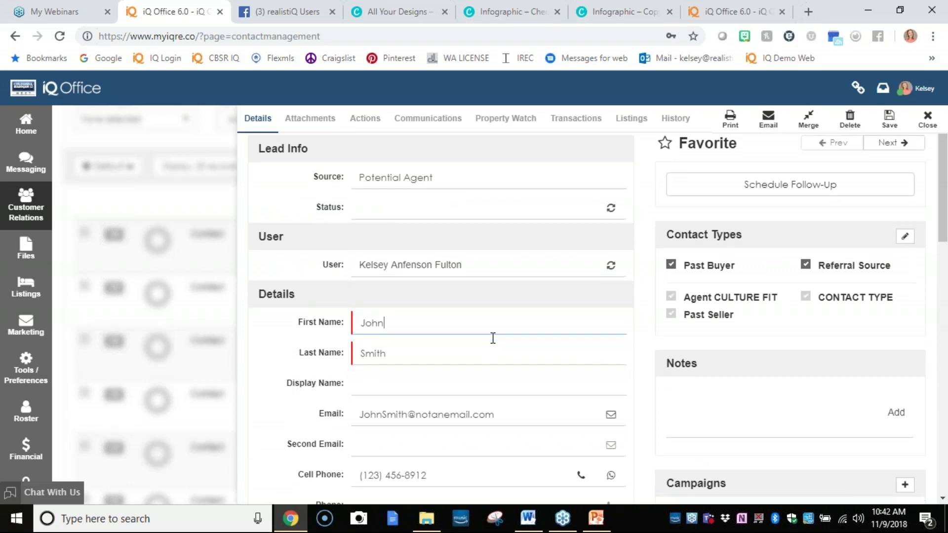
{"action": "scroll", "coordinate": [492, 338], "scroll_direction": "down", "scroll_amount": 1}
{"action": "left_click", "coordinate": [357, 380]}
{"action": "scroll", "coordinate": [398, 409], "scroll_direction": "down", "scroll_amount": 2}
{"action": "scroll", "coordinate": [357, 410], "scroll_direction": "down", "scroll_amount": 4}
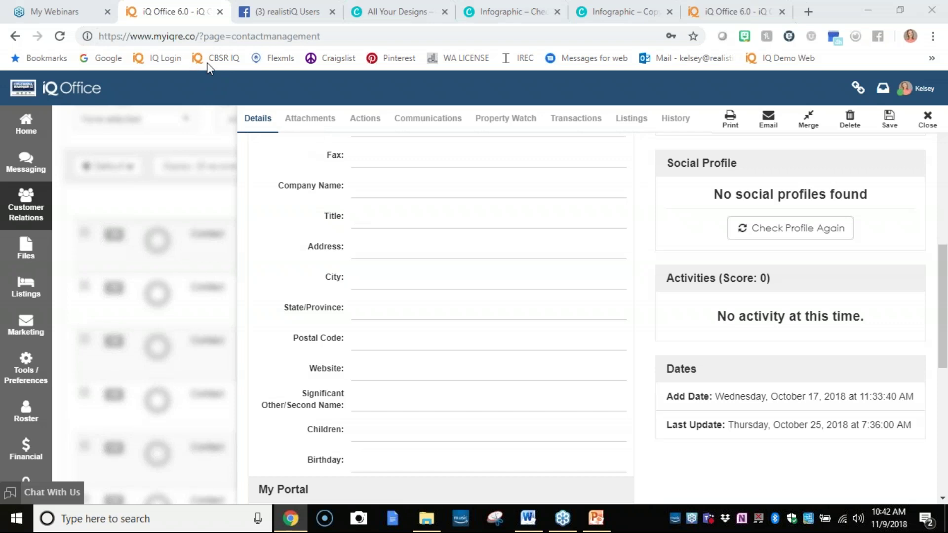
{"action": "scroll", "coordinate": [466, 299], "scroll_direction": "up", "scroll_amount": 5}
{"action": "left_click", "coordinate": [481, 313]}
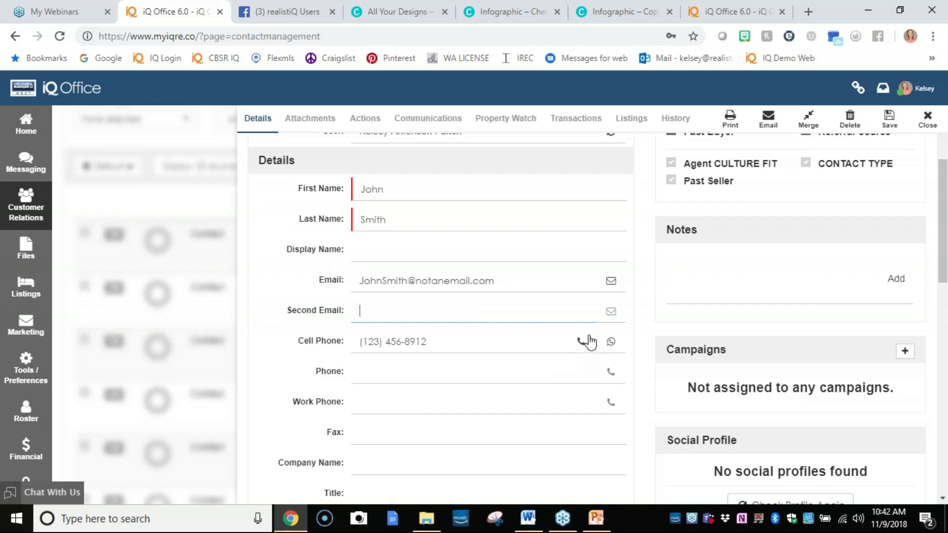
{"action": "mouse_move", "coordinate": [597, 518]}
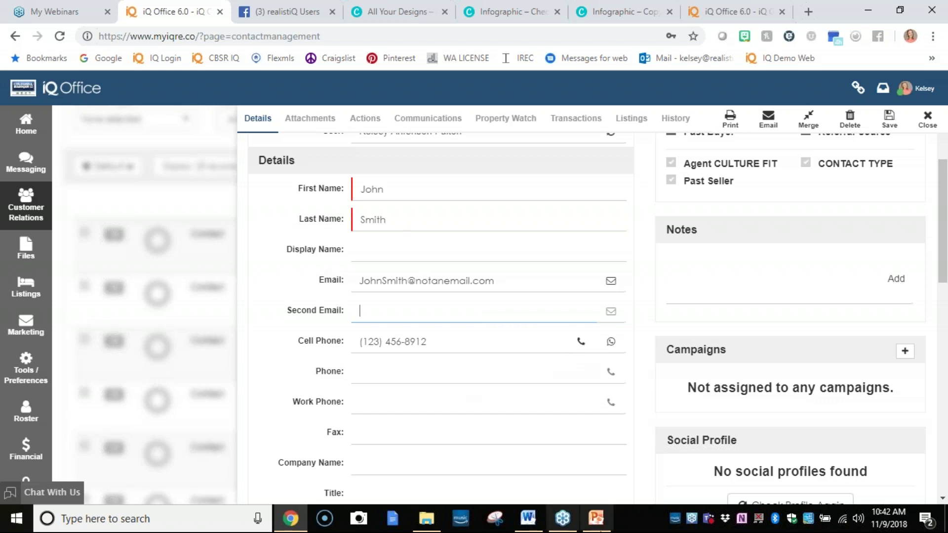
{"action": "mouse_move", "coordinate": [637, 478]}
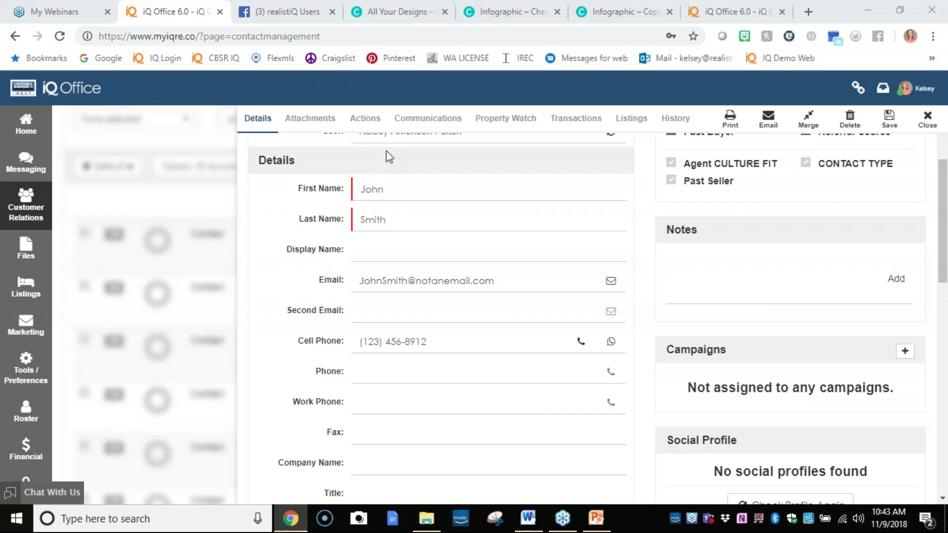
Go to the realistiQ Users group, close the photo viewer, and browse the Discussion feed.
{"action": "left_click", "coordinate": [308, 3]}
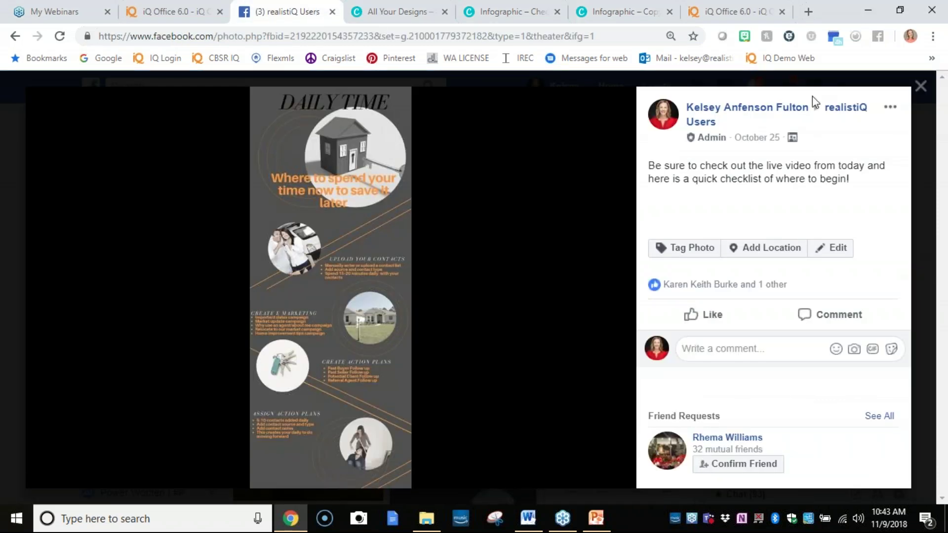
{"action": "left_click", "coordinate": [921, 88]}
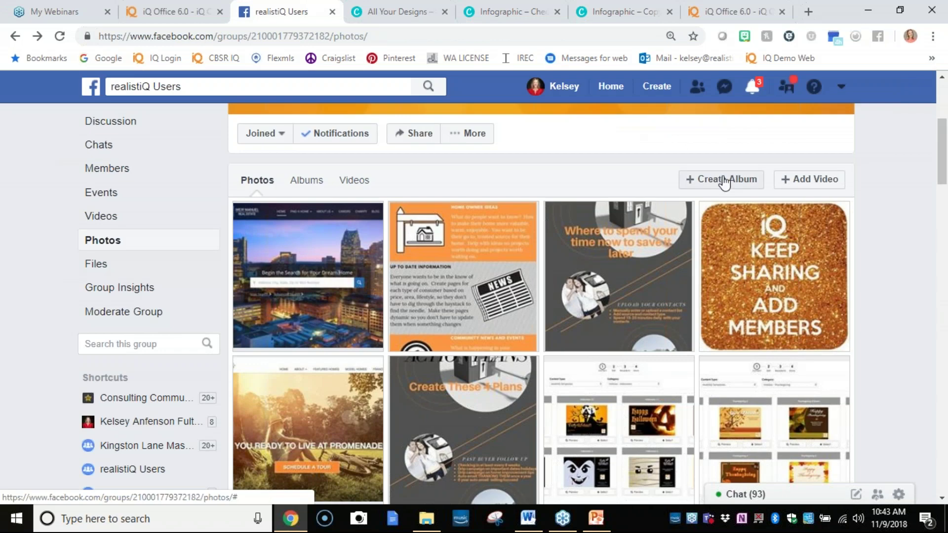
{"action": "left_click", "coordinate": [186, 127]}
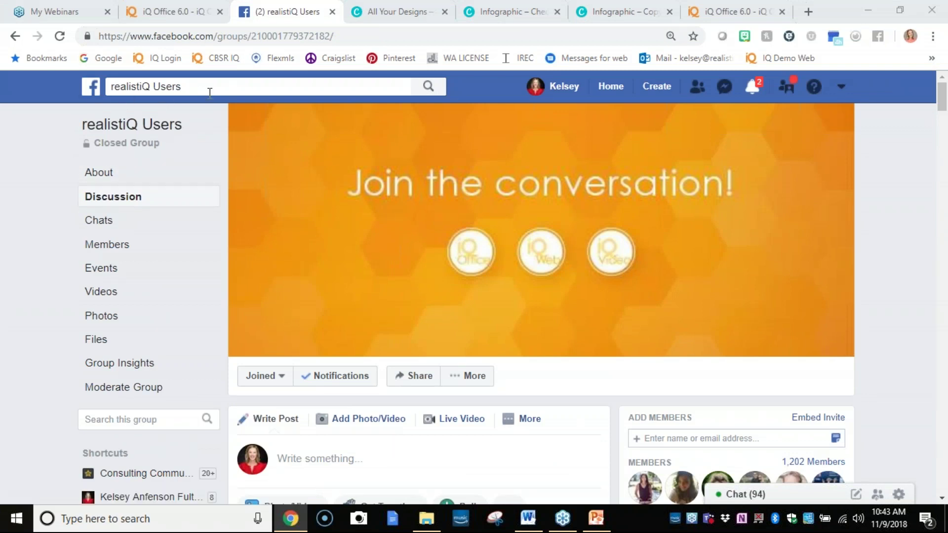
{"action": "scroll", "coordinate": [425, 405], "scroll_direction": "down", "scroll_amount": 5}
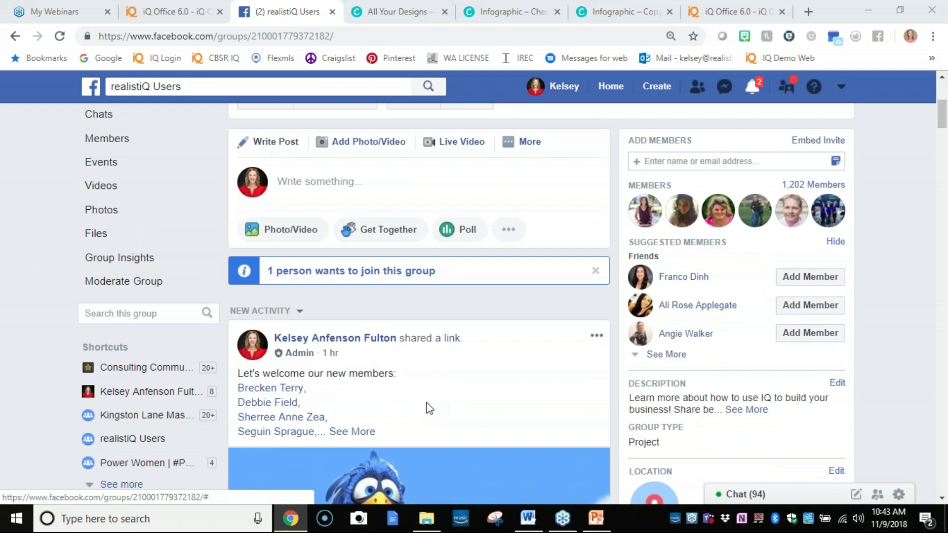
{"action": "scroll", "coordinate": [430, 408], "scroll_direction": "down", "scroll_amount": 10}
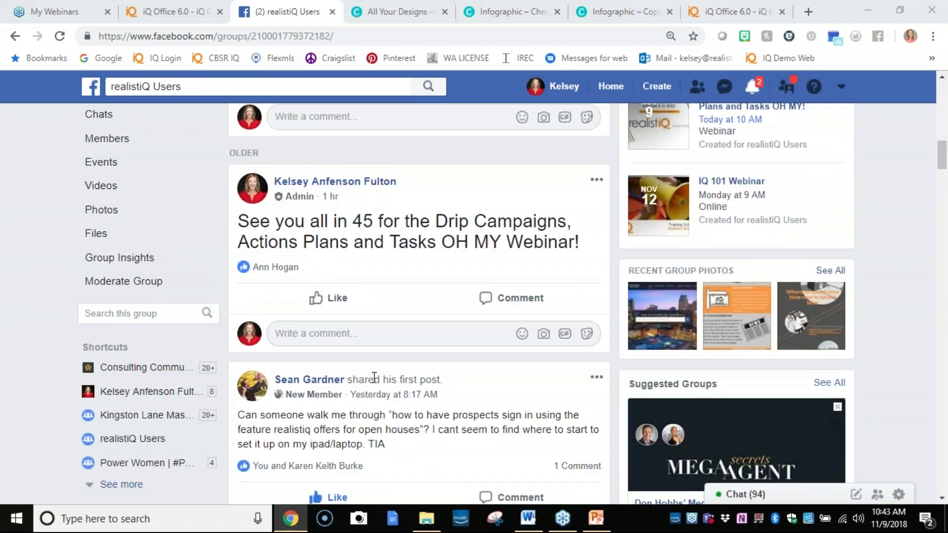
{"action": "scroll", "coordinate": [346, 358], "scroll_direction": "down", "scroll_amount": 5}
{"action": "scroll", "coordinate": [345, 358], "scroll_direction": "down", "scroll_amount": 5}
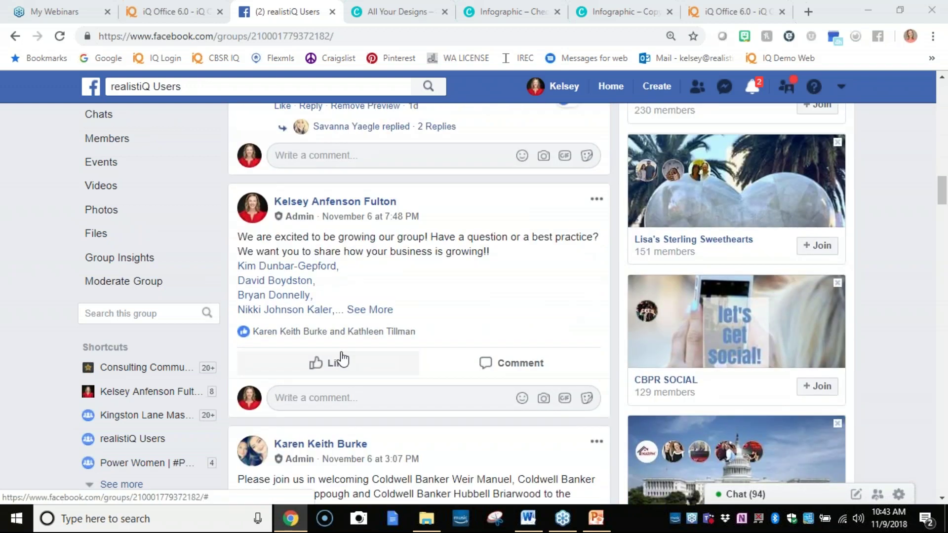
{"action": "scroll", "coordinate": [342, 359], "scroll_direction": "up", "scroll_amount": 15}
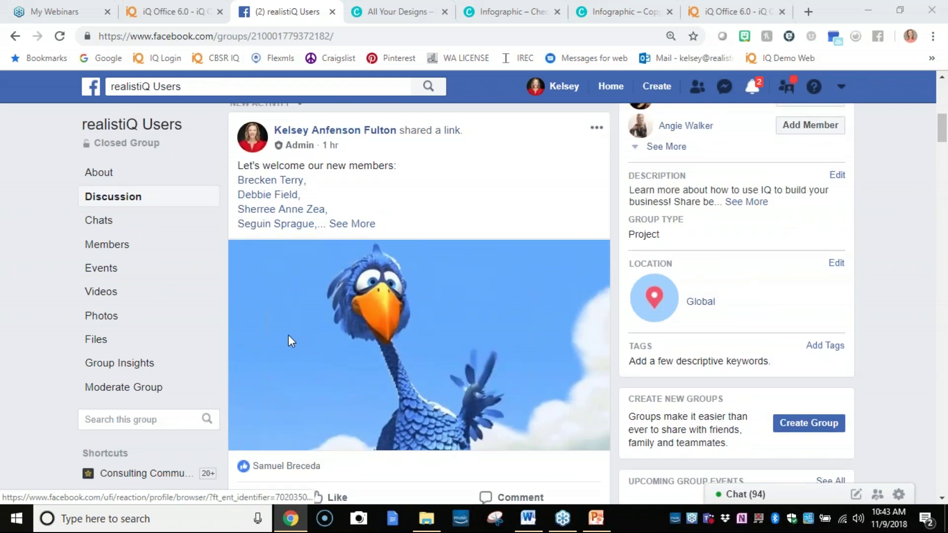
{"action": "scroll", "coordinate": [291, 341], "scroll_direction": "up", "scroll_amount": 4}
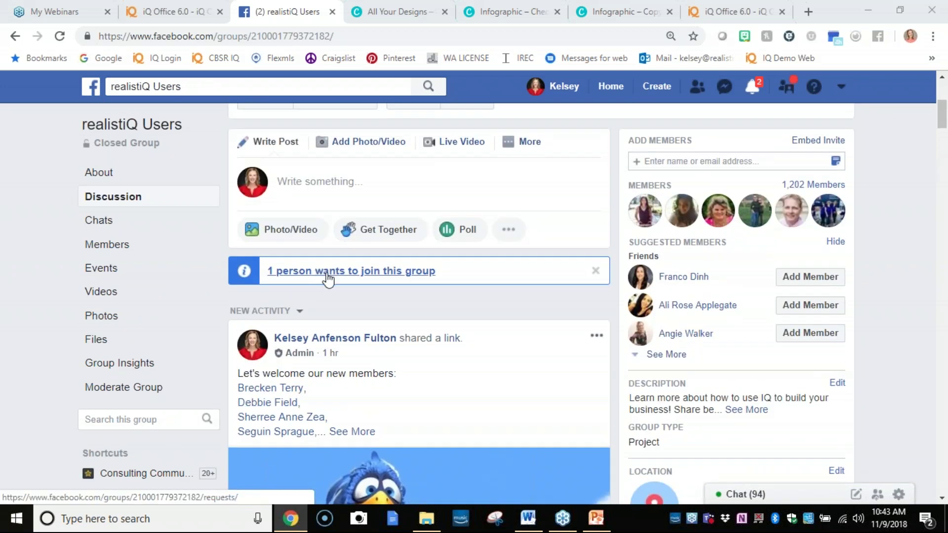
{"action": "scroll", "coordinate": [250, 291], "scroll_direction": "up", "scroll_amount": 5}
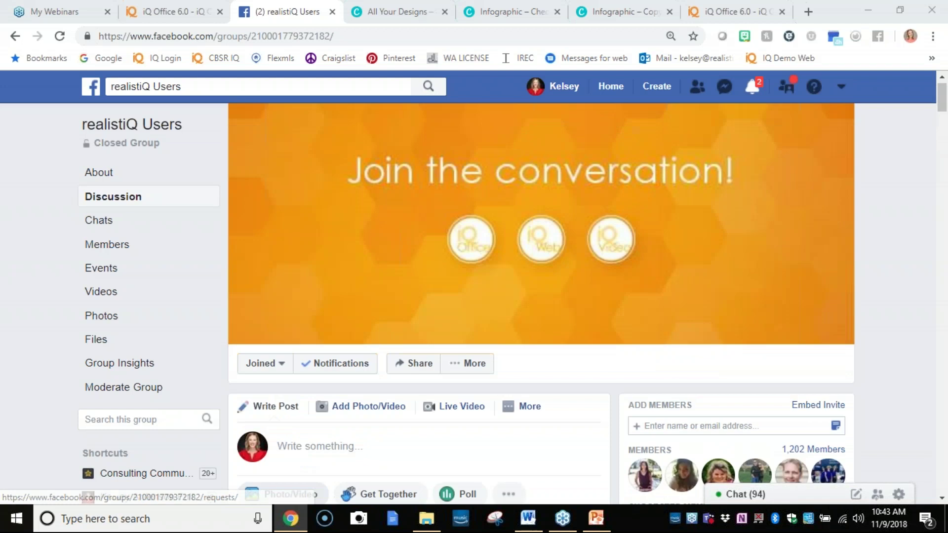
{"action": "scroll", "coordinate": [250, 291], "scroll_direction": "down", "scroll_amount": 3}
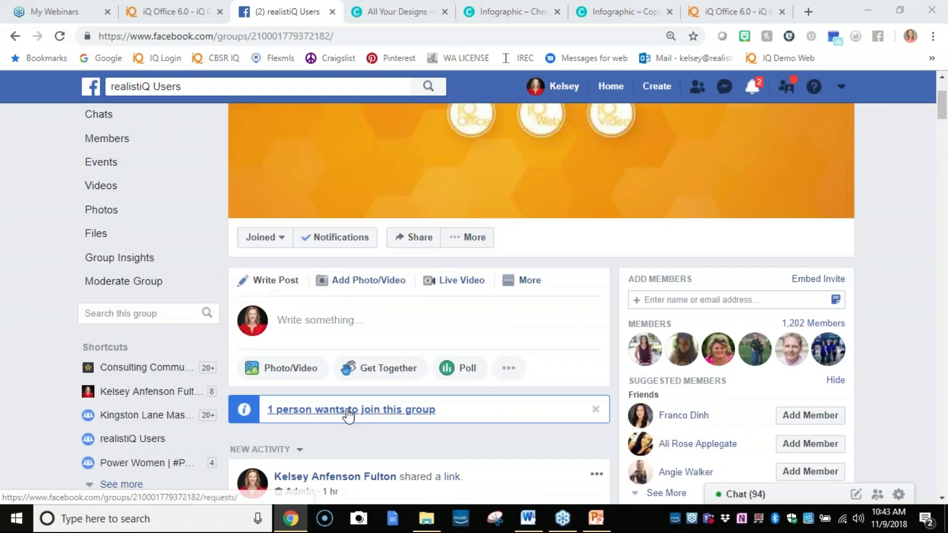
Approve the one pending join request, bringing membership to 1,203, and return to Discussion.
{"action": "left_click", "coordinate": [348, 410]}
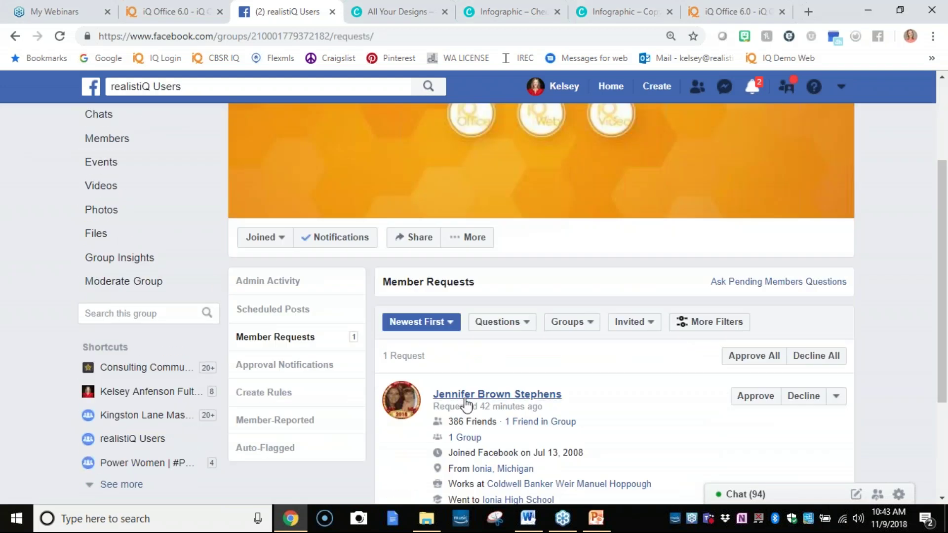
{"action": "left_click", "coordinate": [756, 396]}
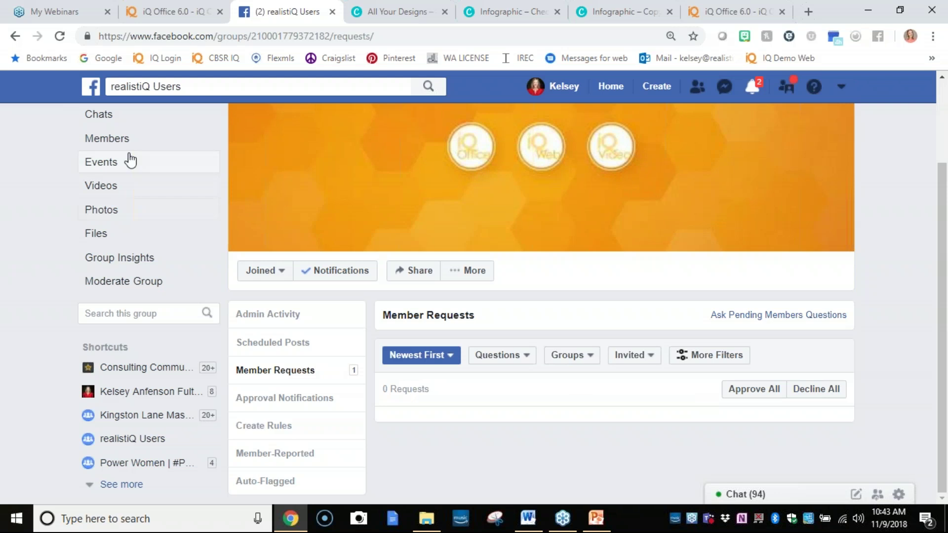
{"action": "scroll", "coordinate": [116, 151], "scroll_direction": "up", "scroll_amount": 2}
{"action": "left_click", "coordinate": [119, 174]}
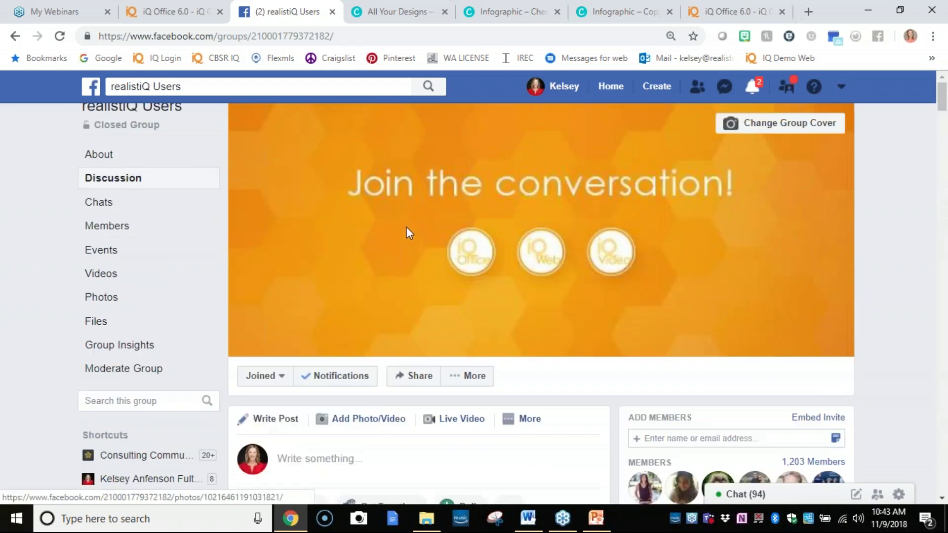
{"action": "scroll", "coordinate": [408, 228], "scroll_direction": "down", "scroll_amount": 4}
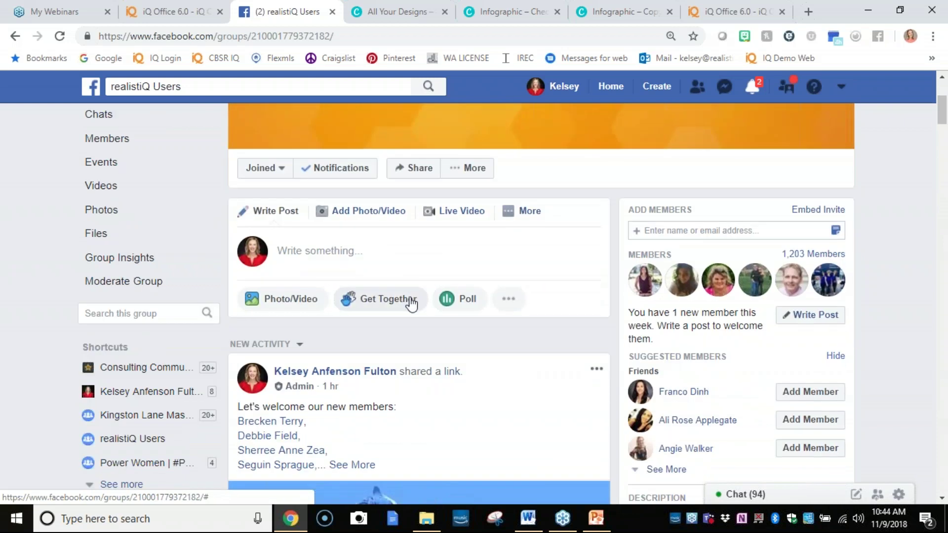
{"action": "left_click", "coordinate": [516, 212]}
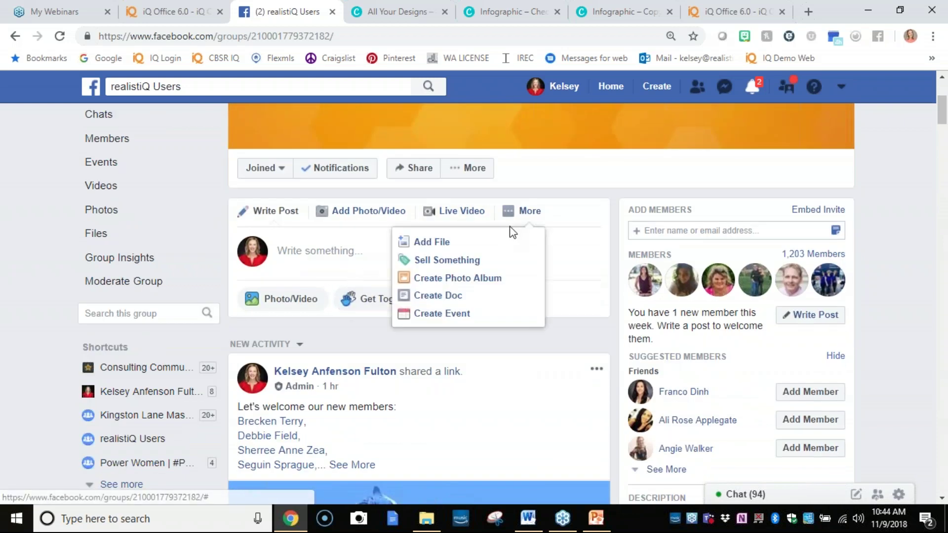
{"action": "left_click", "coordinate": [576, 300]}
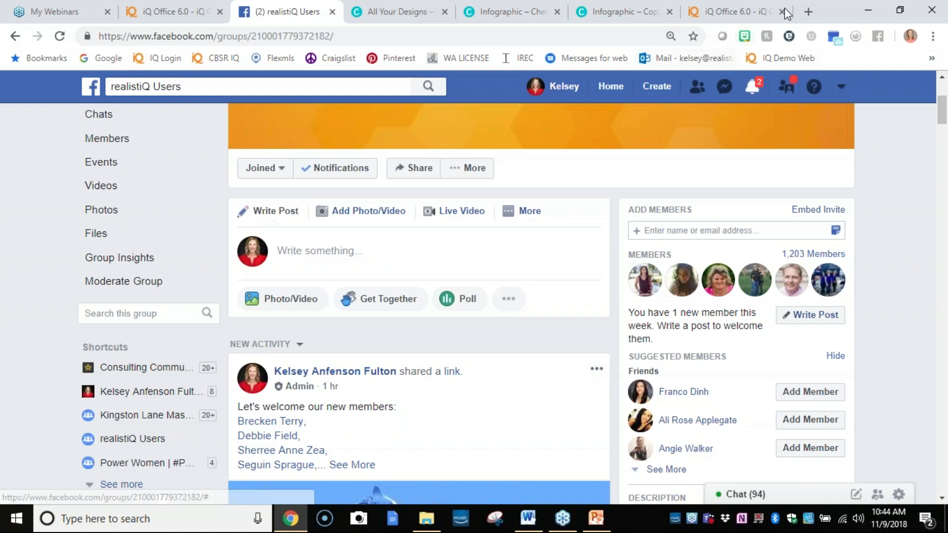
Open YouTube in a new tab and show your Realistiq Support channel's Playlists.
{"action": "left_click", "coordinate": [808, 11]}
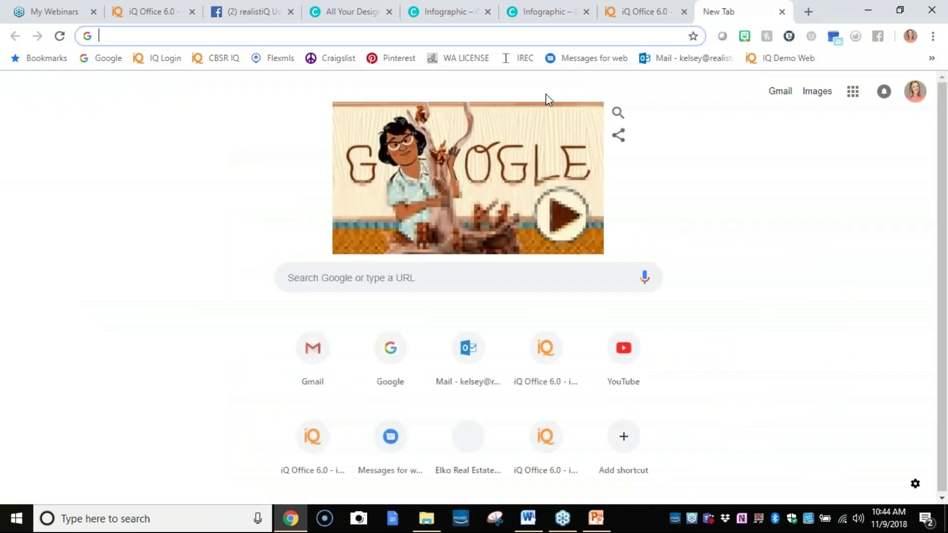
{"action": "type", "text": "you"}
{"action": "key", "text": "Return"}
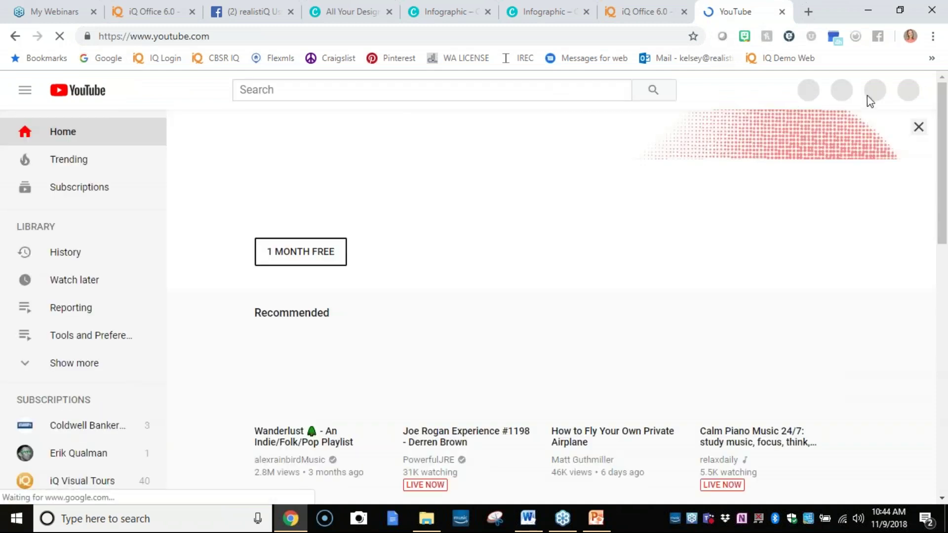
{"action": "left_click", "coordinate": [907, 92]}
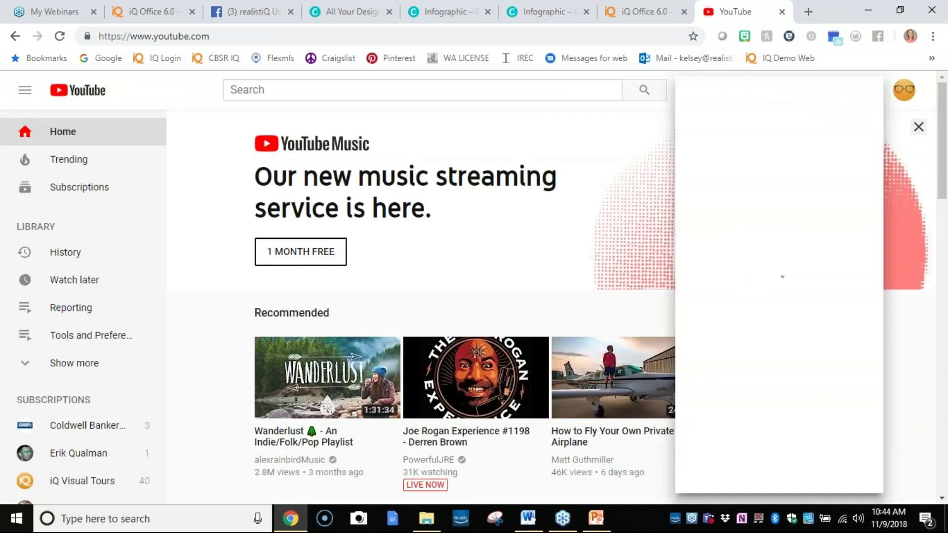
{"action": "left_click", "coordinate": [796, 157]}
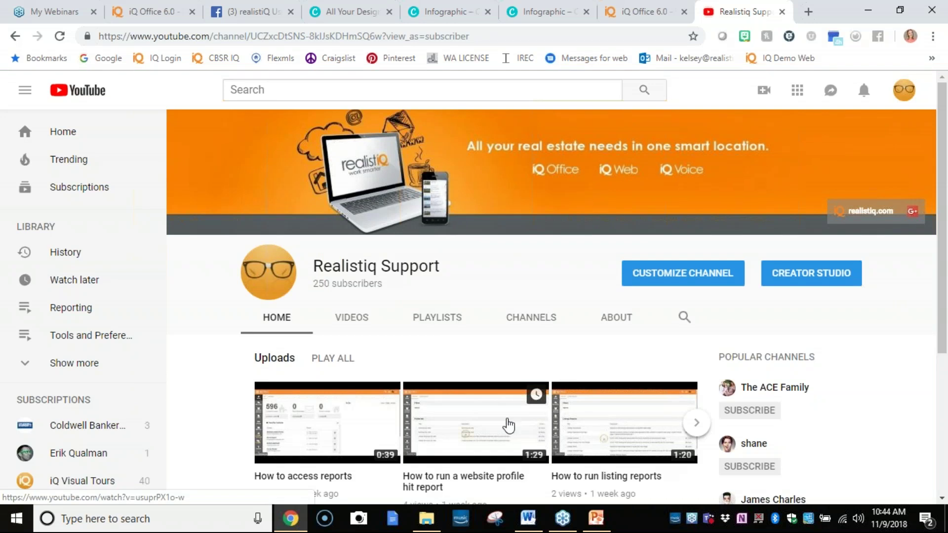
{"action": "left_click", "coordinate": [438, 317]}
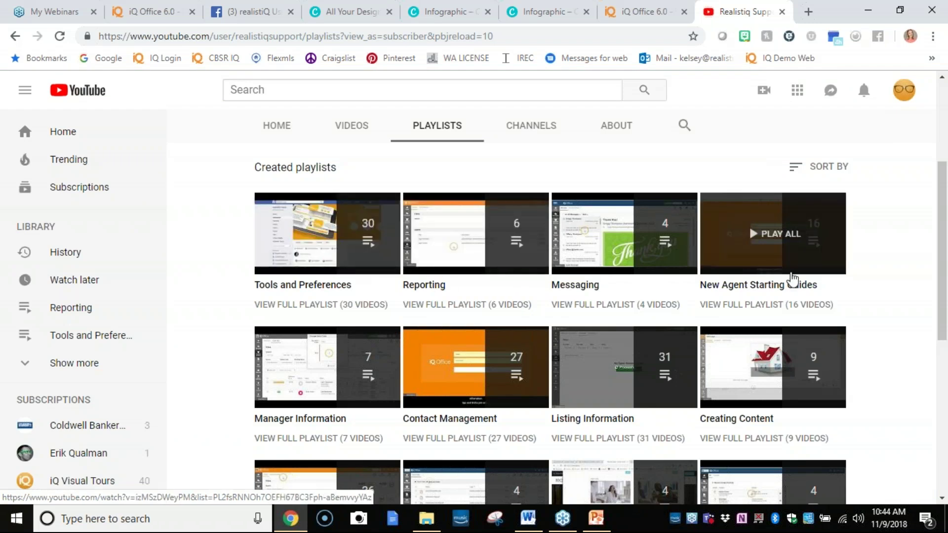
Review the playlists (Webinars, Files, Dashboard, Marketing How To) and end on the realistiQ Users group tab.
{"action": "scroll", "coordinate": [479, 374], "scroll_direction": "down", "scroll_amount": 1}
{"action": "scroll", "coordinate": [479, 374], "scroll_direction": "down", "scroll_amount": 3}
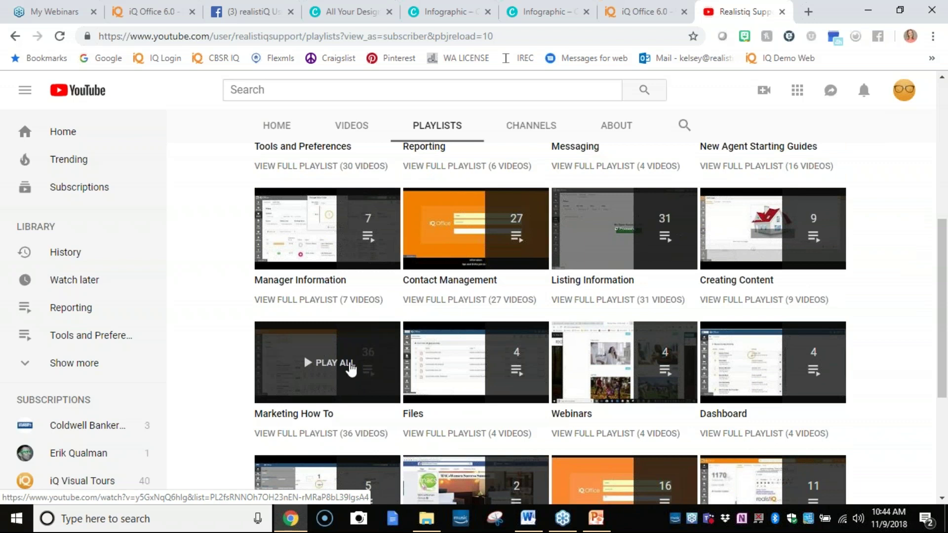
{"action": "scroll", "coordinate": [349, 371], "scroll_direction": "up", "scroll_amount": 7}
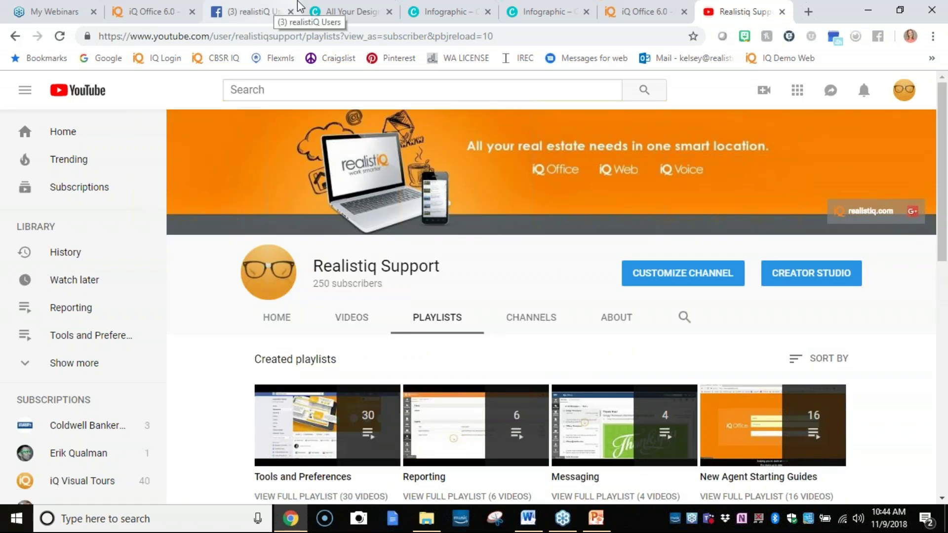
{"action": "left_click", "coordinate": [256, 13]}
{"action": "scroll", "coordinate": [314, 203], "scroll_direction": "up", "scroll_amount": 4}
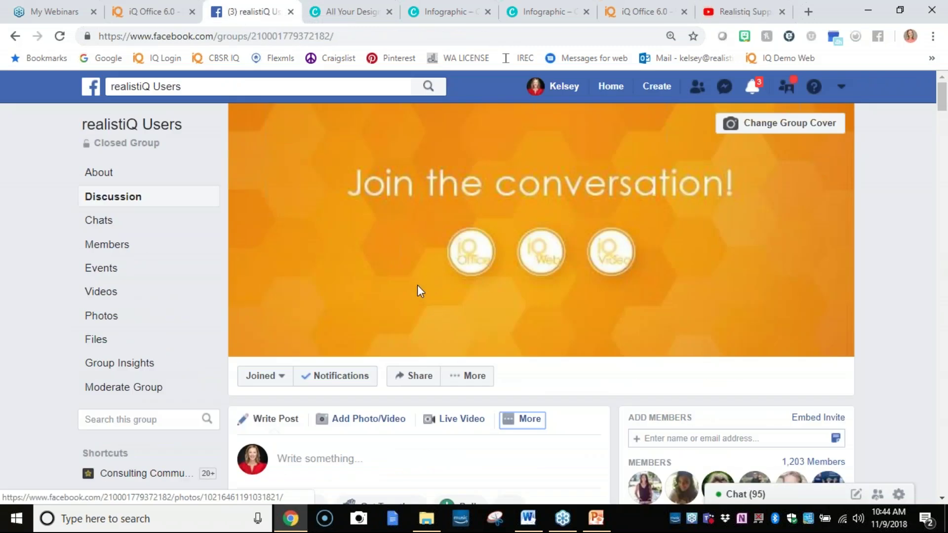
{"action": "left_click", "coordinate": [767, 5]}
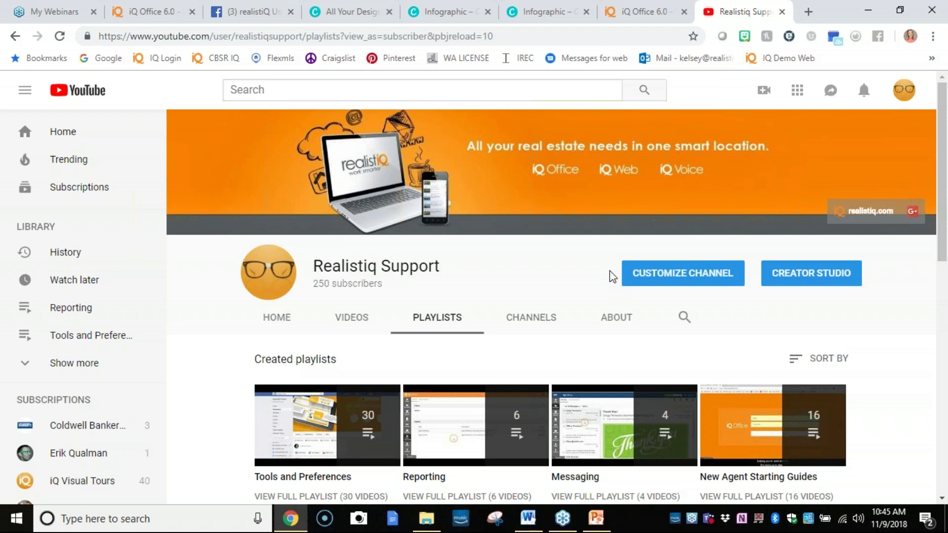
{"action": "scroll", "coordinate": [639, 343], "scroll_direction": "down", "scroll_amount": 3}
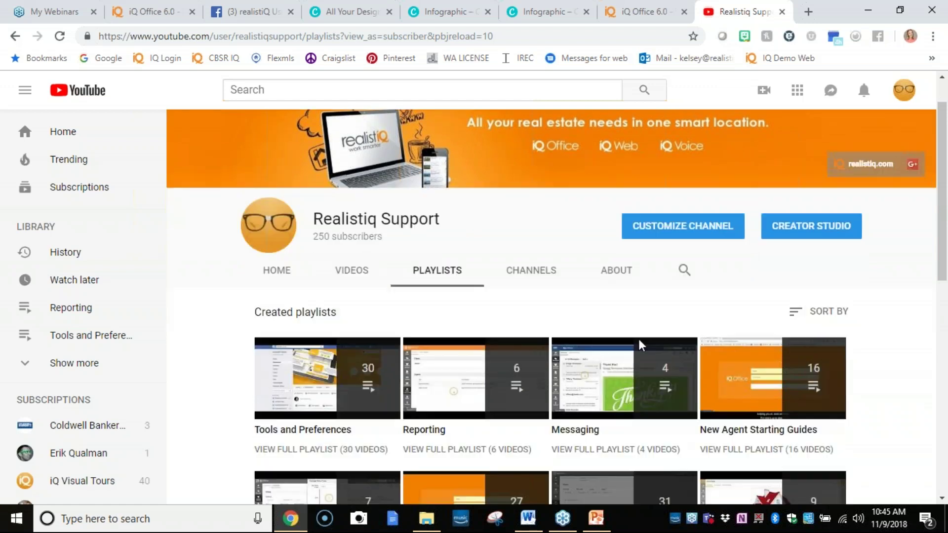
{"action": "scroll", "coordinate": [624, 251], "scroll_direction": "down", "scroll_amount": 2}
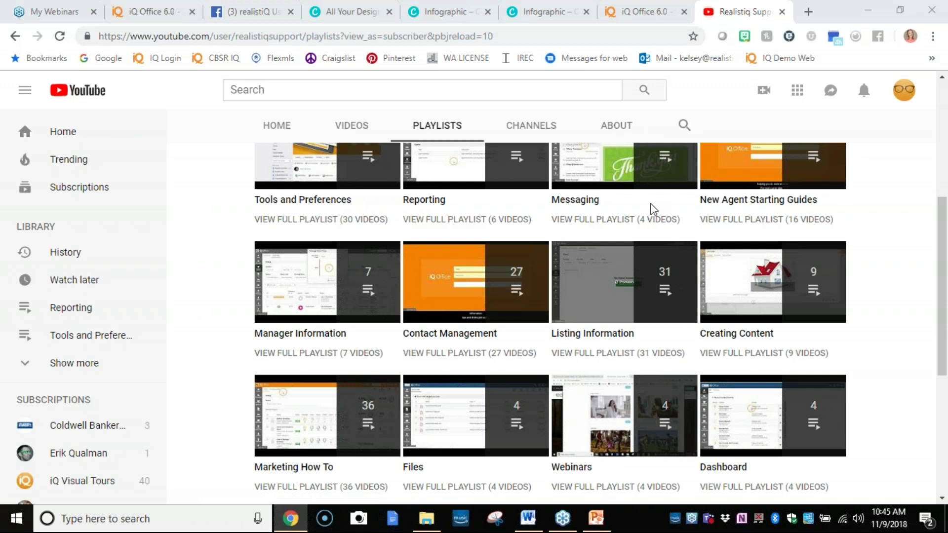
{"action": "left_click", "coordinate": [240, 7]}
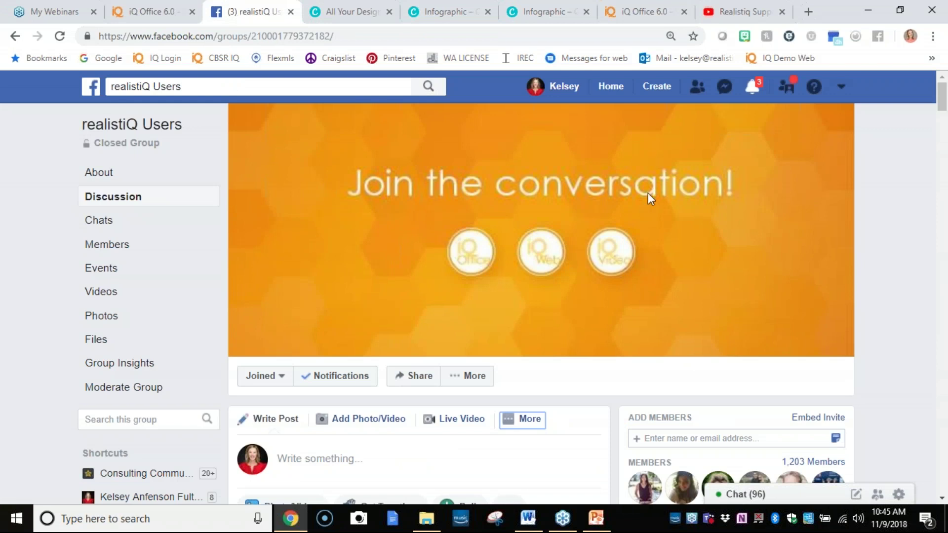
{"action": "left_click", "coordinate": [726, 15]}
{"action": "left_click", "coordinate": [637, 6]}
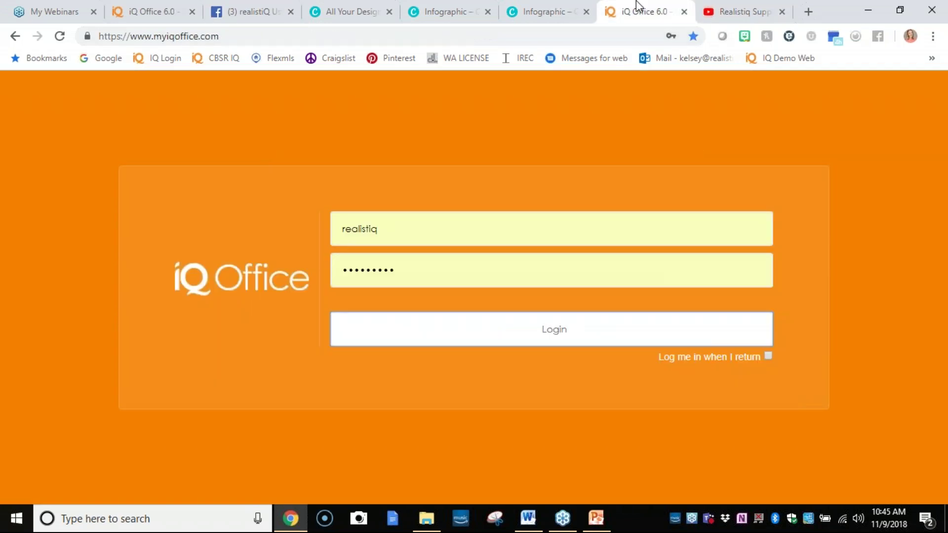
{"action": "left_click", "coordinate": [438, 340]}
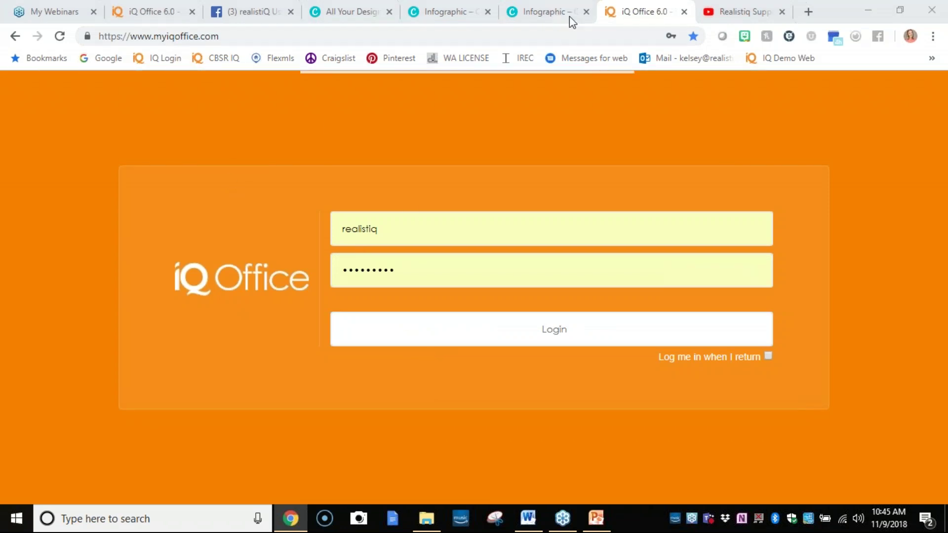
{"action": "left_click", "coordinate": [168, 11]}
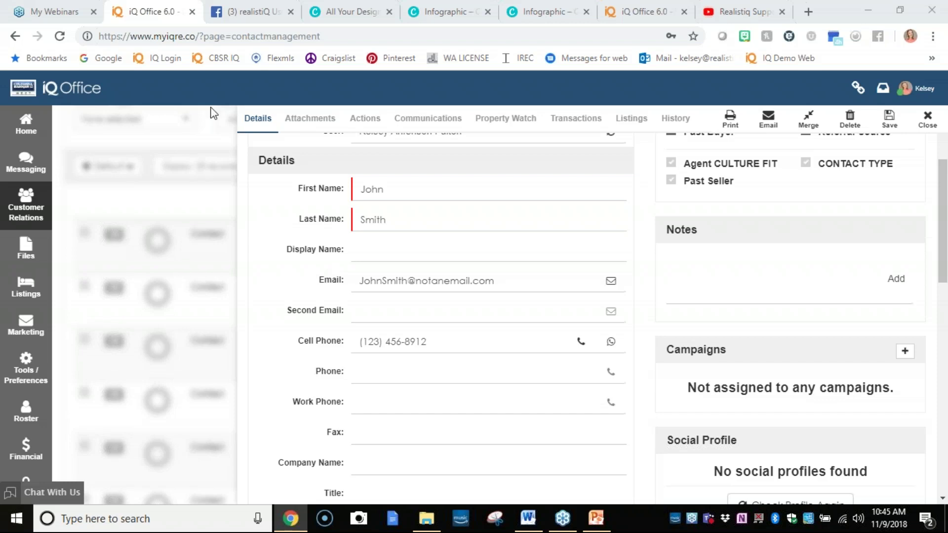
{"action": "left_click", "coordinate": [252, 11]}
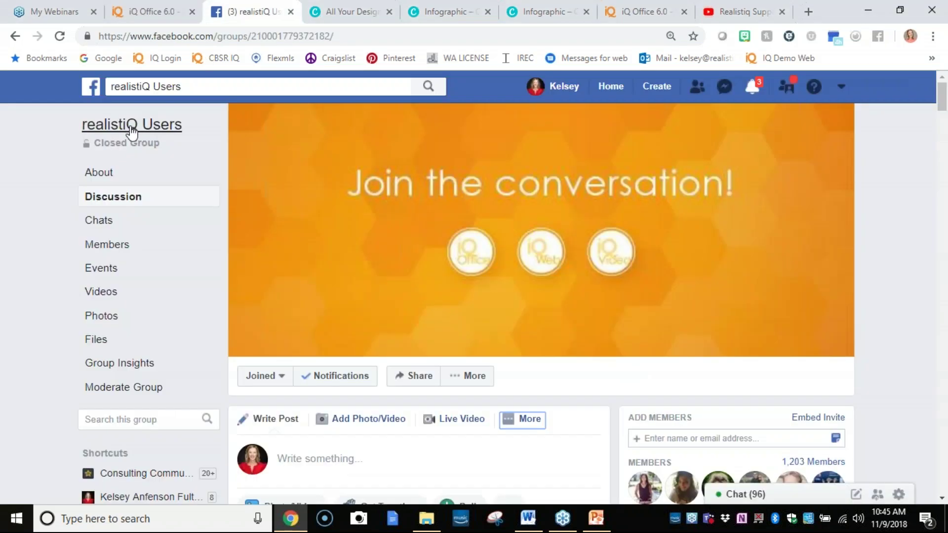
Show the realistiQ Users group's Events list and scroll through it.
{"action": "left_click", "coordinate": [99, 269]}
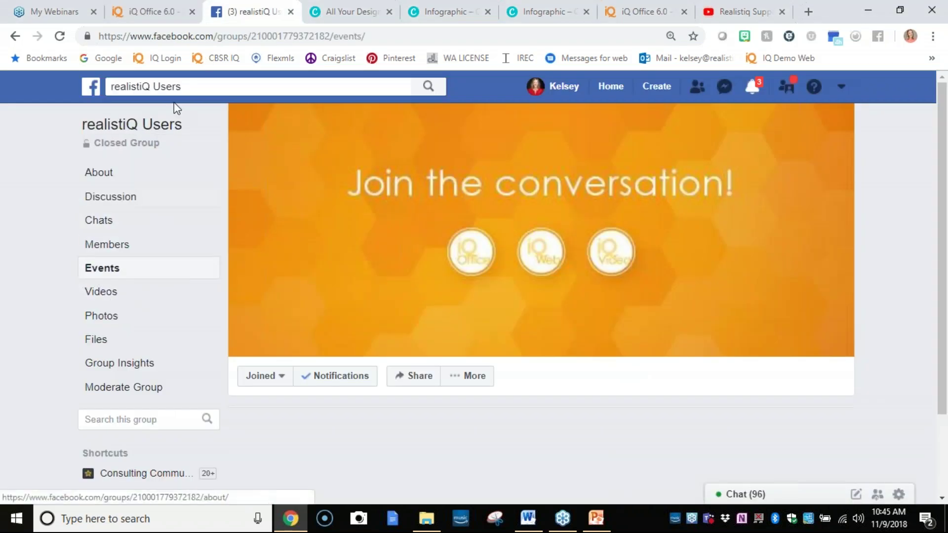
{"action": "scroll", "coordinate": [439, 298], "scroll_direction": "down", "scroll_amount": 3}
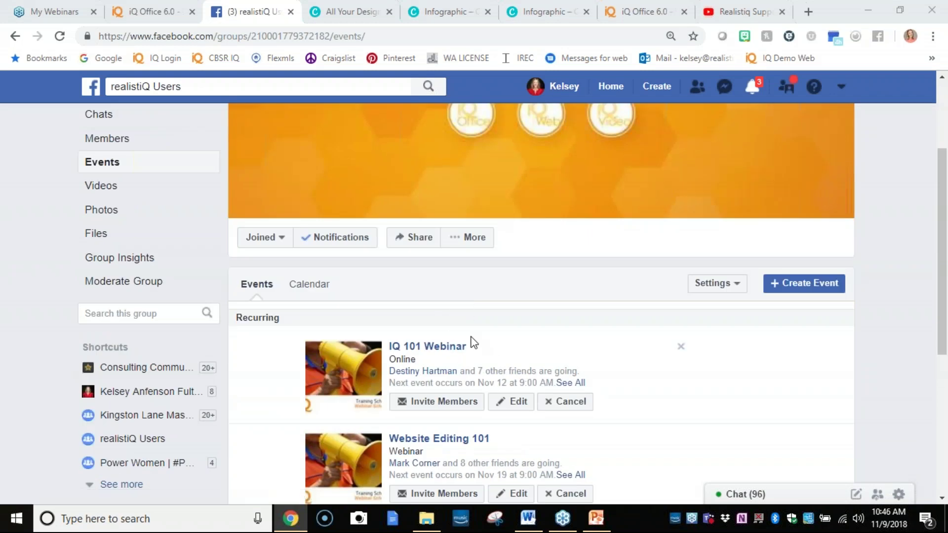
{"action": "scroll", "coordinate": [434, 334], "scroll_direction": "down", "scroll_amount": 1}
{"action": "scroll", "coordinate": [483, 339], "scroll_direction": "down", "scroll_amount": 1}
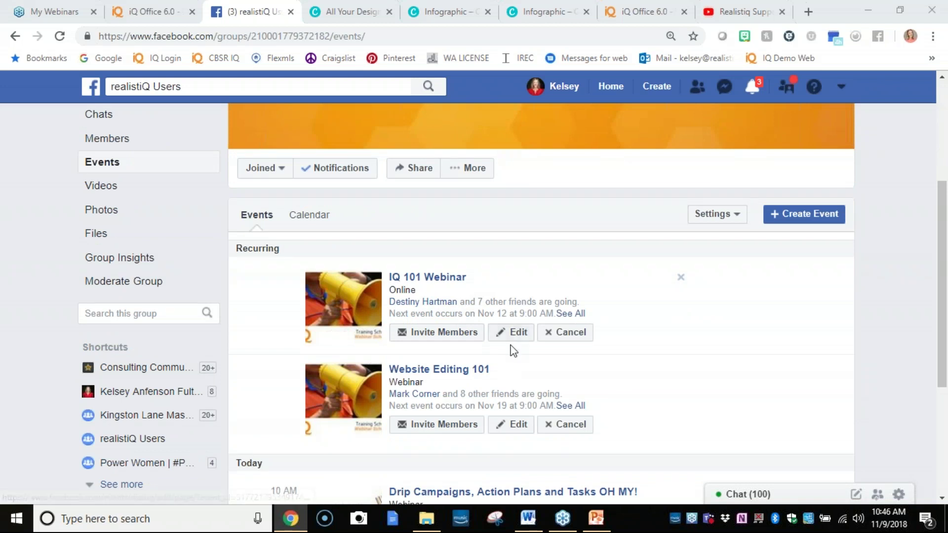
{"action": "scroll", "coordinate": [474, 320], "scroll_direction": "down", "scroll_amount": 2}
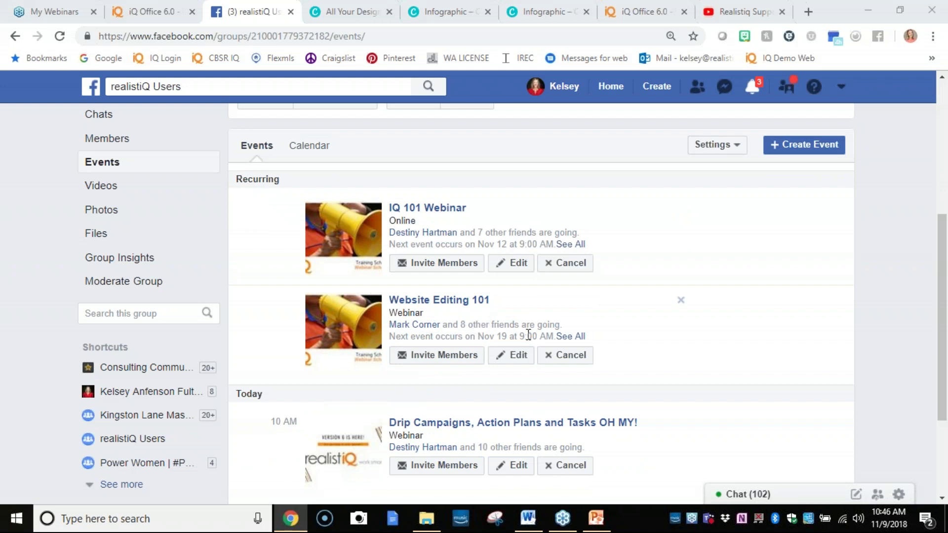
{"action": "scroll", "coordinate": [528, 335], "scroll_direction": "down", "scroll_amount": 3}
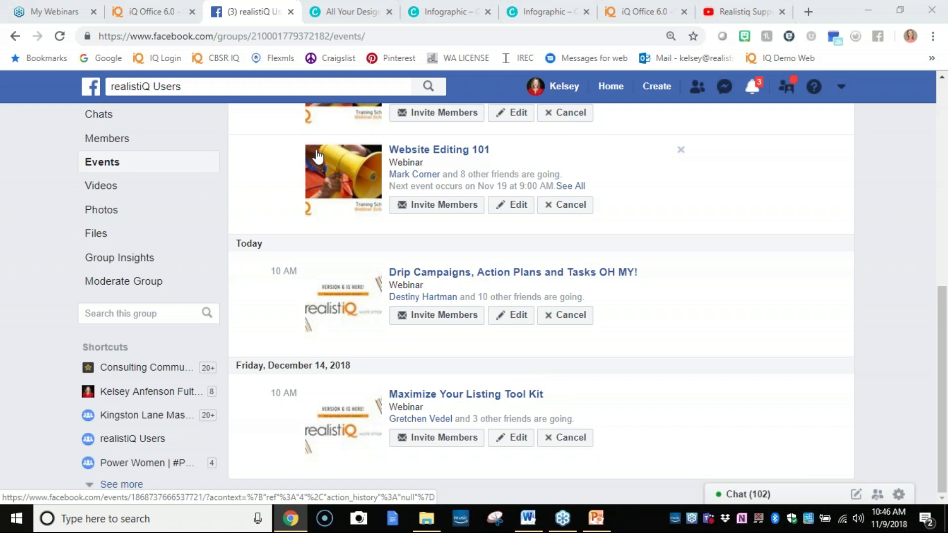
Check all IQ 101 Webinar dates, then open the IQ 101 Webinar event page.
{"action": "left_click", "coordinate": [139, 7]}
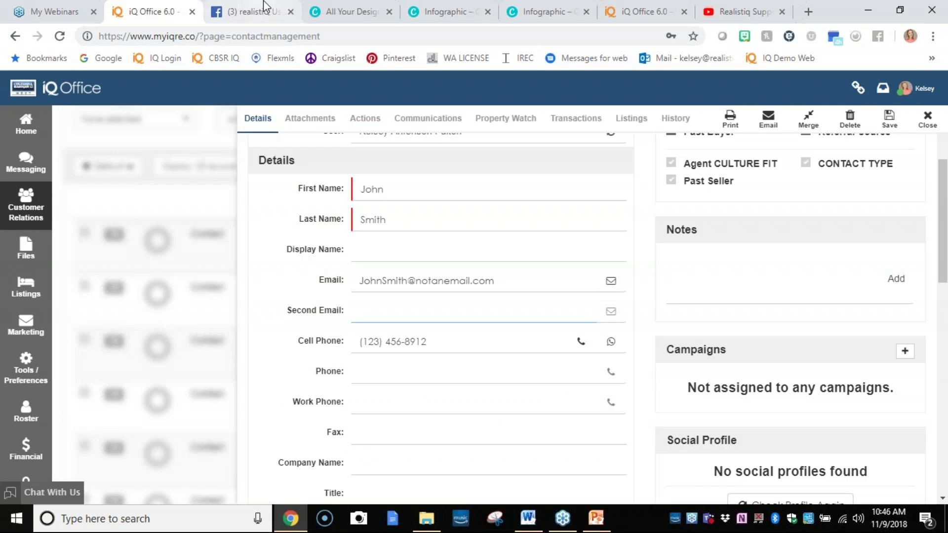
{"action": "scroll", "coordinate": [377, 387], "scroll_direction": "up", "scroll_amount": 5}
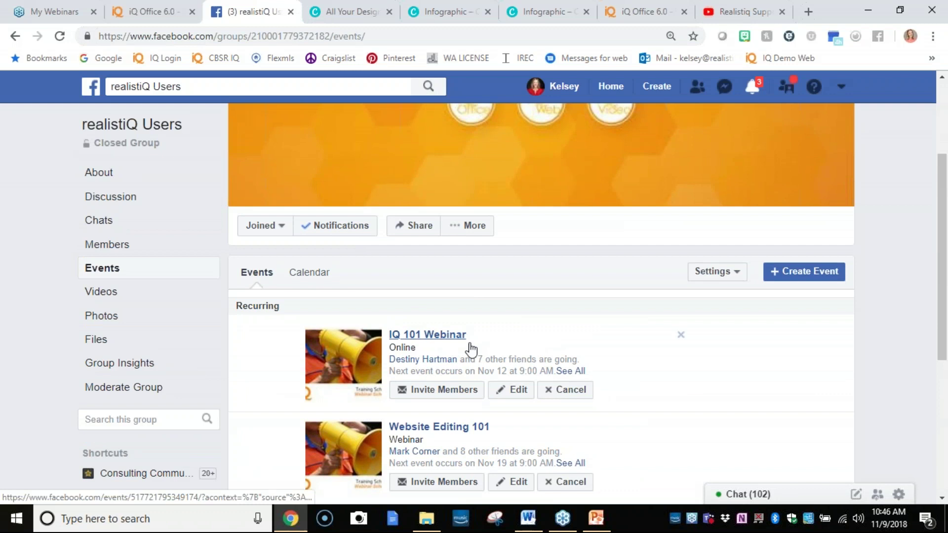
{"action": "left_click", "coordinate": [561, 371]}
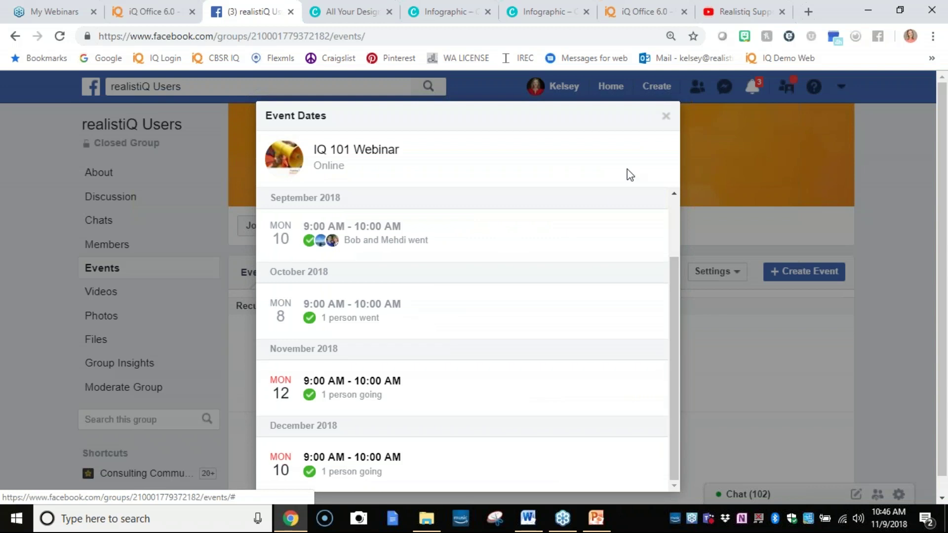
{"action": "left_click", "coordinate": [666, 116]}
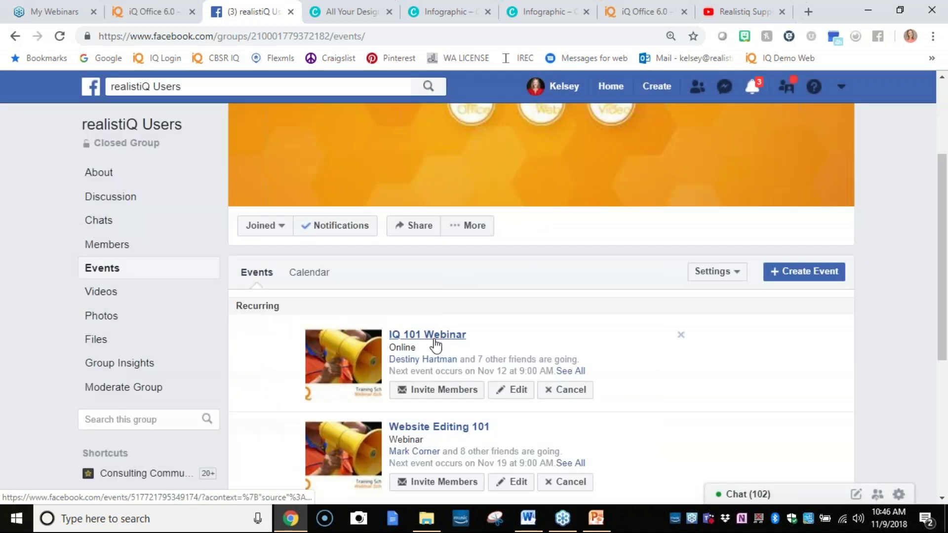
{"action": "left_click", "coordinate": [435, 340]}
{"action": "scroll", "coordinate": [427, 342], "scroll_direction": "down", "scroll_amount": 7}
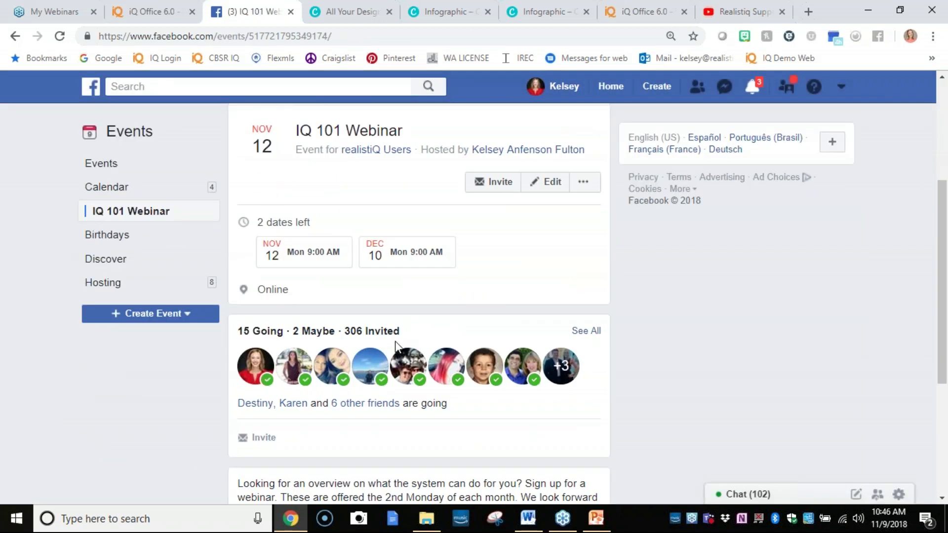
{"action": "scroll", "coordinate": [393, 354], "scroll_direction": "down", "scroll_amount": 1}
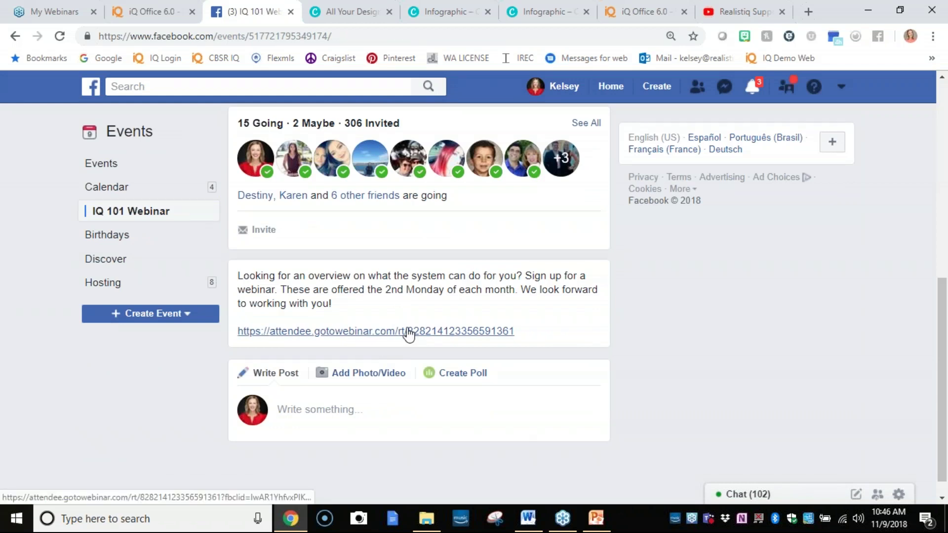
{"action": "scroll", "coordinate": [416, 336], "scroll_direction": "up", "scroll_amount": 10}
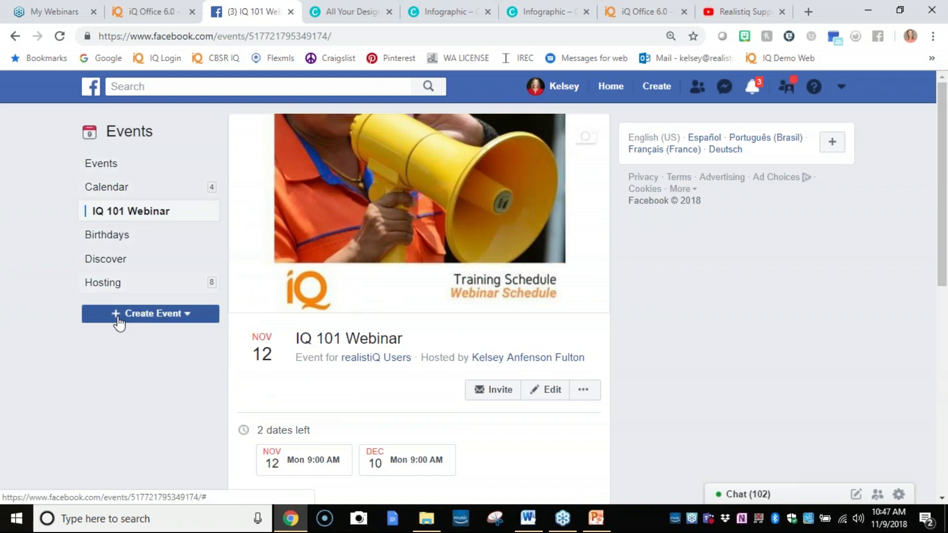
Follow the event's realistiQ Users link back to the group's Discussion page (1,203 members).
{"action": "left_click", "coordinate": [383, 363]}
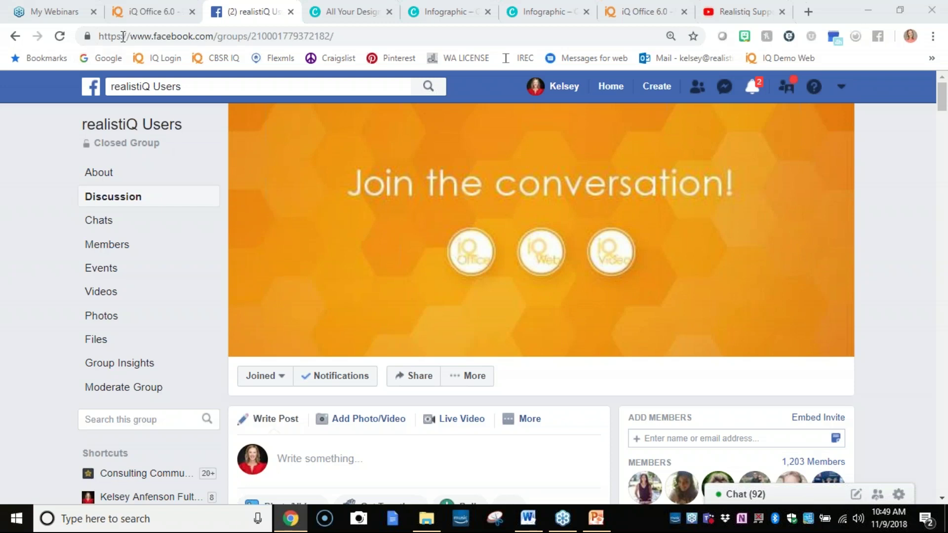
In iQ Office, show your profile's 2019 Goals: living expenses 65000, gross commission income 200000, 27 sales.
{"action": "left_click", "coordinate": [147, 7]}
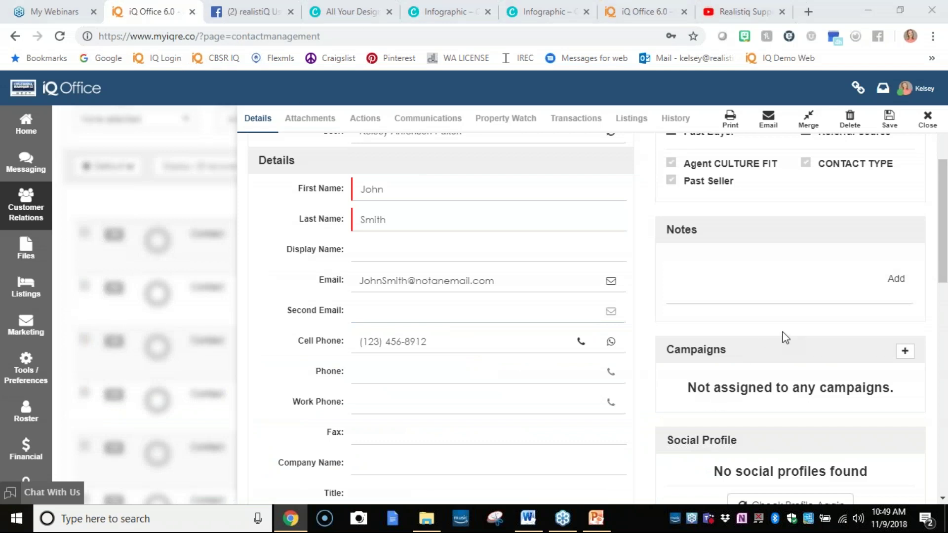
{"action": "left_click", "coordinate": [925, 90]}
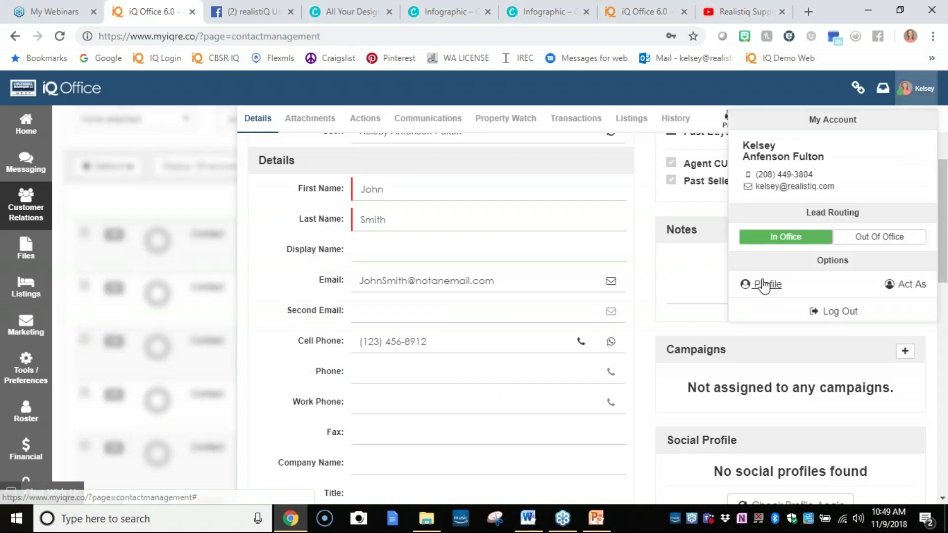
{"action": "left_click", "coordinate": [756, 290]}
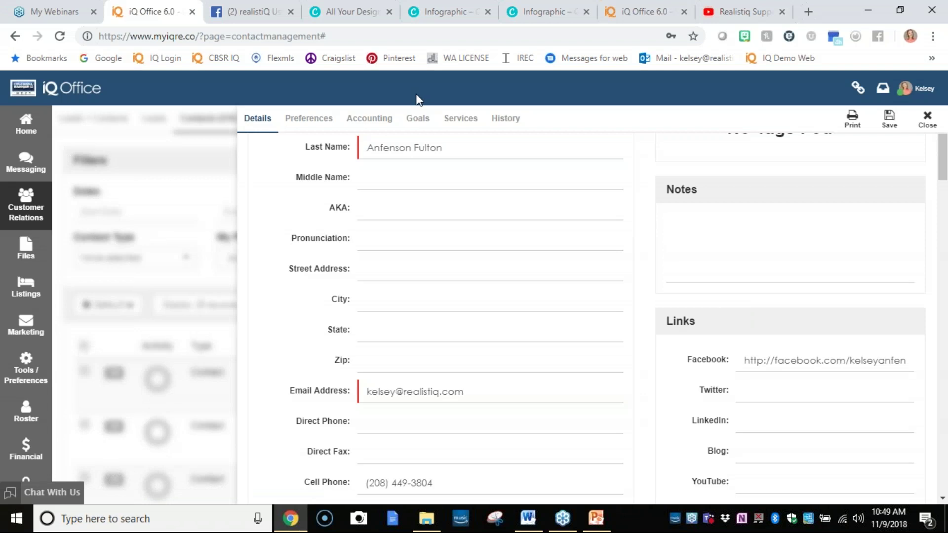
{"action": "left_click", "coordinate": [418, 125]}
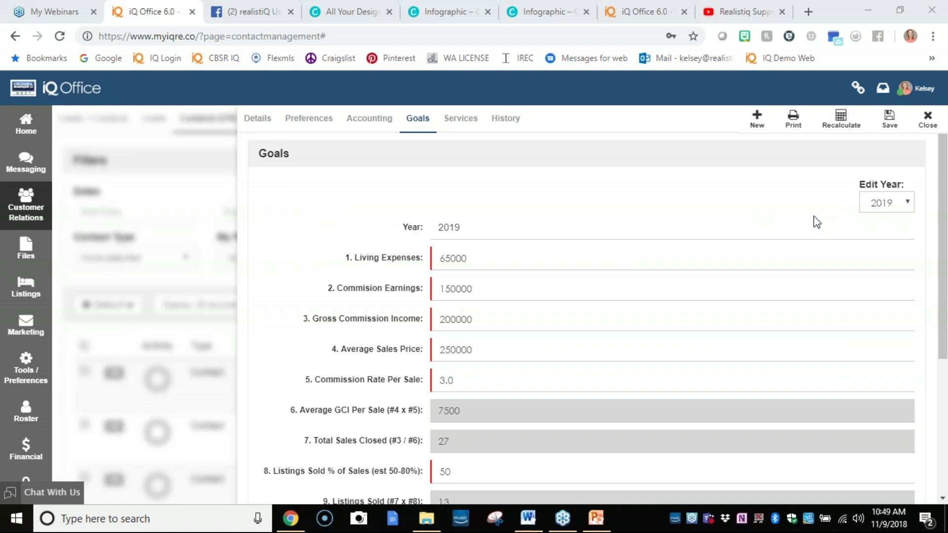
Enter living expenses 45000, commission earnings 100000, GCI 225000, average sale 270000, commission rate 2.98.
{"action": "double_click", "coordinate": [473, 259]}
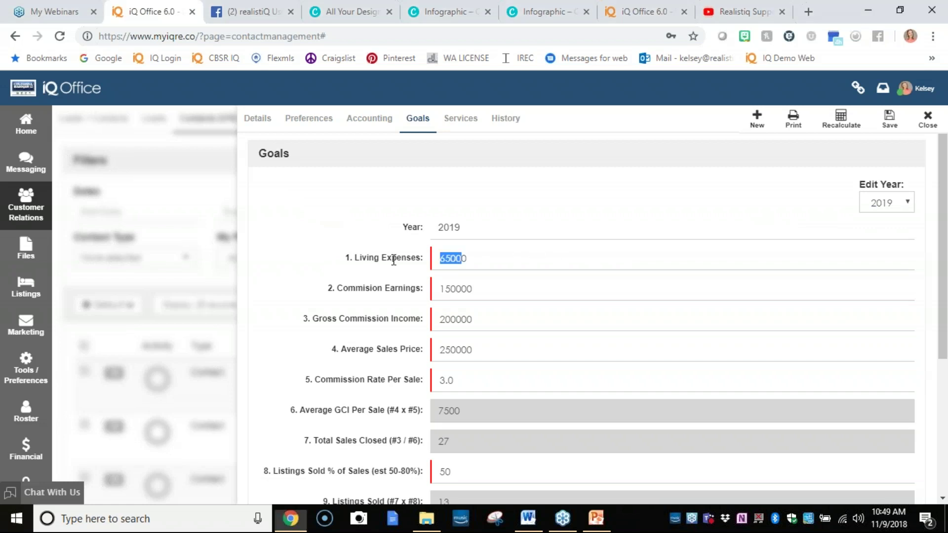
{"action": "left_click", "coordinate": [481, 257]}
{"action": "left_click_drag", "start_coordinate": [481, 257], "coordinate": [326, 285]}
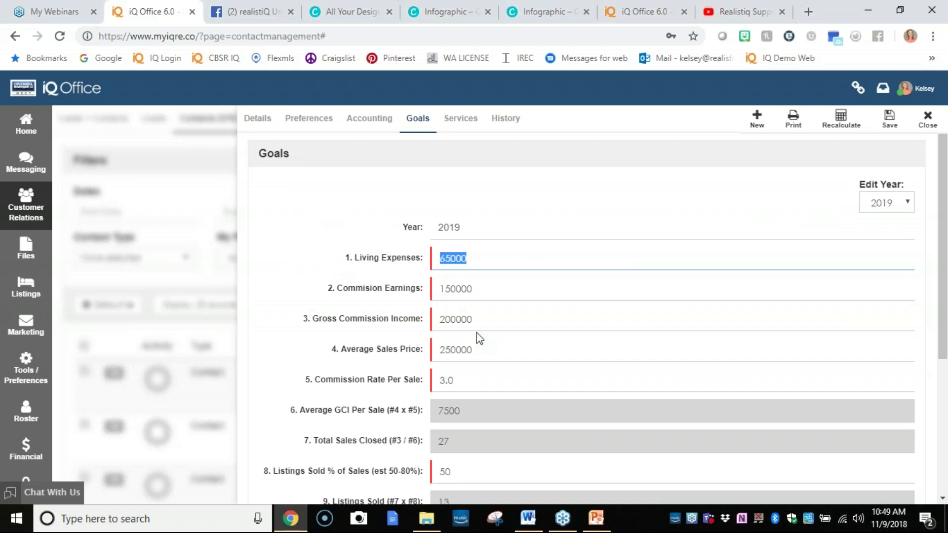
{"action": "type", "text": "45000"}
{"action": "left_click_drag", "start_coordinate": [477, 290], "coordinate": [343, 284]}
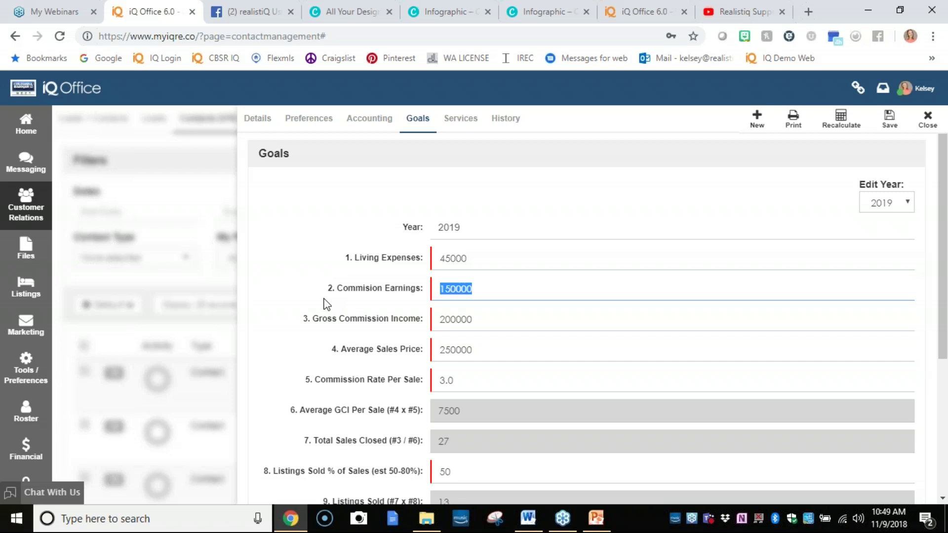
{"action": "type", "text": "100000"}
{"action": "left_click_drag", "start_coordinate": [489, 329], "coordinate": [413, 324]}
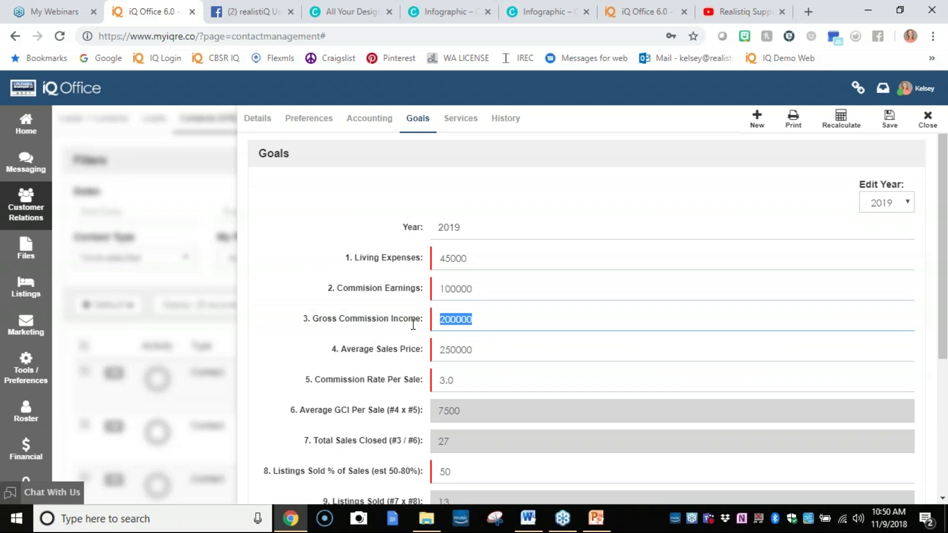
{"action": "type", "text": "225000"}
{"action": "left_click_drag", "start_coordinate": [507, 350], "coordinate": [390, 379]}
{"action": "type", "text": "2"}
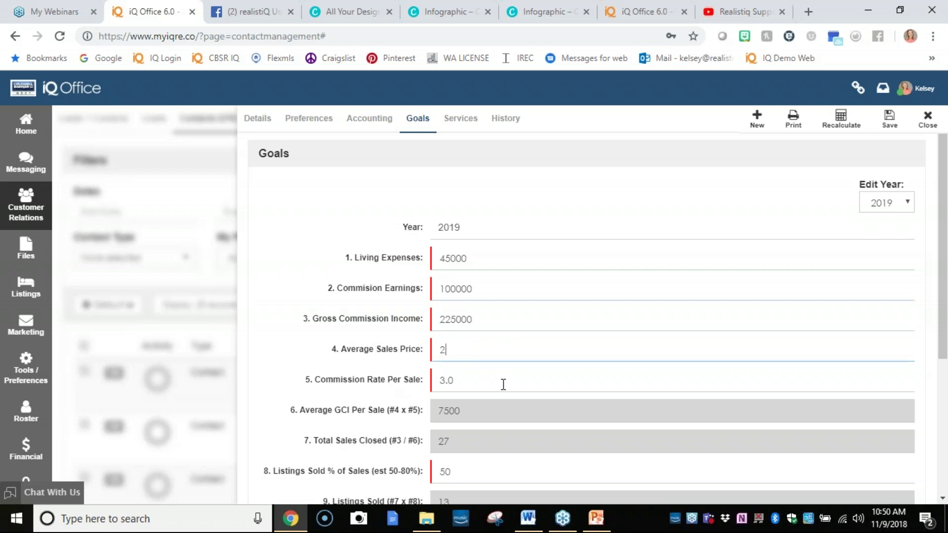
{"action": "type", "text": "70000"}
{"action": "left_click_drag", "start_coordinate": [504, 385], "coordinate": [380, 376]}
{"action": "type", "text": "2"}
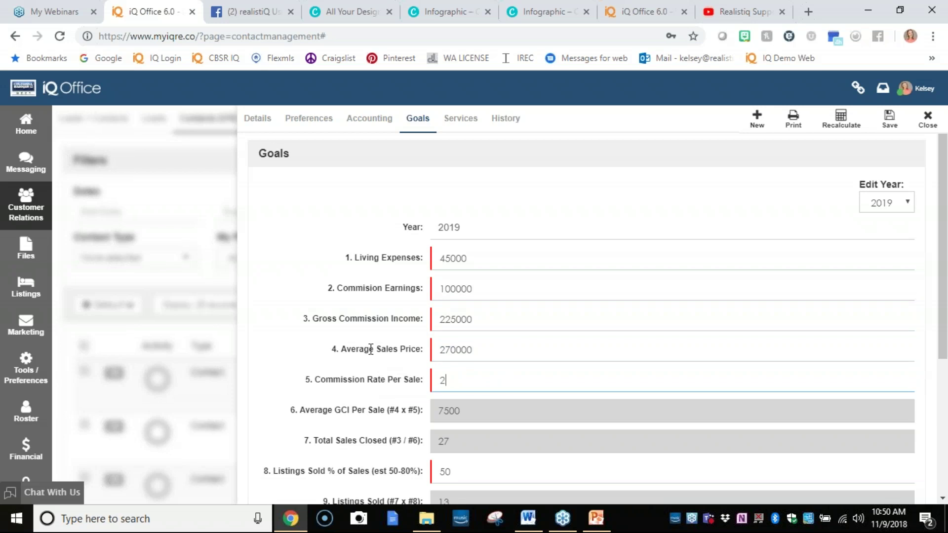
{"action": "type", "text": ".98"}
Set listings sold 75%, new-listings close rate 60, buyers closed 25% and fall-out ratio 20.
{"action": "scroll", "coordinate": [373, 356], "scroll_direction": "down", "scroll_amount": 2}
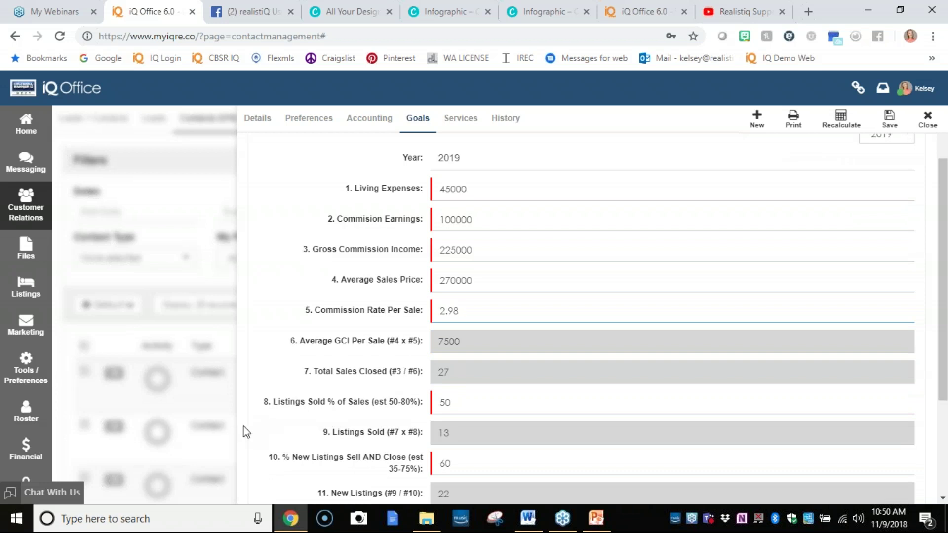
{"action": "left_click_drag", "start_coordinate": [502, 401], "coordinate": [393, 389]}
{"action": "type", "text": "75"}
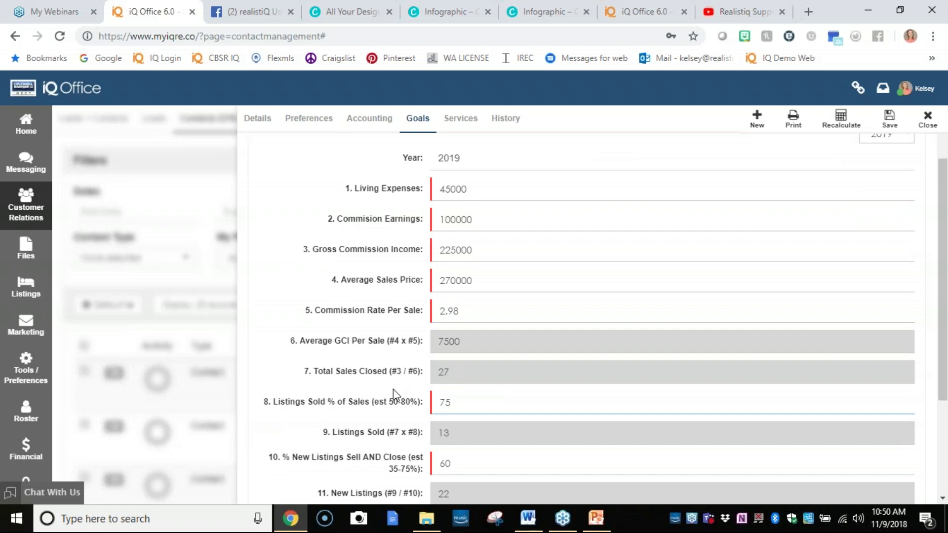
{"action": "left_click", "coordinate": [398, 392]}
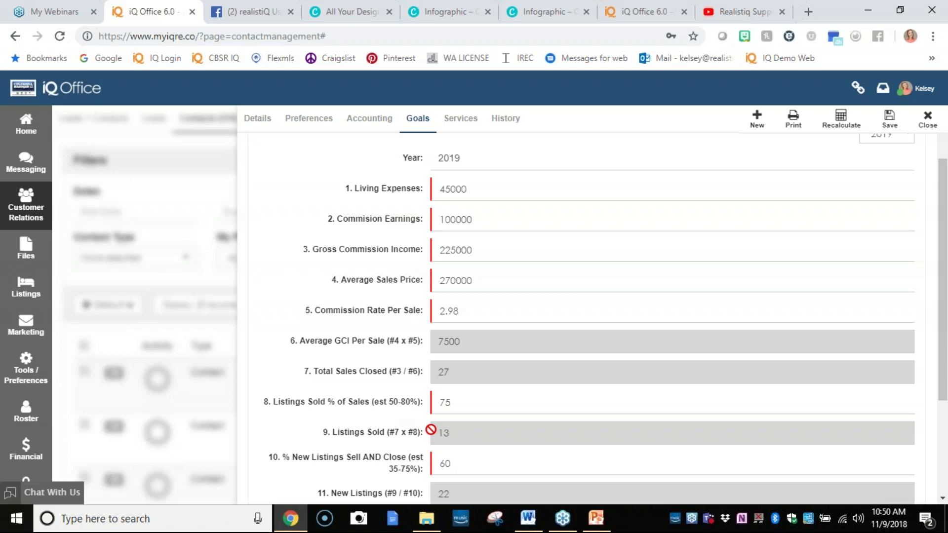
{"action": "scroll", "coordinate": [424, 435], "scroll_direction": "down", "scroll_amount": 2}
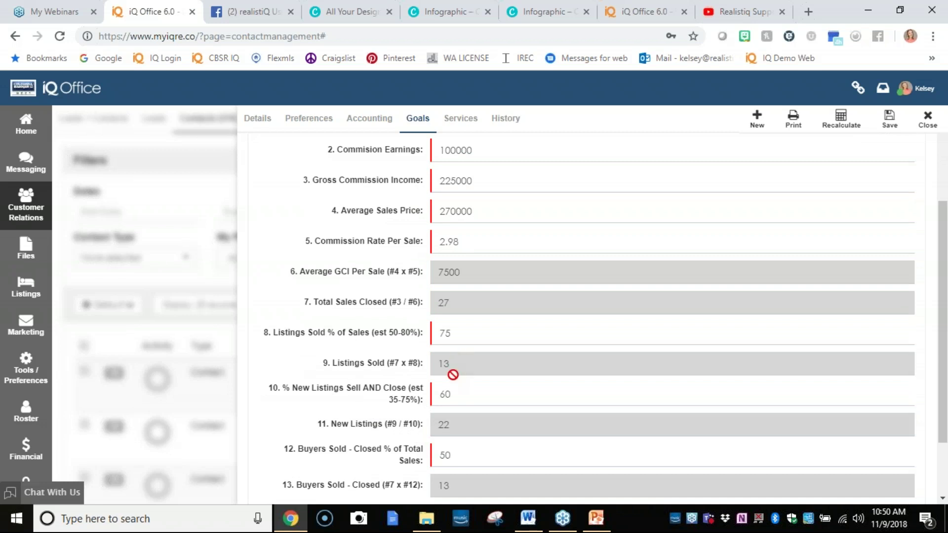
{"action": "left_click", "coordinate": [451, 394]}
{"action": "double_click", "coordinate": [442, 394]}
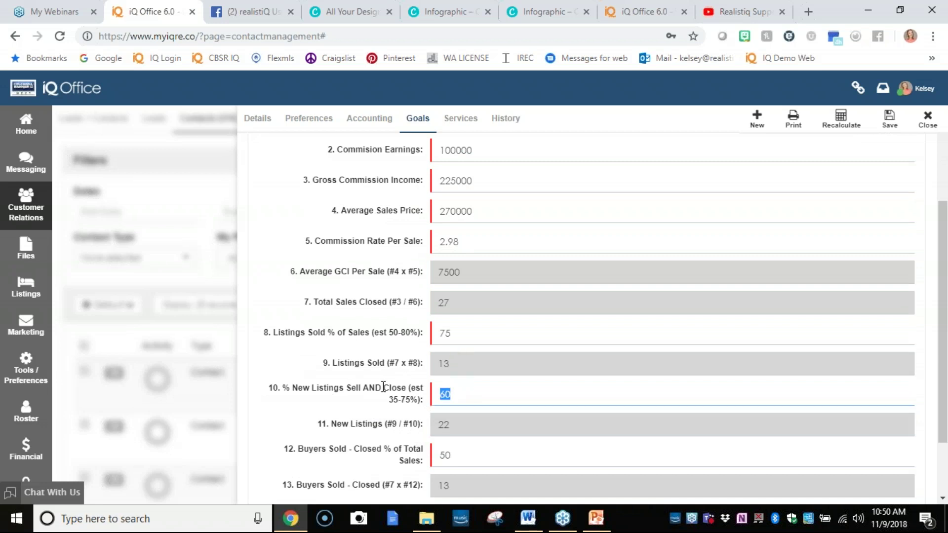
{"action": "type", "text": "60"}
{"action": "double_click", "coordinate": [488, 461]}
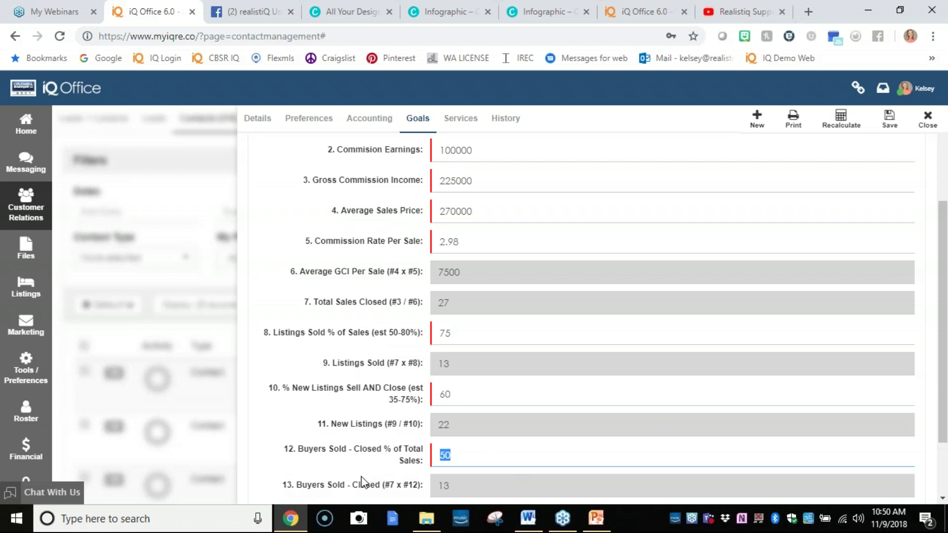
{"action": "scroll", "coordinate": [354, 472], "scroll_direction": "down", "scroll_amount": 2}
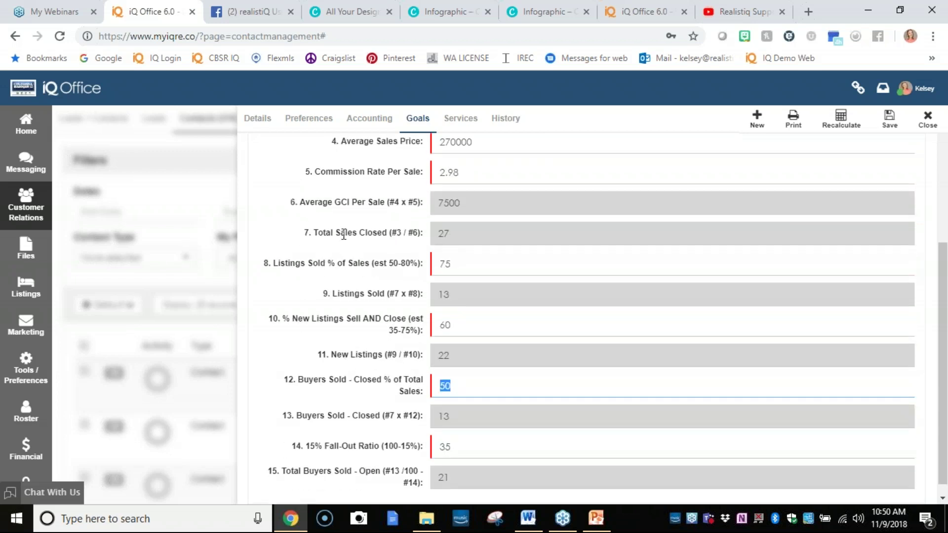
{"action": "type", "text": "25"}
{"action": "double_click", "coordinate": [454, 447]}
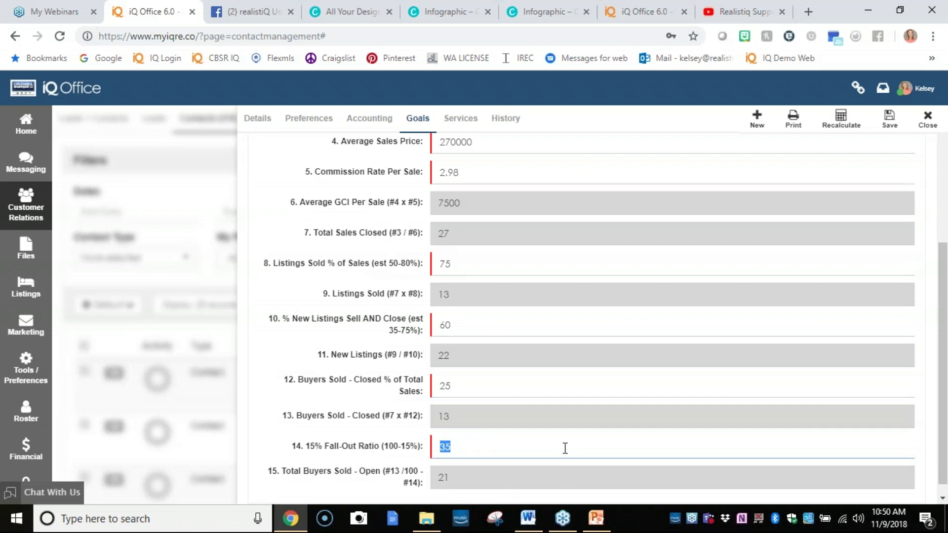
{"action": "type", "text": "20"}
{"action": "scroll", "coordinate": [424, 385], "scroll_direction": "down", "scroll_amount": 1}
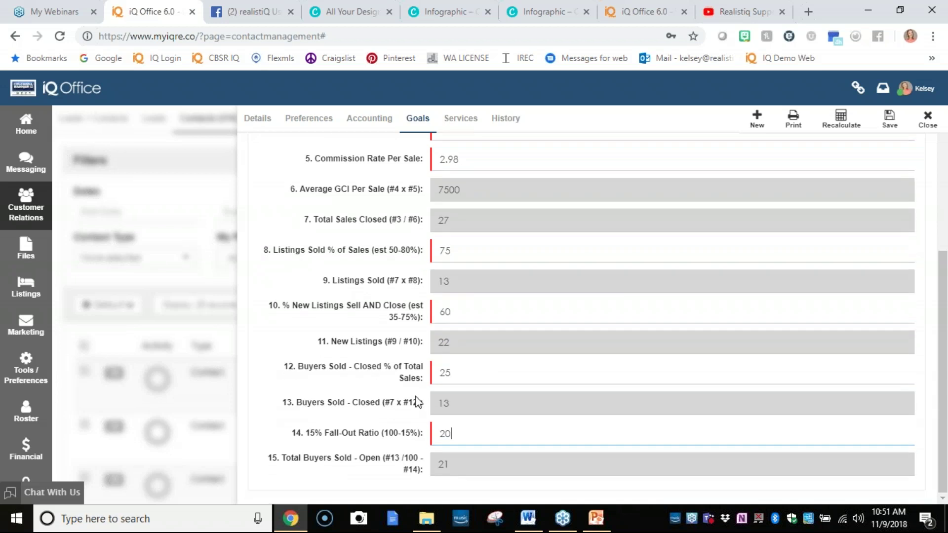
Recalculate the goals, yielding GCI per sale 8046, 28 total sales, 21 listings sold, 35 new listings.
{"action": "left_click", "coordinate": [842, 127]}
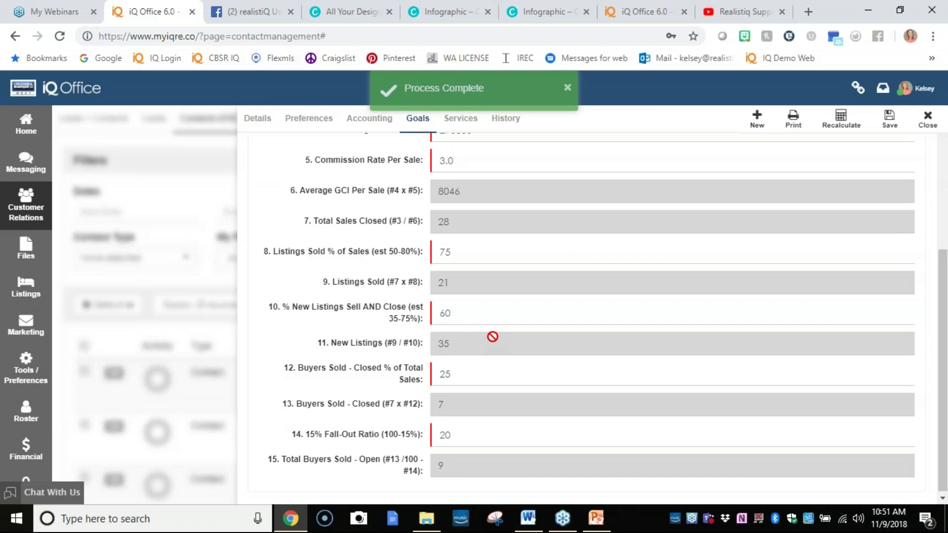
{"action": "scroll", "coordinate": [491, 336], "scroll_direction": "up", "scroll_amount": 2}
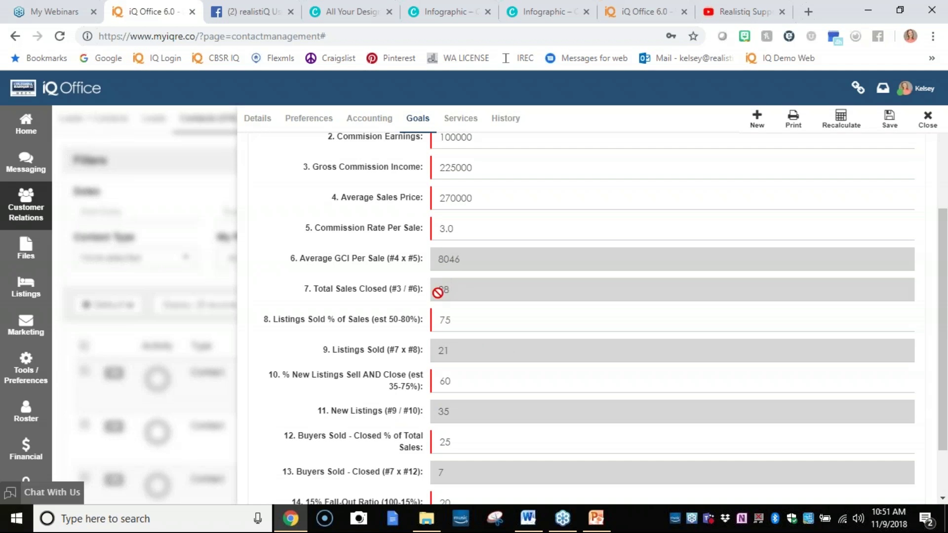
{"action": "scroll", "coordinate": [453, 291], "scroll_direction": "down", "scroll_amount": 1}
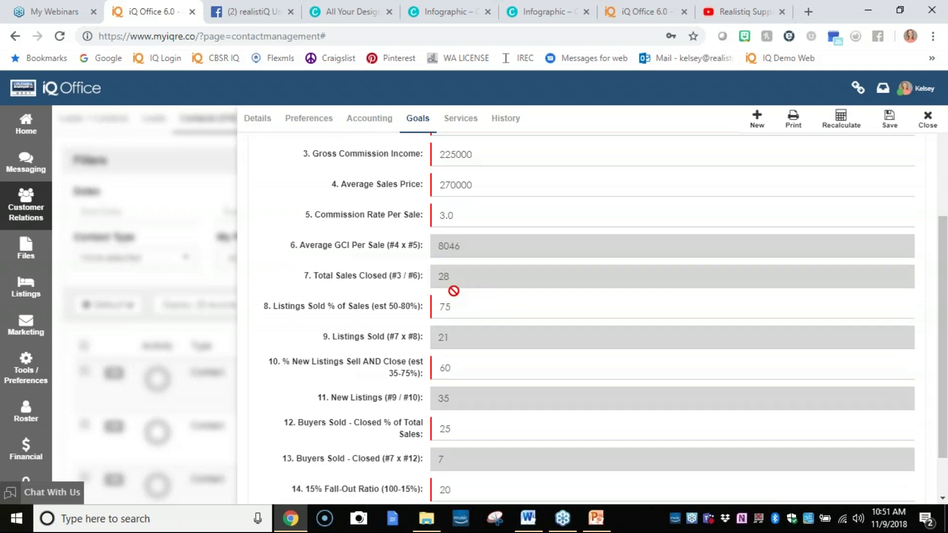
{"action": "scroll", "coordinate": [453, 291], "scroll_direction": "down", "scroll_amount": 2}
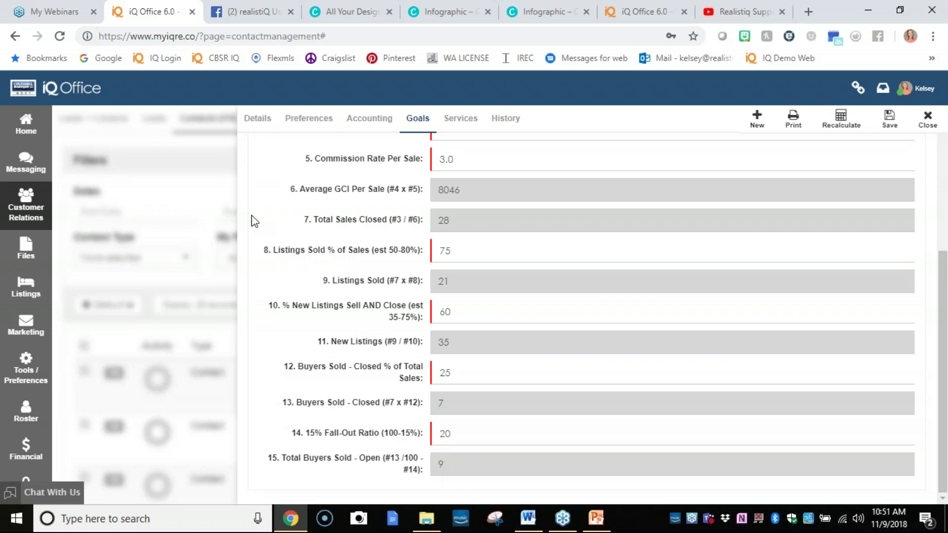
{"action": "left_click", "coordinate": [179, 58]}
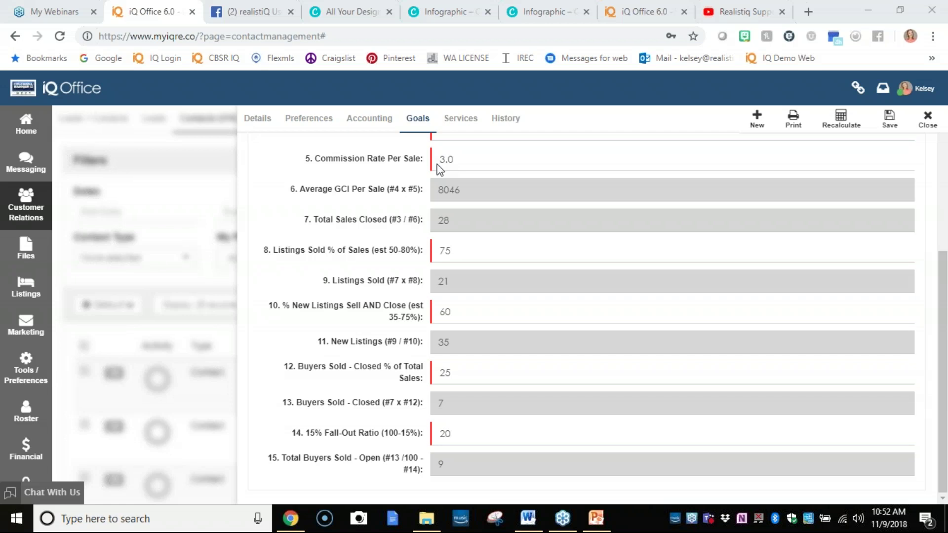
{"action": "scroll", "coordinate": [533, 274], "scroll_direction": "up", "scroll_amount": 5}
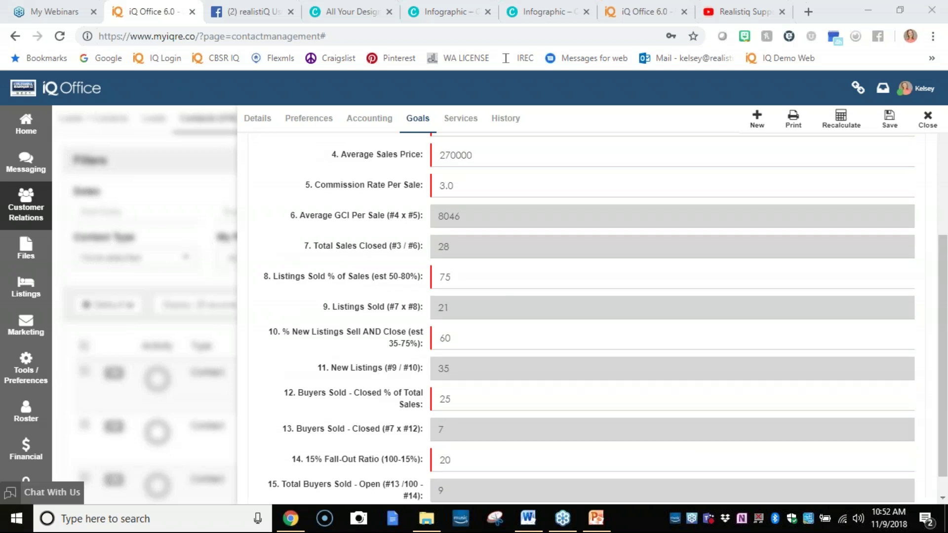
{"action": "scroll", "coordinate": [483, 331], "scroll_direction": "down", "scroll_amount": 2}
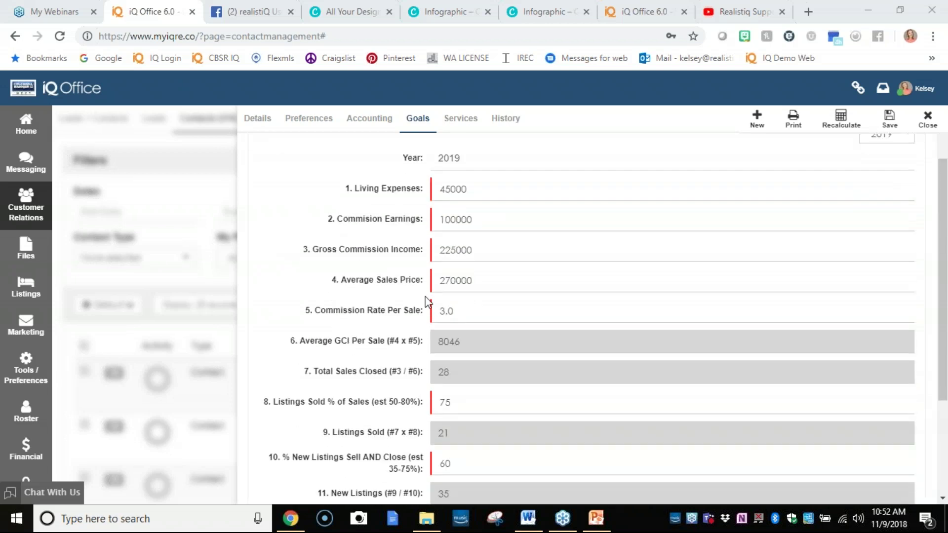
{"action": "left_click_drag", "start_coordinate": [482, 283], "coordinate": [382, 309]}
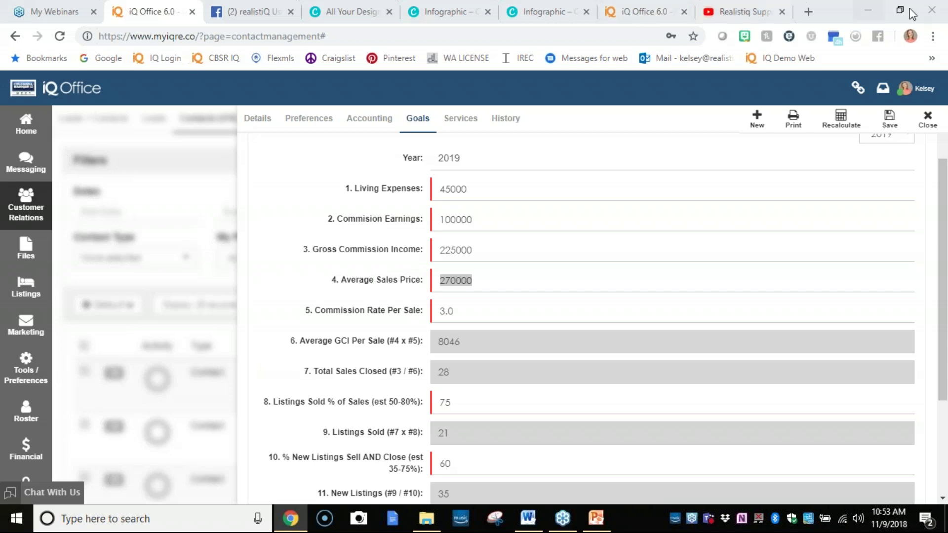
{"action": "scroll", "coordinate": [902, 152], "scroll_direction": "up", "scroll_amount": 3}
{"action": "left_click", "coordinate": [904, 212]}
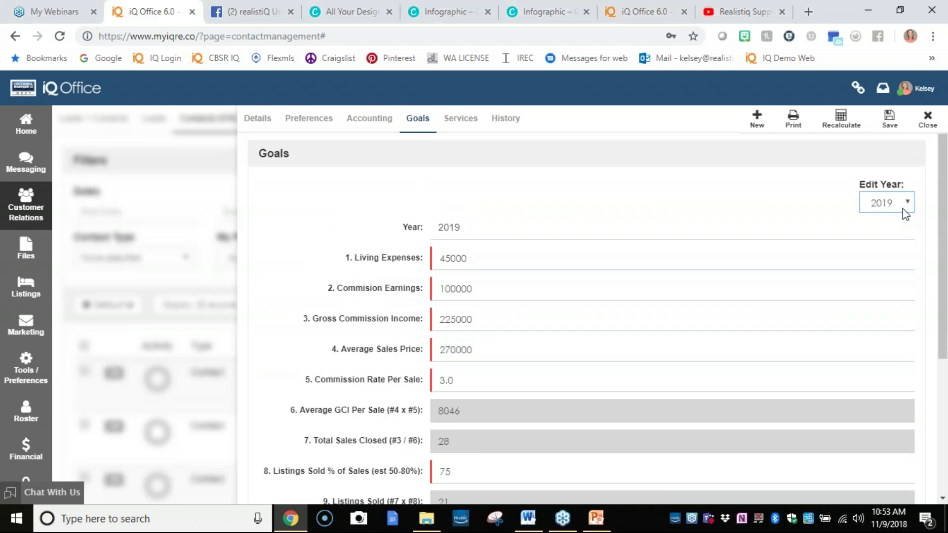
{"action": "left_click_drag", "start_coordinate": [495, 237], "coordinate": [367, 261]}
{"action": "left_click", "coordinate": [455, 238]}
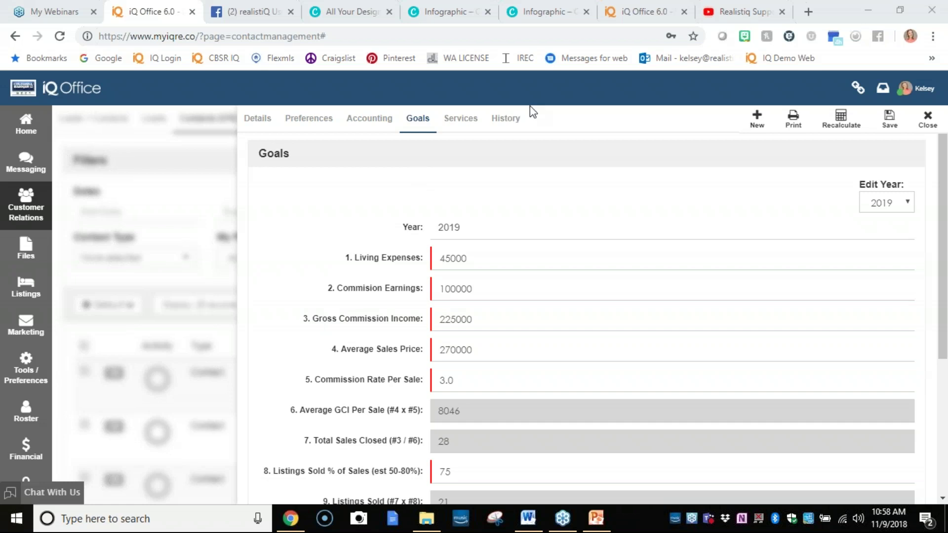
On the realistiQ Users group's Events list, open the IQ 101 Webinar event.
{"action": "left_click", "coordinate": [246, 5]}
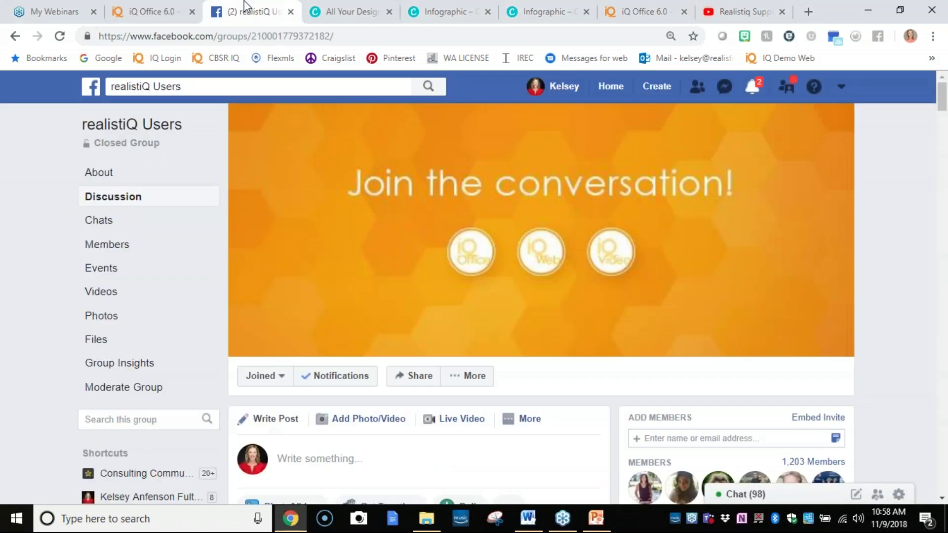
{"action": "left_click", "coordinate": [127, 270]}
{"action": "scroll", "coordinate": [339, 399], "scroll_direction": "down", "scroll_amount": 3}
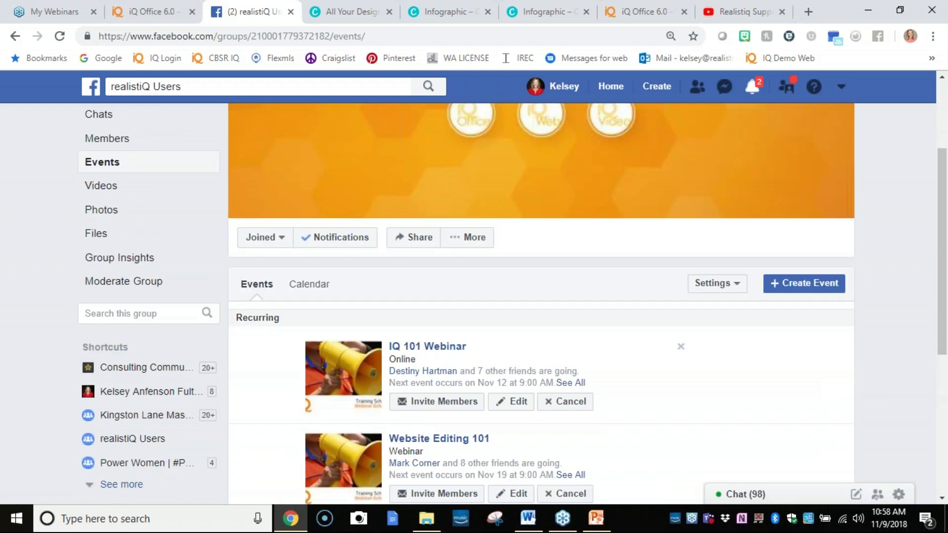
{"action": "left_click", "coordinate": [425, 340]}
Use the IQ 101 Webinar's realistiQ Users host link to reach the closed group's Discussion page.
{"action": "scroll", "coordinate": [418, 394], "scroll_direction": "down", "scroll_amount": 6}
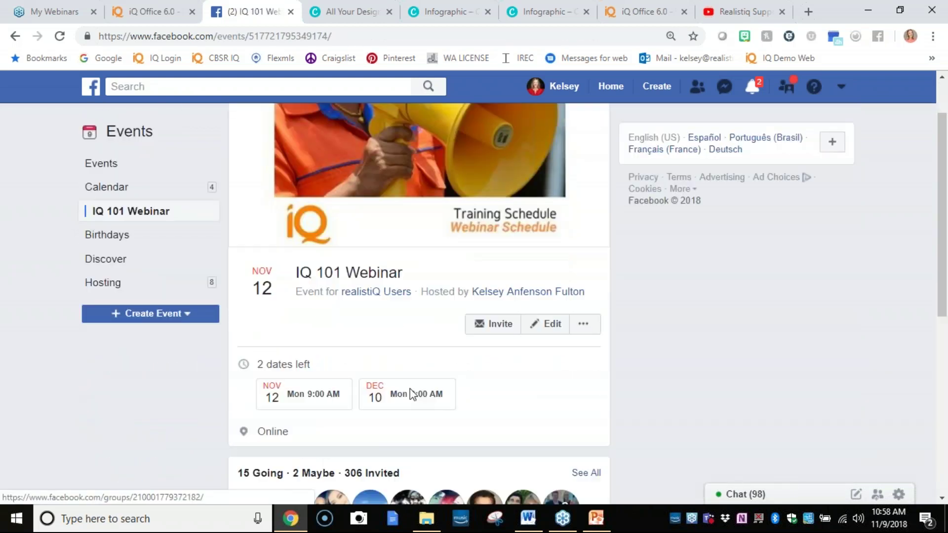
{"action": "scroll", "coordinate": [426, 408], "scroll_direction": "down", "scroll_amount": 1}
{"action": "left_click_drag", "start_coordinate": [525, 336], "coordinate": [240, 337]}
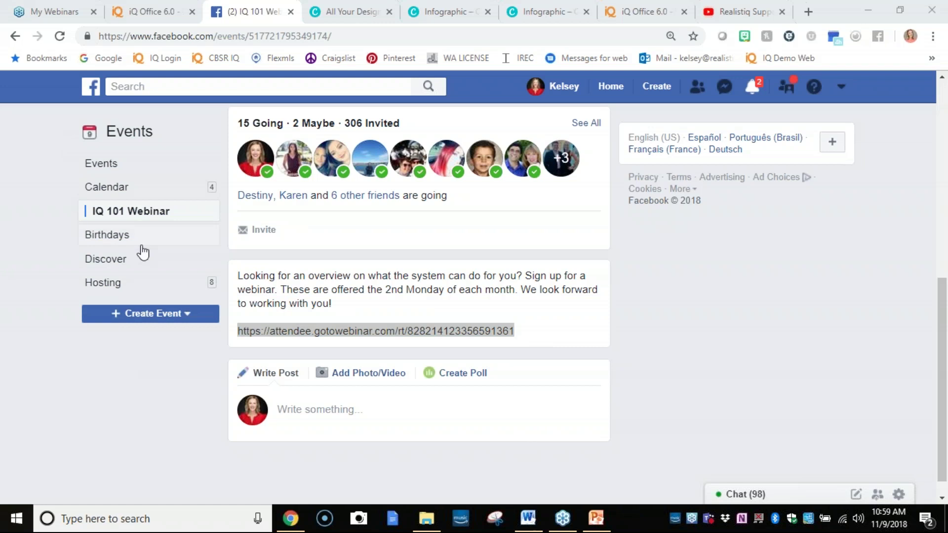
{"action": "left_click", "coordinate": [192, 408]}
{"action": "scroll", "coordinate": [192, 408], "scroll_direction": "up", "scroll_amount": 4}
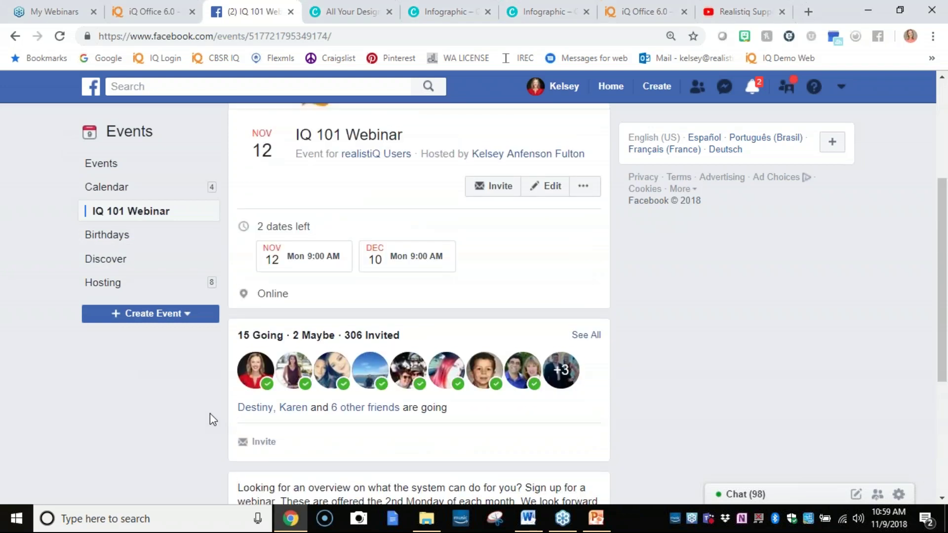
{"action": "scroll", "coordinate": [210, 413], "scroll_direction": "up", "scroll_amount": 4}
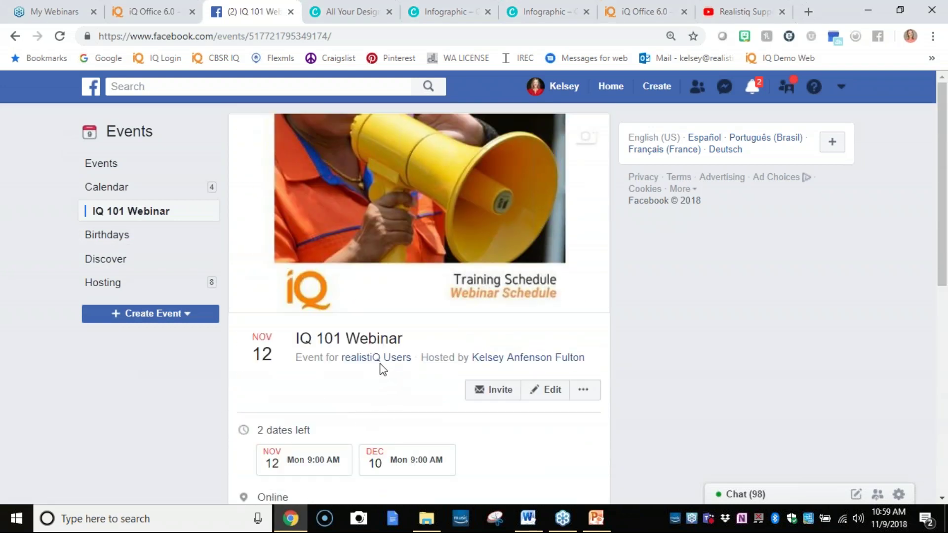
{"action": "left_click", "coordinate": [378, 361]}
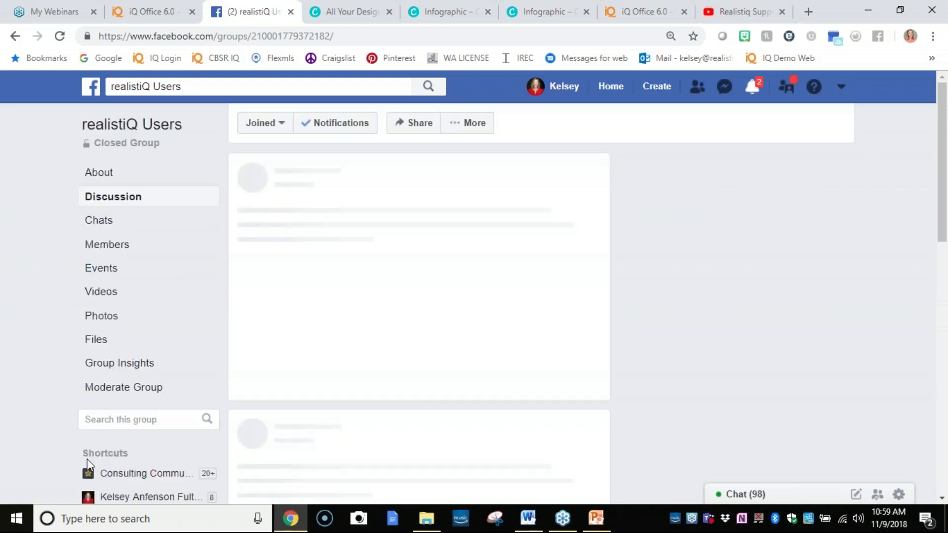